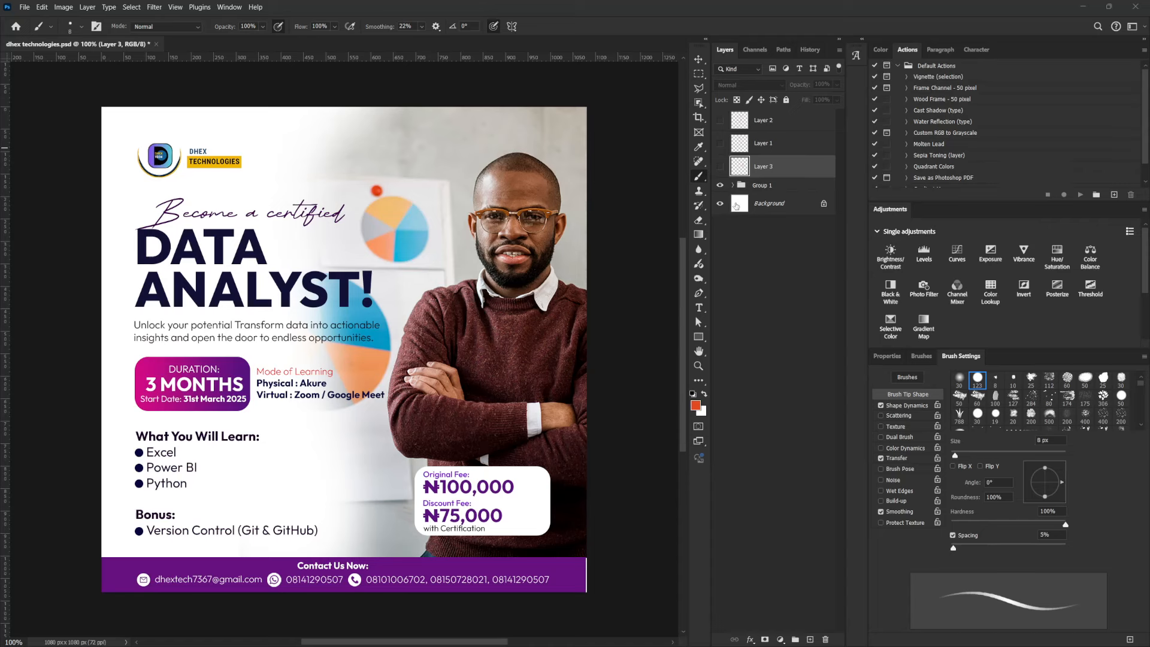
Create a new white RGB document named Poster, 720 × 900 pixels at 72 pixels/inch
left_click(26, 10)
left_click(27, 11)
left_click(27, 10)
left_click(166, 156)
key("ctrl+n")
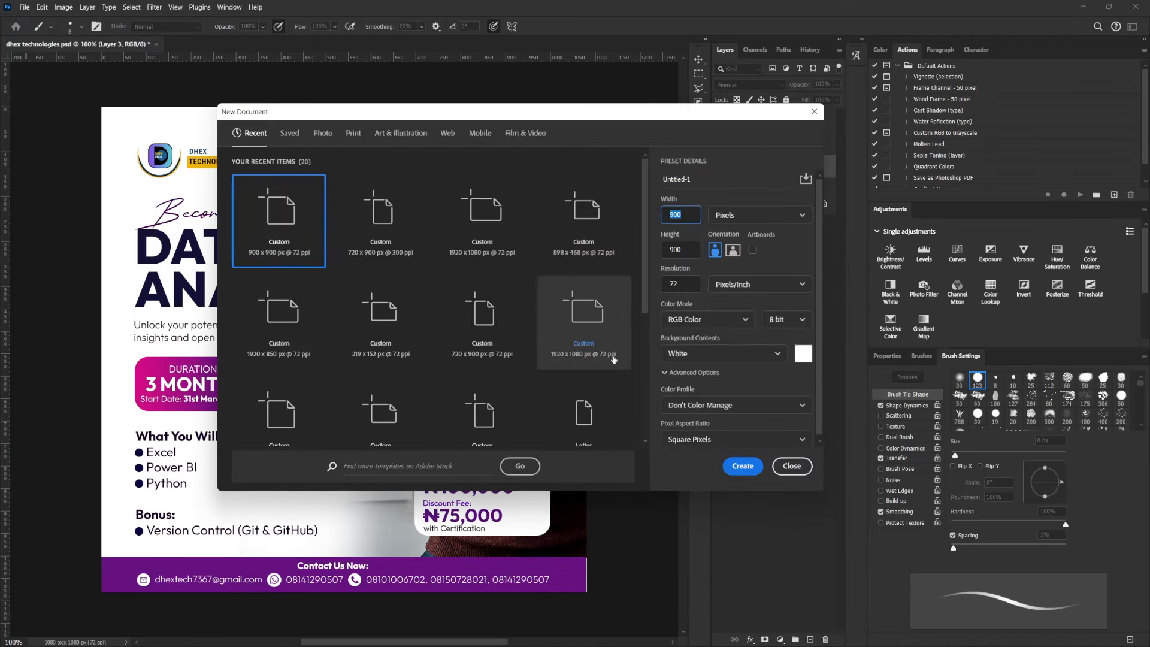
type("720")
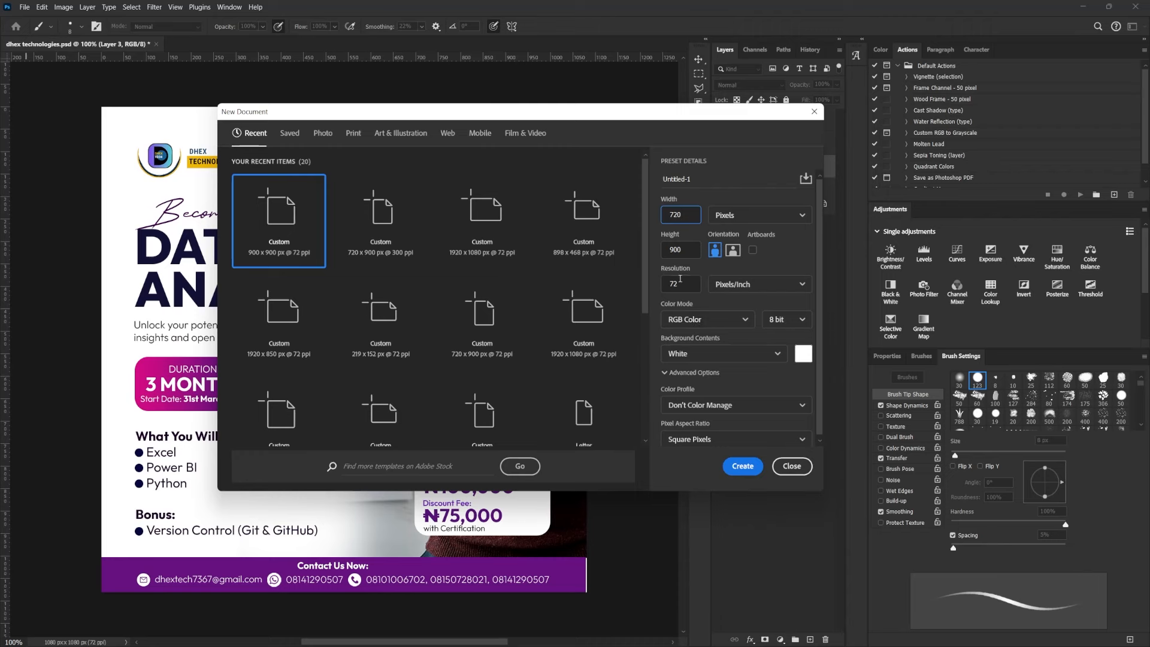
key("shift+Tab")
type("Poster")
left_click(742, 466)
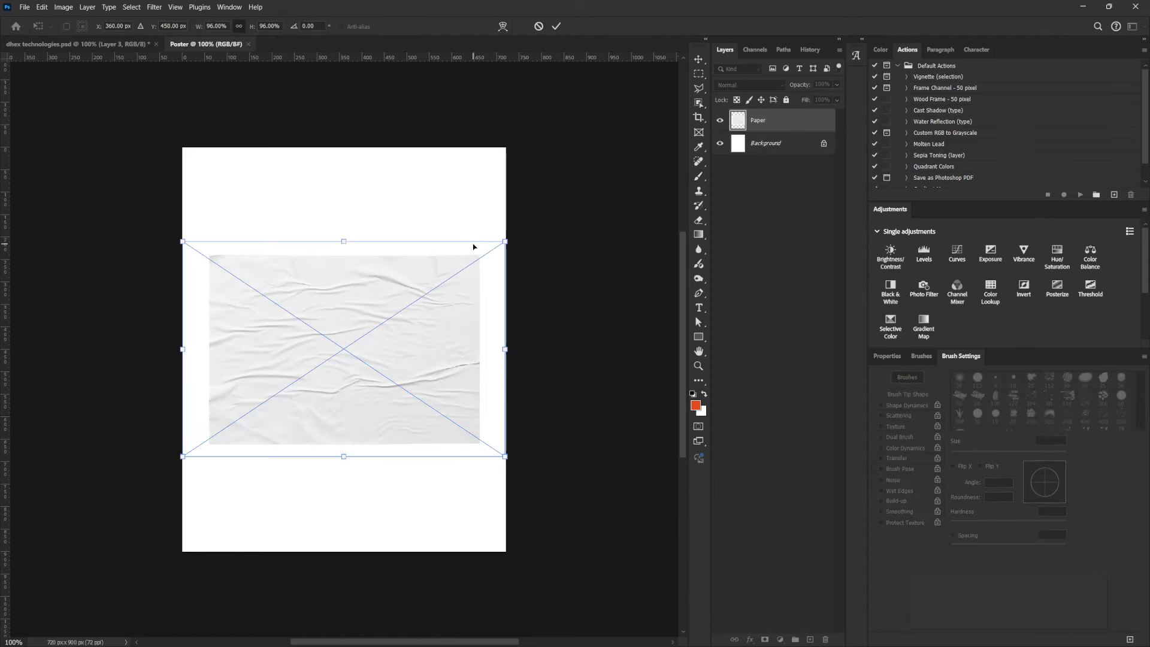
Rotate the placed Paper texture to about 82.7° and scale it to about 189% so its creases cover the canvas
left_click_drag(564, 196, 402, 434)
left_click_drag(454, 185, 578, 86)
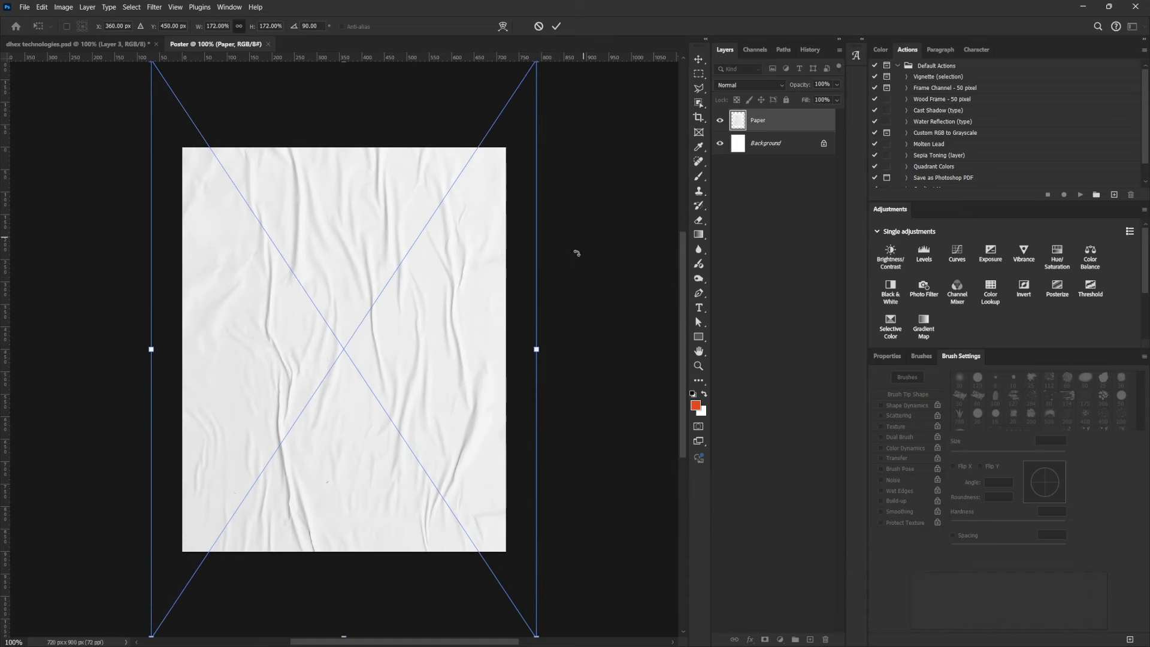
left_click_drag(577, 253, 572, 218)
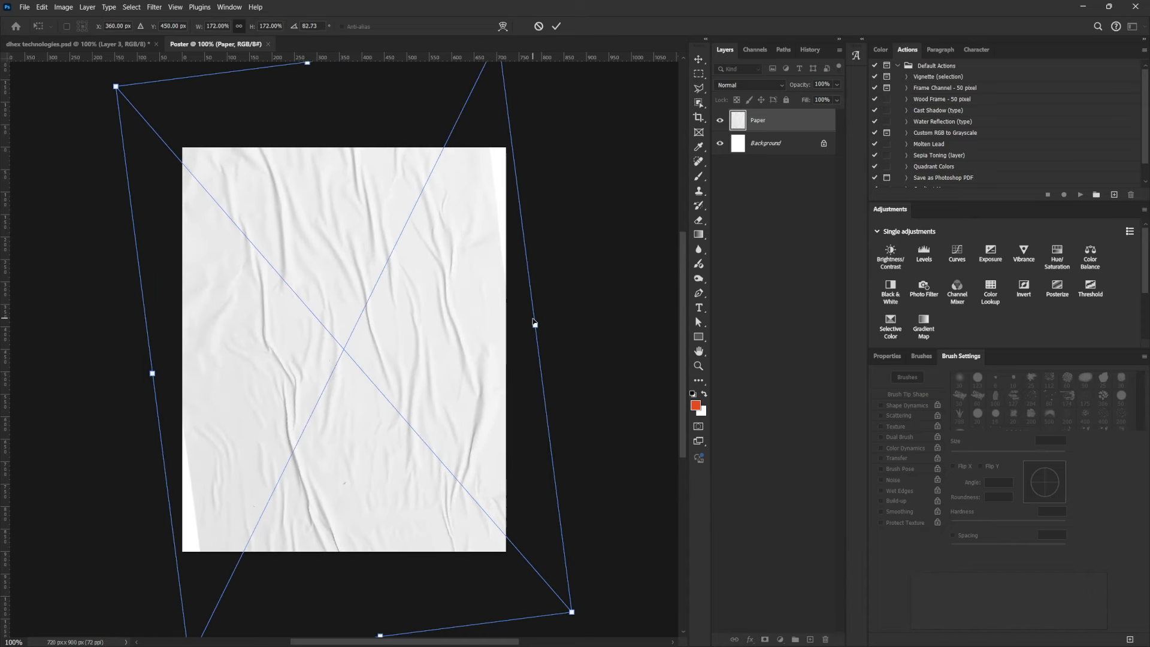
left_click_drag(534, 325, 569, 318)
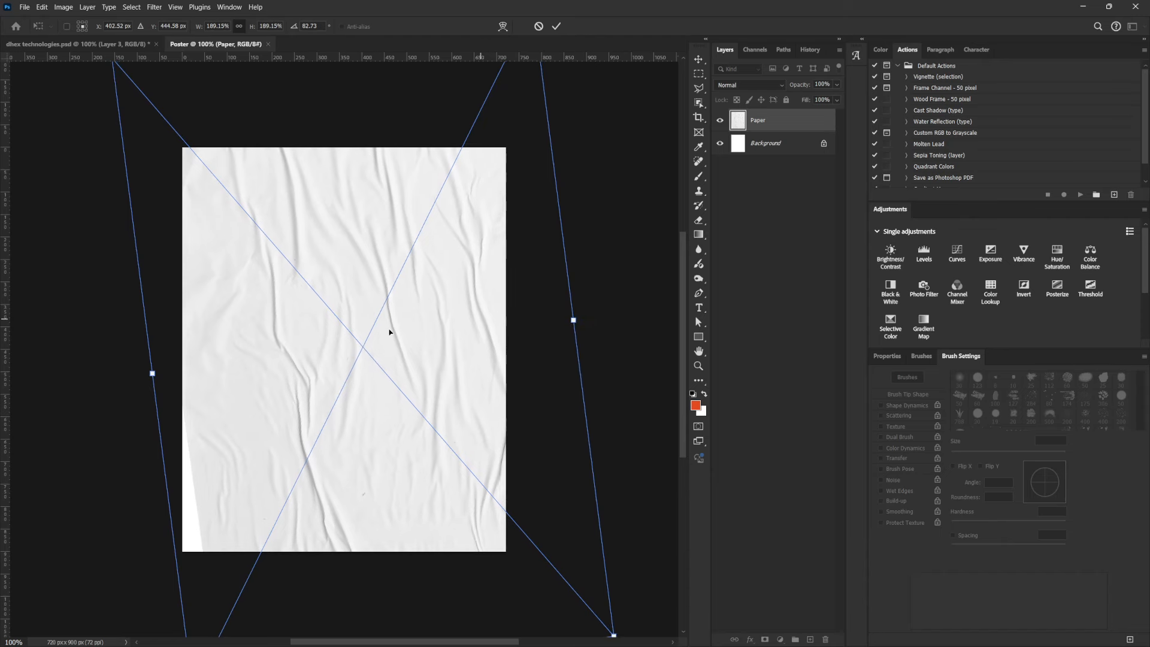
key("Return")
key("b")
key("v")
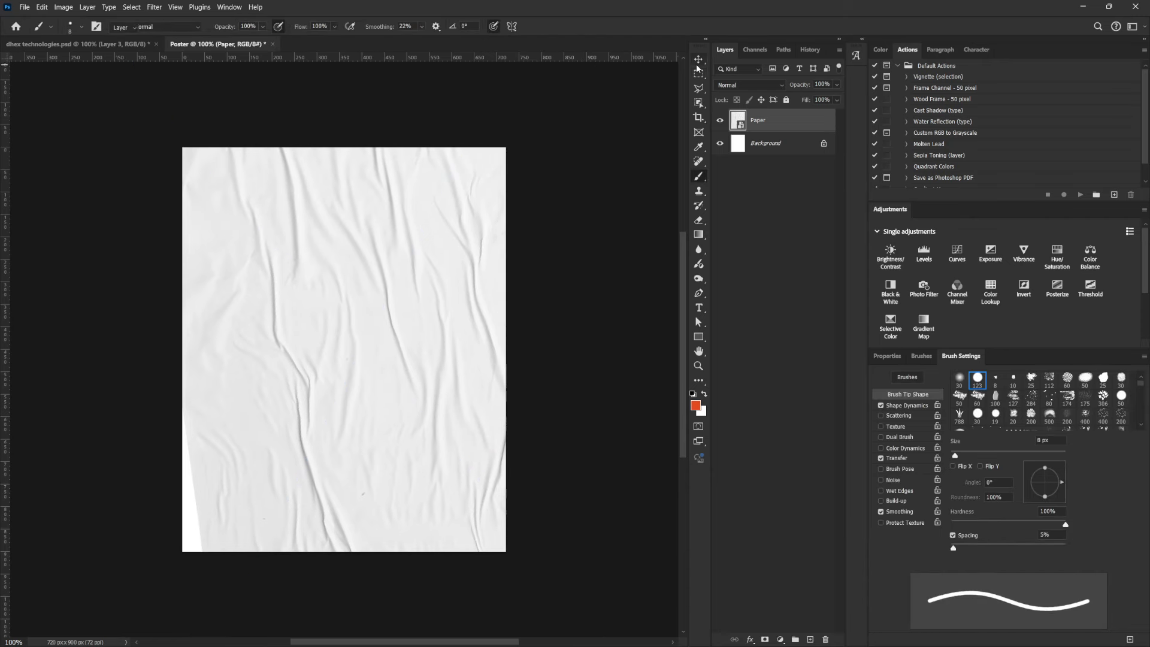
left_click_drag(423, 246, 422, 251)
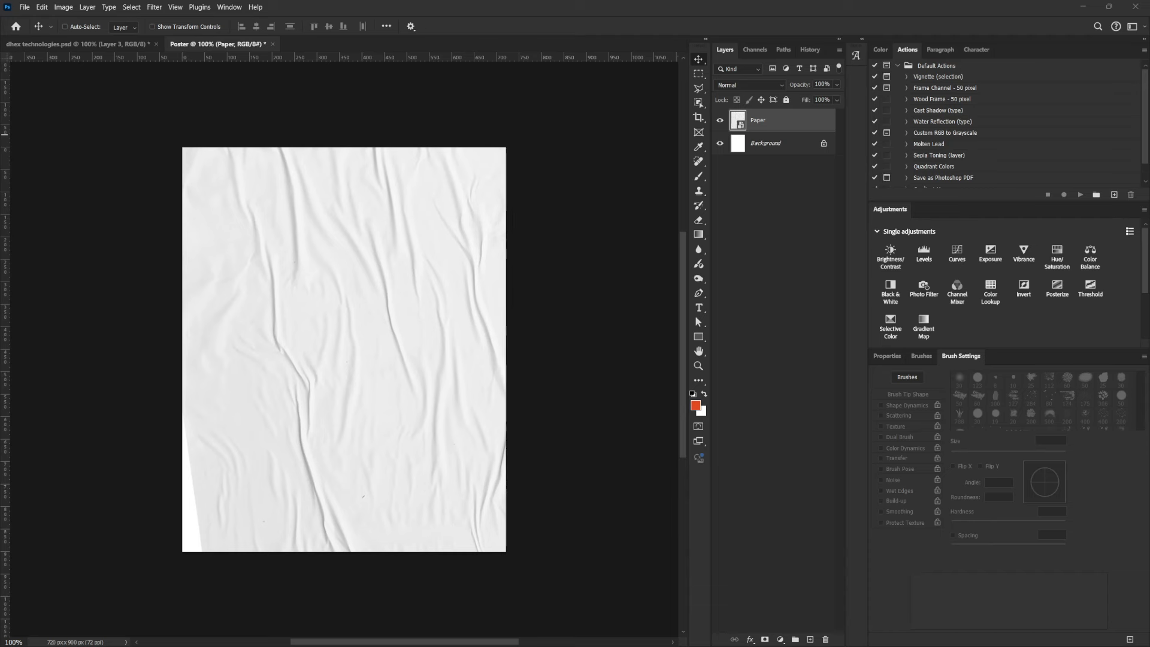
Place the grey chart image over the canvas's lower part, scaled to about 118%, and set its blend mode to Multiply
left_click_drag(399, 110, 418, 408)
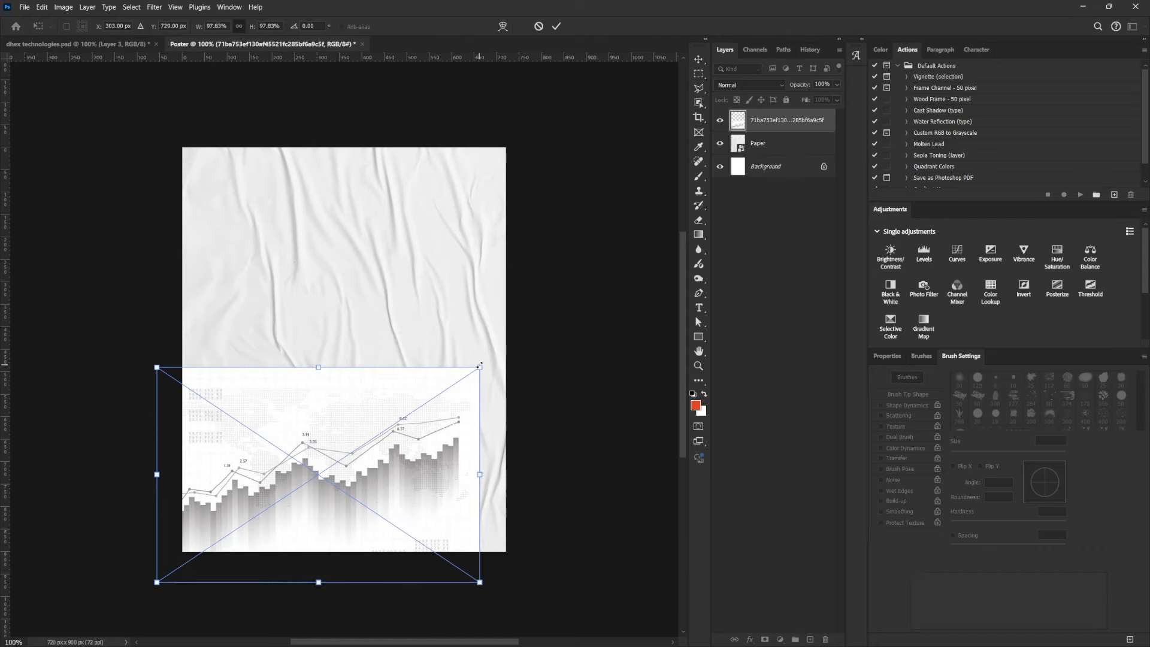
left_click_drag(479, 365, 544, 324)
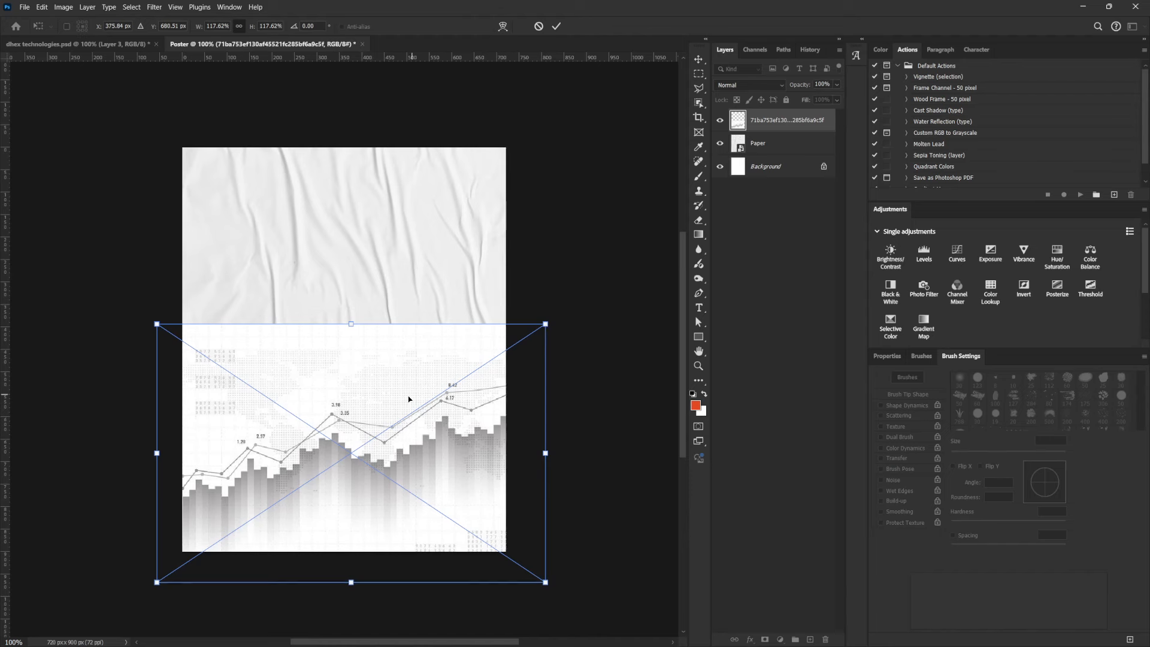
left_click_drag(409, 399, 405, 422)
key("Return")
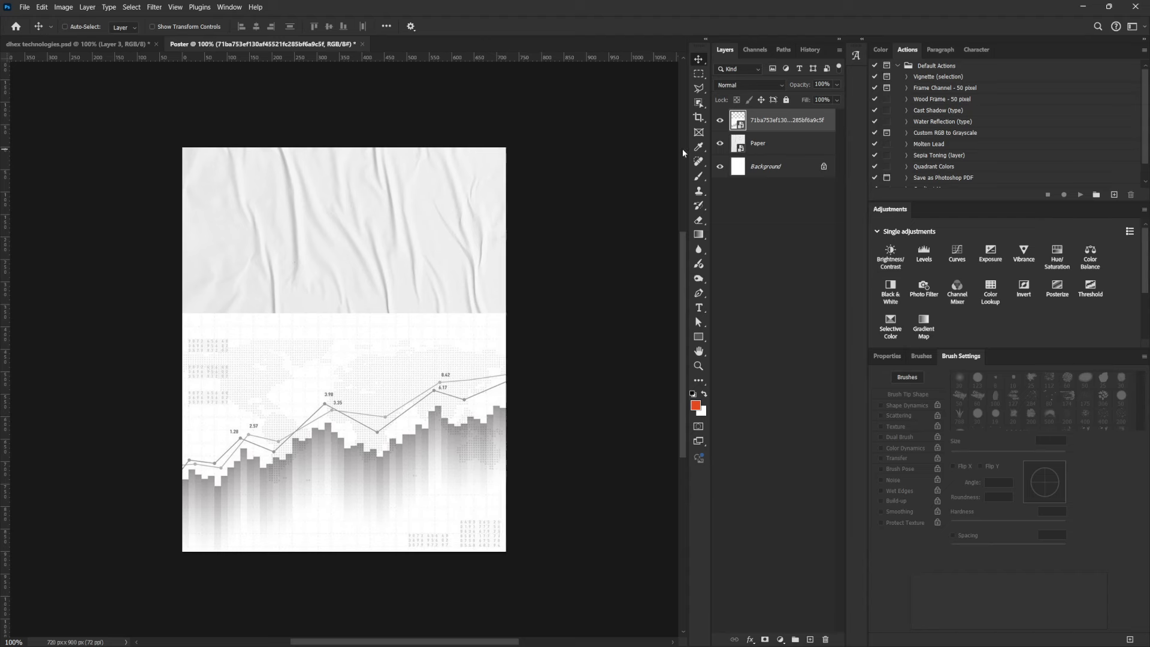
left_click(753, 85)
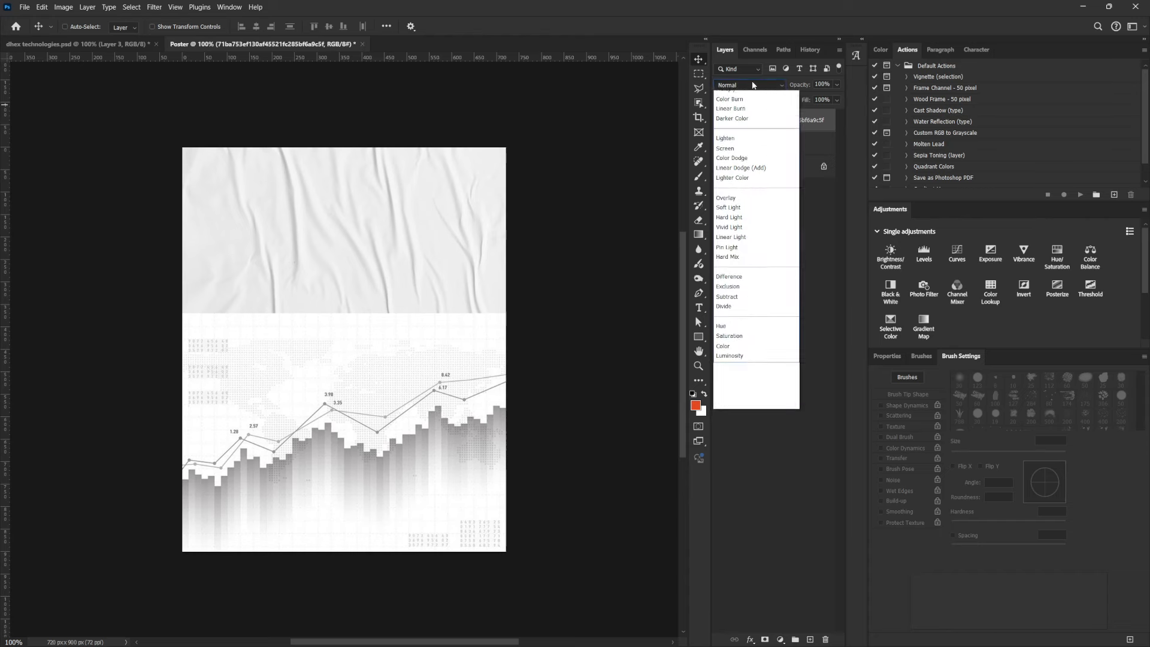
left_click(735, 120)
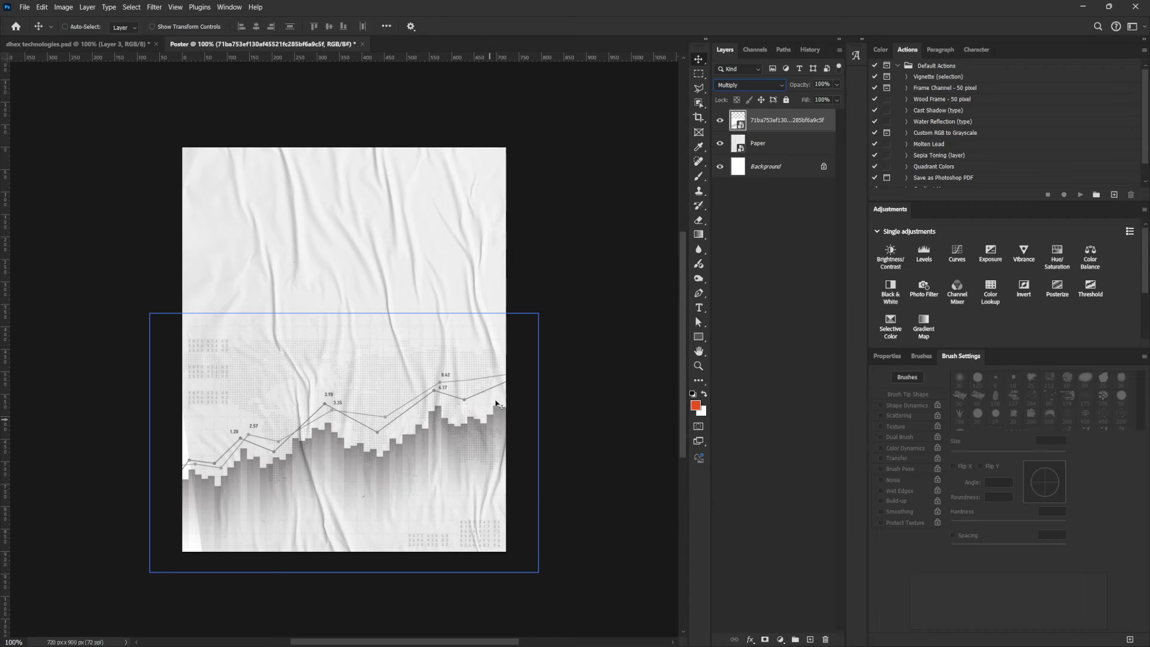
Open the chart smart object's contents and erase the number labels beside the line graph points with the Spot Healing Brush
key("ctrl+space")
left_click_drag(425, 371, 478, 378)
left_click_drag(375, 477, 510, 401)
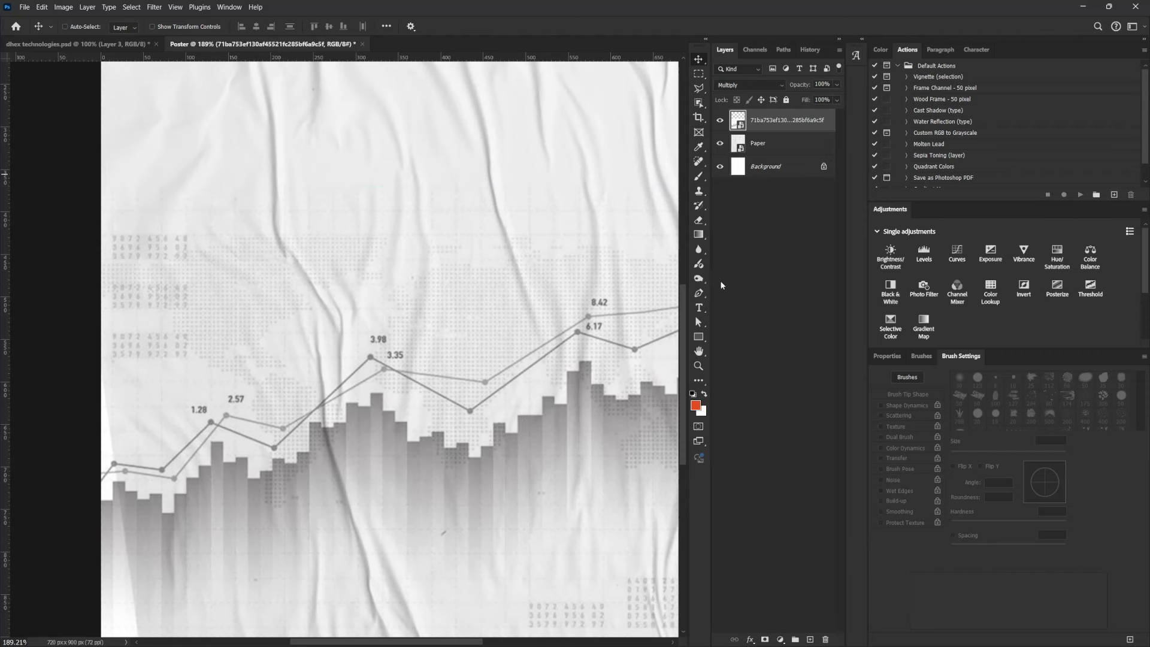
right_click(768, 120)
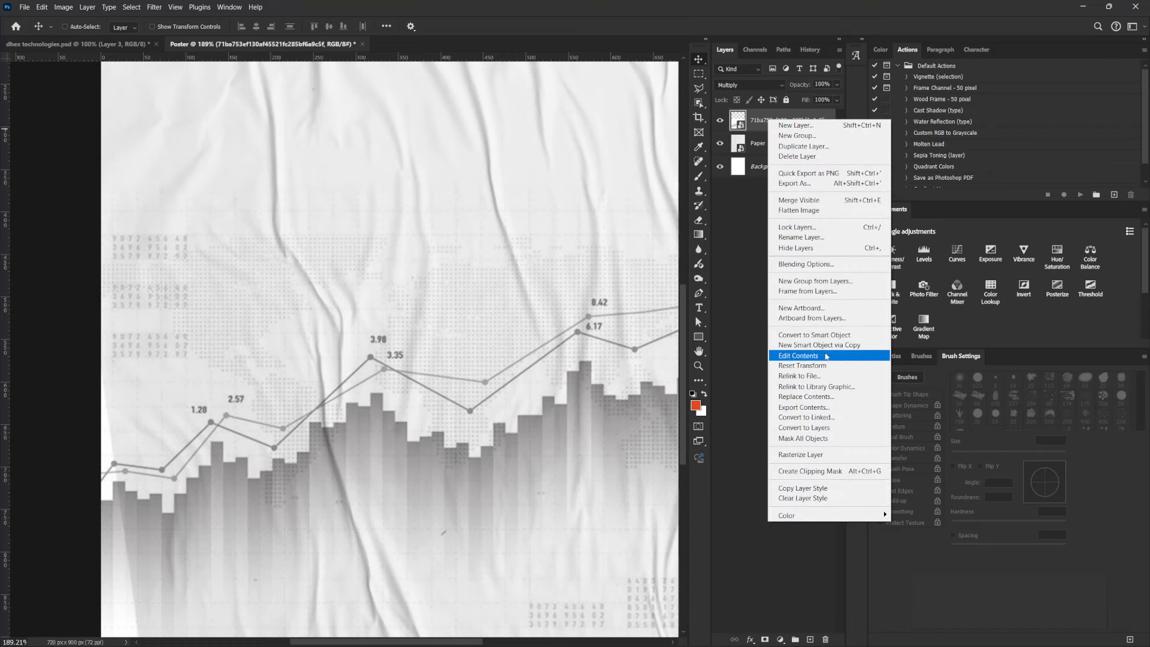
left_click(814, 356)
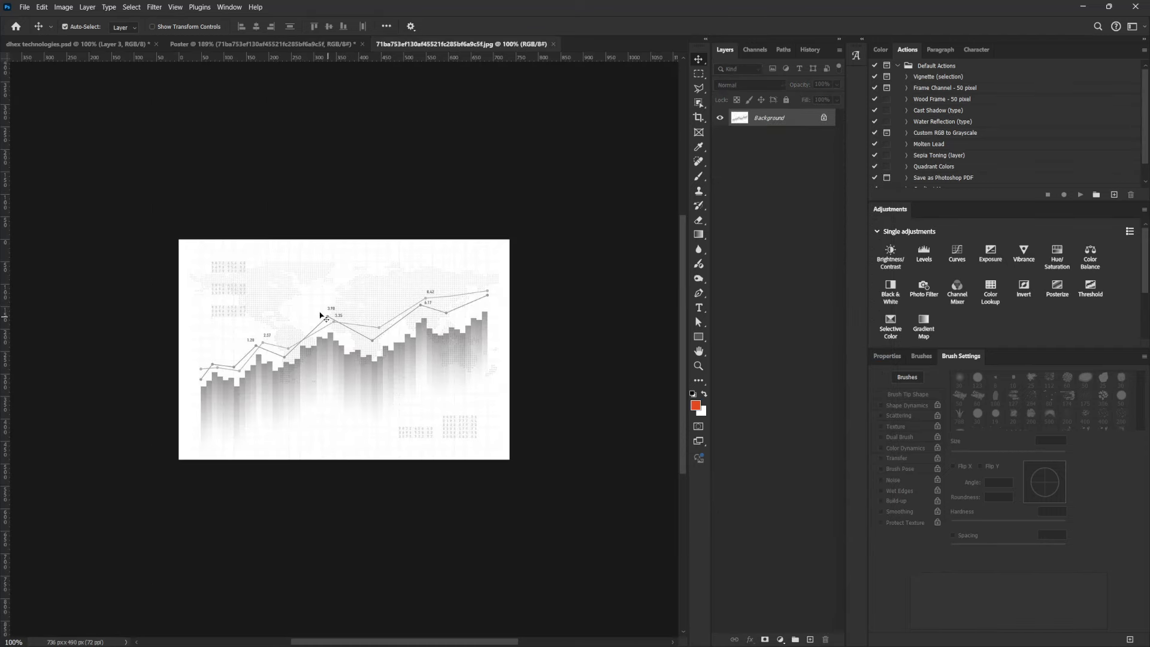
left_click_drag(262, 320, 367, 365)
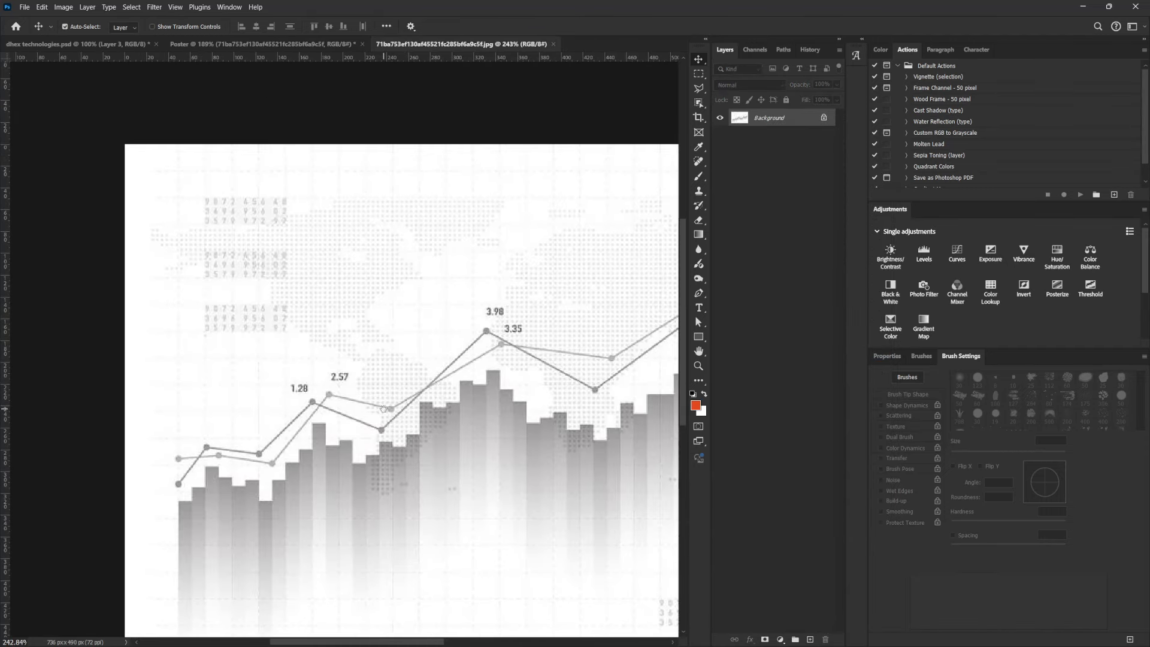
left_click(699, 162)
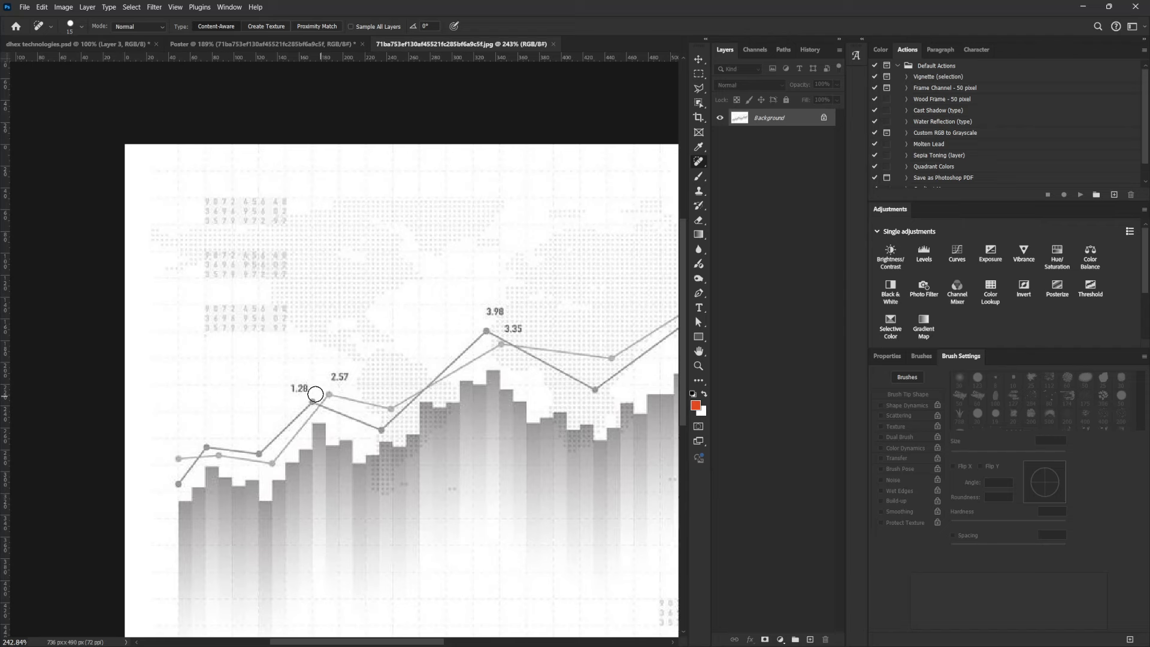
left_click_drag(291, 388, 346, 372)
mouse_move(500, 306)
left_mouse_down()
mouse_move(490, 306)
mouse_move(517, 326)
left_mouse_up()
scroll(607, 420, "down", 6)
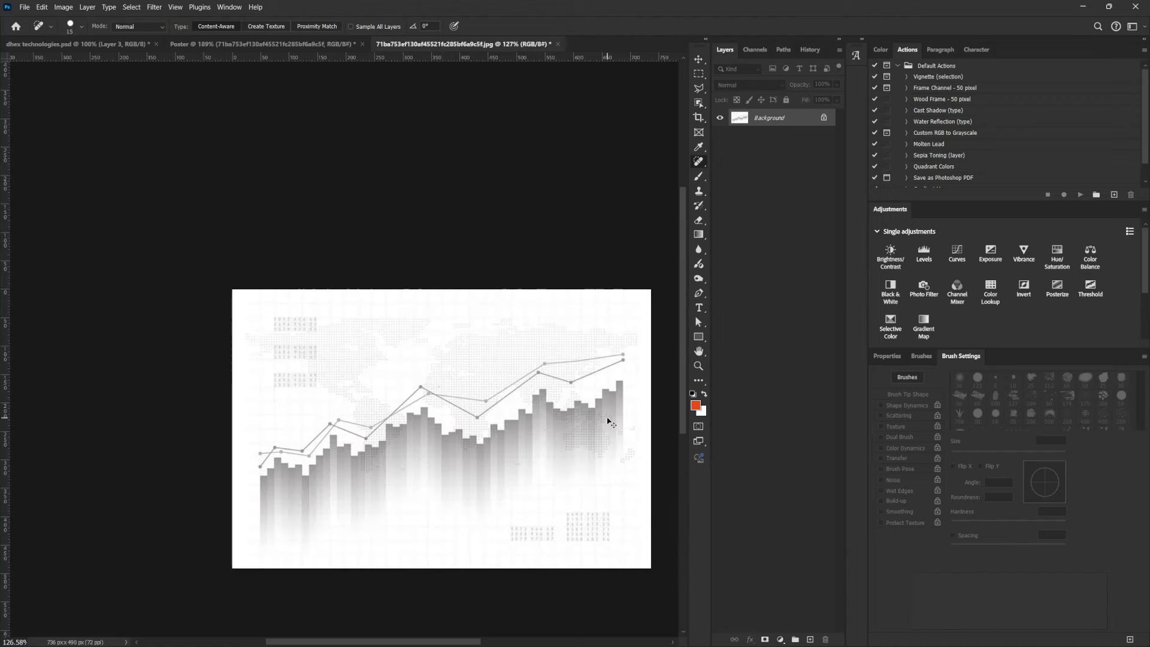
Save the edited chart contents as a JPEG at quality 12 and go back to the Poster document
key("ctrl+s")
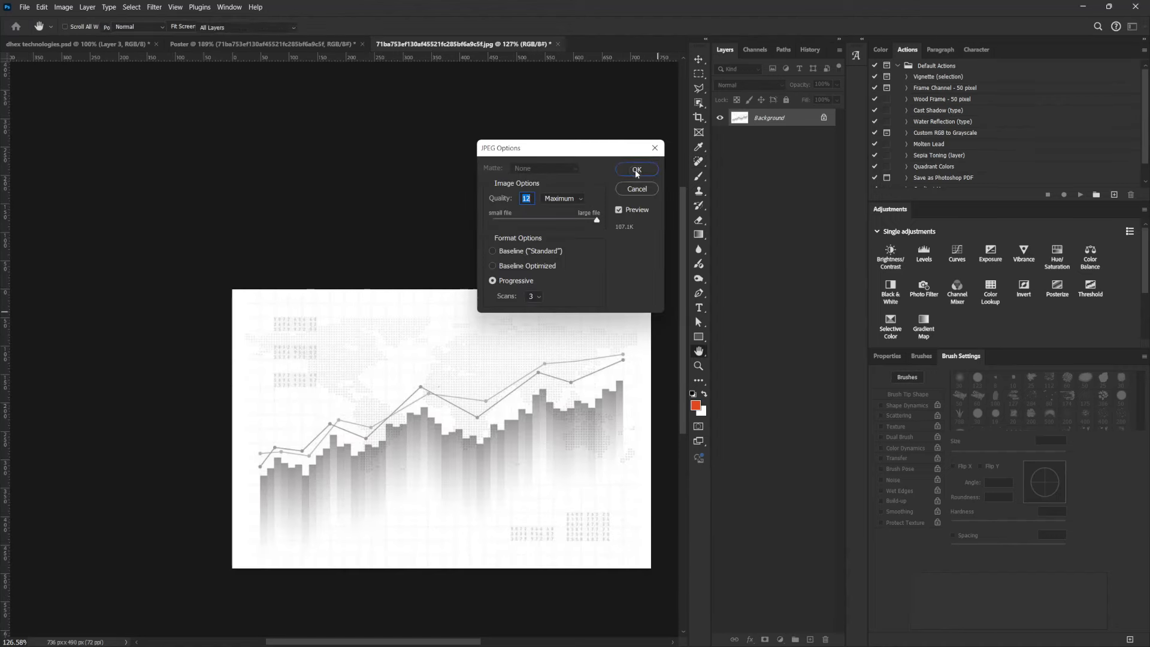
left_click(637, 169)
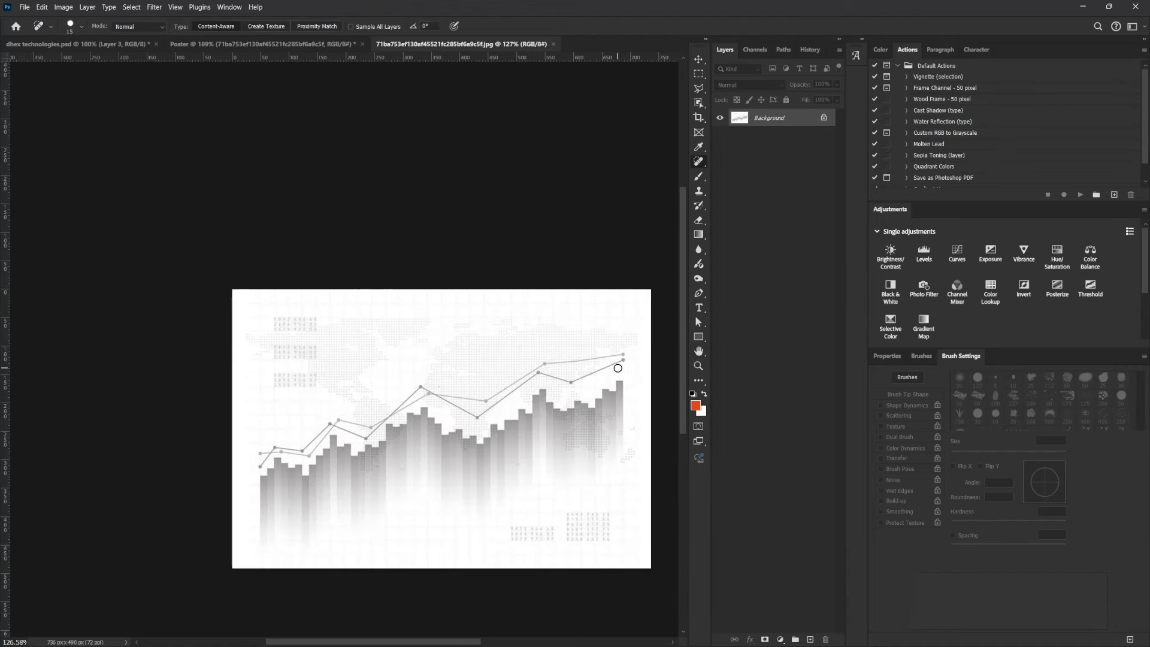
left_click(106, 45)
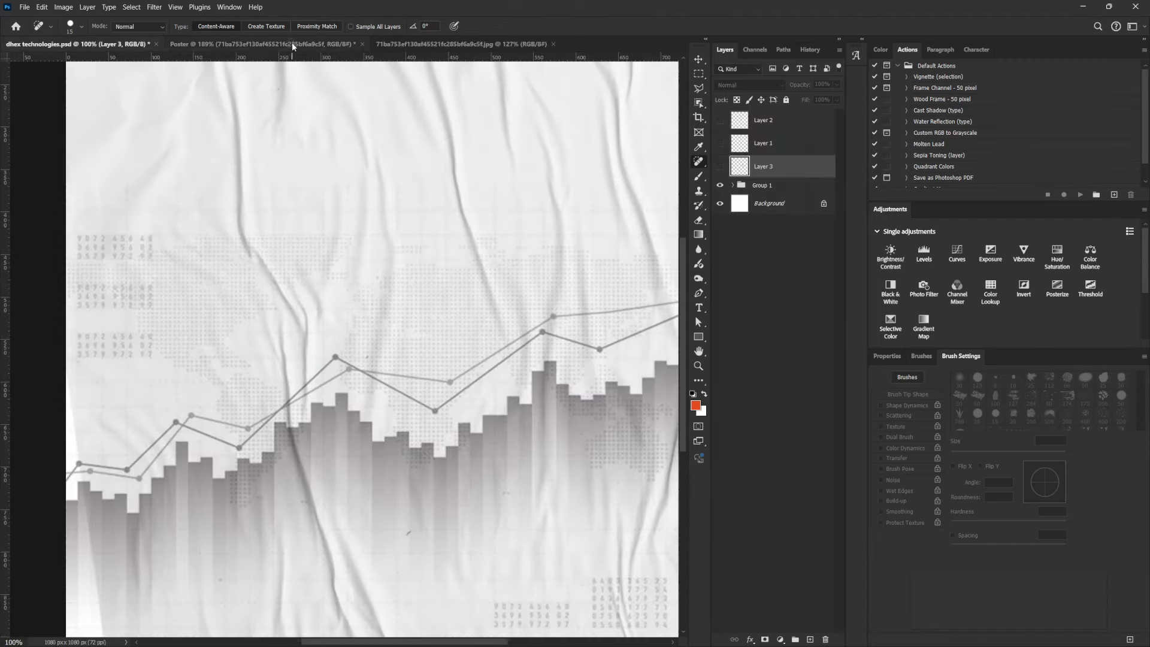
left_click(292, 43)
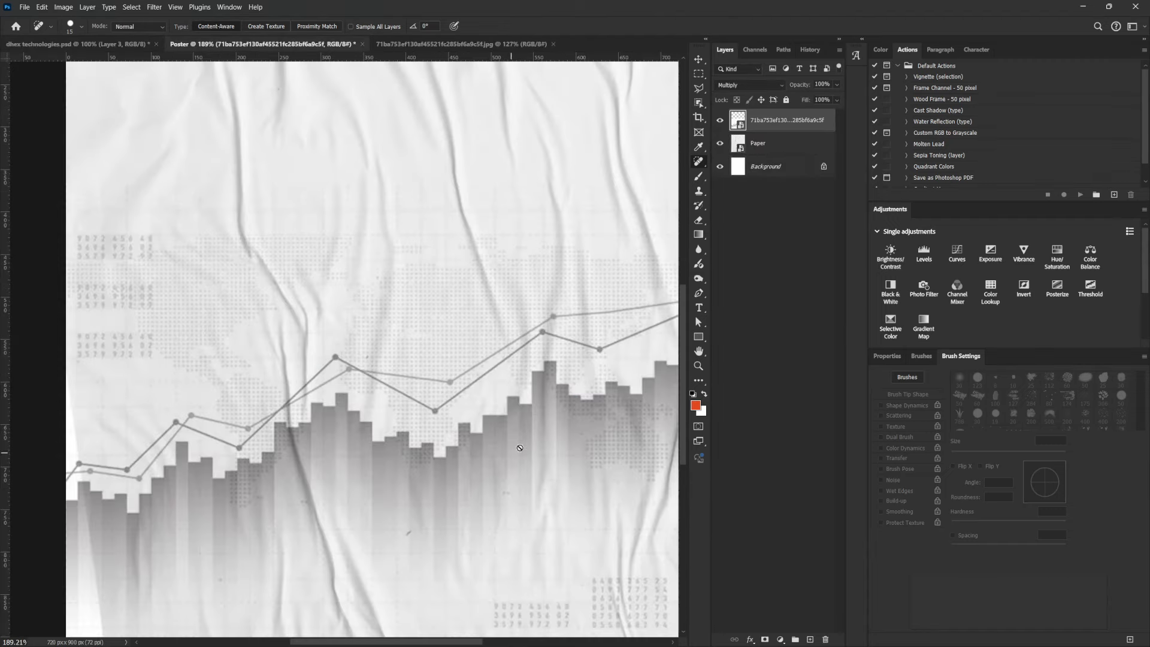
left_click_drag(565, 380, 549, 407)
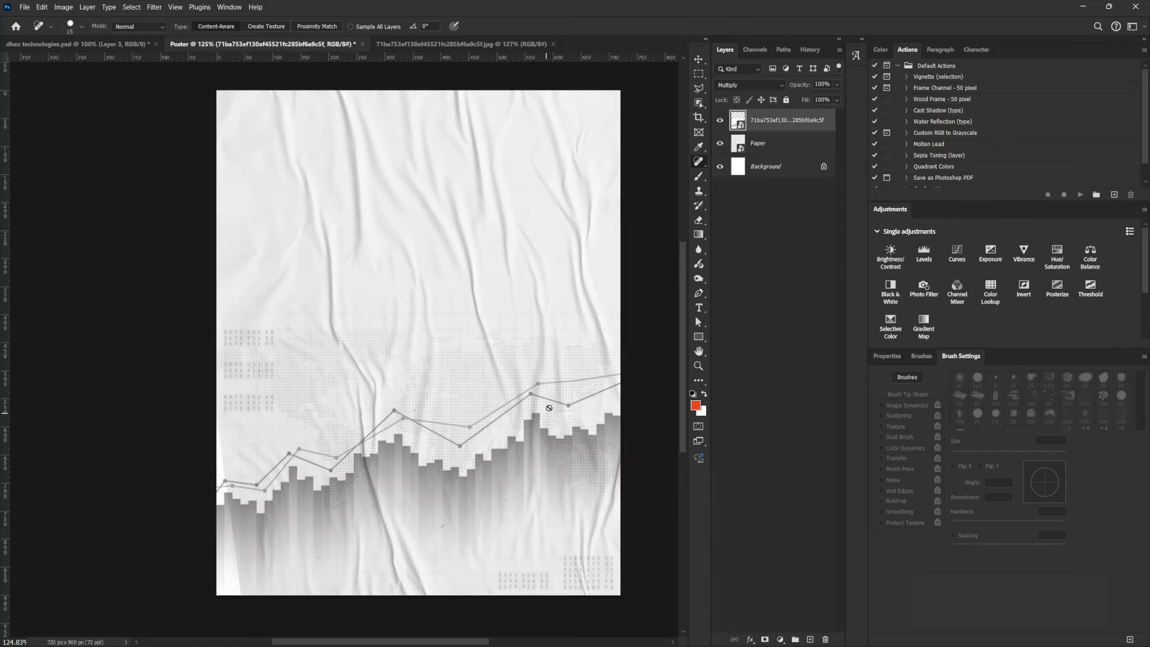
Reduce the Paper layer's opacity to 45%
left_click(765, 148)
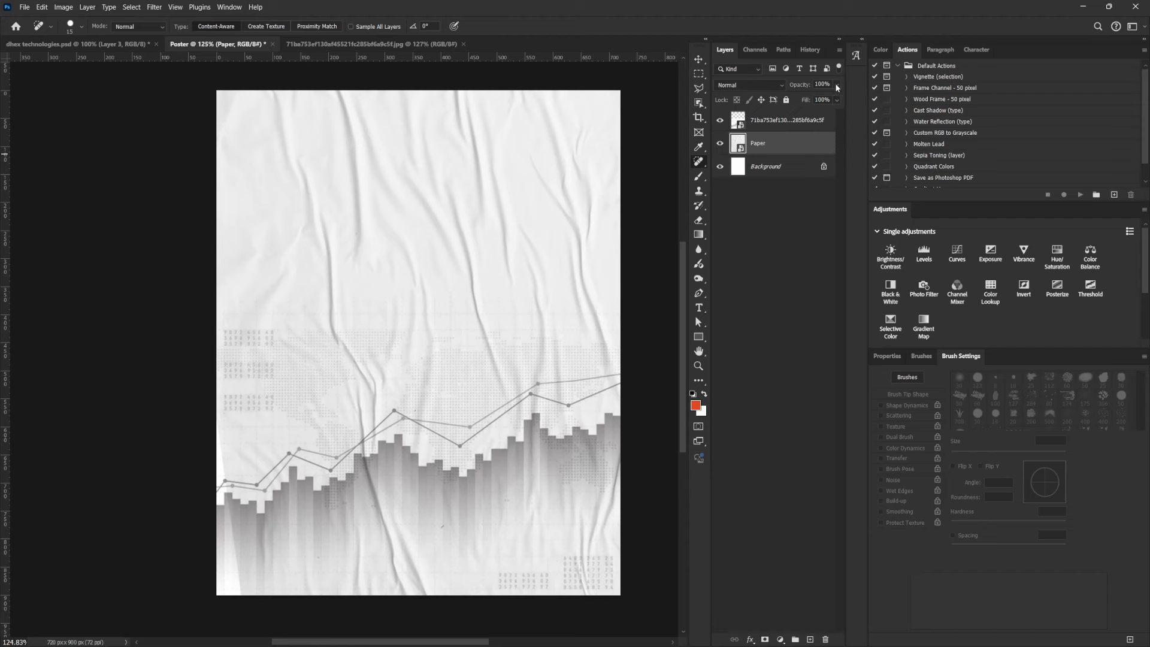
left_click(836, 100)
left_click_drag(837, 100, 815, 102)
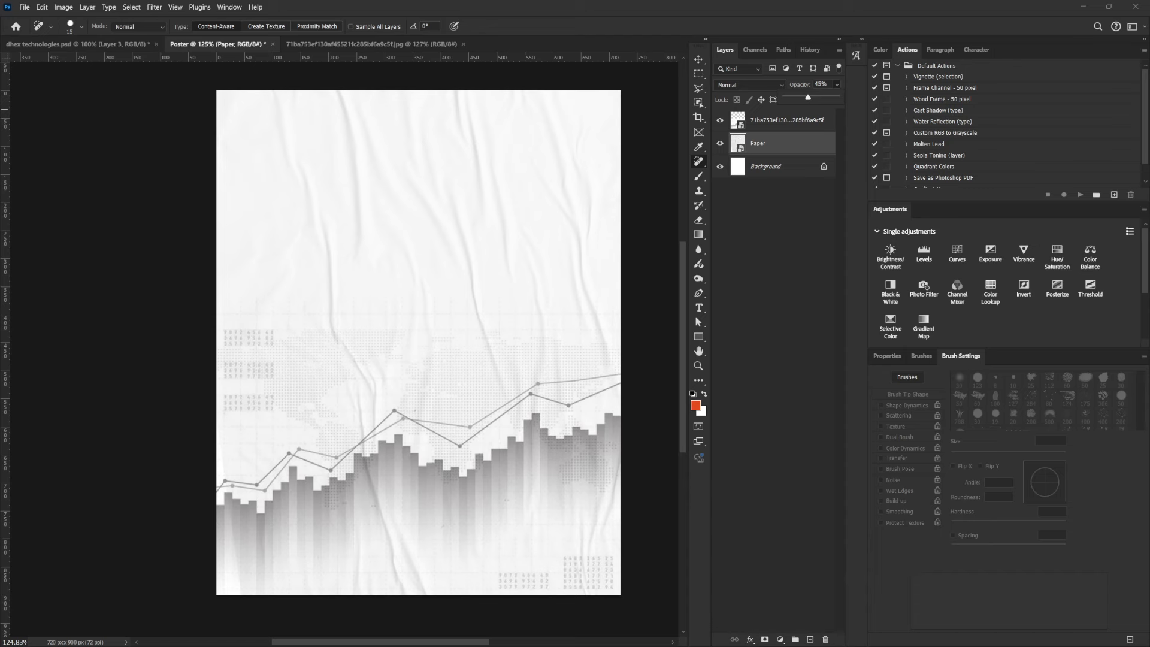
key("Return")
Place the Dude cutout above the Paper layer, at the poster's lower right edge
left_click_drag(425, 109, 477, 270)
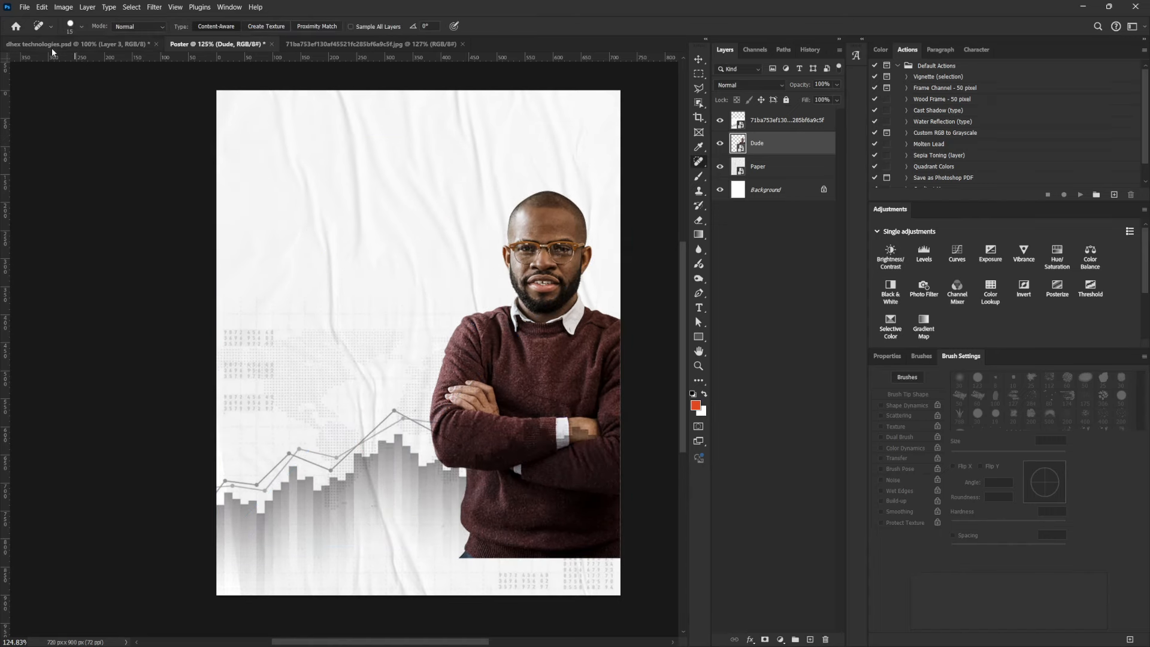
Copy the DHEX logo layer from dhex technologies.psd into the Poster document and position it in the poster's upper left corner
left_click(52, 46)
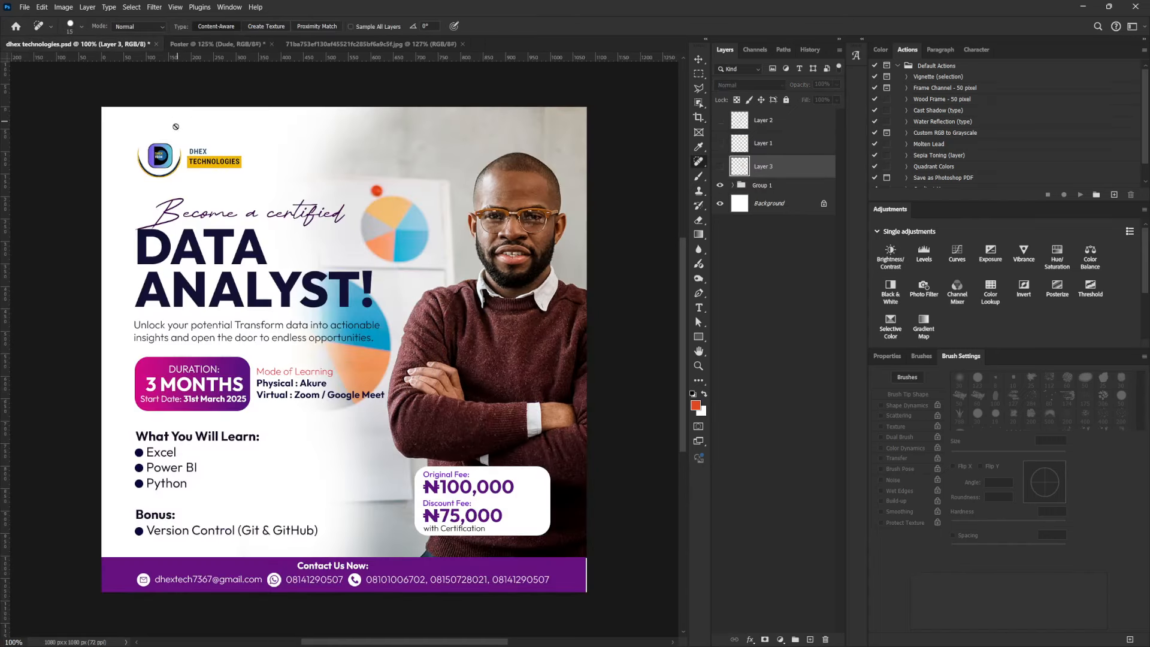
left_click(698, 58)
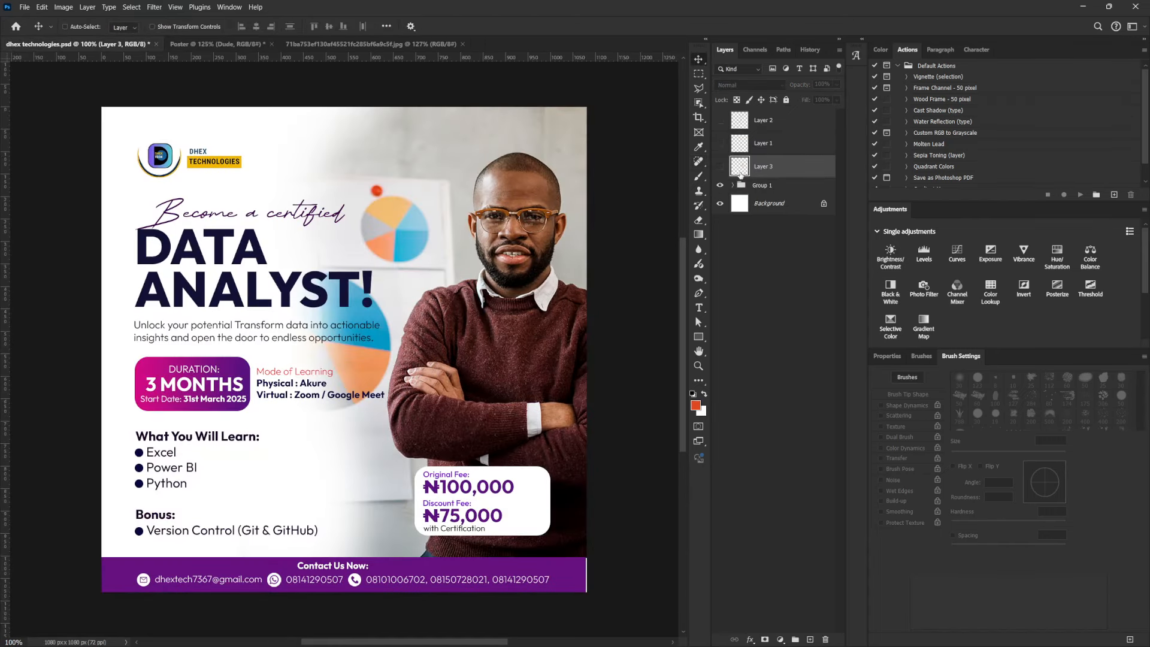
right_click(174, 161)
left_click(179, 170)
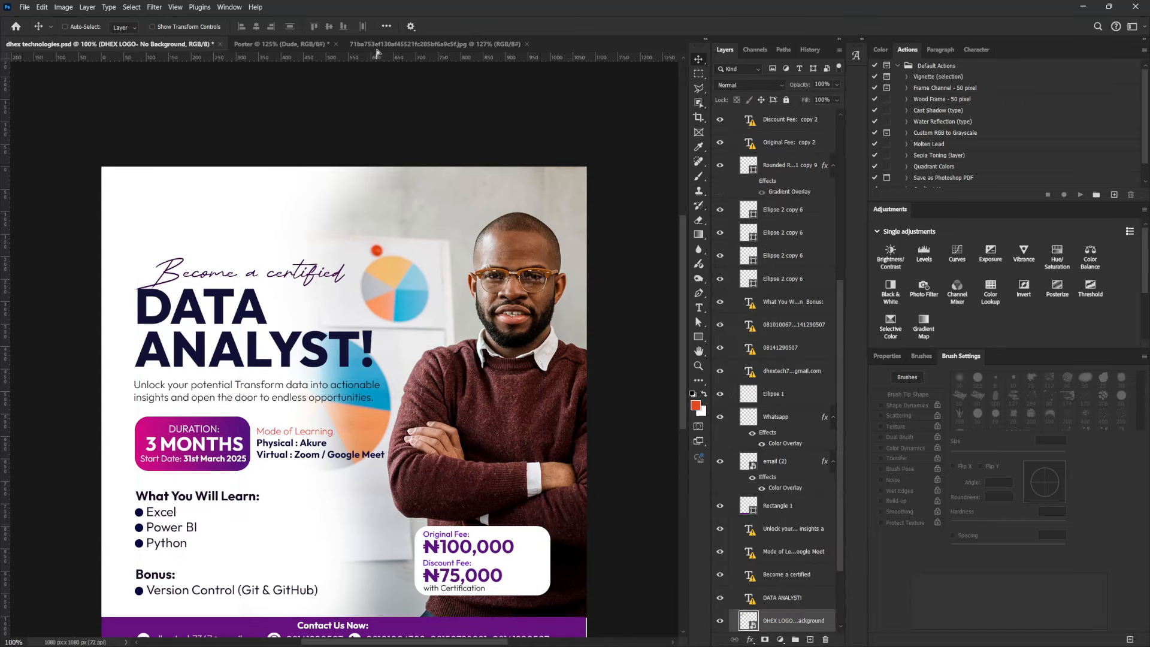
left_click(378, 45)
left_click(281, 44)
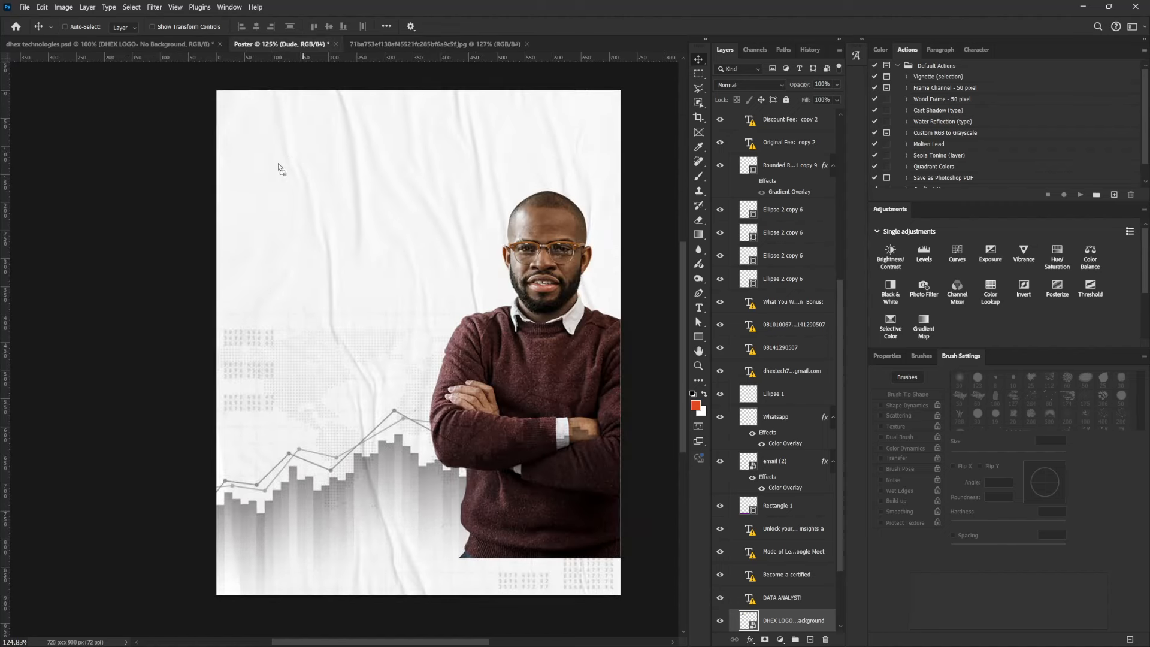
left_click_drag(276, 253, 309, 144)
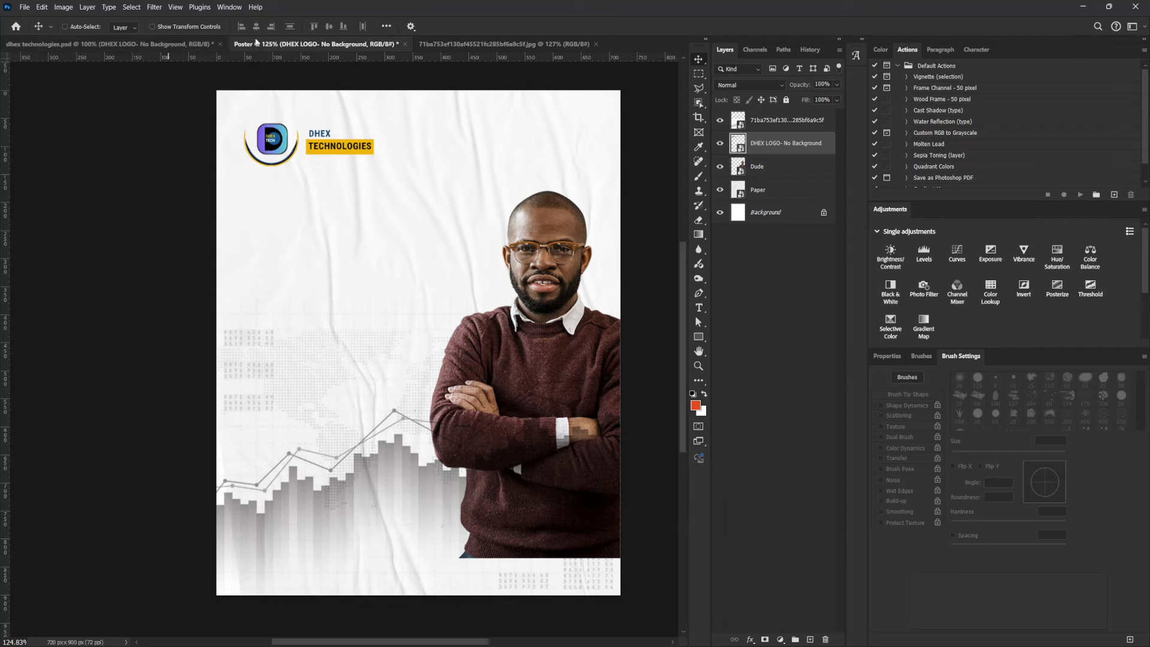
left_click(162, 44)
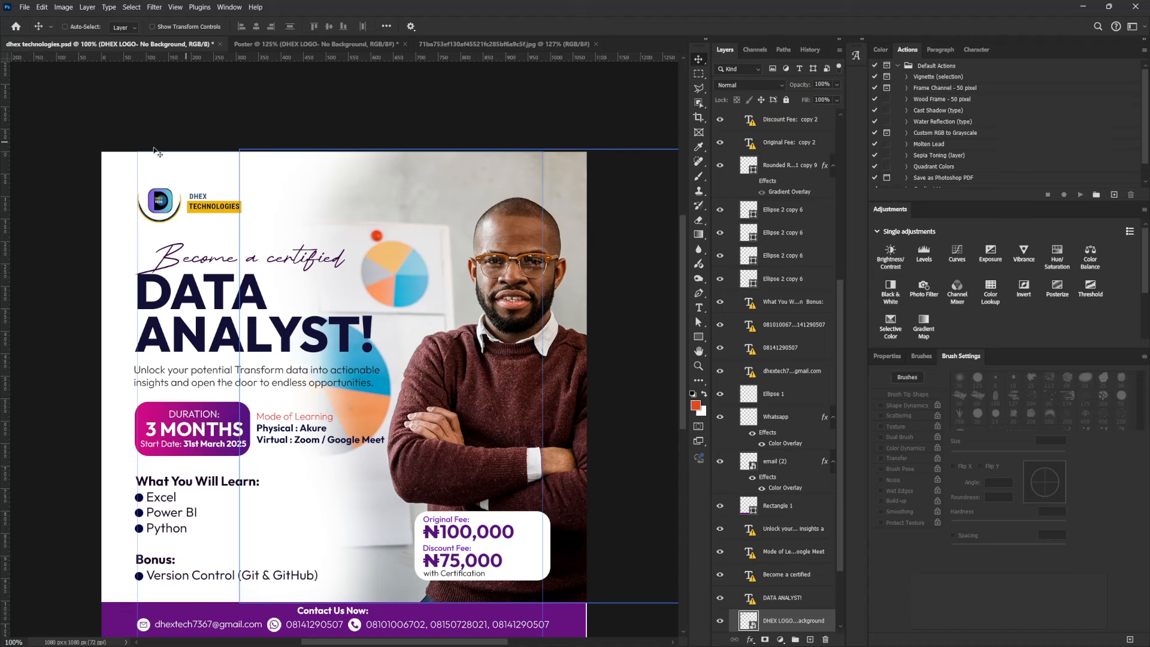
left_click(242, 295, "ctrl")
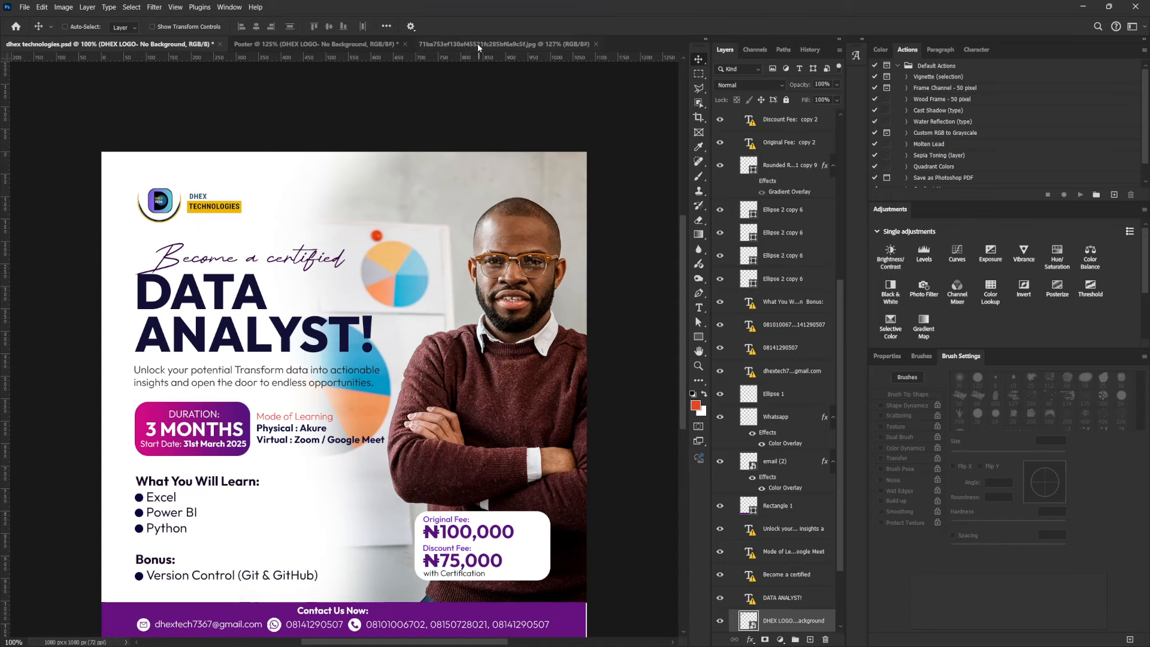
left_click(354, 43)
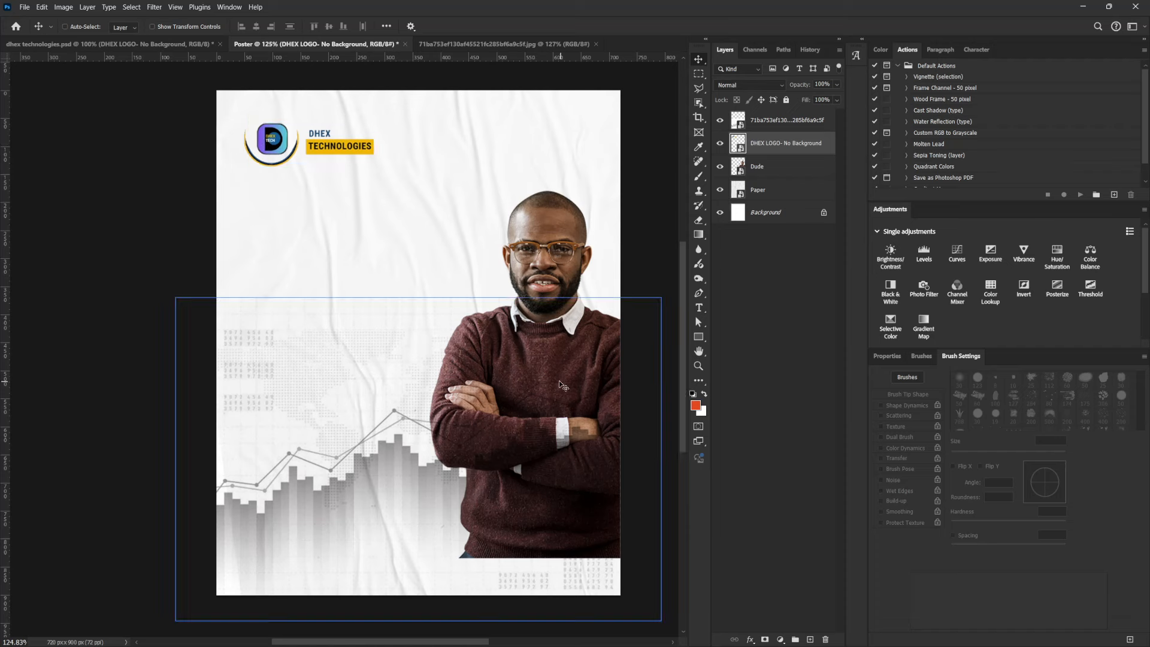
Move the Dude cutout about 126 px left and 14 px up, and place the chart layer directly beneath the Dude layer
left_click(758, 167)
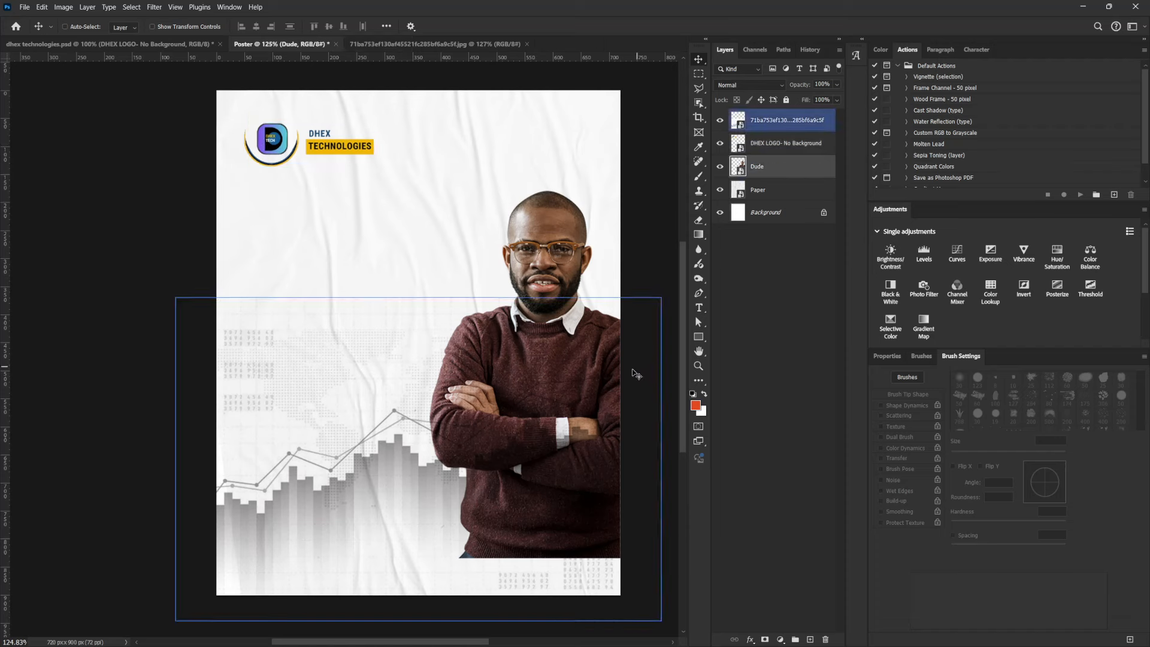
left_click_drag(585, 394, 516, 387)
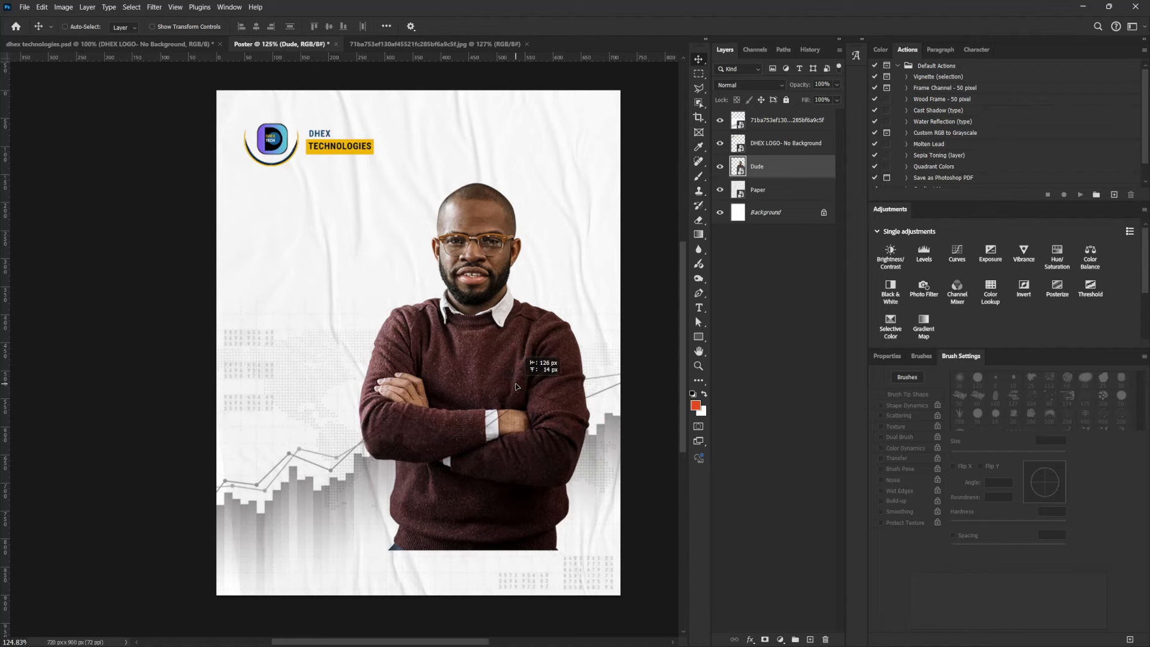
scroll(587, 389, "up", 3)
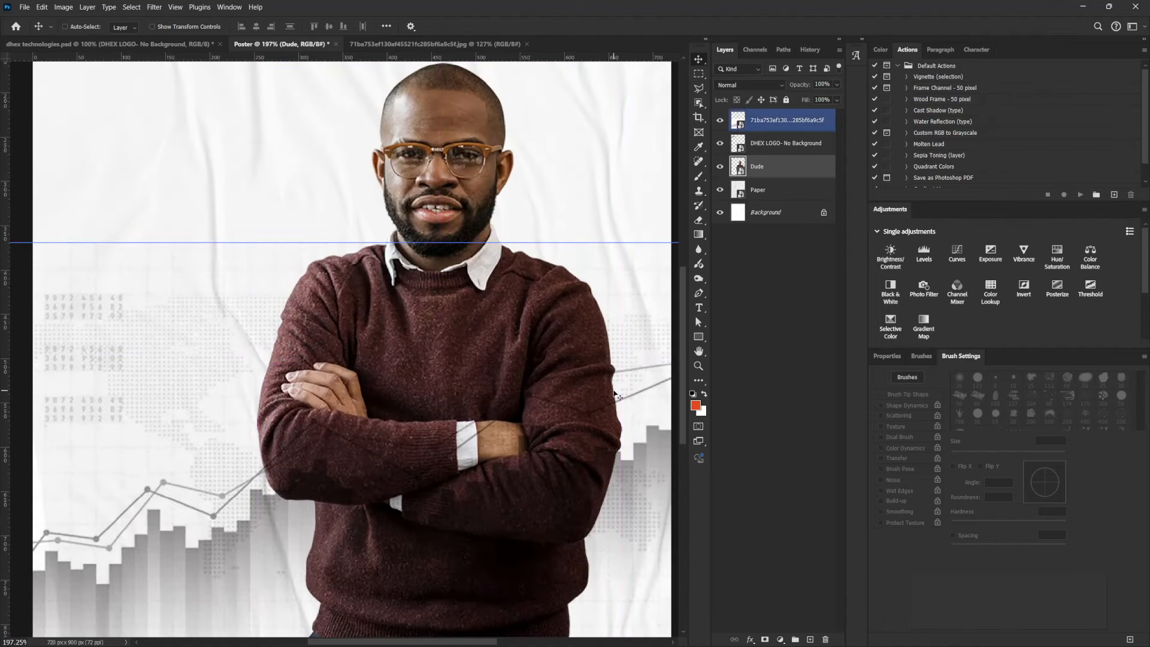
key("p")
left_click_drag(575, 482, 548, 439)
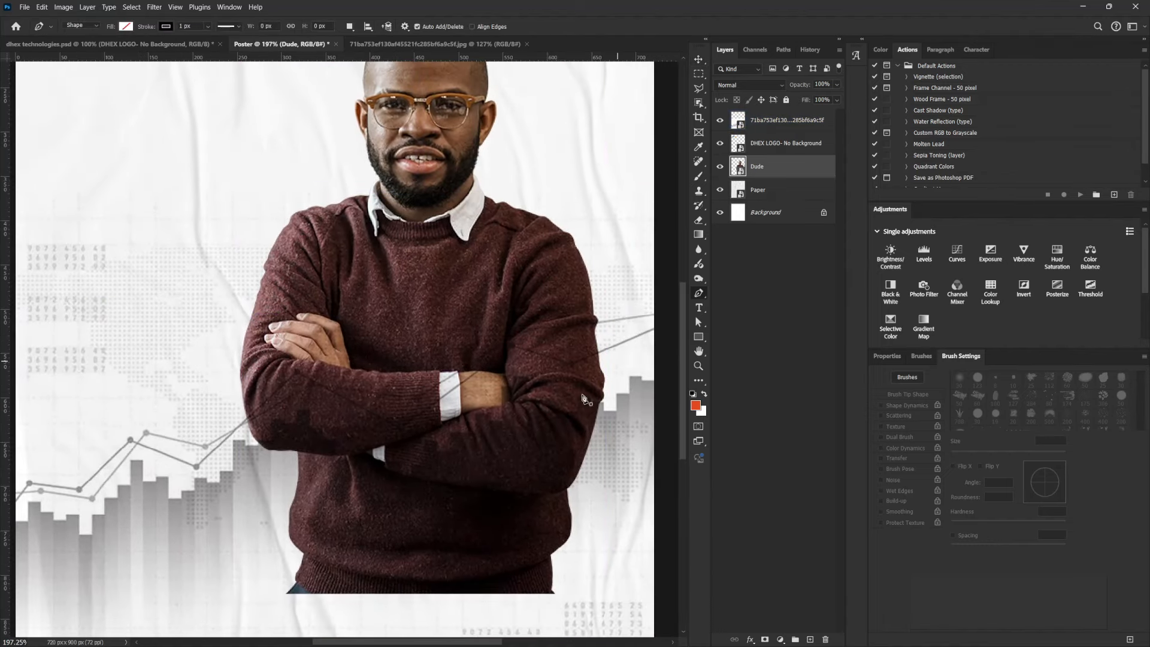
left_click_drag(775, 143, 776, 175)
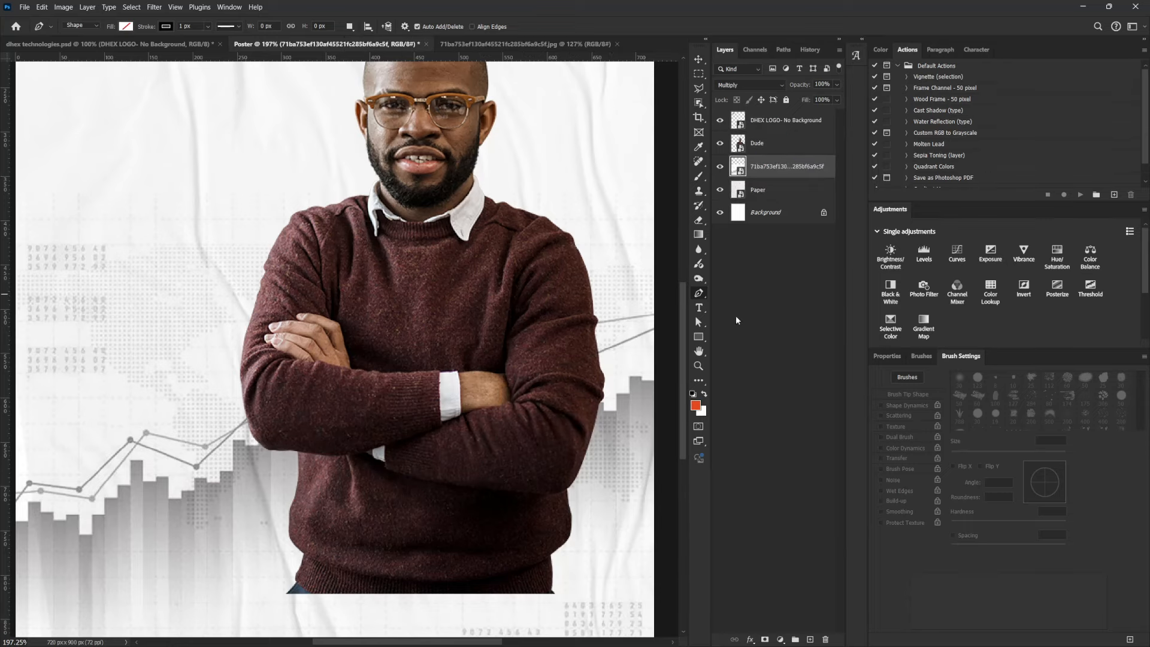
Start a Pen tool outline in Shape mode around the man's left-hand collar flap and along the sweater's neckline
scroll(409, 238, "up", 5)
left_click_drag(408, 242, 534, 373)
scroll(480, 302, "up", 3)
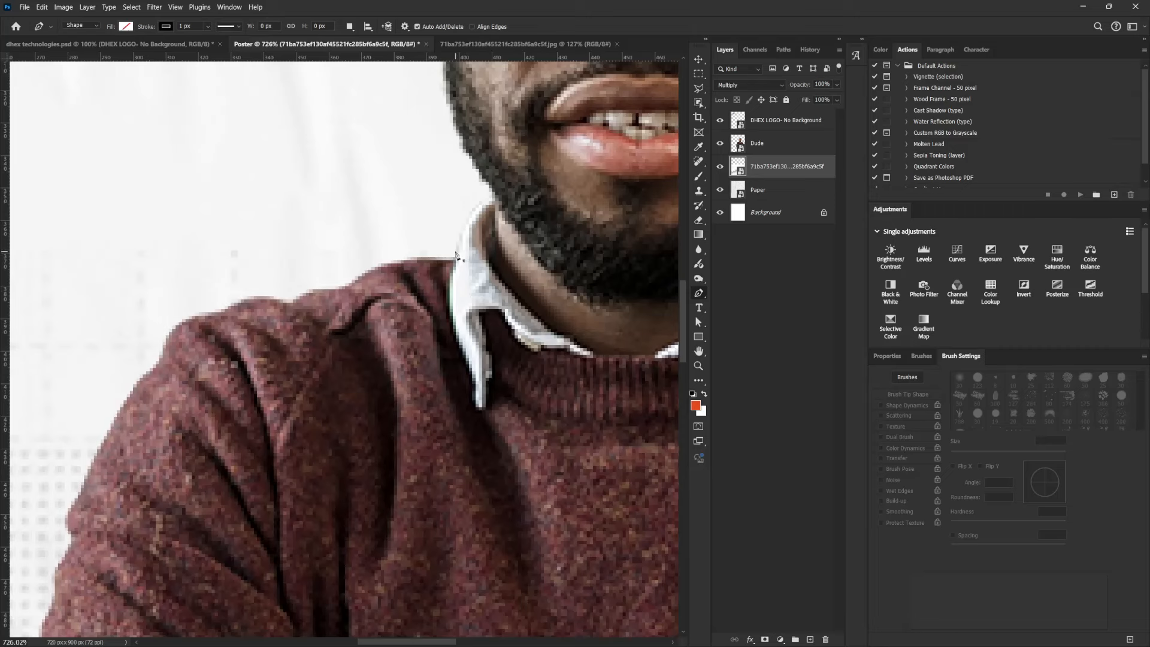
left_click(455, 251)
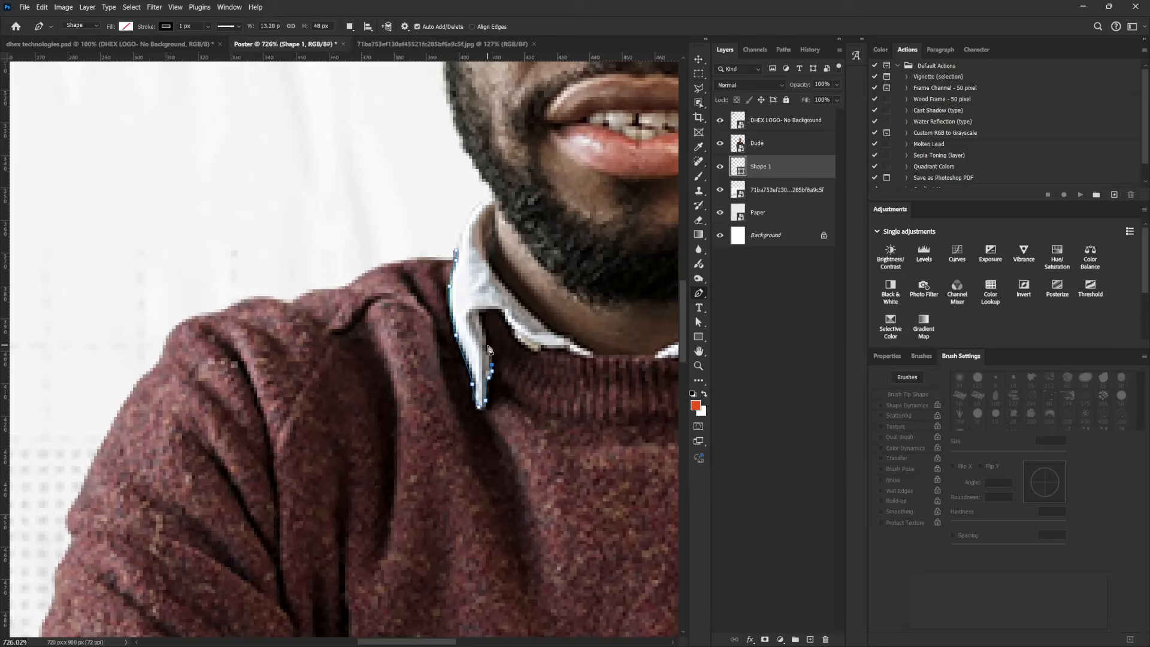
left_click(489, 344)
left_click(483, 325)
left_click(480, 310)
left_click(502, 311)
left_click(519, 339)
left_click(525, 347)
left_click(541, 352)
left_click(553, 349)
left_click(564, 348)
left_click(582, 358)
left_click(596, 355)
left_click_drag(596, 355, 508, 384)
left_click(556, 386)
left_click(564, 384)
Continue the pen outline along the rest of the neckline and around the right-hand collar flap to the shoulder
scroll(570, 382, "right", 2)
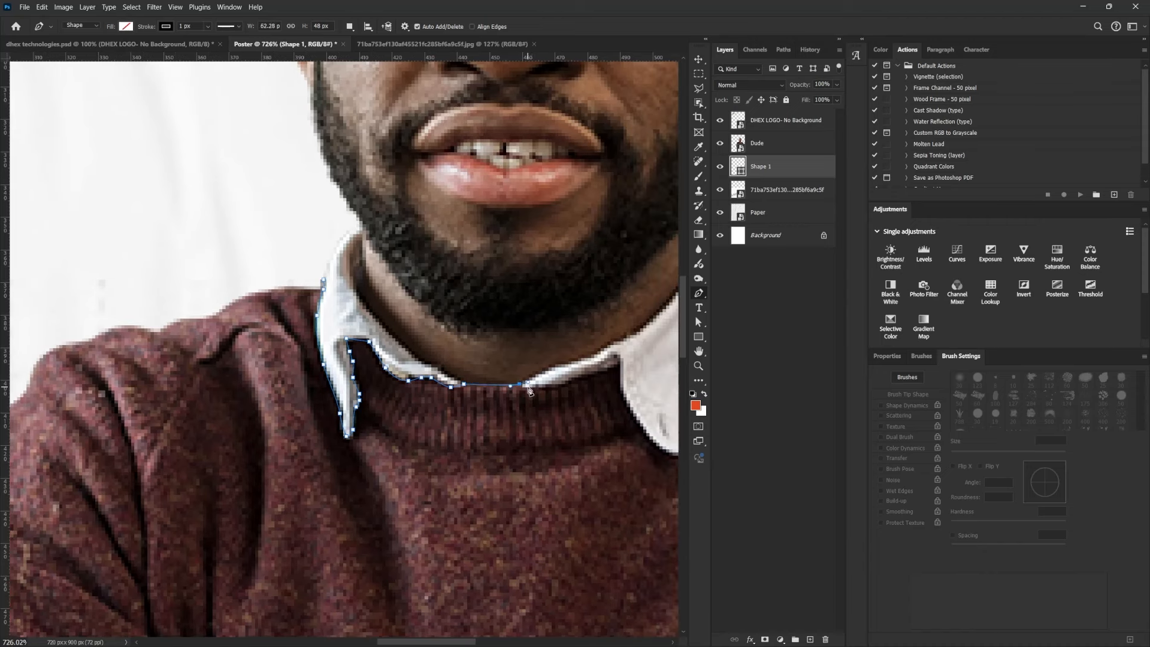
left_click(562, 383)
left_click(588, 373)
left_click(608, 369)
left_click(617, 363)
left_click_drag(626, 404, 482, 308)
left_click(502, 331)
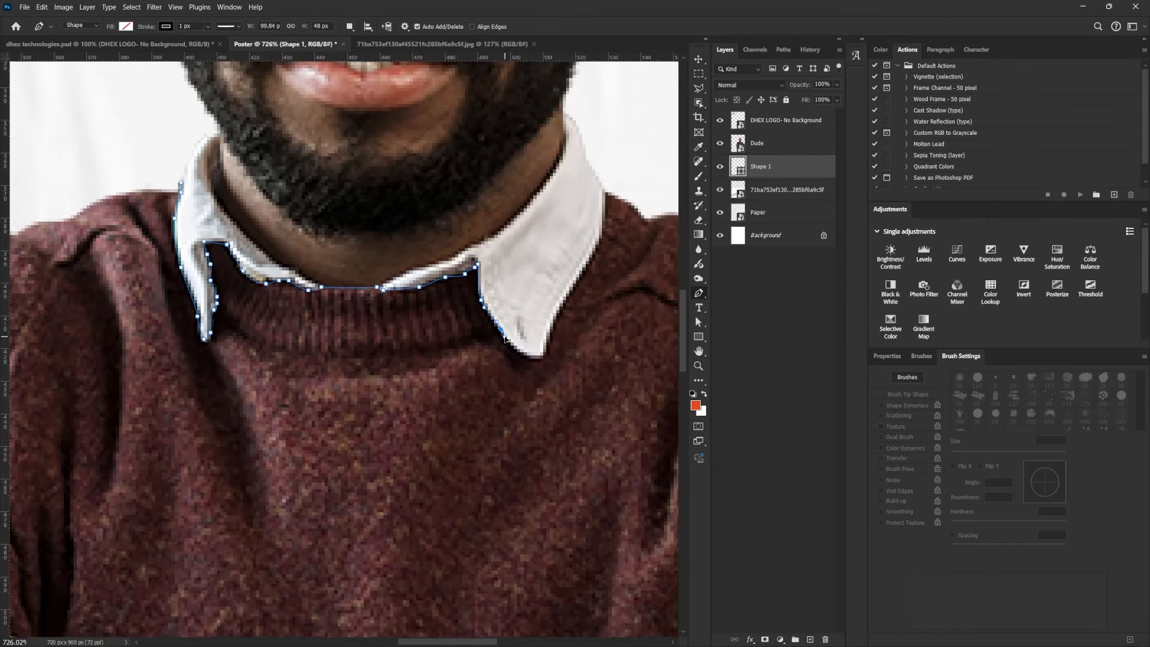
left_click(543, 358)
left_click(551, 334)
left_click(581, 270)
left_click(599, 245)
Close the outline loosely around the outside of the torso, convert it to a selection and delete the Shape 1 layer
scroll(605, 206, "down", 5)
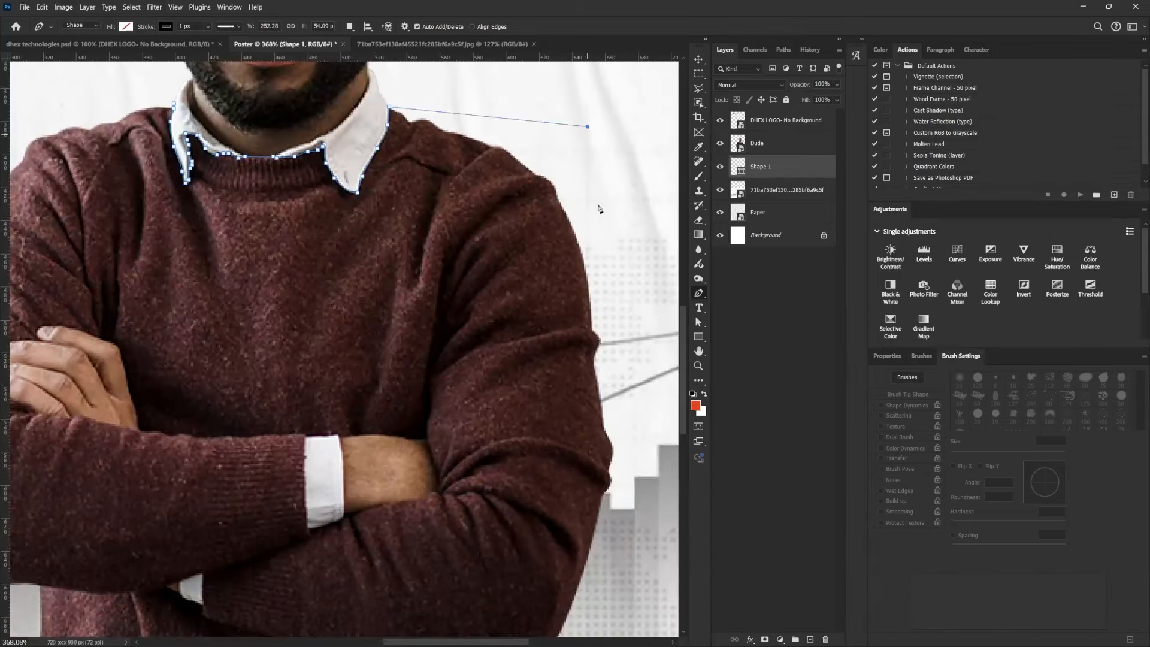
scroll(390, 203, "down", 3)
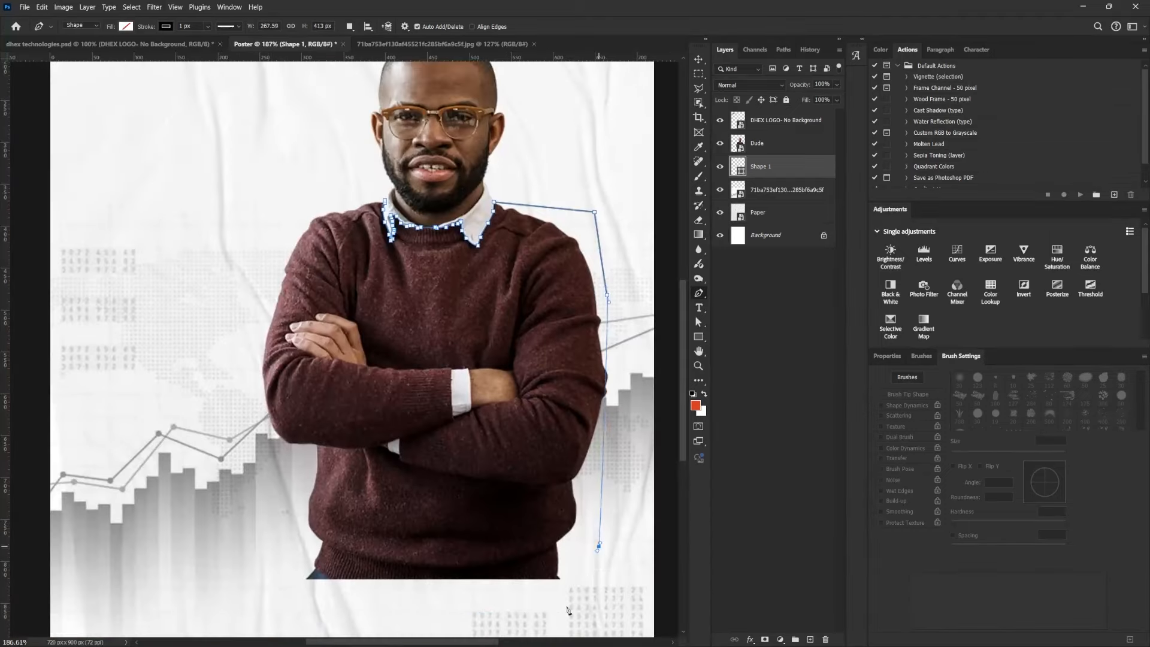
left_click(387, 202)
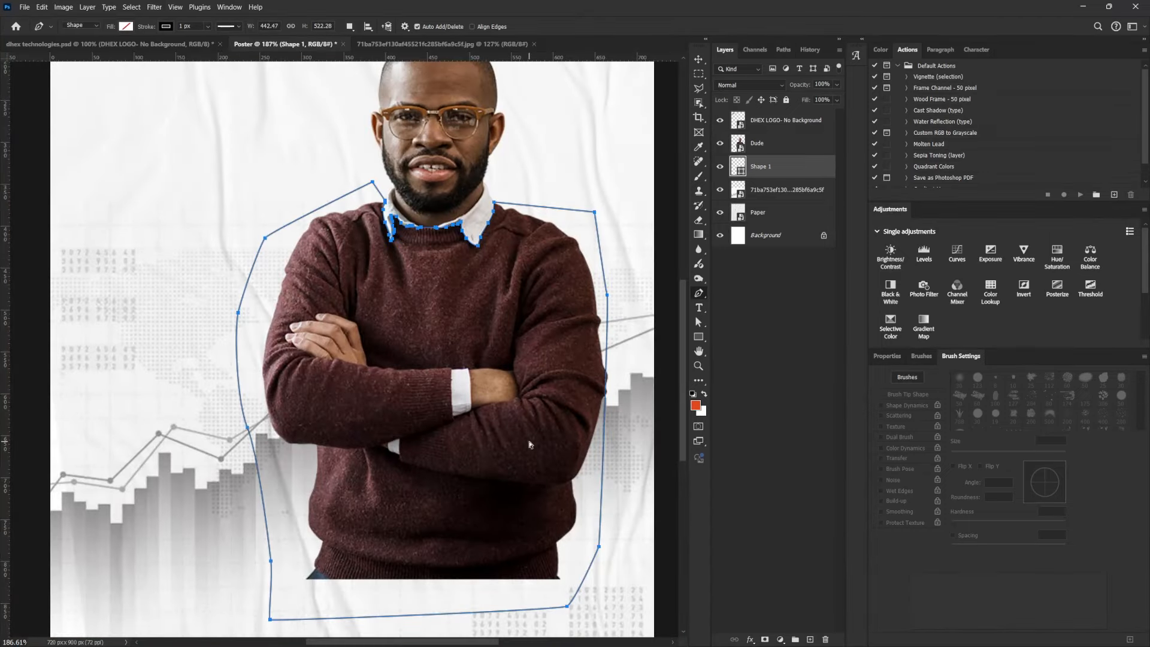
key("ctrl+Return")
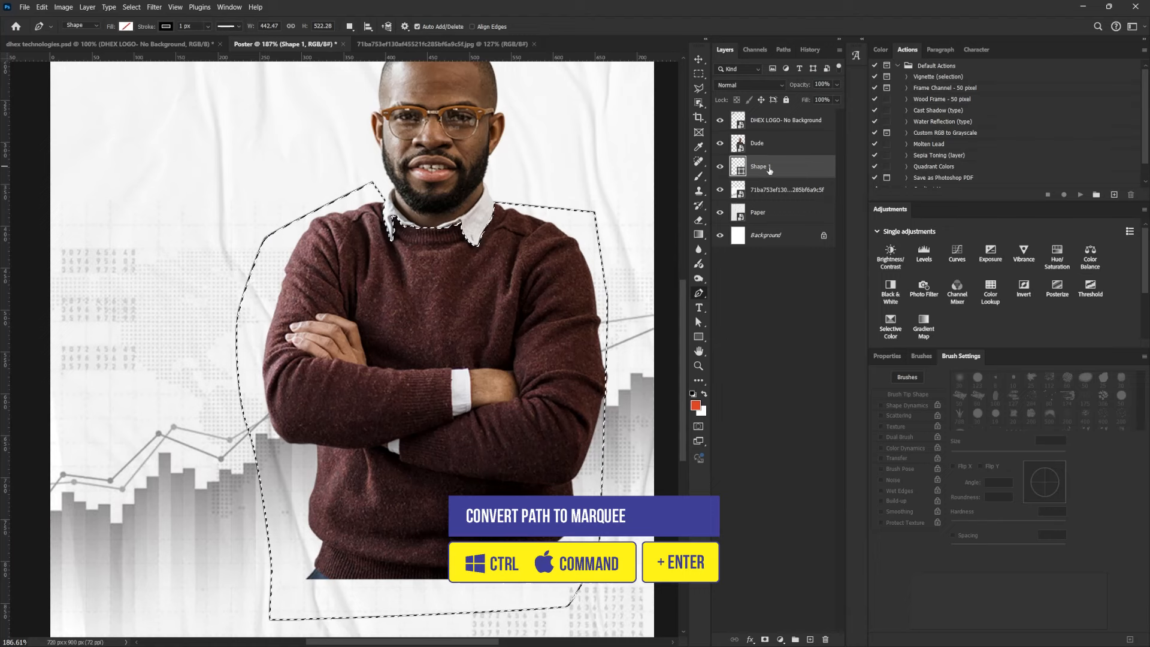
left_click_drag(769, 171, 825, 639)
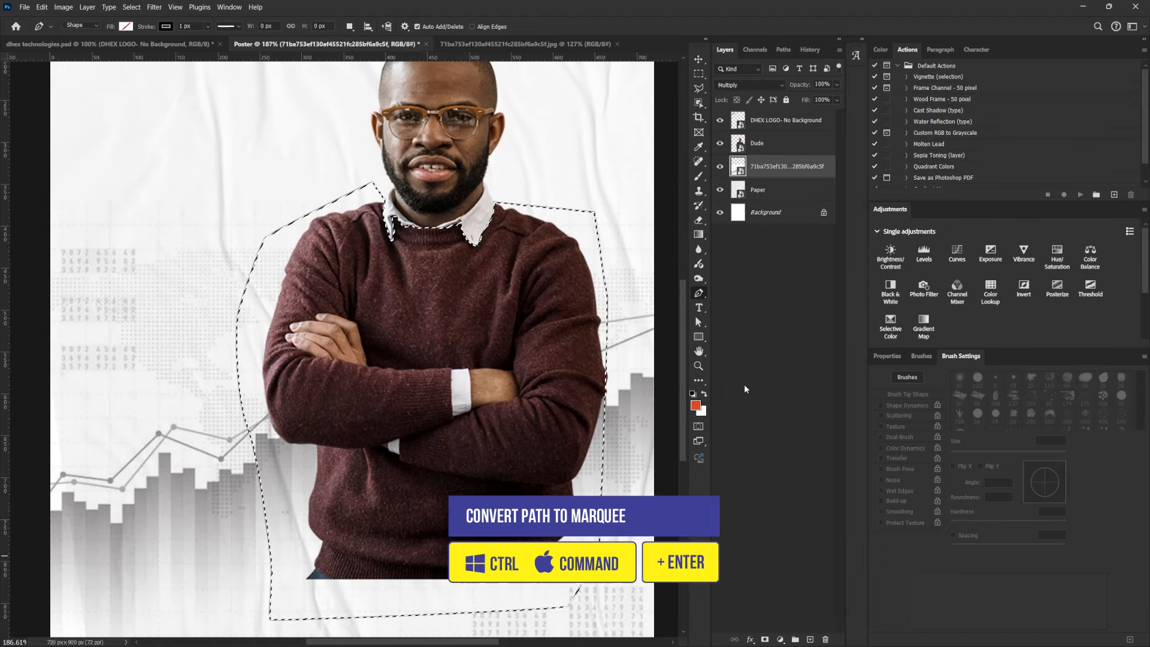
Add a Hue/Saturation adjustment masked by the sweater selection above the Dude layer and clip it to that layer
left_click(778, 143)
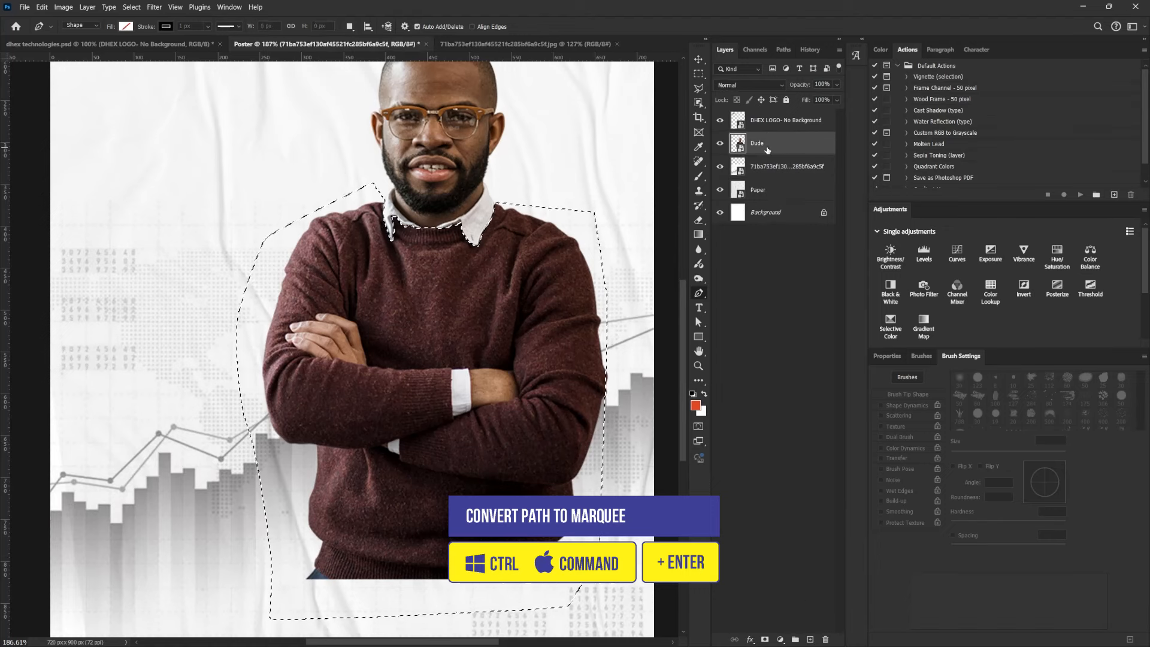
left_click(1057, 255)
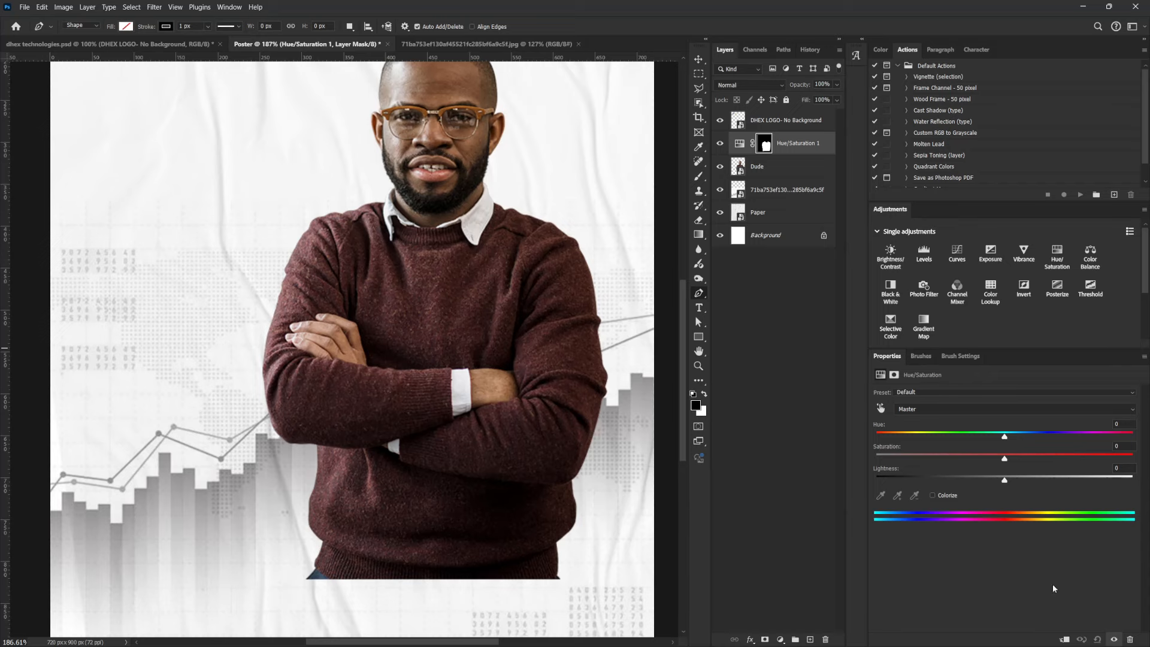
left_click(1064, 639)
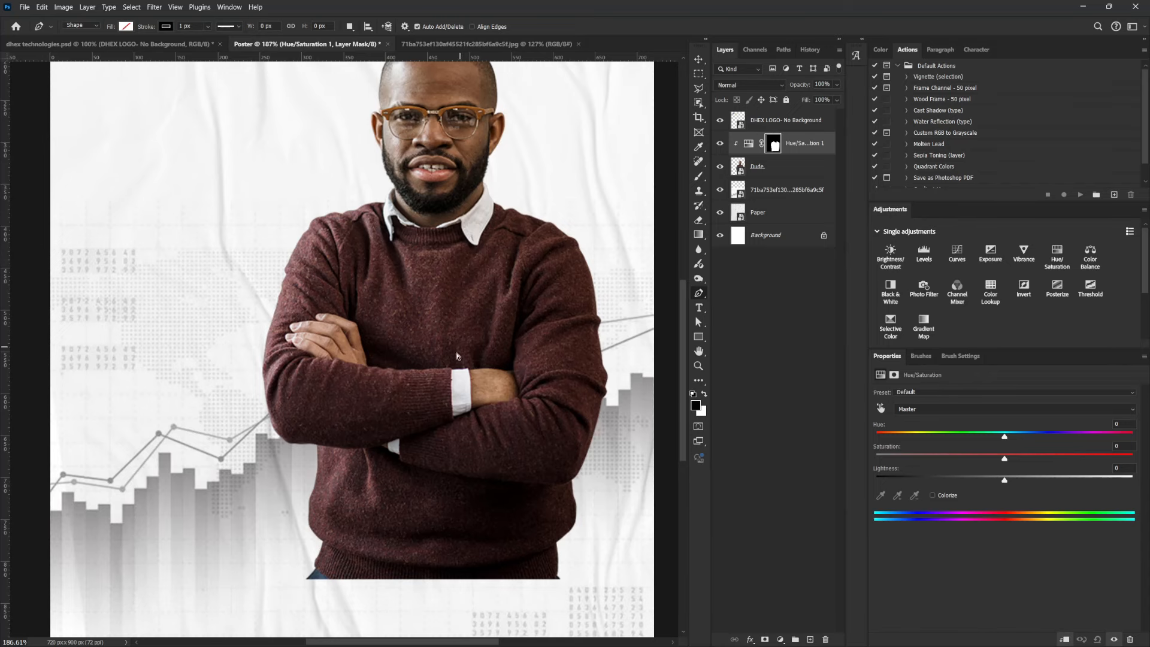
Switch the Pen tool from Shape to Path mode for outlining the hand
left_click_drag(470, 387, 519, 440)
left_click_drag(324, 313, 501, 399)
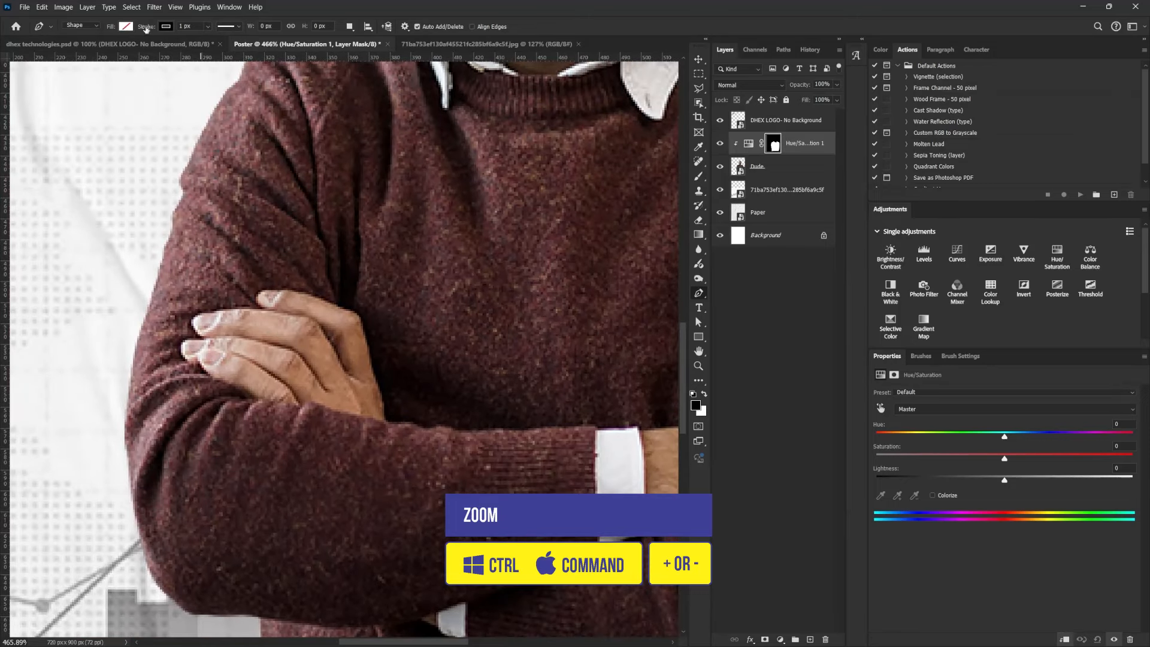
left_click(96, 28)
left_click(92, 39)
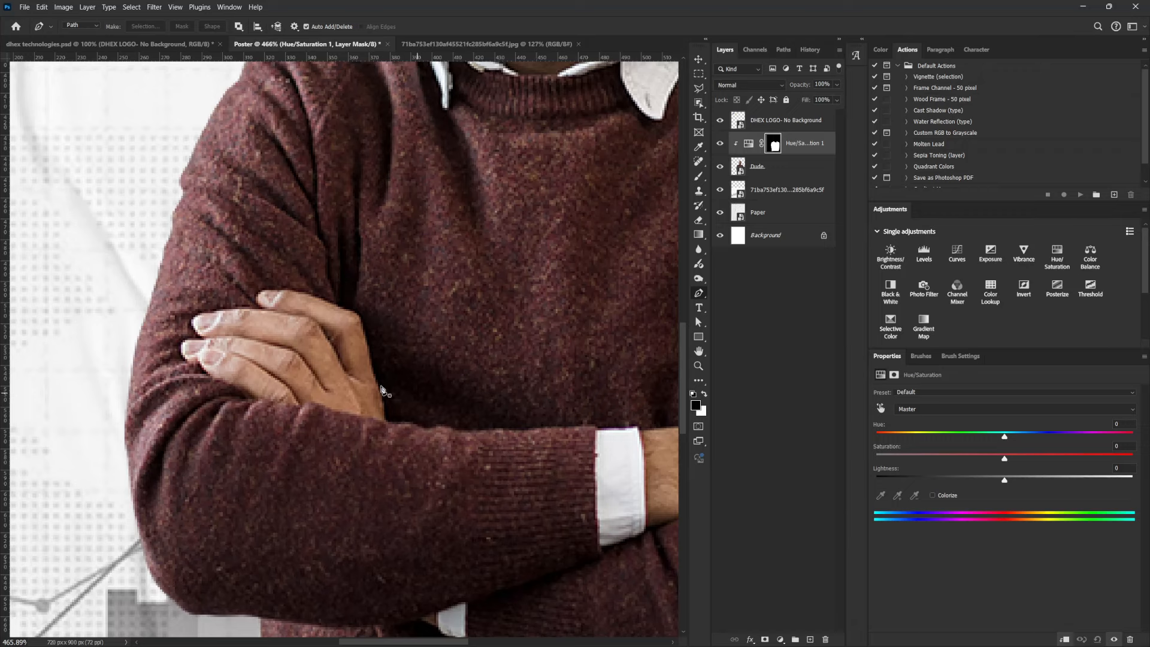
Trace a closed path around the visible hand and its fingers, following the sleeve edge back to the start
left_click_drag(307, 360, 427, 384)
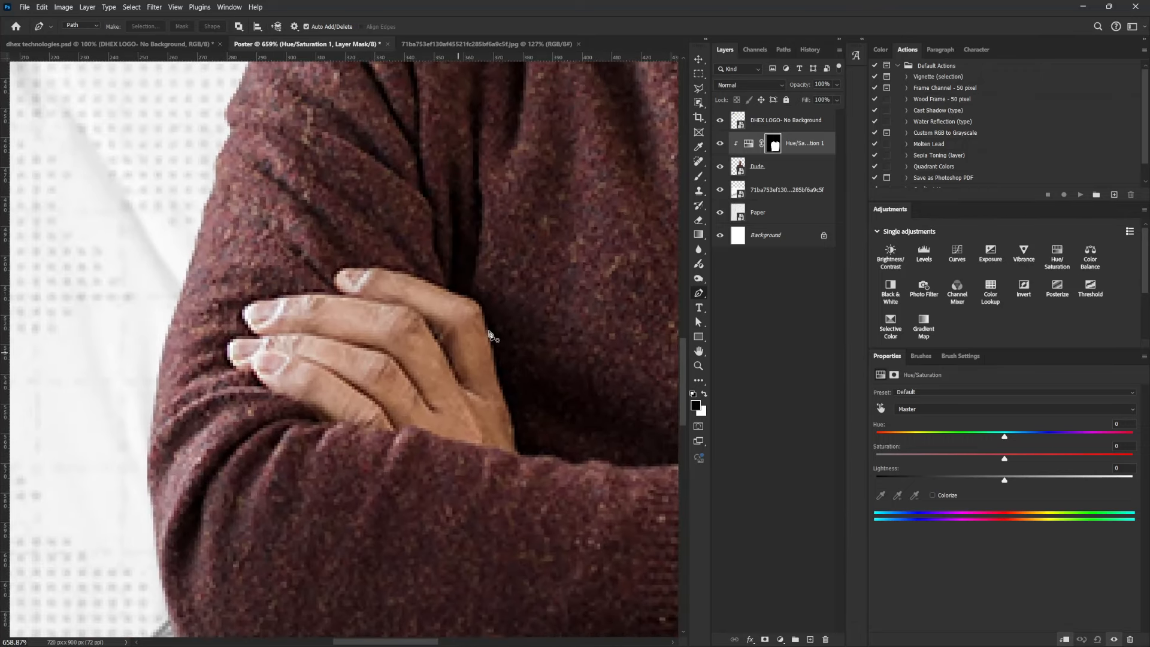
left_click(517, 451)
left_click_drag(510, 435, 512, 420)
left_click(502, 392)
left_click(491, 345)
left_click(482, 305)
left_click(443, 288)
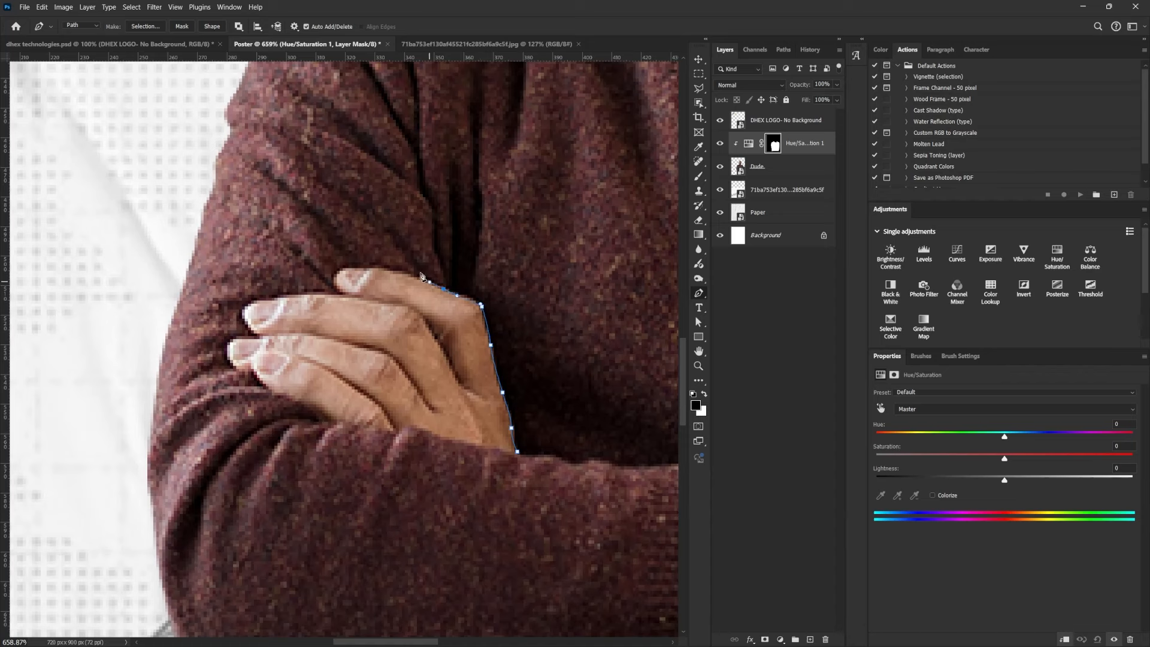
left_click(391, 270)
left_click(369, 266)
left_click(356, 265)
left_click(345, 268)
left_click(333, 283)
left_click(304, 294)
left_click(275, 297)
left_click(254, 303)
left_click(242, 320)
left_click_drag(257, 335, 226, 368)
left_click(236, 336)
left_click_drag(238, 371, 345, 422)
left_click(256, 377)
left_click(375, 428)
left_click(396, 429)
left_click(493, 447)
left_click(517, 451)
Convert the hand path to a selection and fill it with black on the Hue/Saturation layer mask
scroll(583, 367, "down", 4)
left_click_drag(559, 399, 483, 469)
left_click_drag(568, 445, 547, 455)
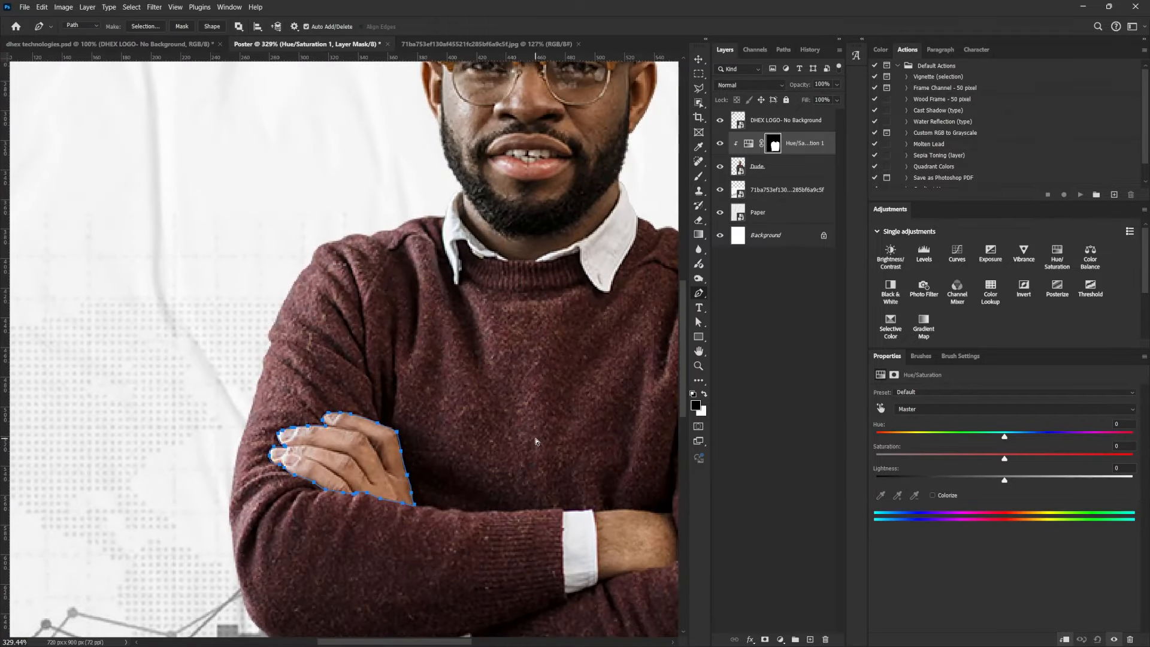
key("ctrl+Return")
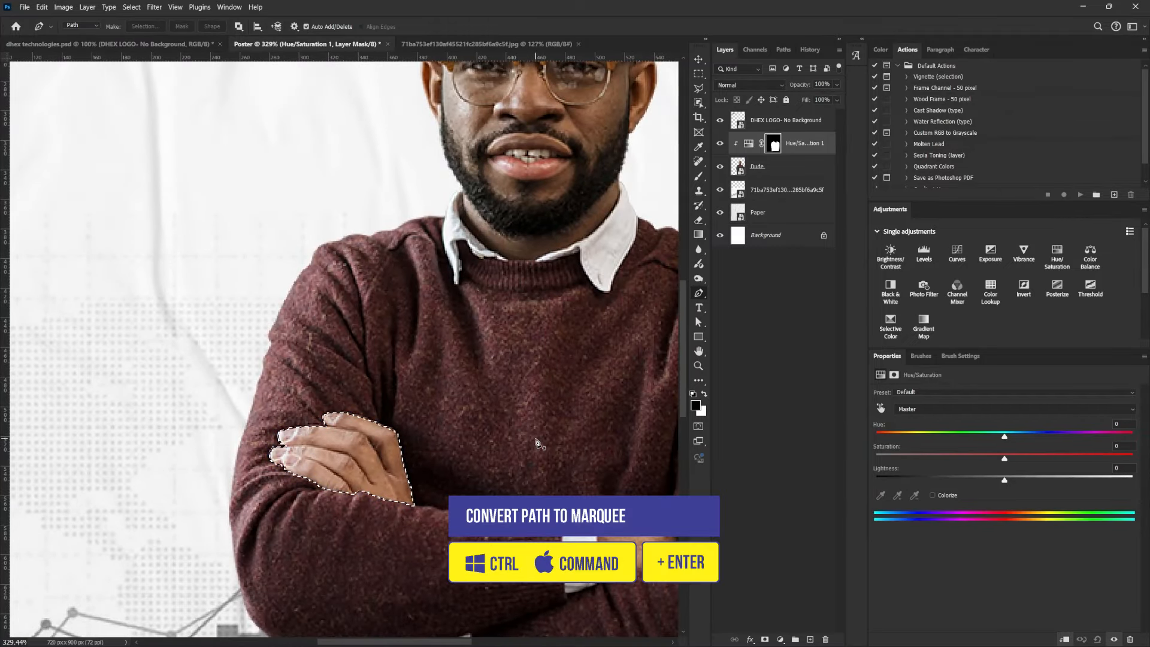
left_click(773, 143)
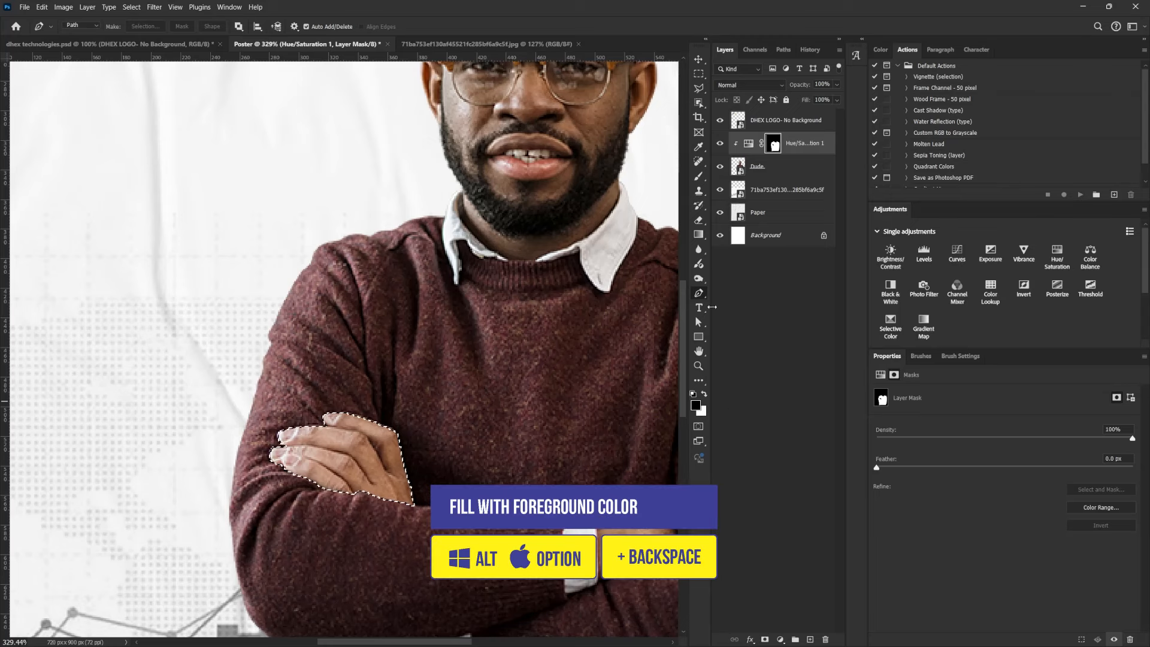
Clear the hand selection and shift the Hue/Saturation adjustment's hue until the sweater turns green
left_click(748, 148)
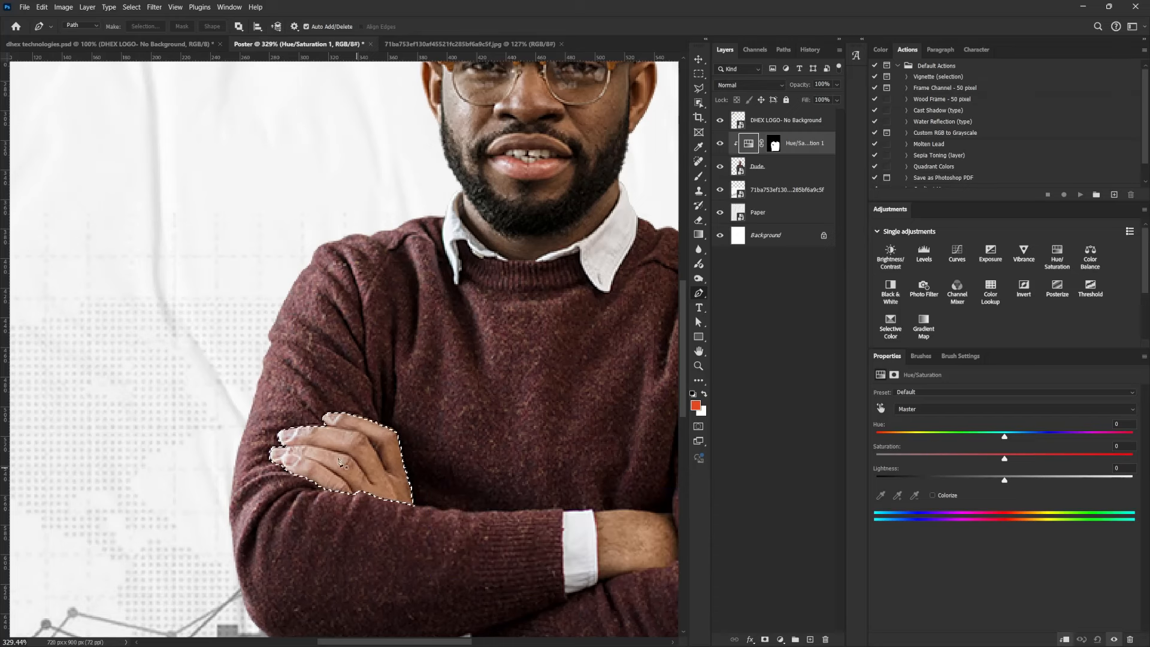
left_click_drag(593, 368, 502, 362)
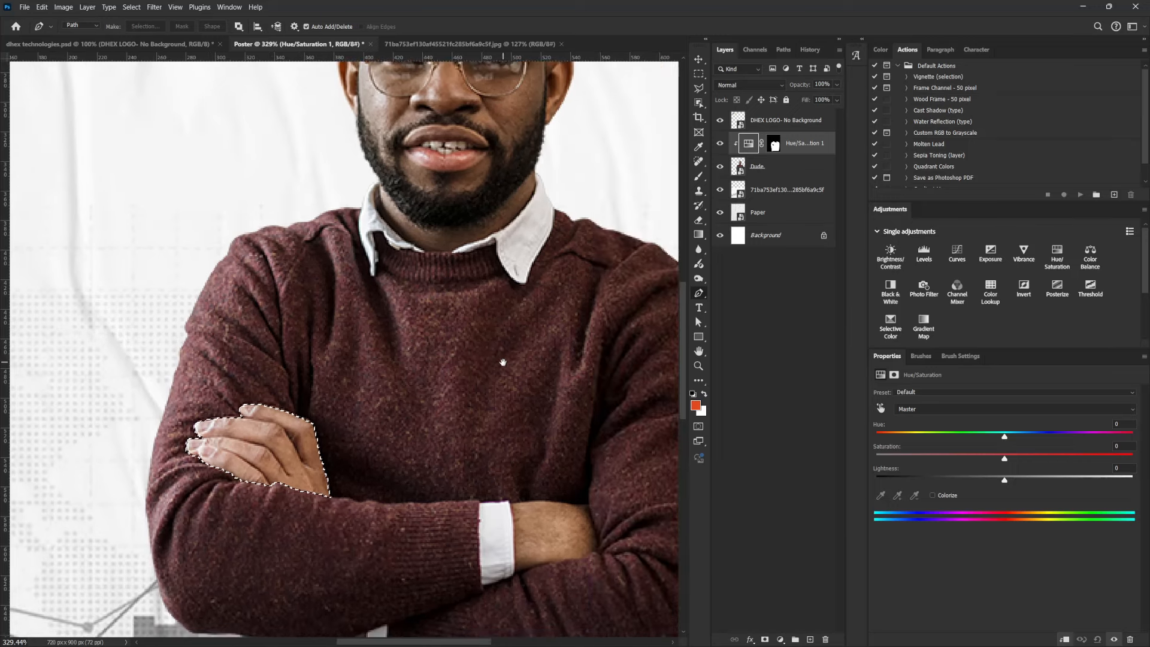
key("ctrl+d")
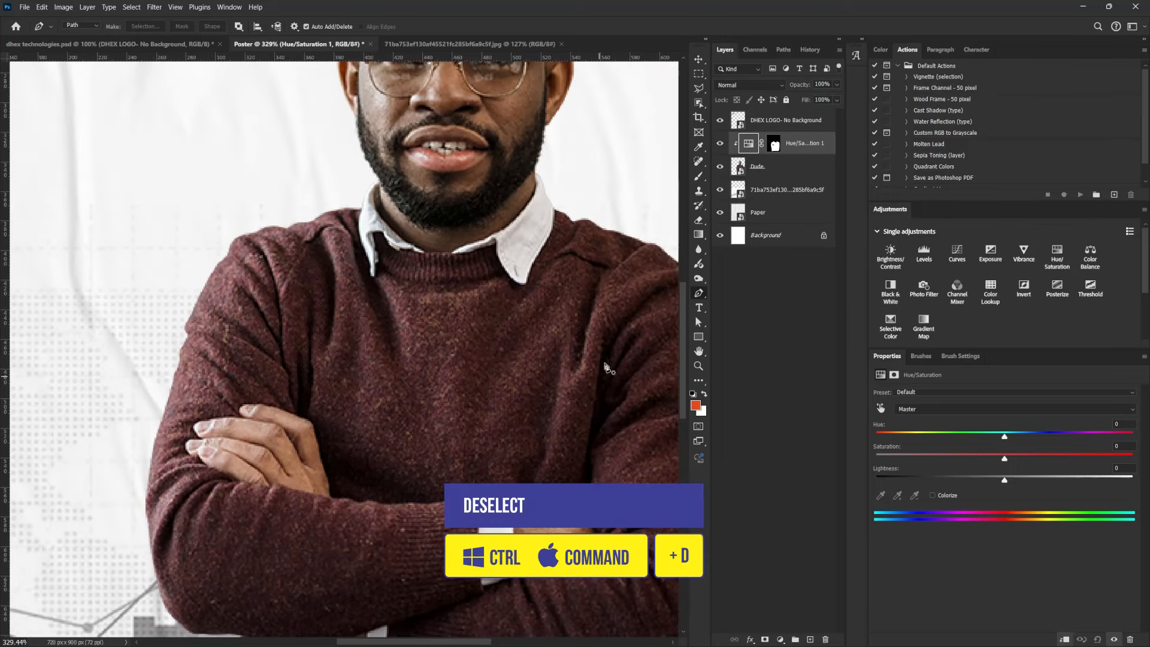
left_click_drag(1004, 432, 1080, 435)
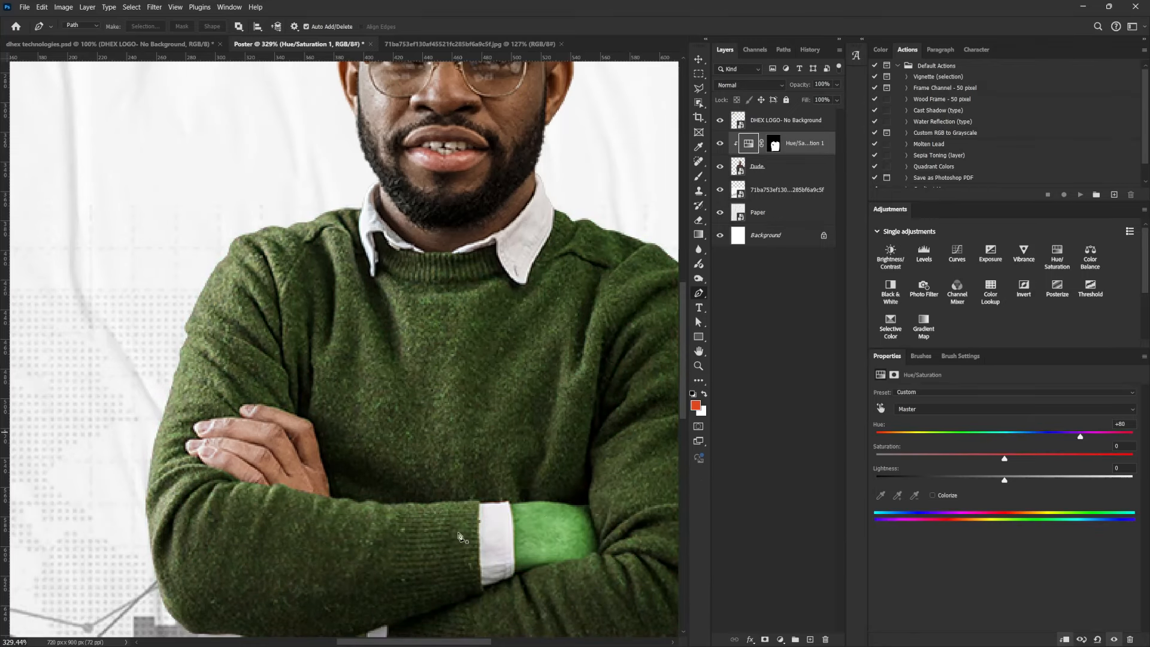
Trace a closed path around the white shirt cuff and the bare wrist between the crossed arms
scroll(555, 546, "up", 4)
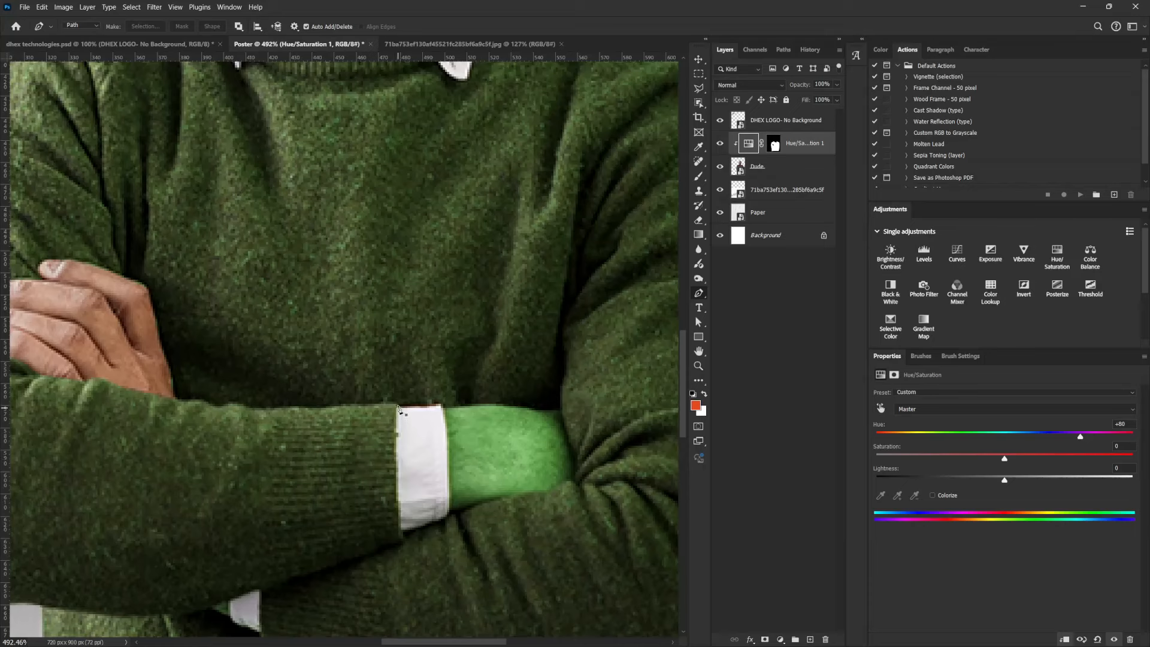
left_click(399, 407)
left_click_drag(396, 435, 396, 449)
left_click(423, 525)
left_click(448, 516)
left_click(464, 507)
left_click(498, 496)
left_click(532, 492)
left_click(573, 476)
left_click_drag(573, 459, 570, 449)
left_click_drag(560, 419, 559, 413)
left_click(546, 409)
left_click(529, 408)
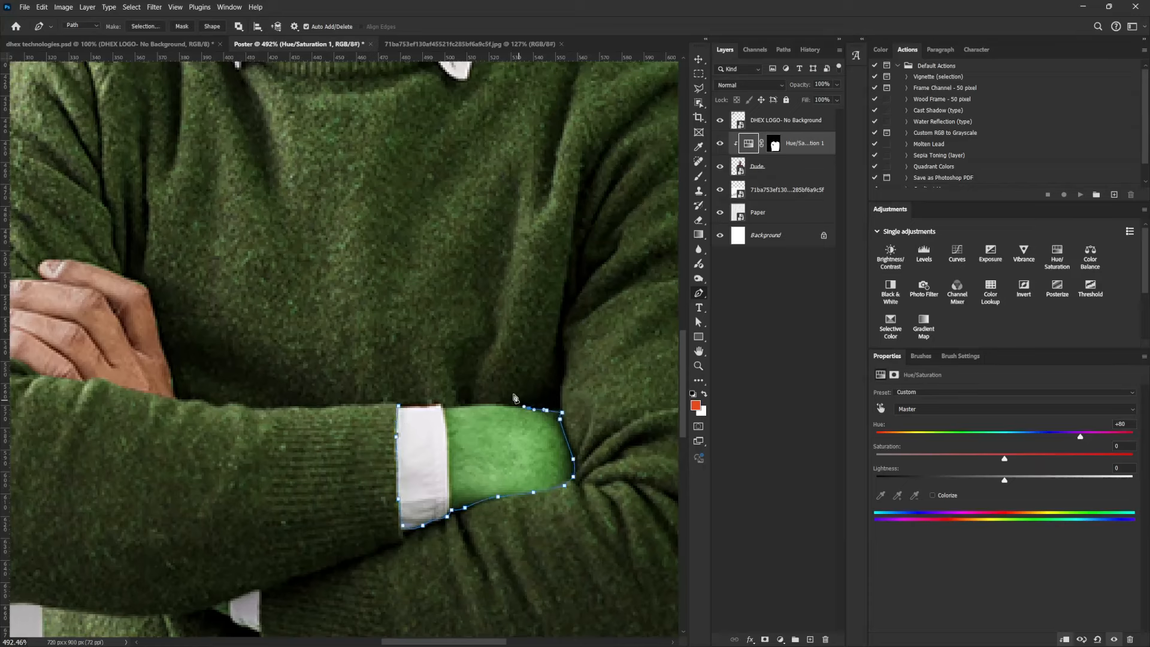
left_click(485, 402)
left_click(470, 403)
left_click(399, 406)
Convert the cuff-and-wrist path to a selection, fill it with black on the Hue/Saturation layer mask, and deselect
scroll(574, 443, "down", 4)
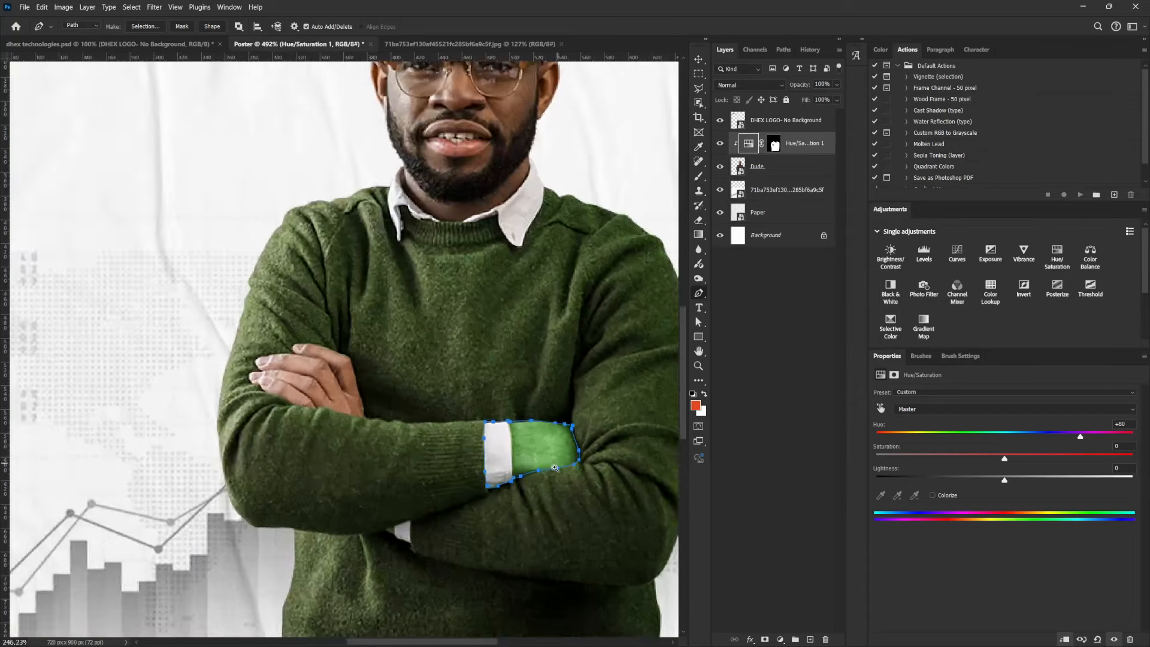
scroll(567, 472, "down", 1)
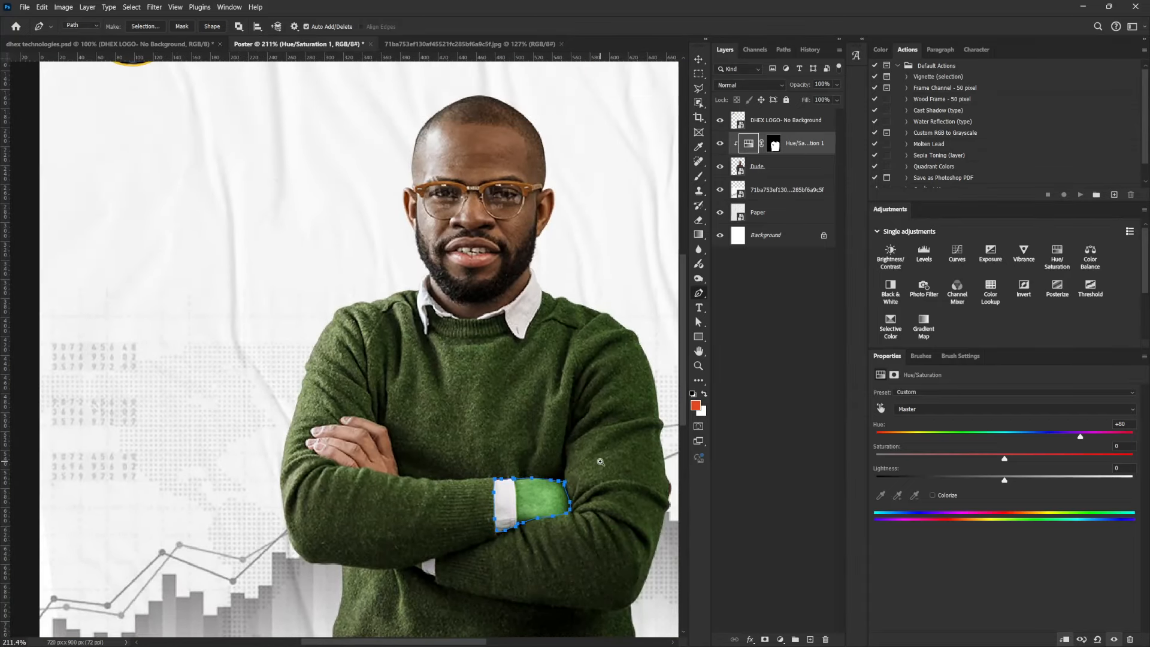
left_click_drag(600, 461, 567, 486)
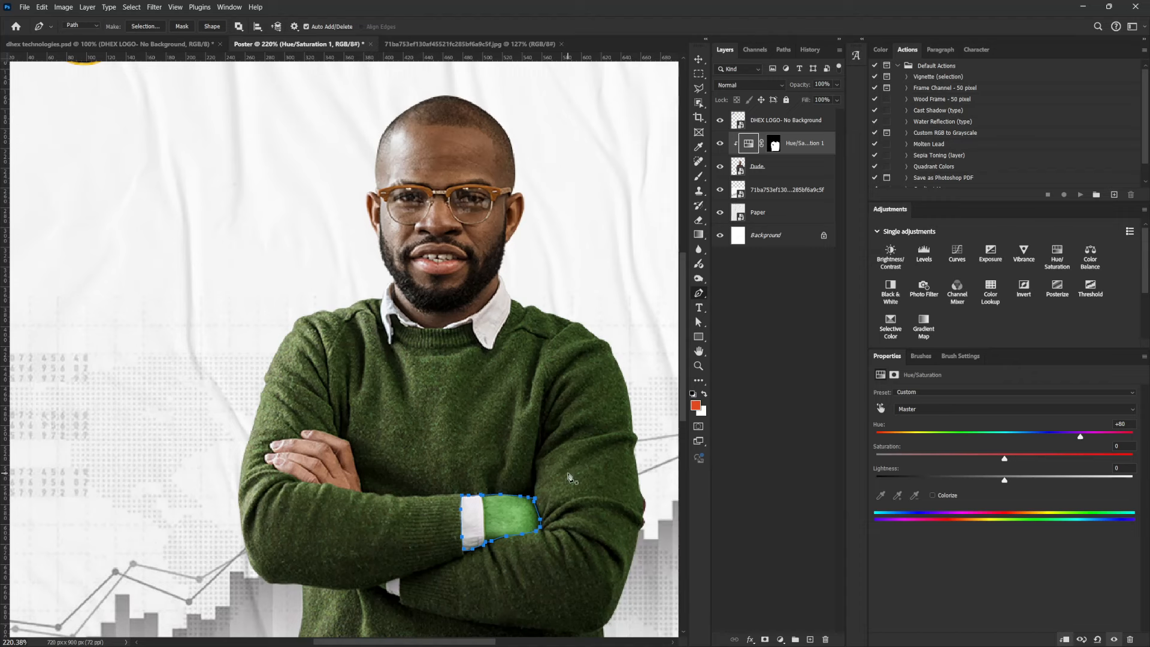
key("ctrl+Return")
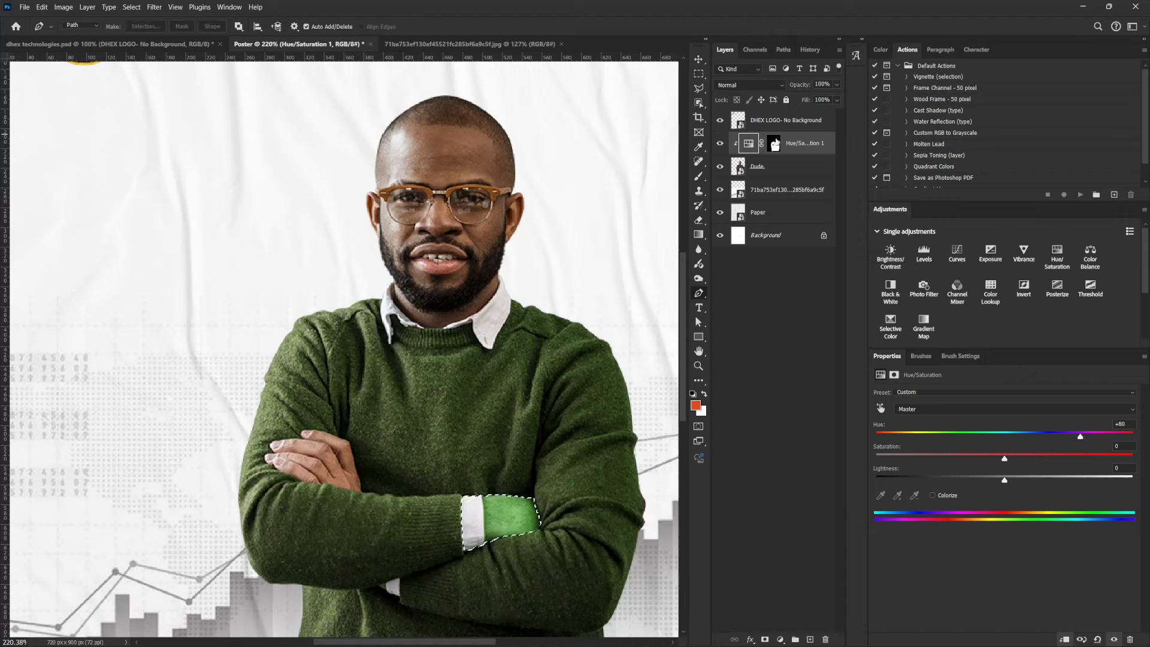
left_click(775, 143)
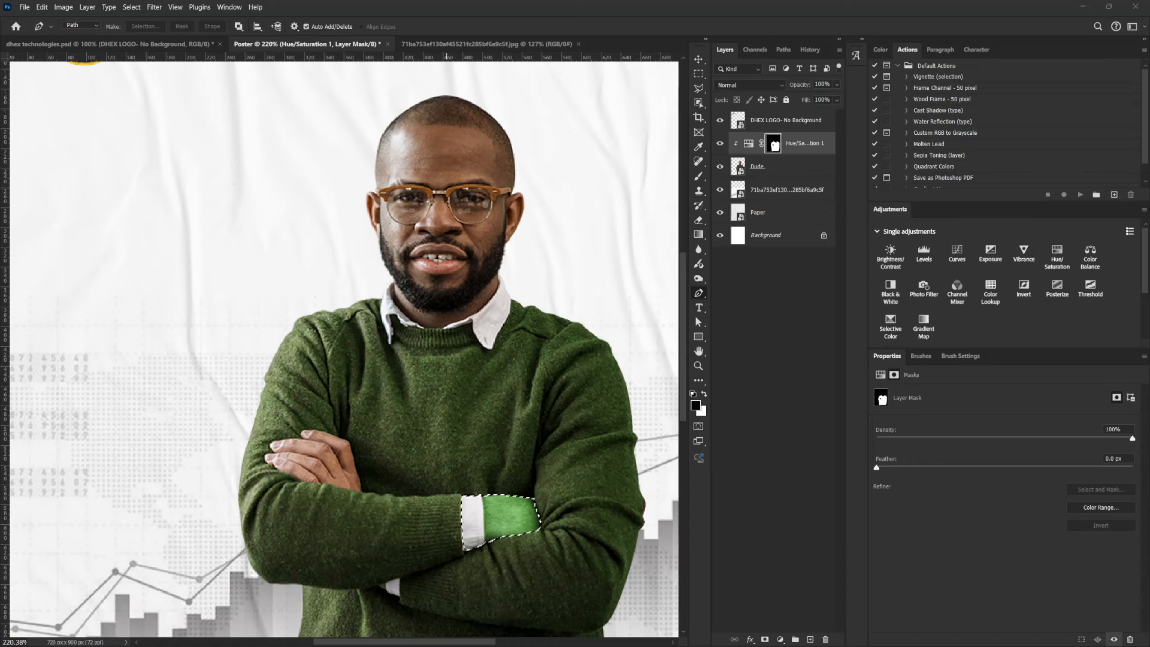
key("ctrl+d")
left_click(626, 272)
key("alt+BackSpace")
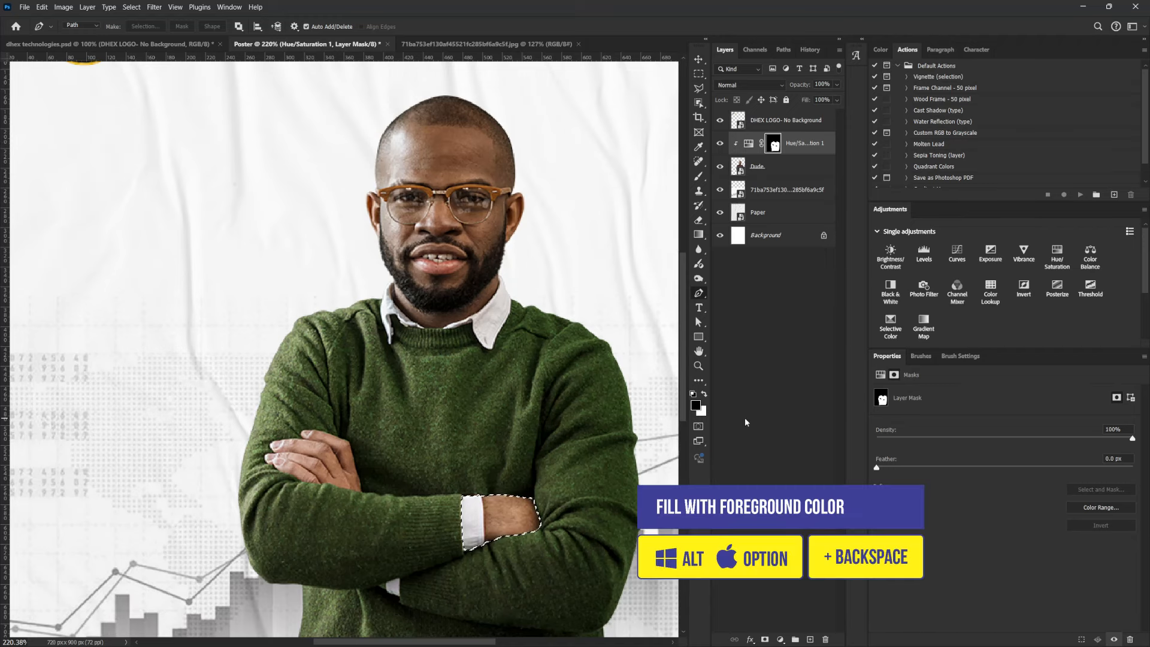
key("ctrl+d")
Recolour the sweater purple by setting the Hue/Saturation adjustment's hue to -110 and saturation to +11
scroll(511, 386, "down", 5)
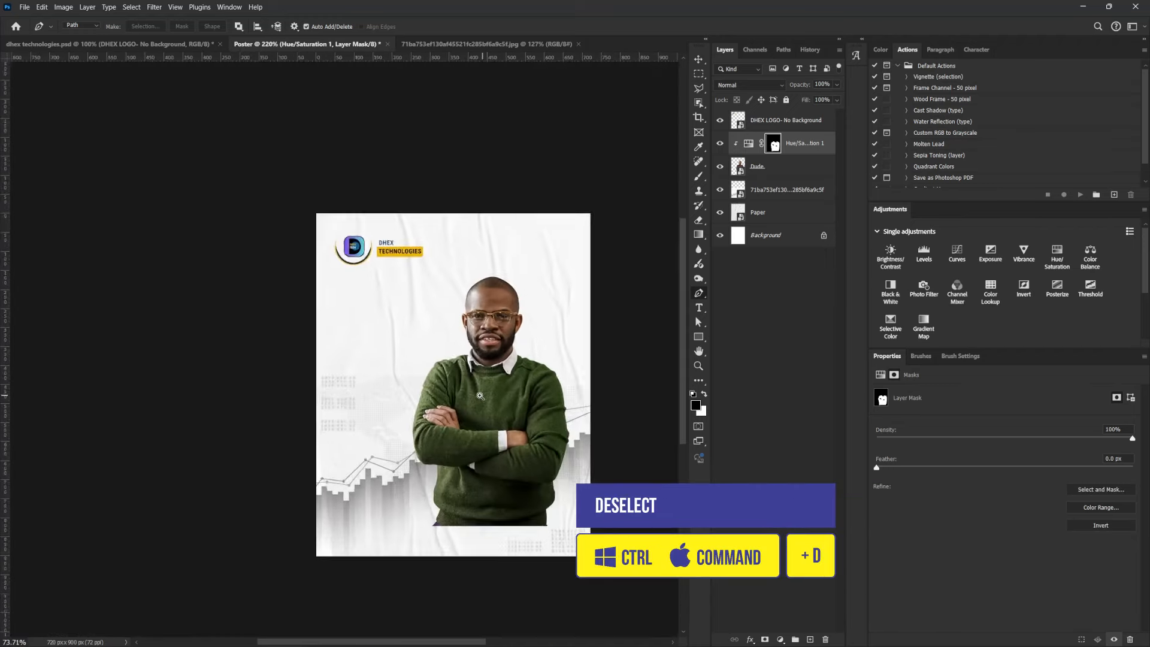
scroll(511, 385, "up", 2)
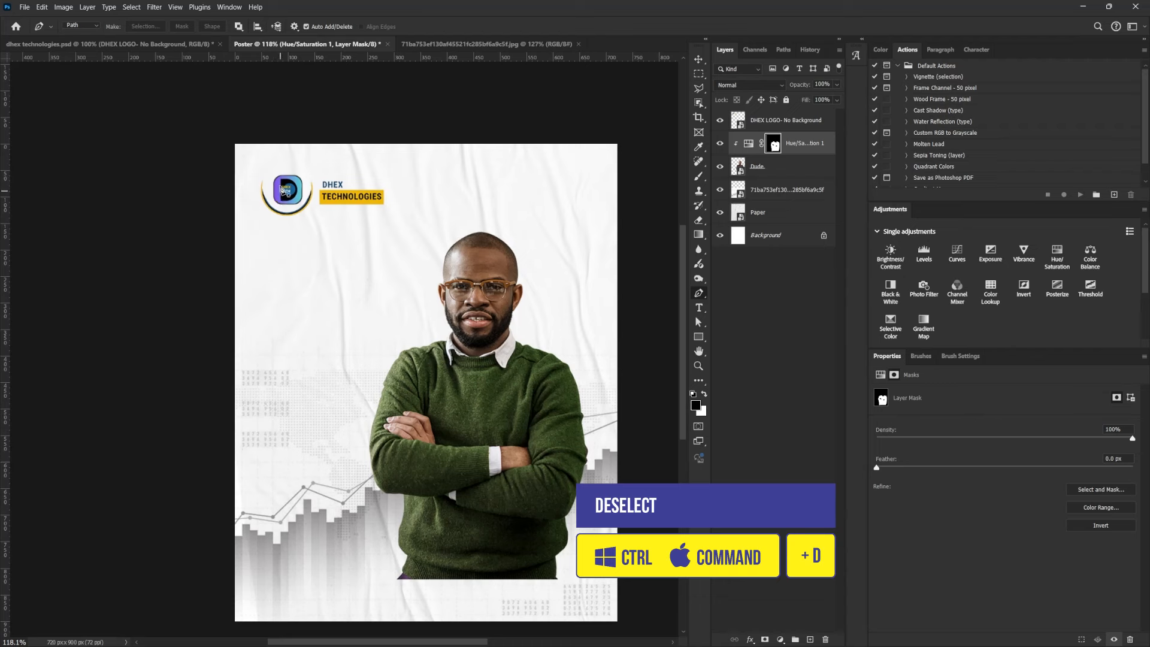
left_click(748, 143)
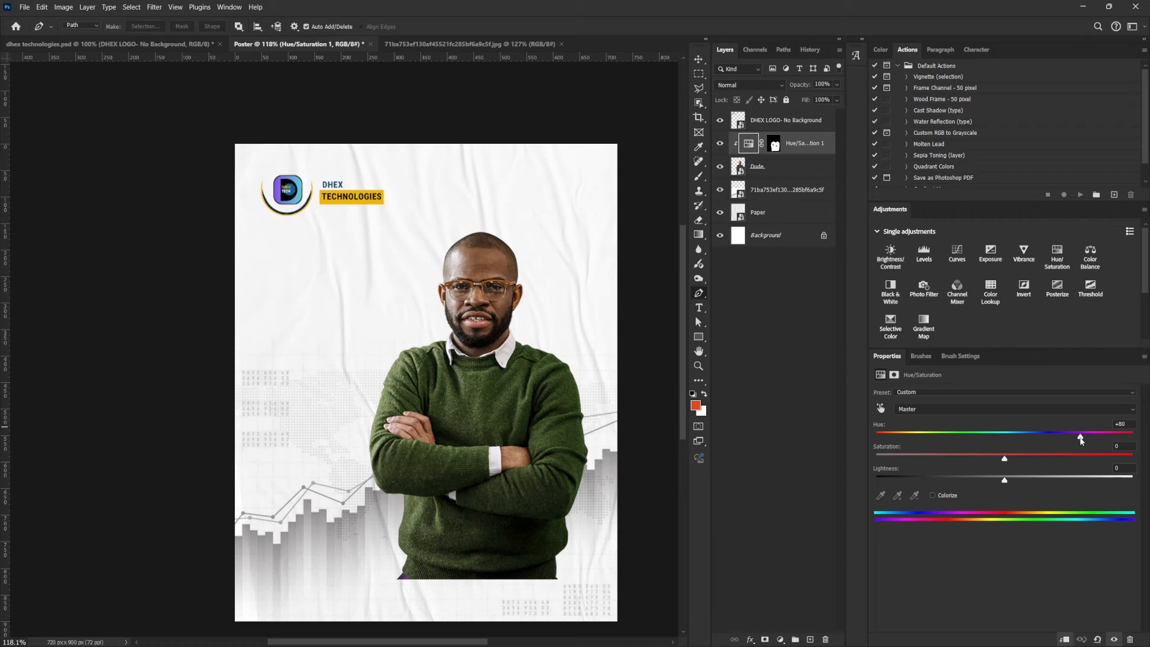
left_click_drag(1079, 438, 913, 436)
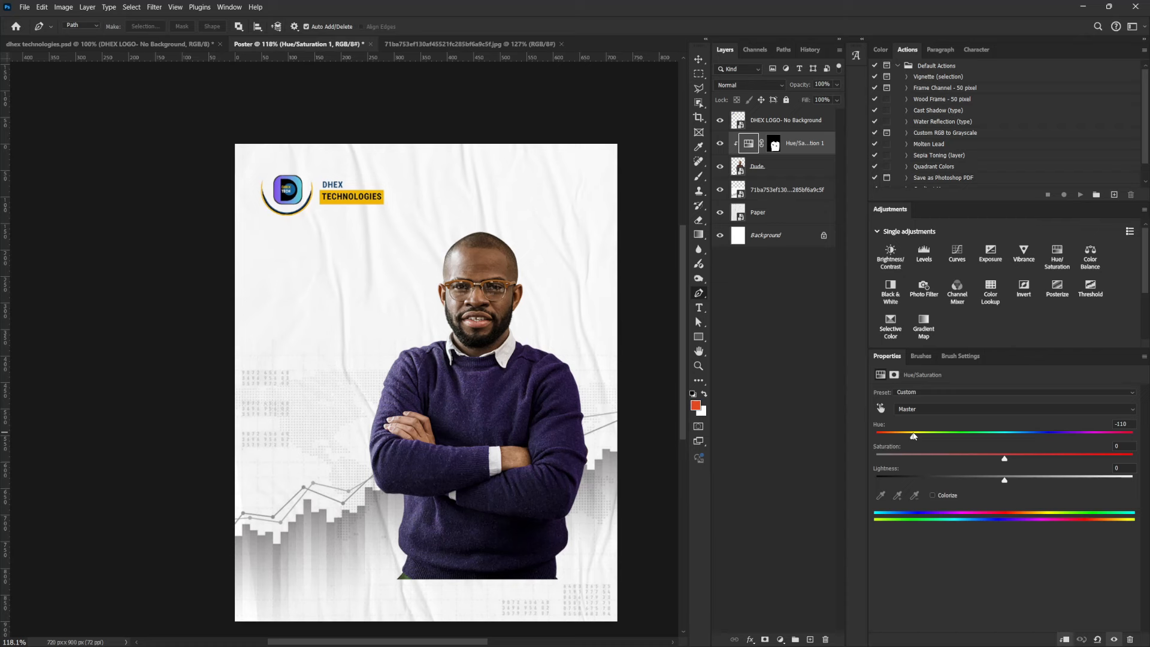
mouse_move(1004, 460)
left_mouse_down()
mouse_move(1027, 459)
mouse_move(1012, 481)
left_mouse_up()
Add a Levels adjustment directly above the Dude layer and replace its mask with a copy of the Hue/Saturation mask
left_click(769, 170)
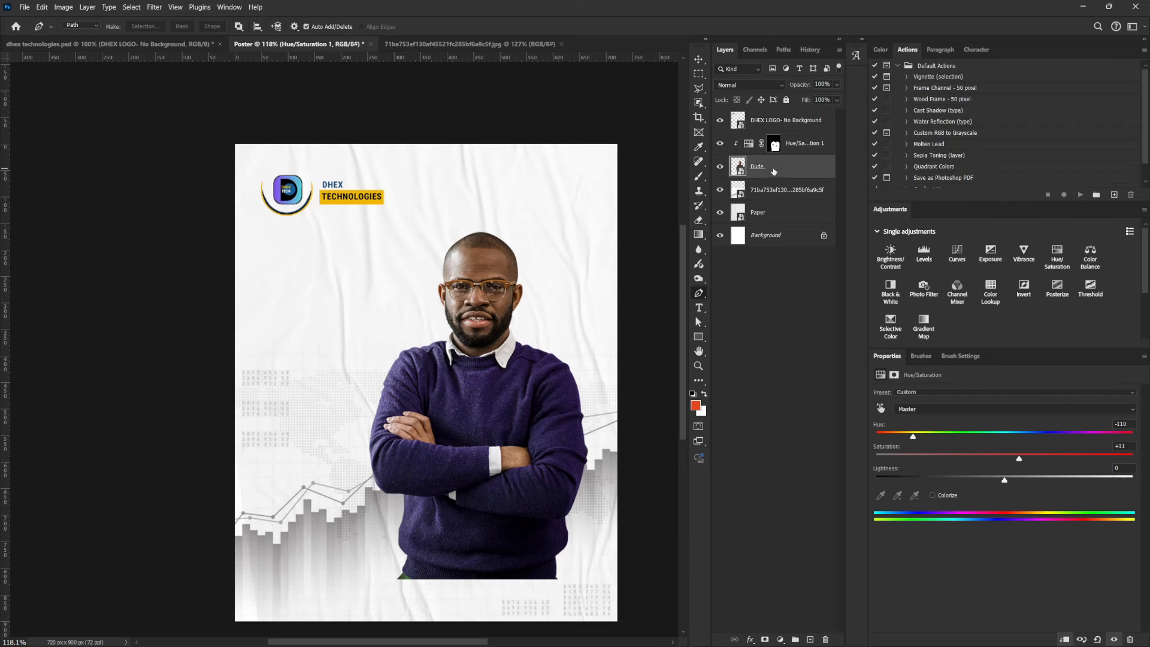
left_click(923, 252)
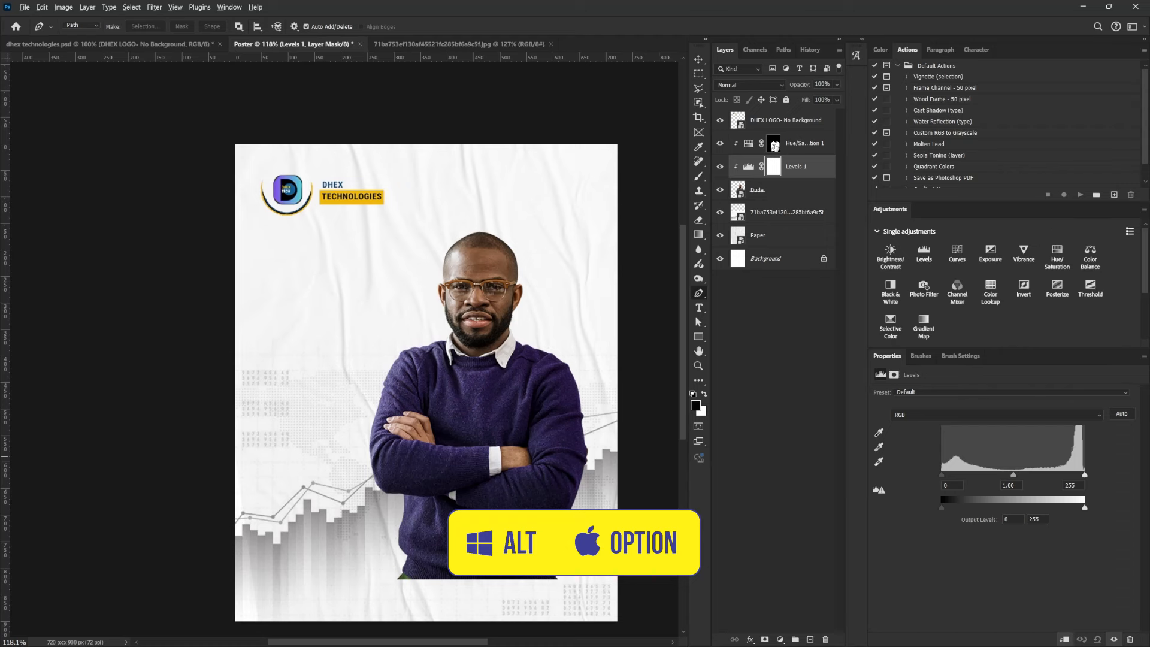
left_click_drag(774, 145, 773, 169)
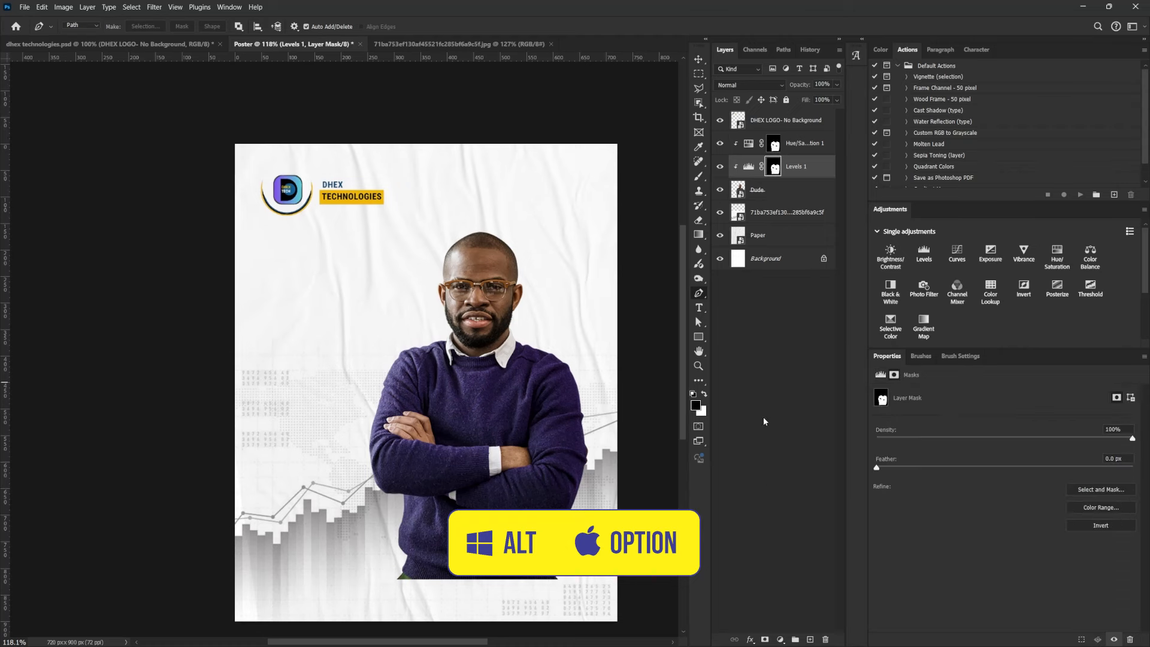
left_click(748, 170)
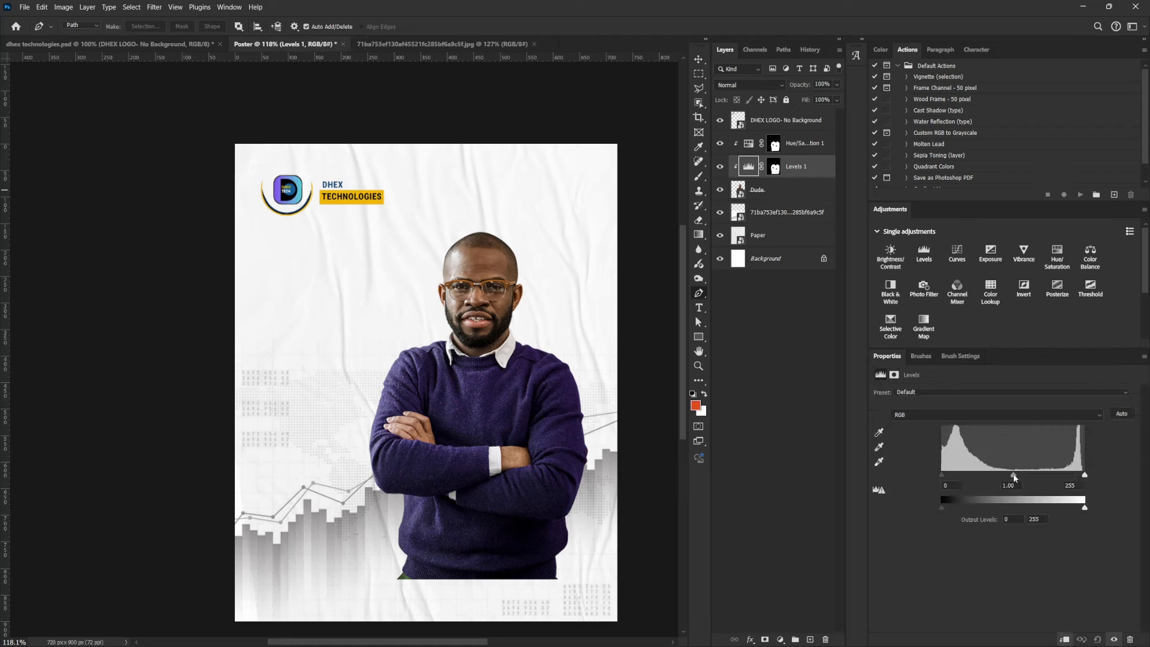
Brighten the sweater in the Levels adjustment with a midtone value of 1.10 and a white input level of 242
left_click_drag(1013, 477, 1000, 482)
left_click_drag(1084, 475, 1068, 477)
left_click_drag(992, 477, 989, 478)
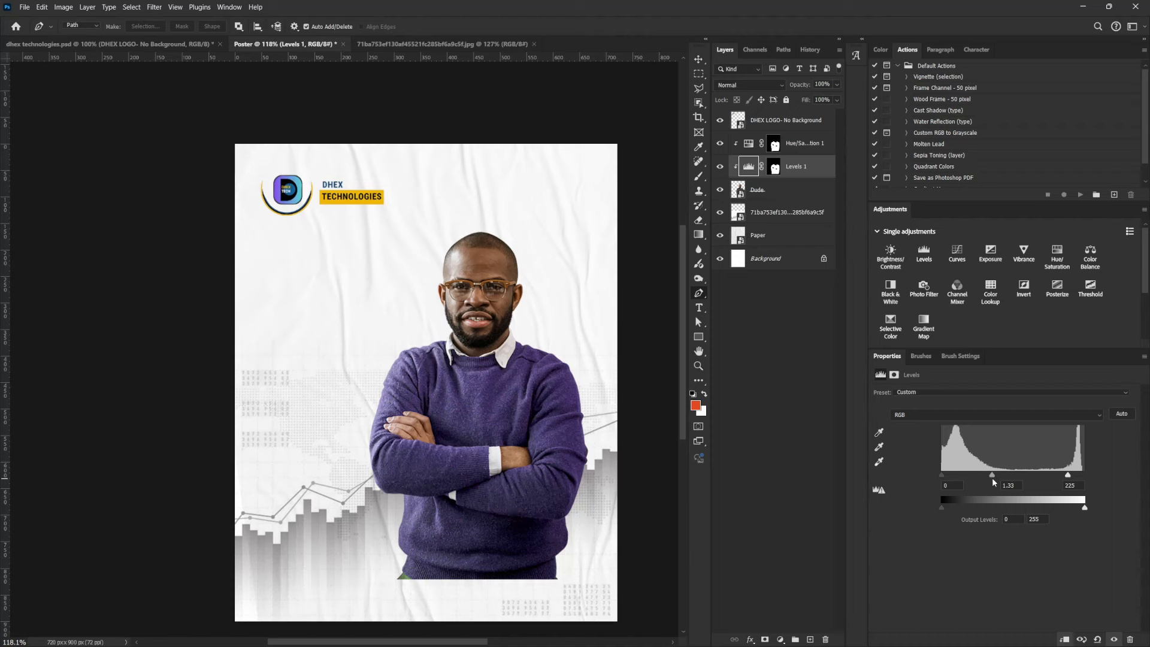
left_click_drag(1068, 477, 1078, 477)
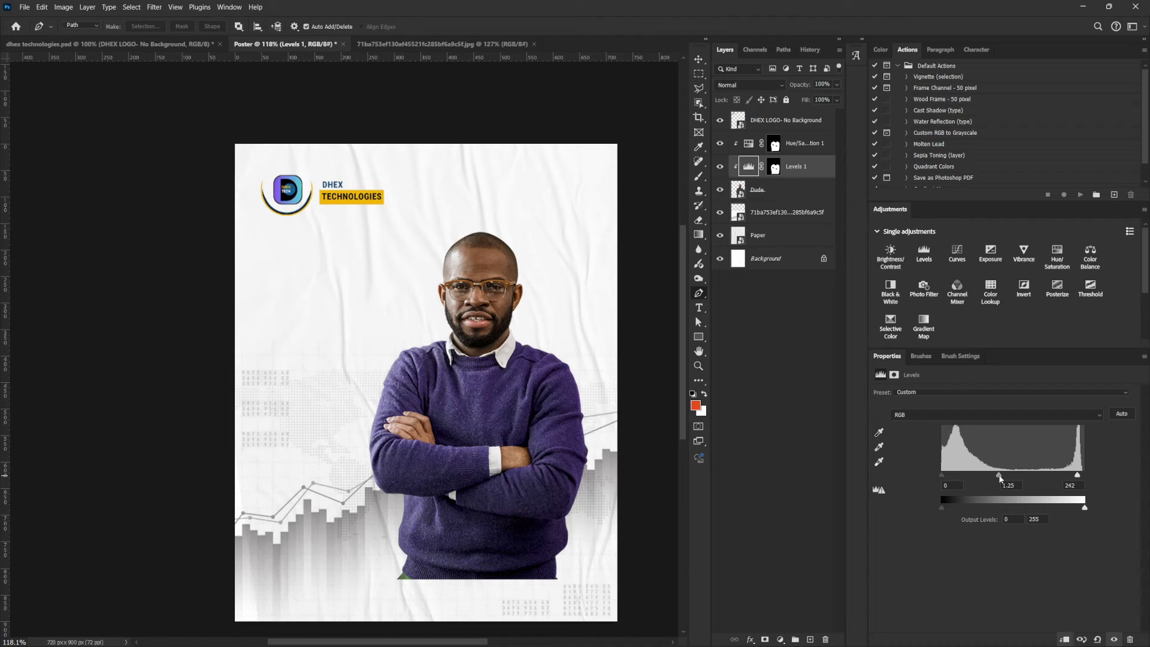
left_click_drag(998, 476, 1004, 477)
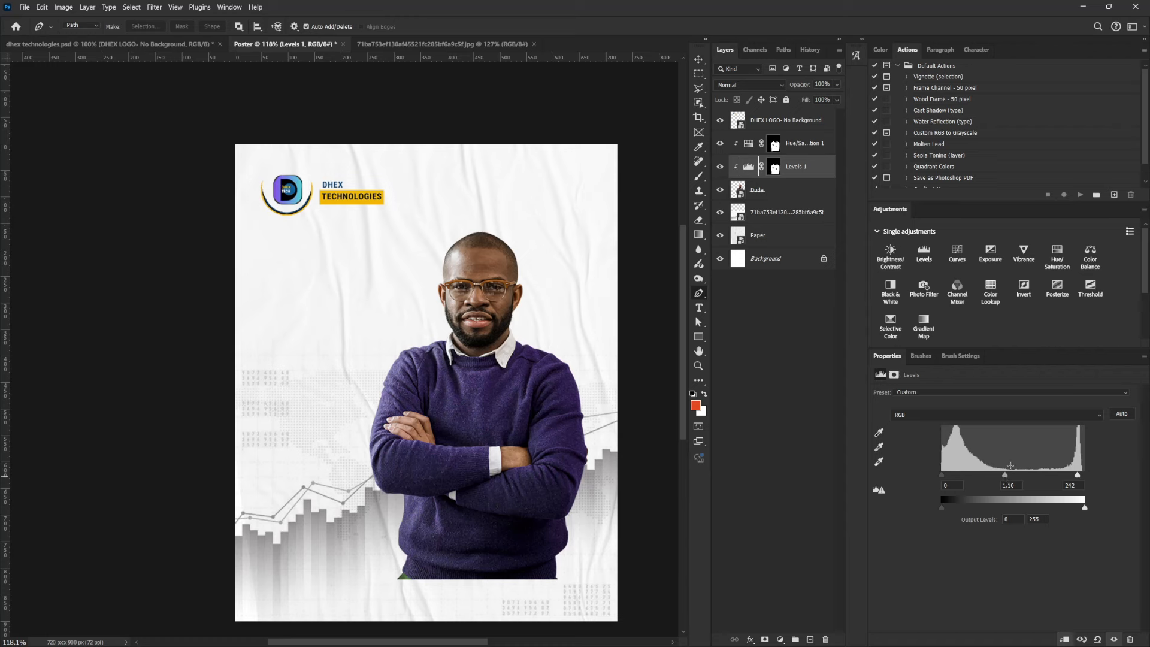
Move the Dude layer together with its Levels and Hue/Saturation adjustments into the poster's lower-right corner
key("v")
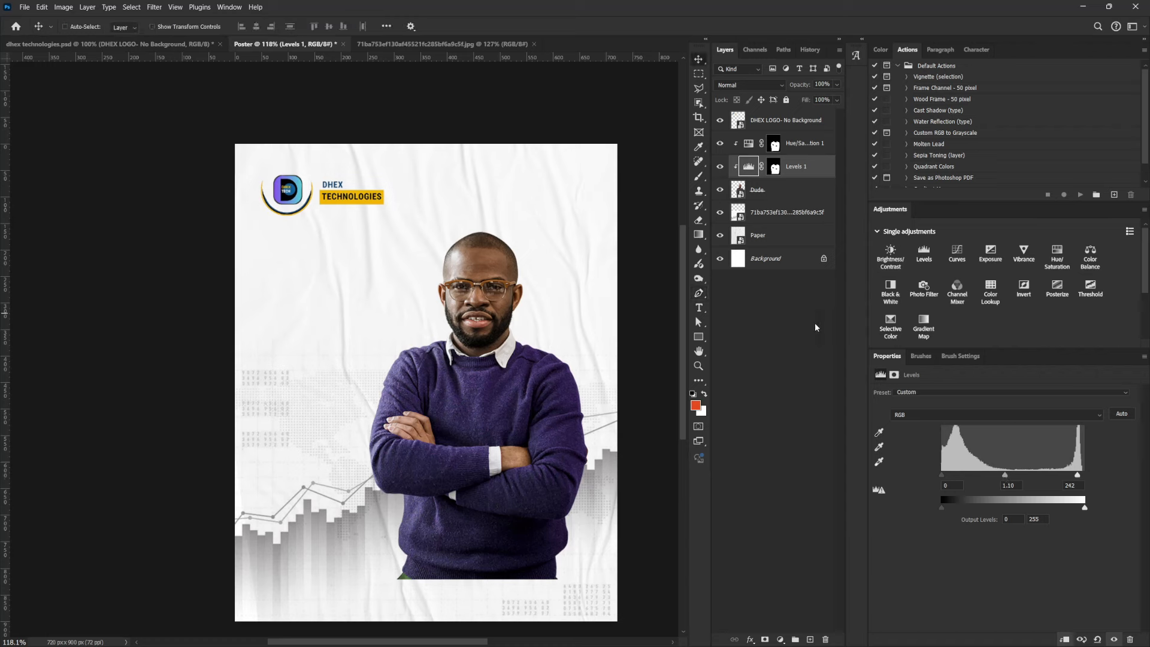
left_click(785, 147)
left_click(773, 190, "shift")
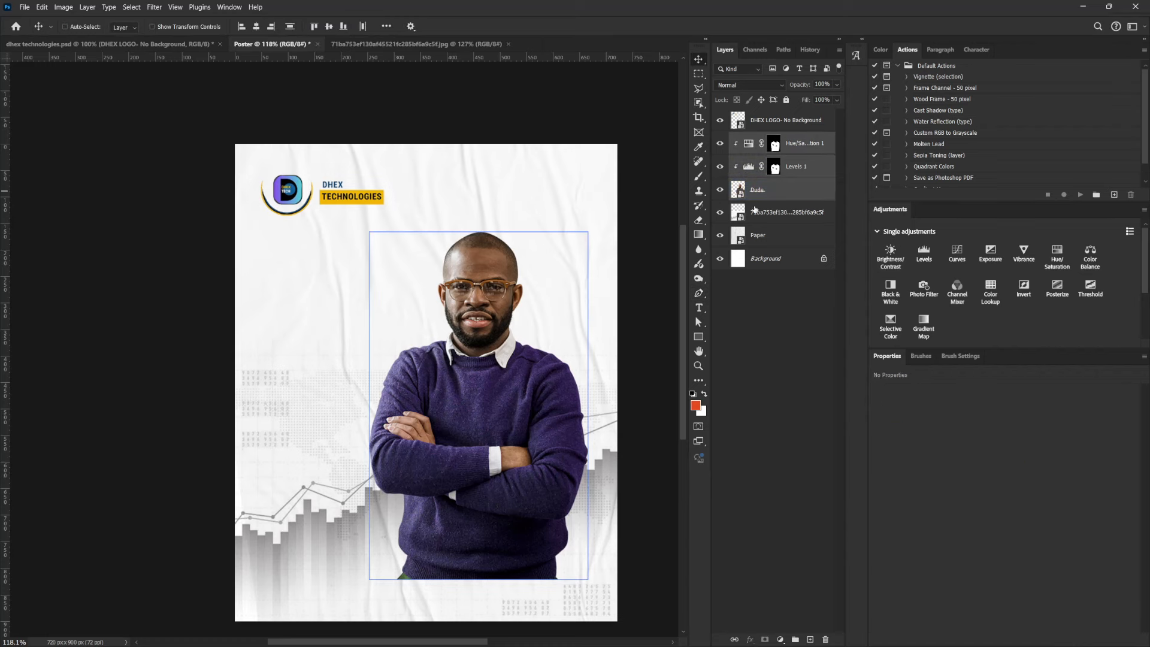
left_click_drag(505, 399, 570, 457)
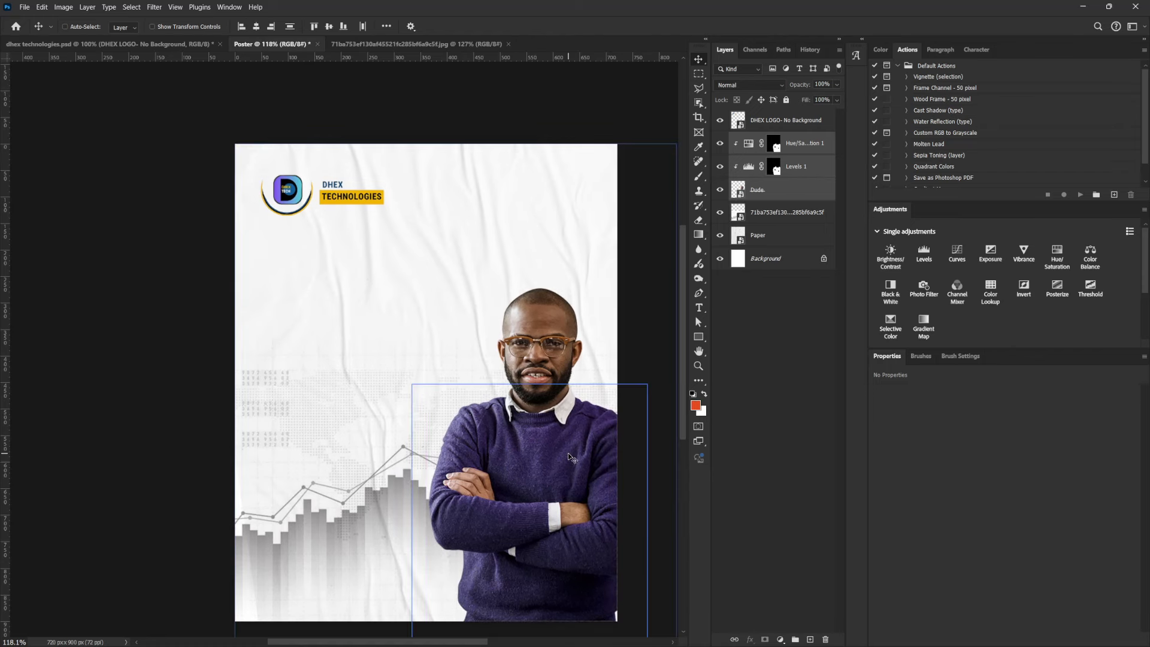
Scale the DHEX logo down to about 201 × 67 px and position it near the poster's upper-left corner
left_click(733, 121)
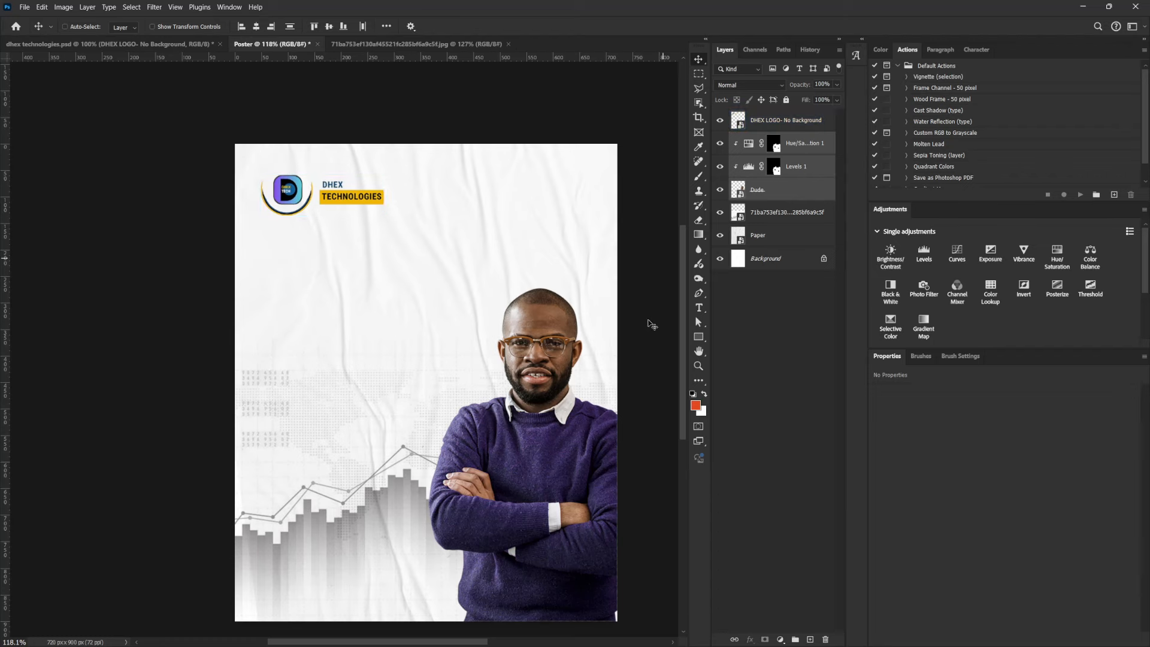
left_click(767, 122)
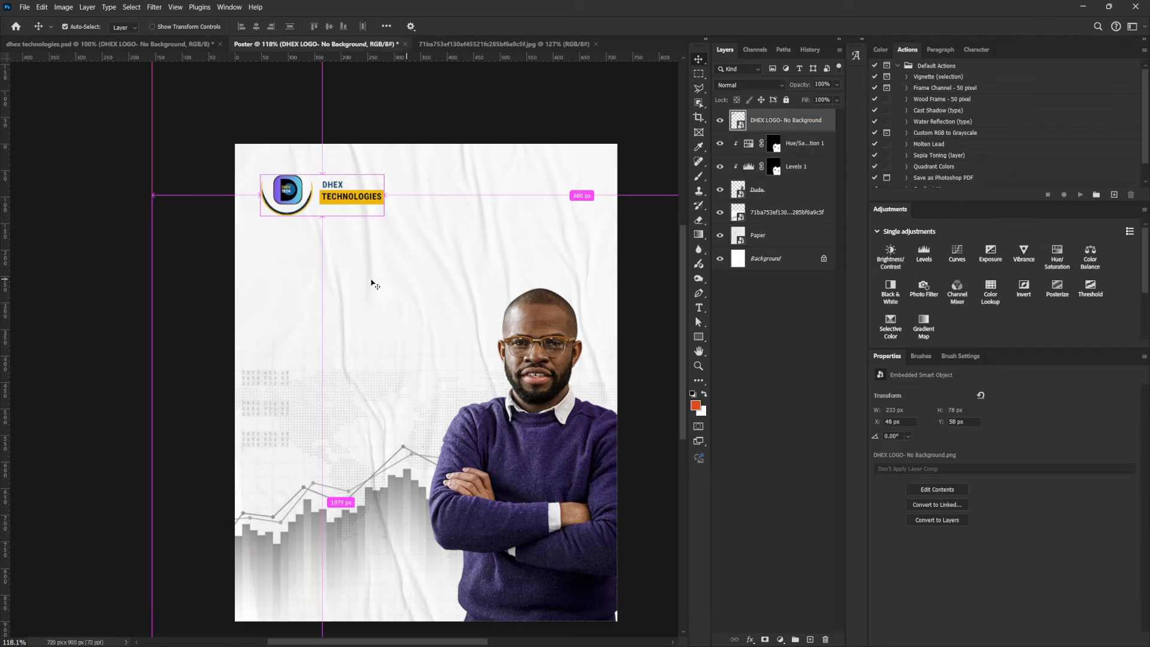
key("ctrl+t")
left_click_drag(414, 284, 389, 255)
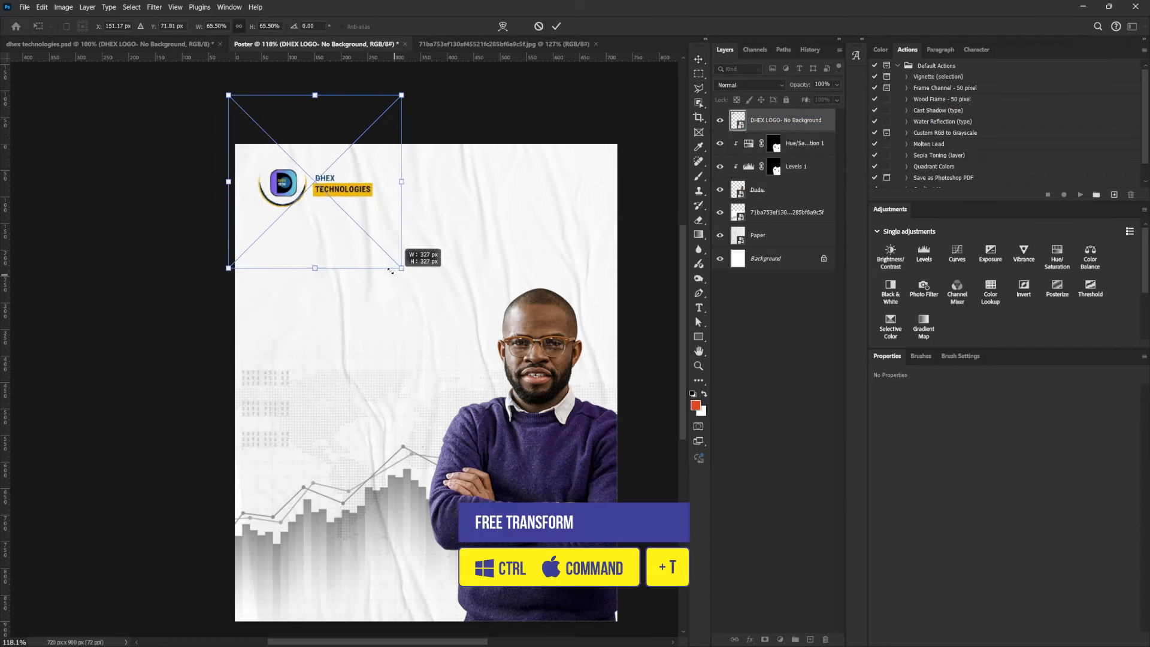
key("Return")
Sketch a red brush outline around the man's silhouette on a new layer above Paper, and delete that layer
scroll(505, 373, "down", 2)
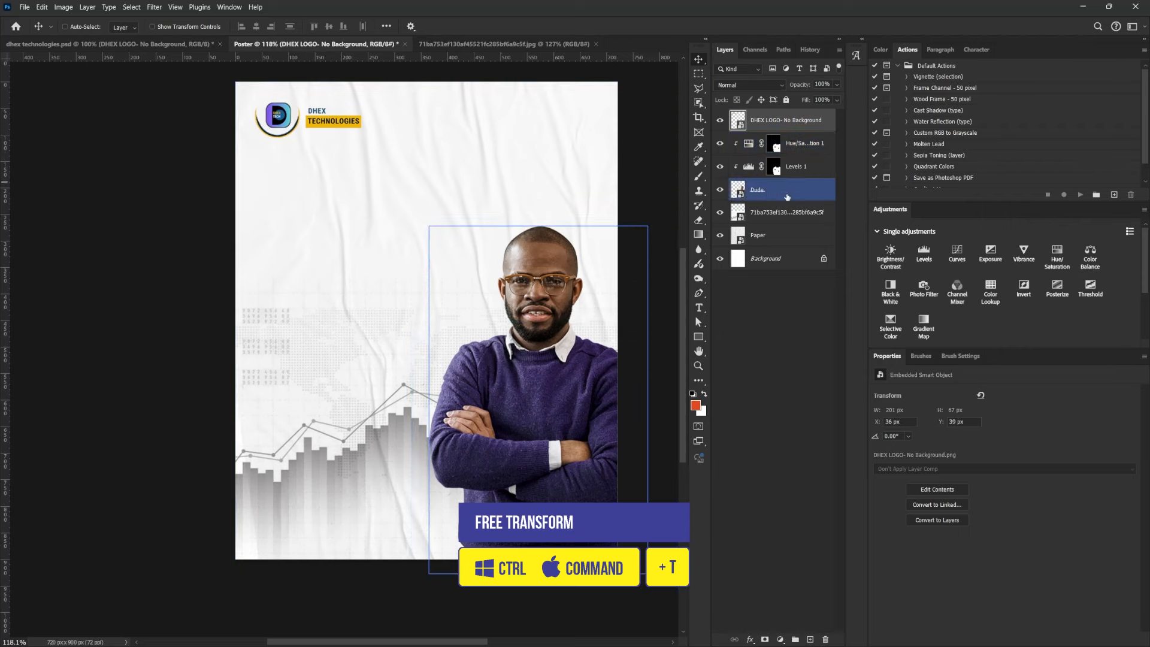
left_click(781, 192)
left_click(790, 234)
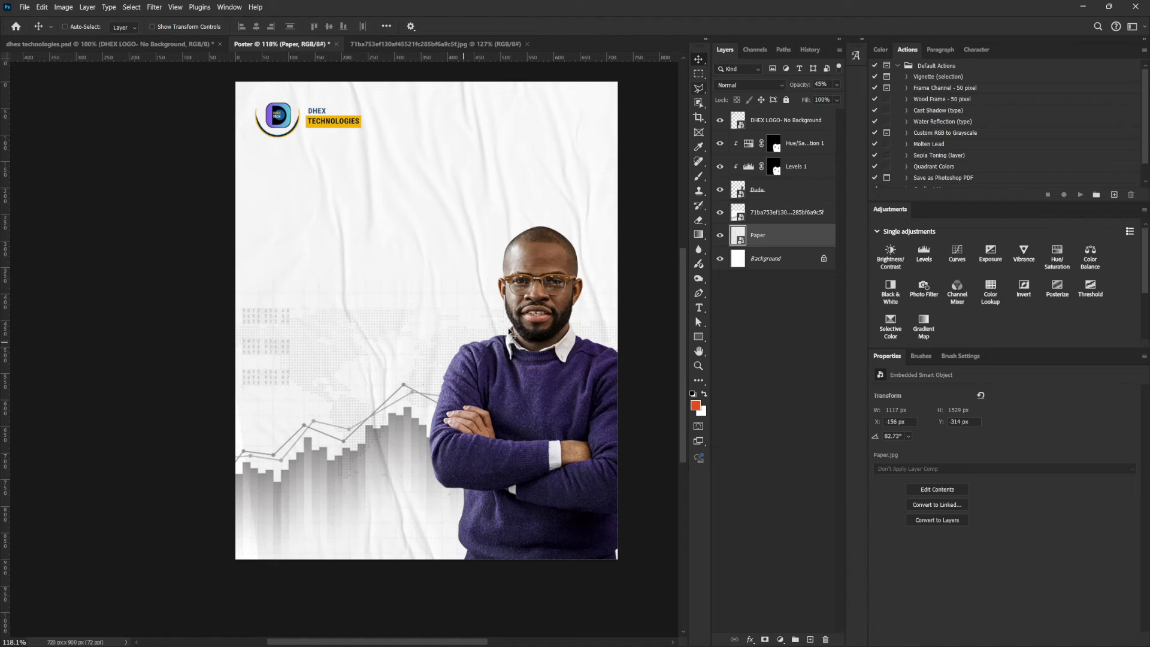
left_click(699, 176)
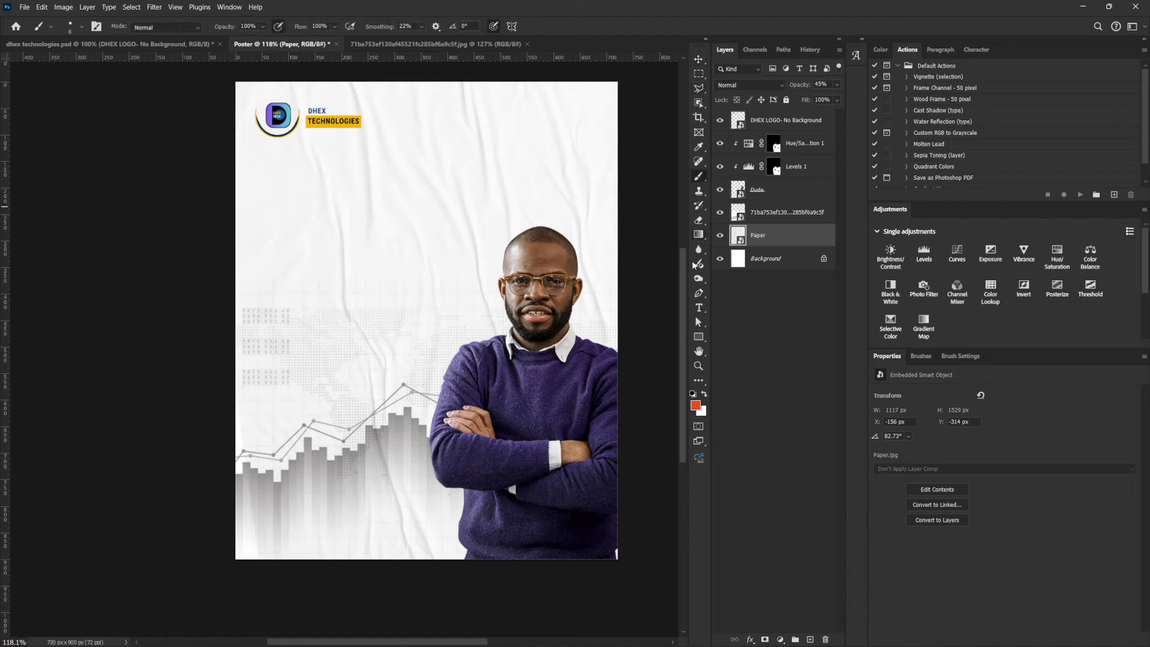
left_click(810, 639)
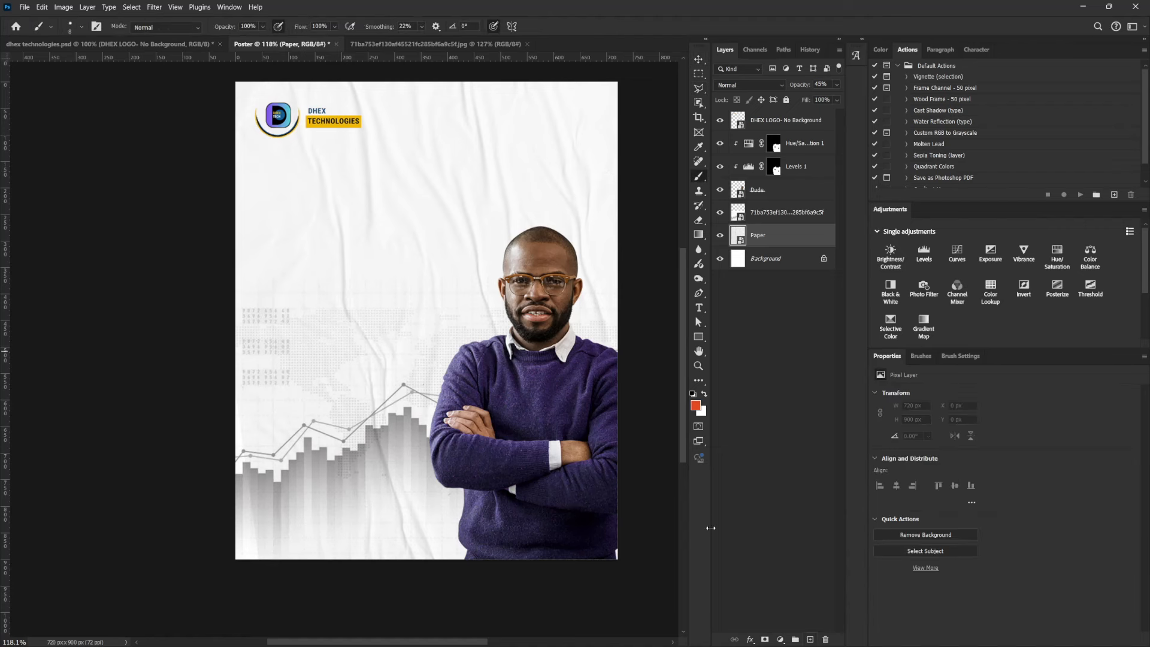
mouse_move(524, 212)
left_mouse_down()
mouse_move(505, 242)
mouse_move(495, 322)
mouse_move(445, 351)
mouse_move(425, 398)
mouse_move(424, 463)
mouse_move(453, 496)
mouse_move(448, 575)
left_mouse_up()
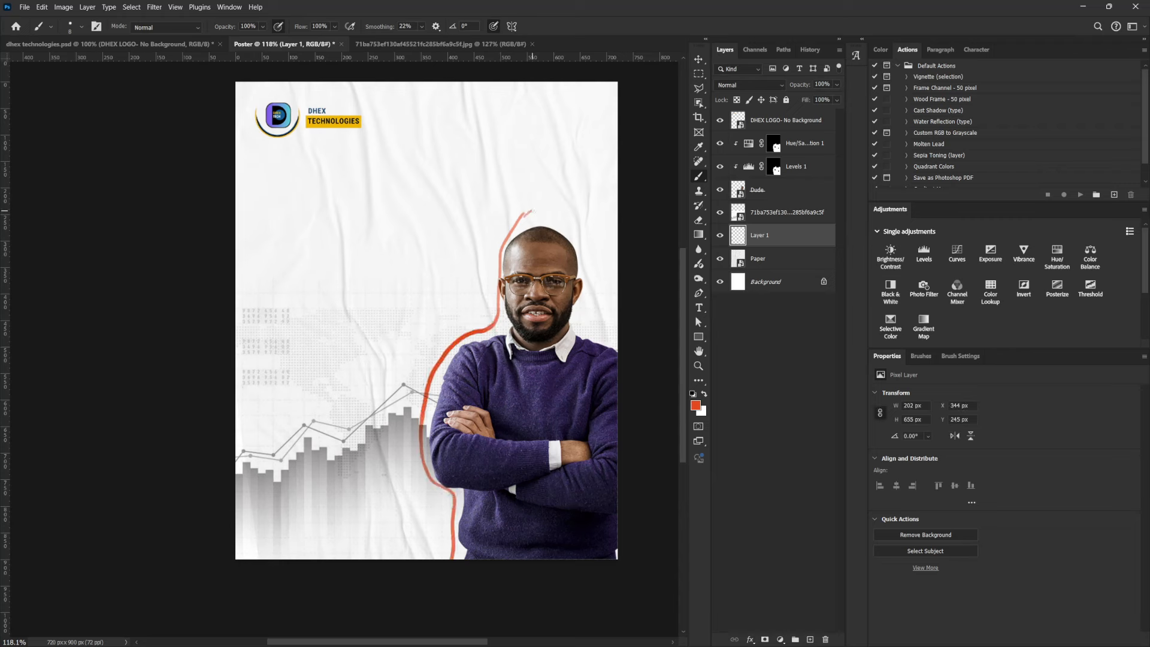
left_click_drag(531, 211, 608, 207)
left_click_drag(521, 216, 638, 191)
mouse_move(527, 213)
left_mouse_down()
mouse_move(501, 254)
mouse_move(497, 314)
mouse_move(437, 365)
mouse_move(421, 445)
mouse_move(452, 503)
mouse_move(457, 576)
left_mouse_up()
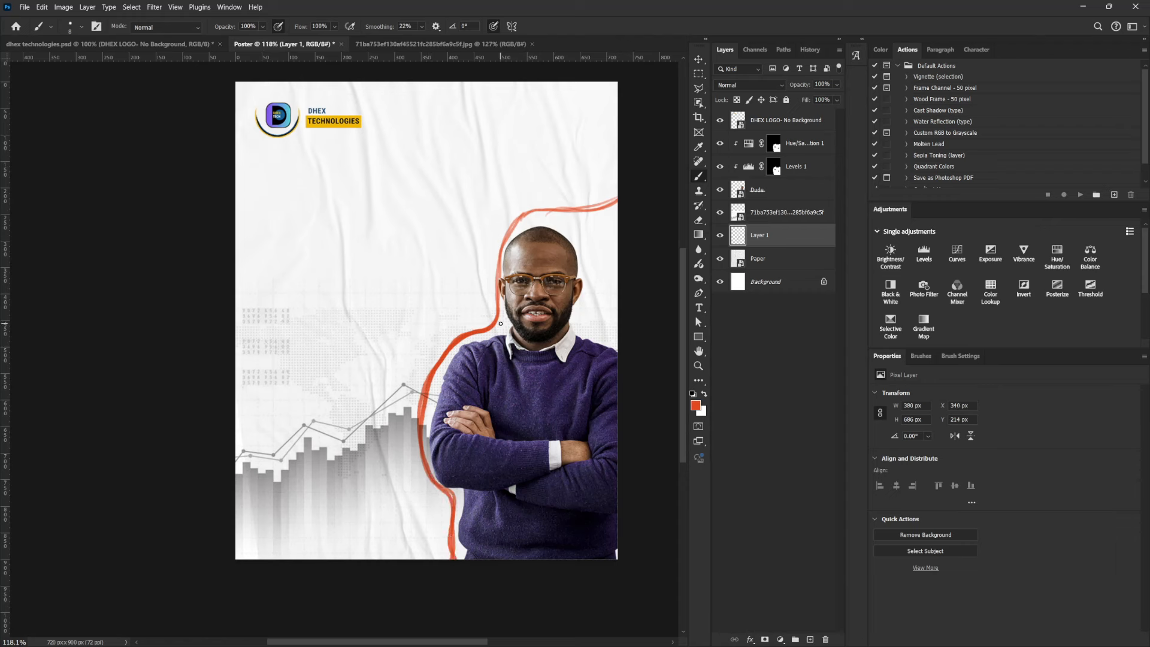
mouse_move(772, 235)
left_mouse_down()
mouse_move(779, 634)
mouse_move(825, 639)
left_mouse_up()
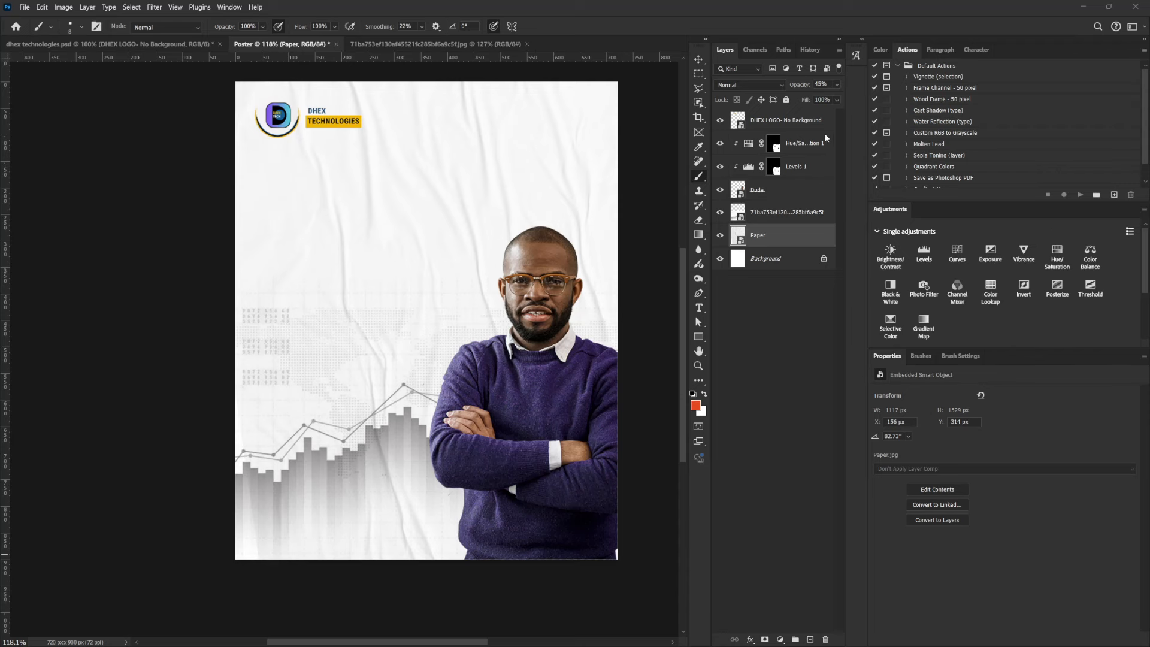
Group the Dude layer with its Levels and Hue/Saturation adjustments and expand the group to show its layers
left_click(795, 123)
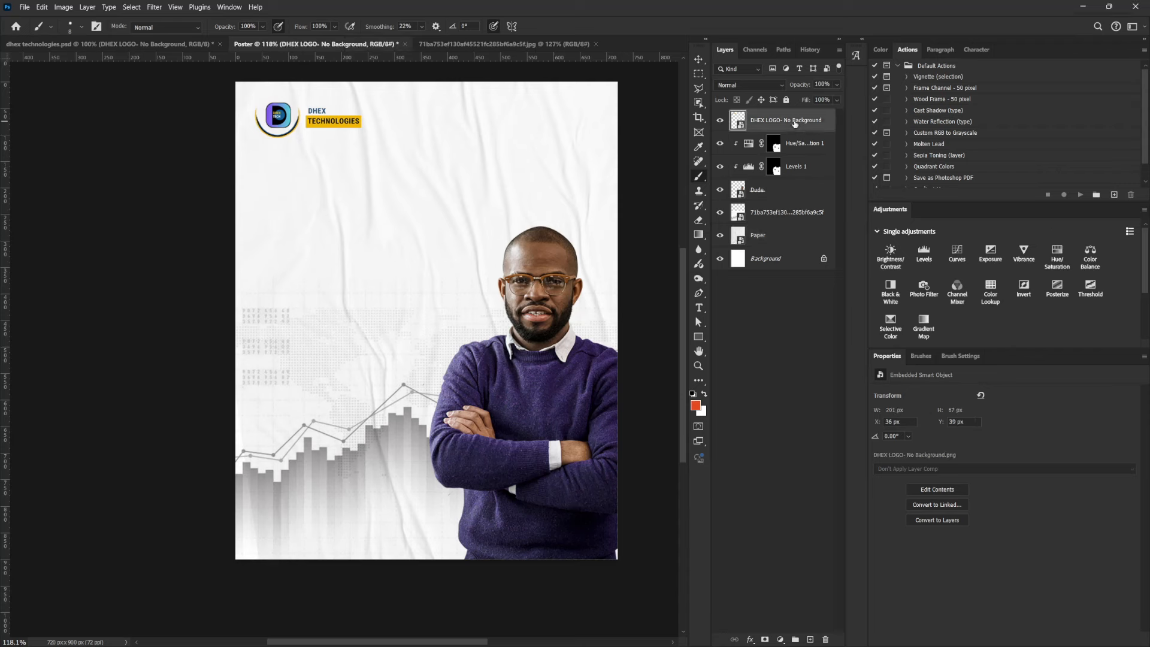
left_click(769, 185)
key("shift")
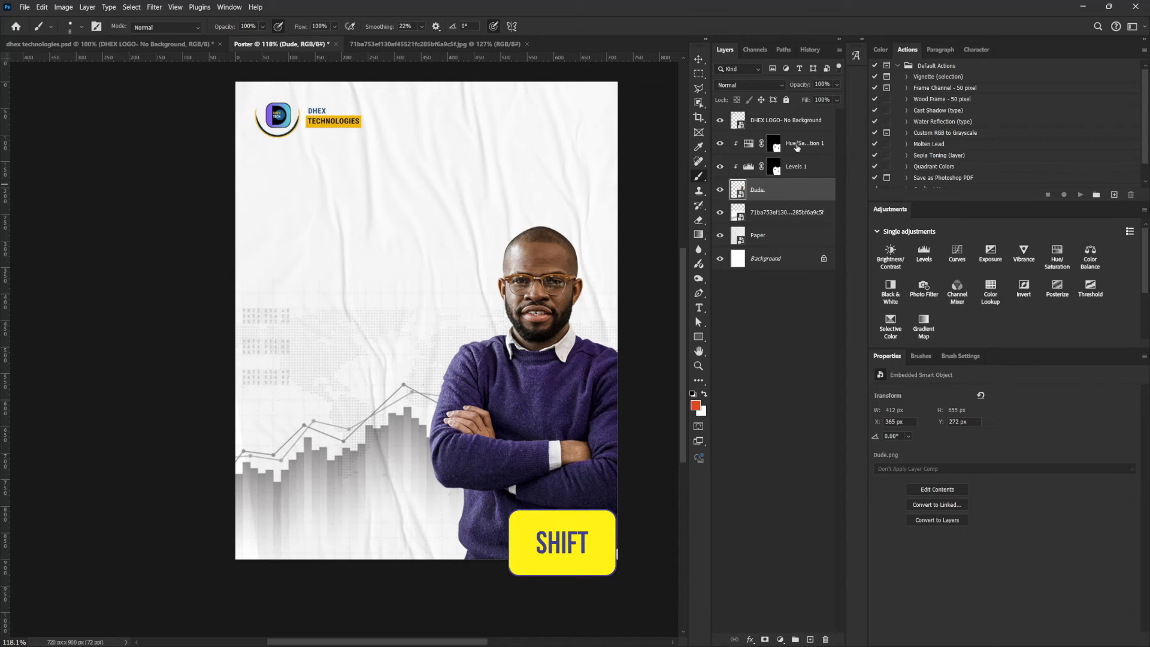
left_click(796, 147, "shift")
key("ctrl+g")
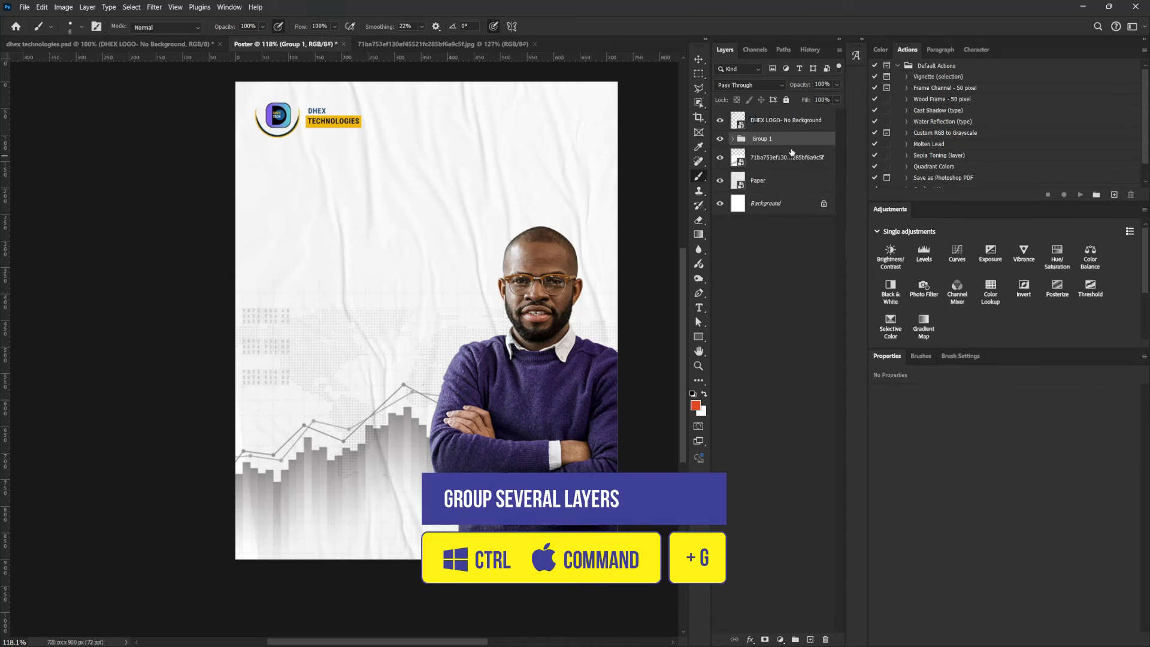
left_click(731, 138)
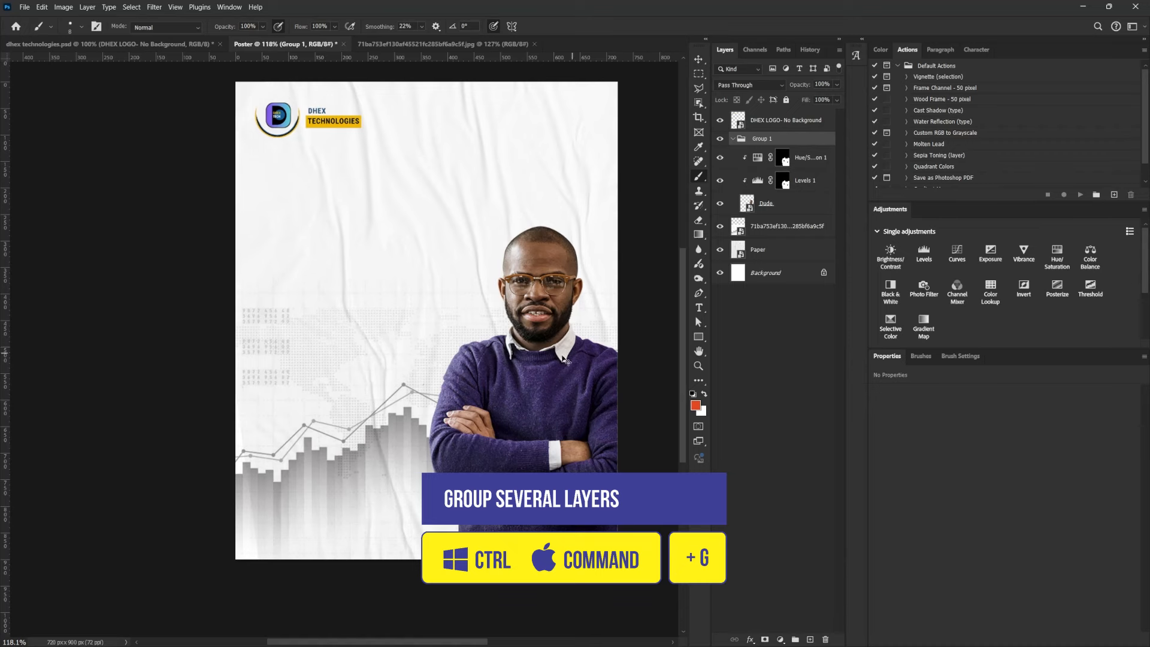
scroll(563, 359, "up", 2)
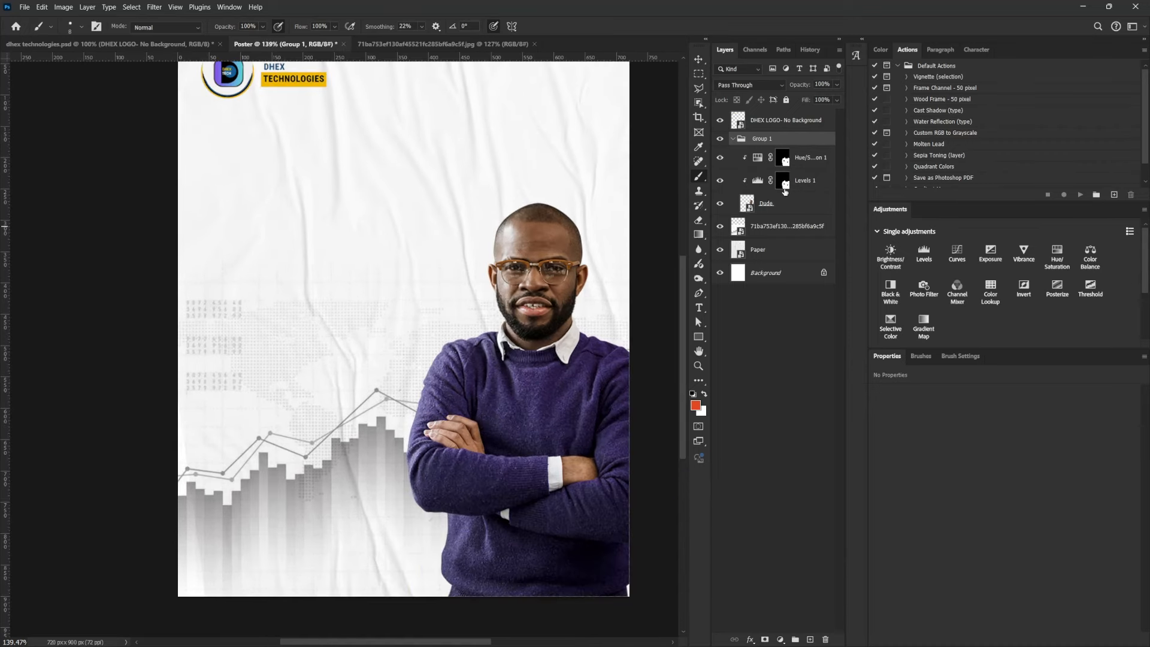
Add a Curves adjustment clipped to the man's layer stack, using an inverted copy of the Hue/Saturation mask
left_click(957, 254)
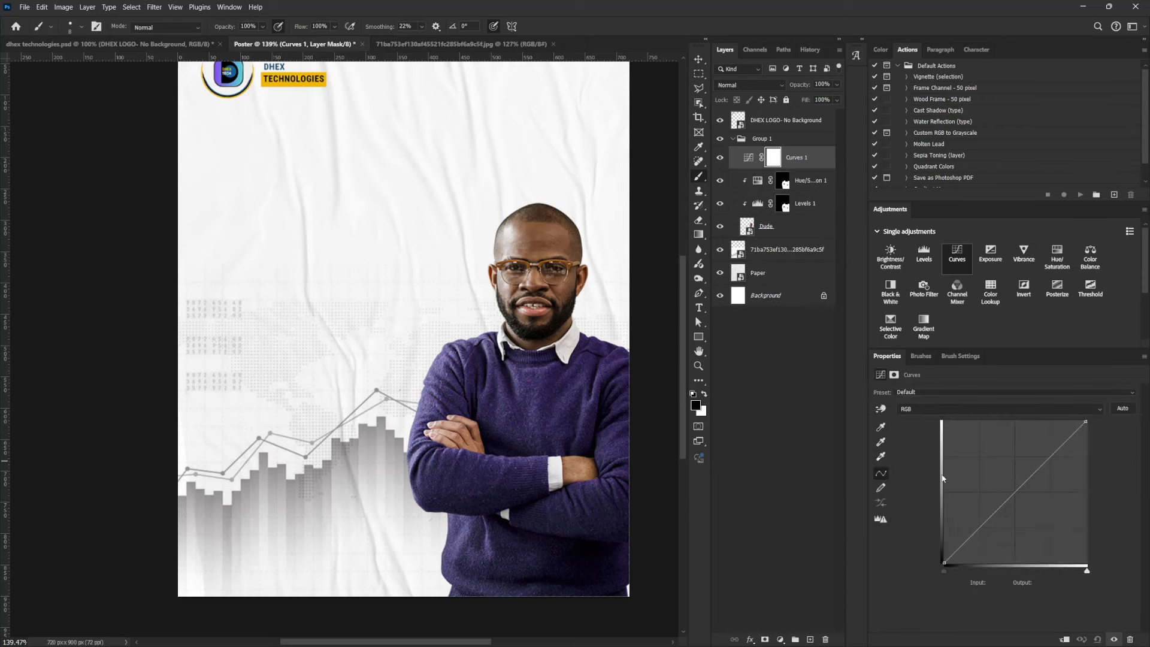
left_click(1064, 639)
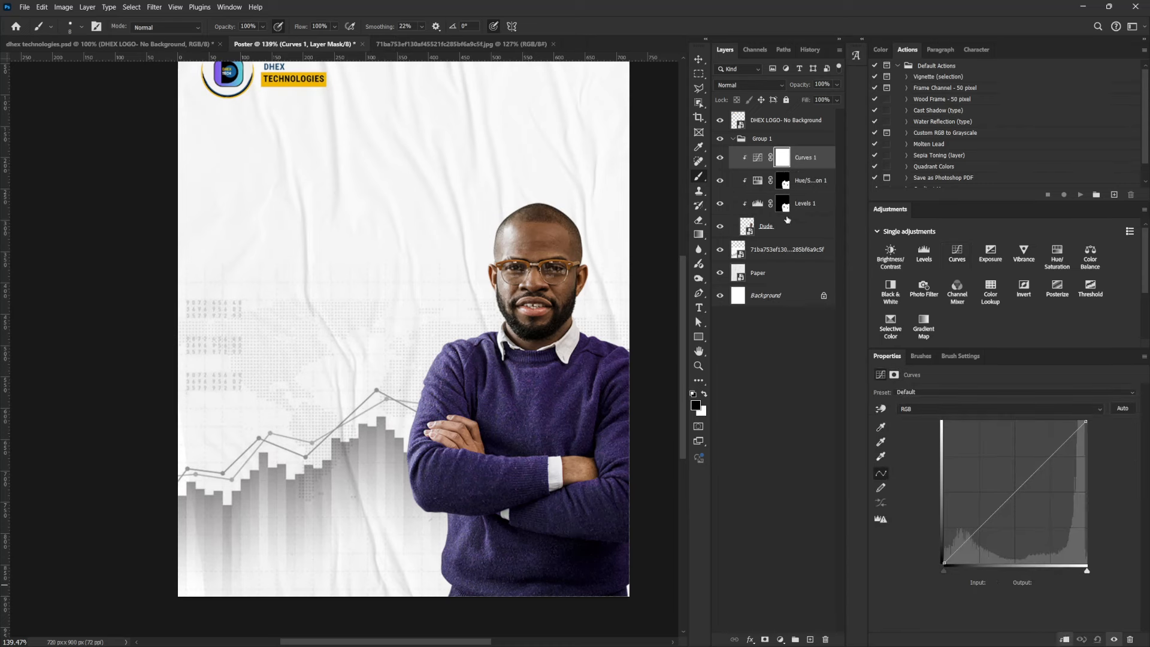
left_click_drag(784, 185, 782, 156)
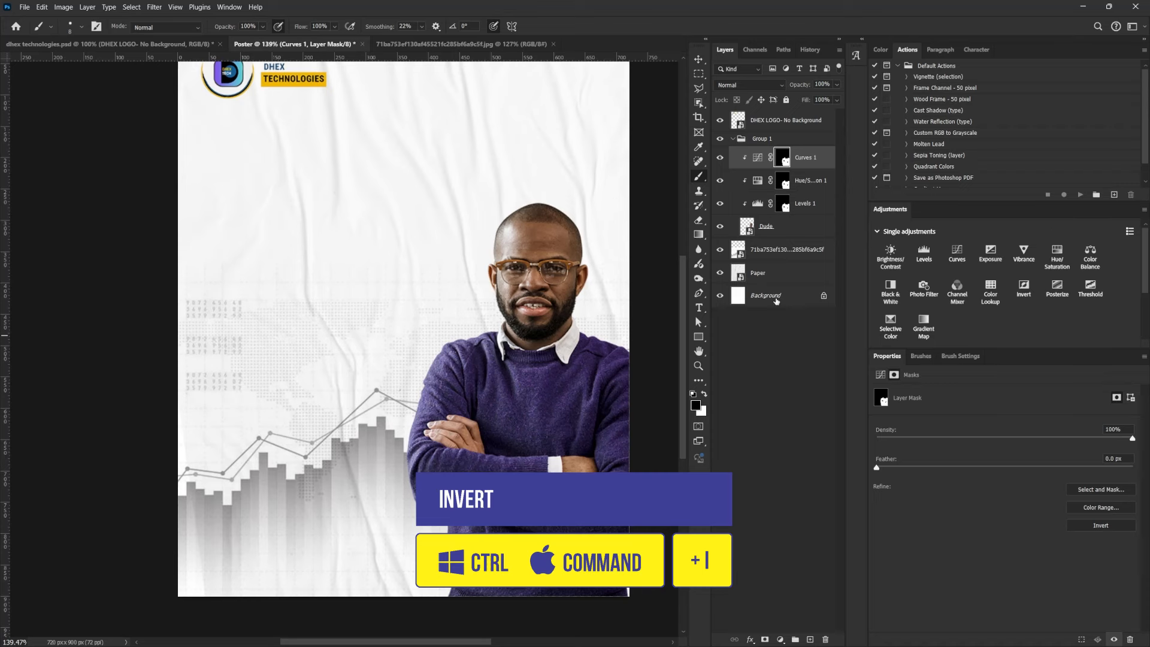
key("ctrl+i")
Raise the Curves midtones moderately to brighten the man's skin and the other areas outside the sweater
left_click(756, 158)
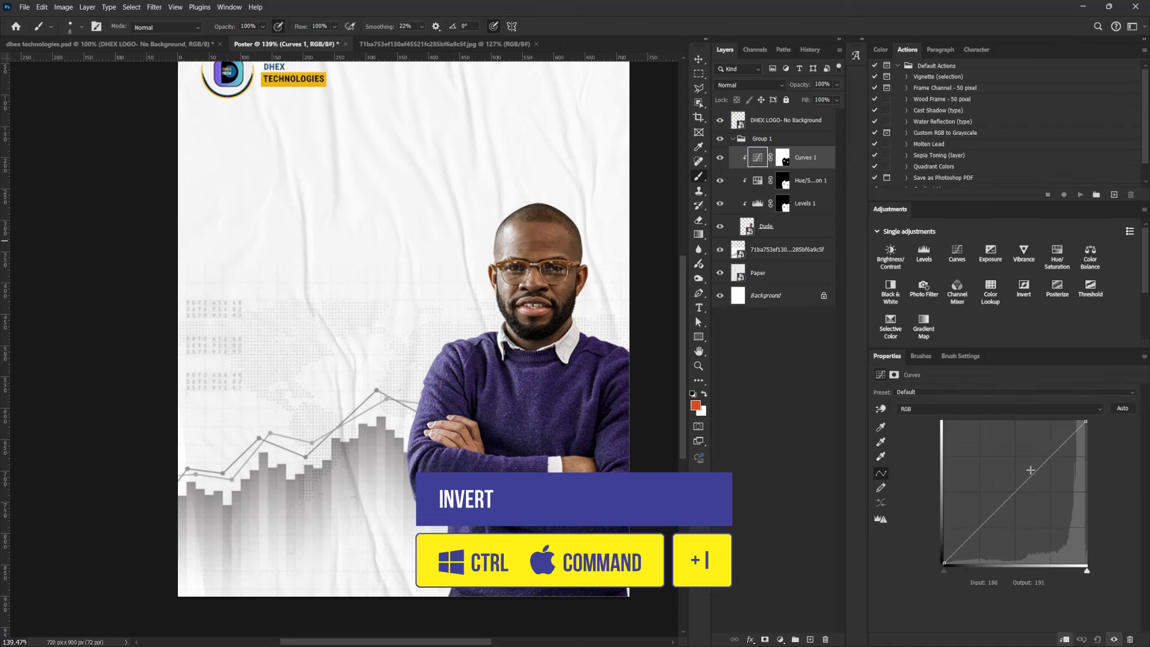
left_click_drag(1023, 475, 1020, 468)
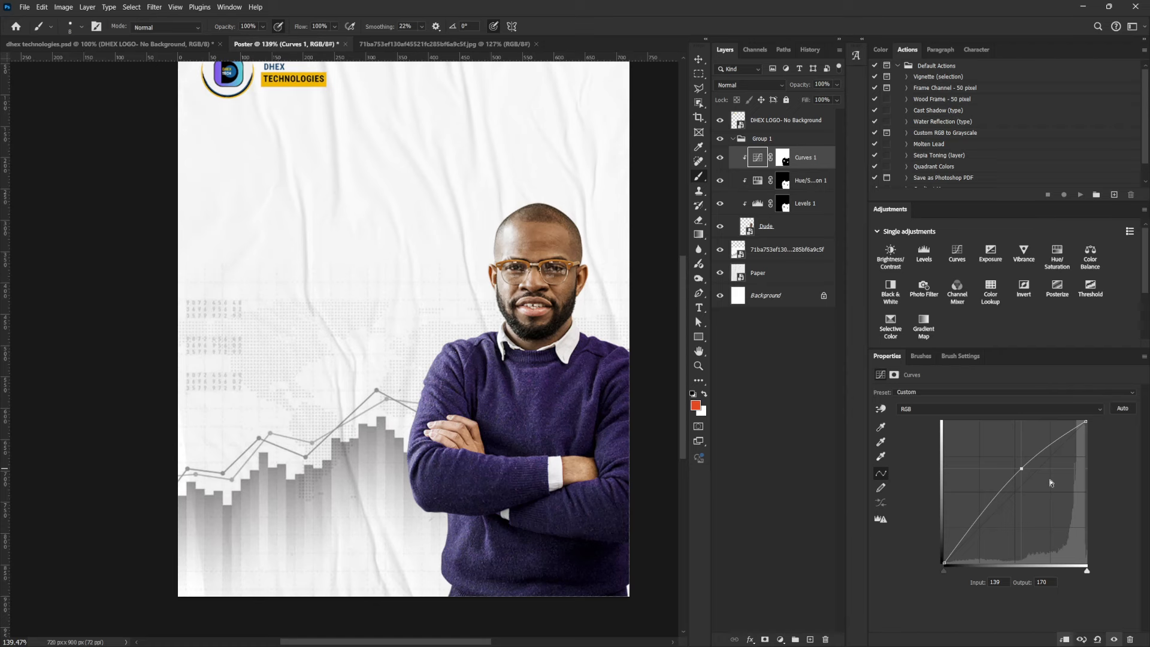
left_click_drag(1022, 468, 1021, 472)
Enlarge the brush and paint black over the sweater on the Curves mask to exclude it from the brightening
left_click(782, 157)
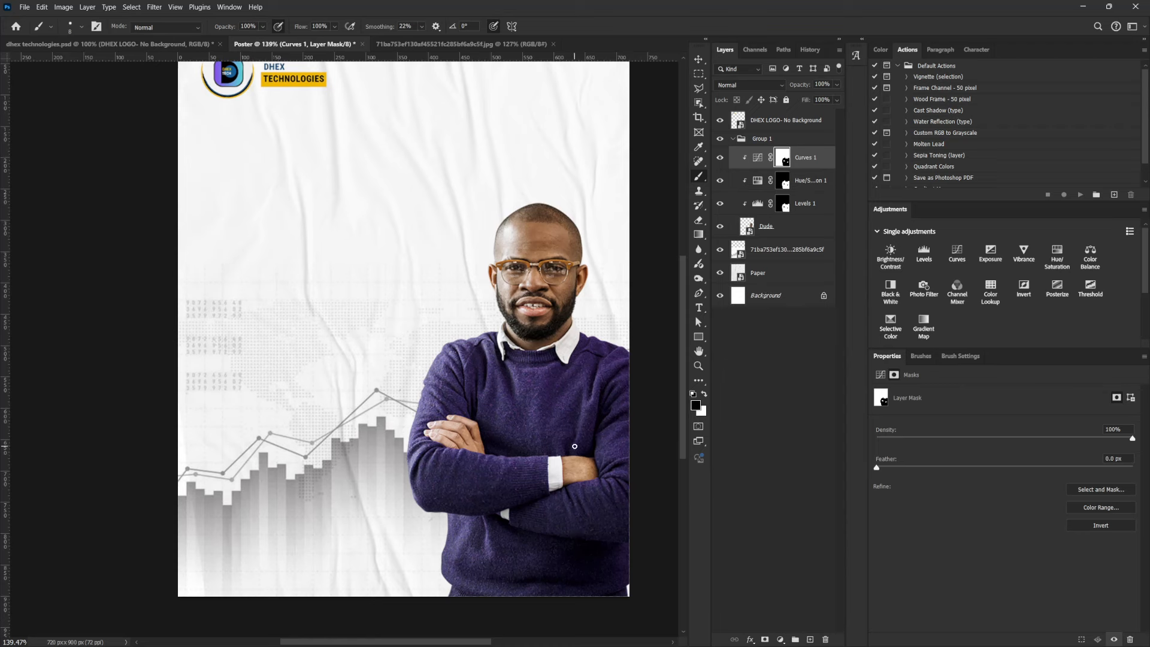
key("bracketright")
key("bracketright")
key("bracketright")
key("bracketright")
key("bracketright")
key("bracketright")
key("bracketright")
key("bracketright")
key("bracketright")
key("bracketright")
key("bracketright")
key("bracketright")
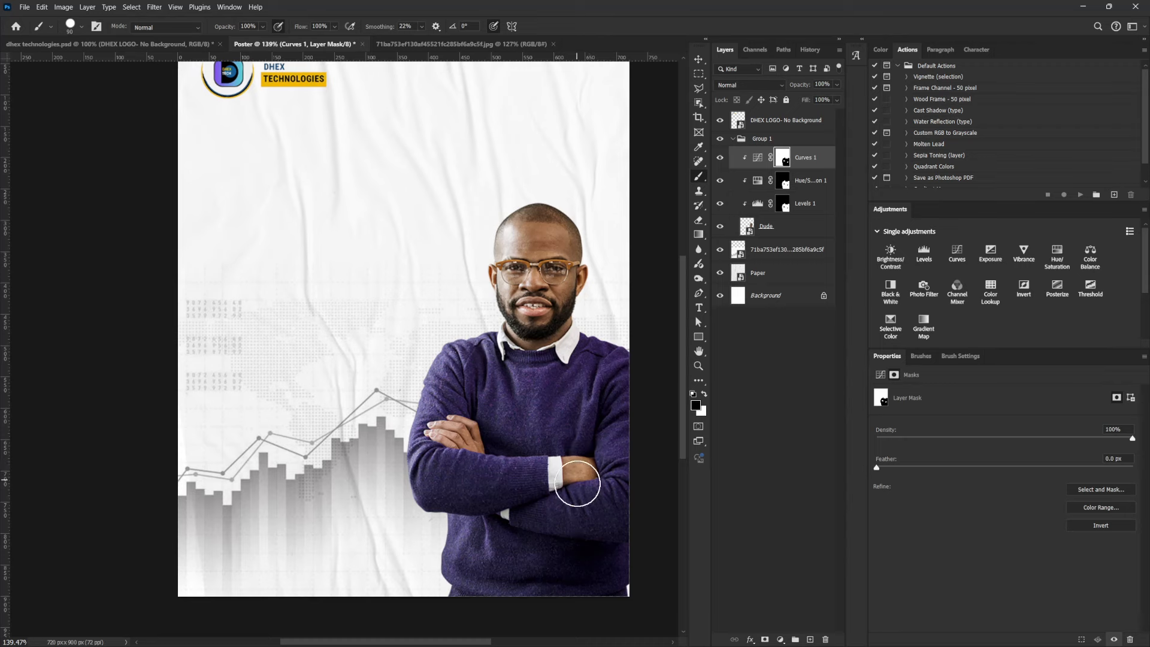
mouse_move(583, 423)
left_mouse_down()
mouse_move(553, 453)
mouse_move(569, 449)
left_mouse_up()
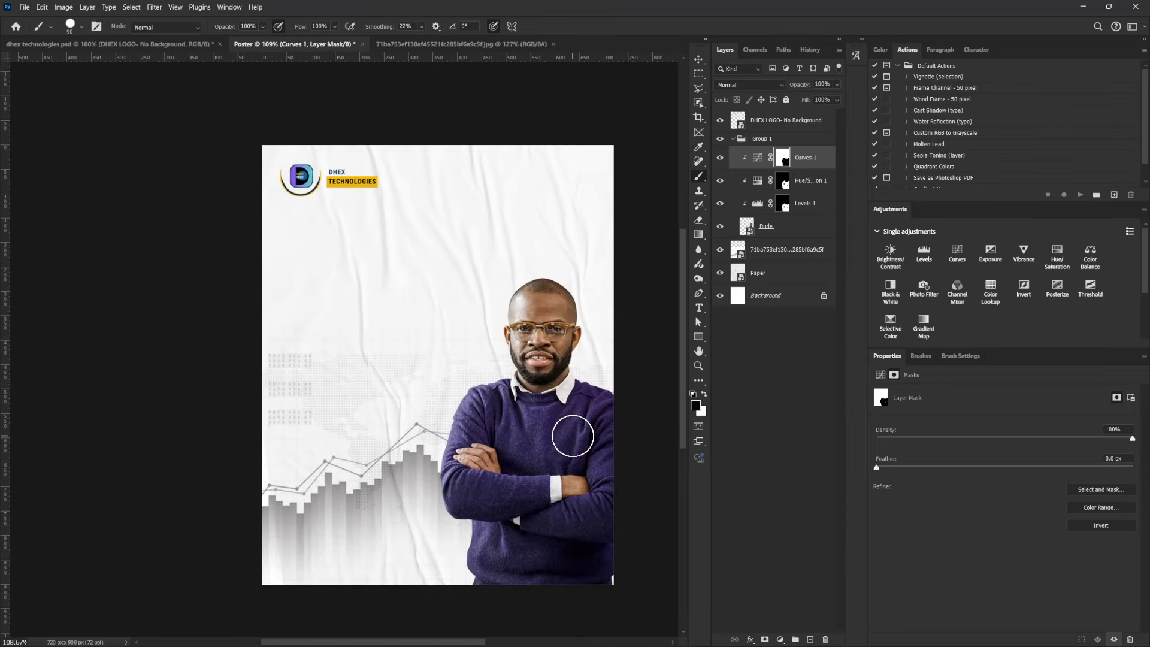
Rename the group holding the man's layers as Dude and collapse it
key("v")
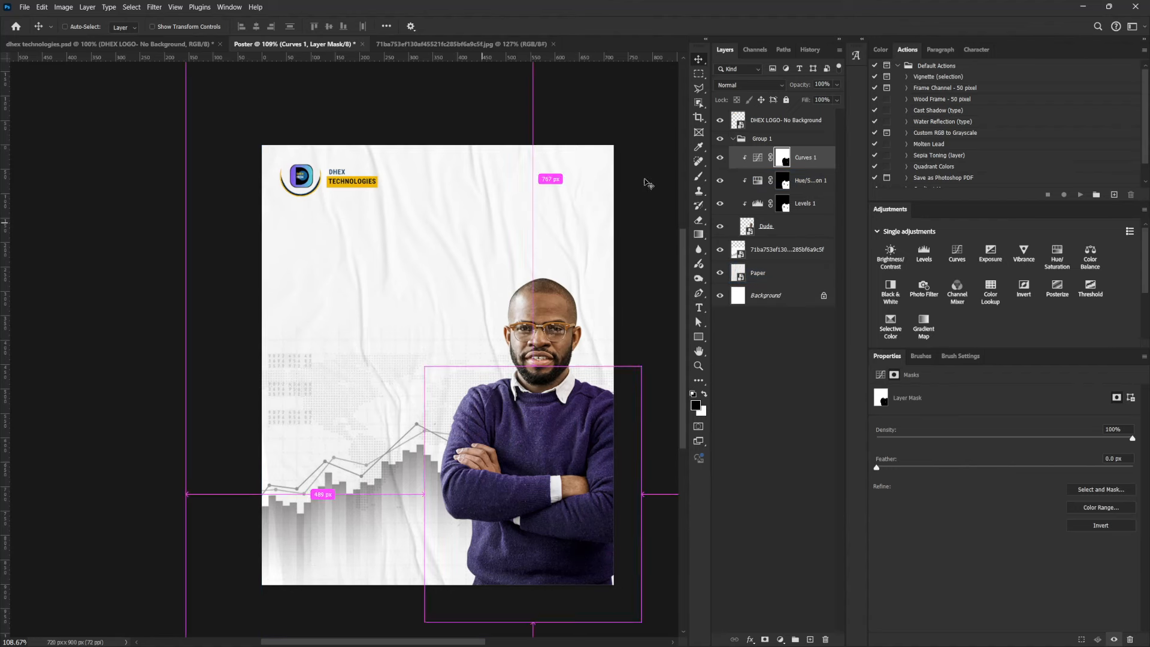
left_click(760, 138)
double_click(769, 138)
type("D")
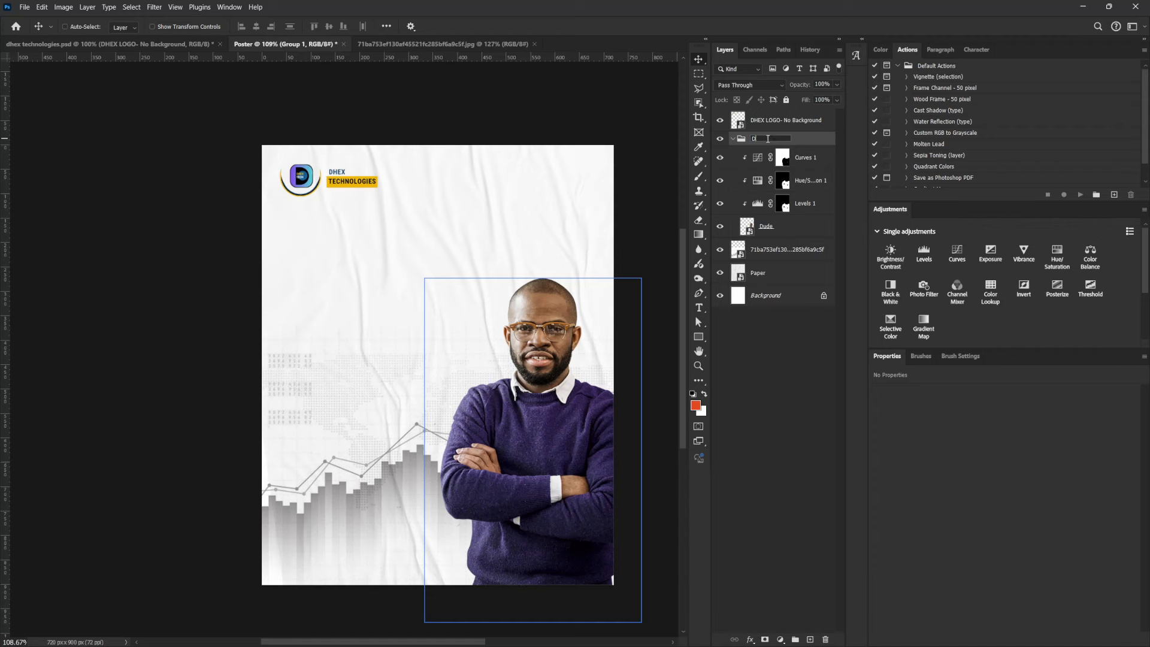
type("ude")
key("Return")
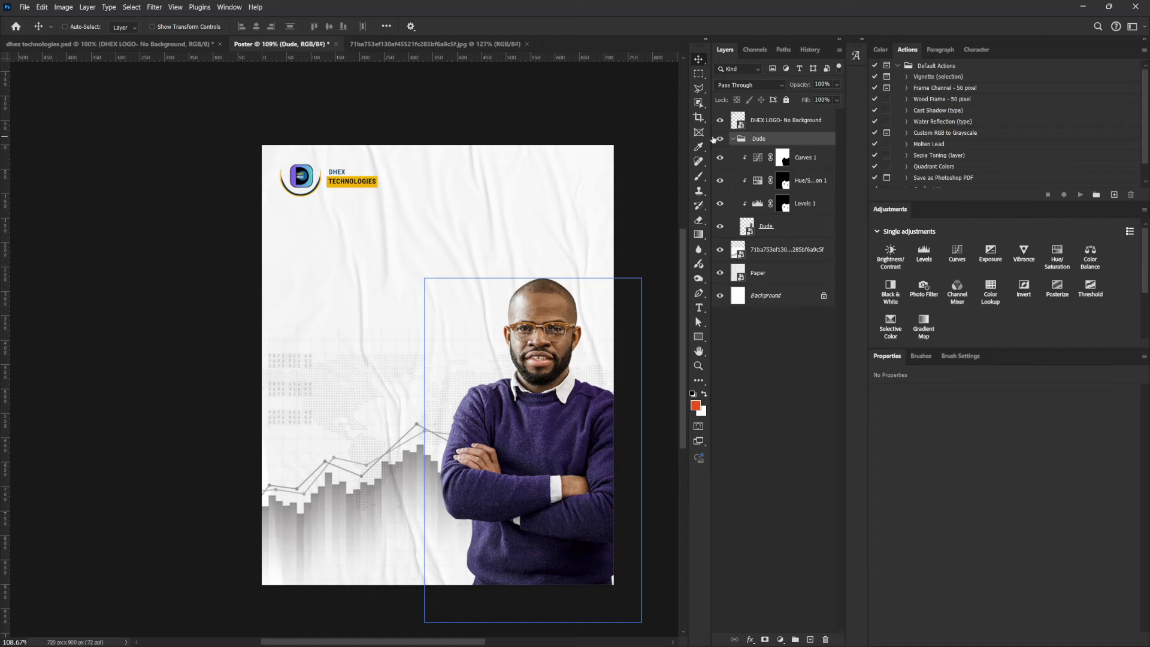
left_click(733, 139)
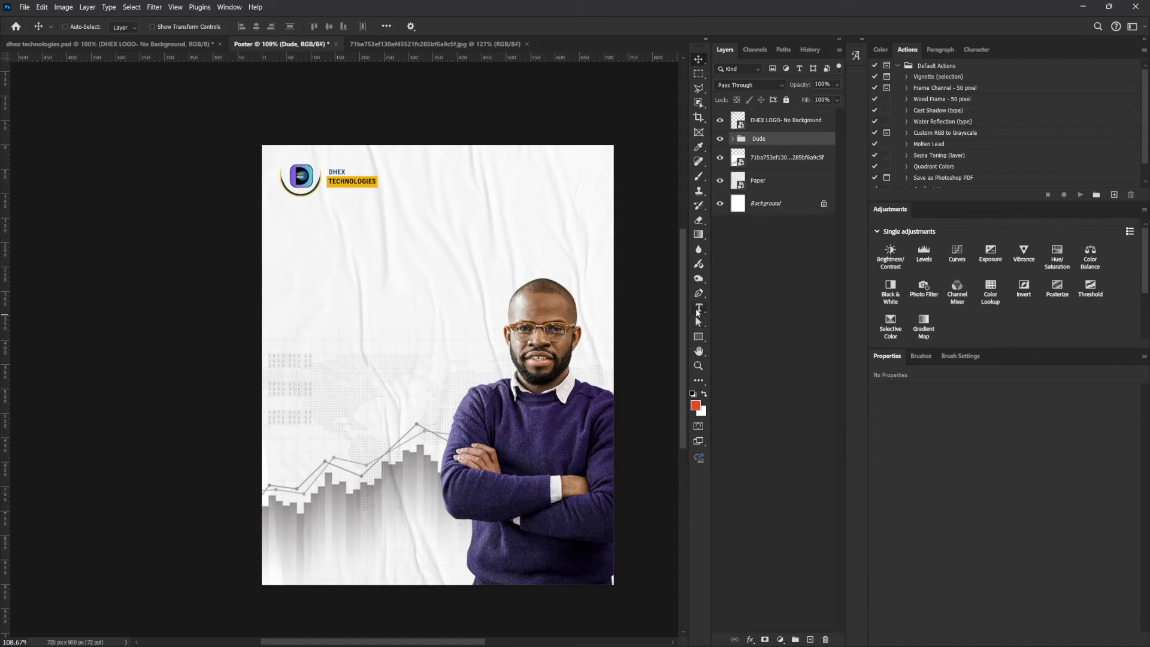
Add the two-line title Data Analyst in Myriad Pro Regular below the logo and scale it up to 93.25 pt
left_click(698, 307)
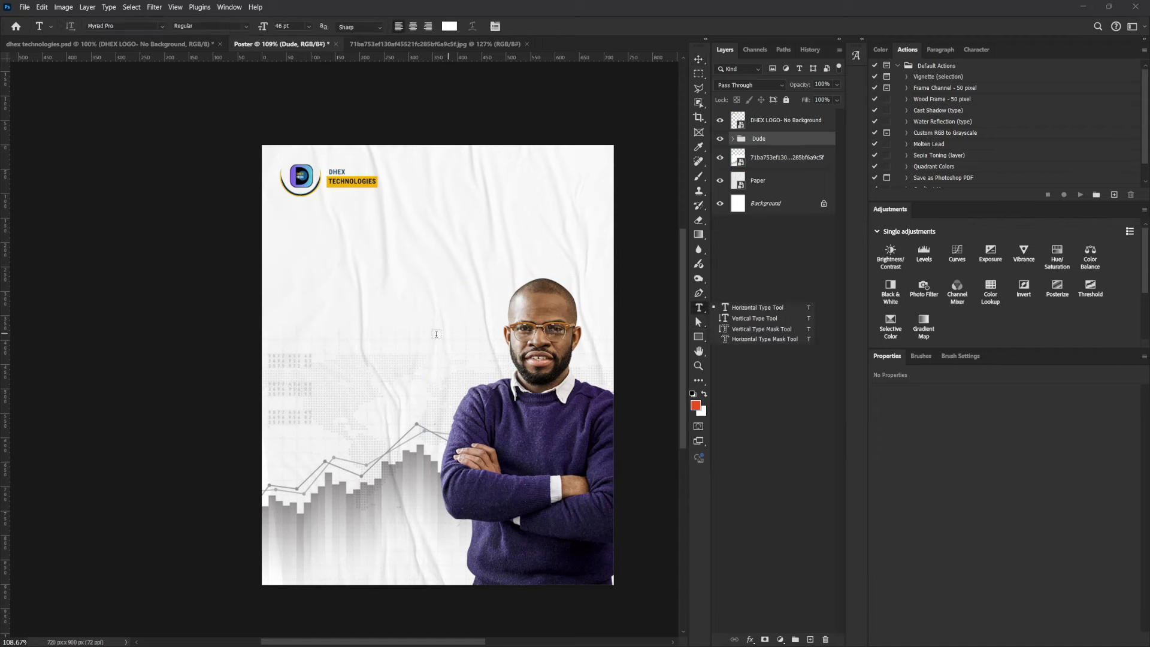
left_click(327, 270)
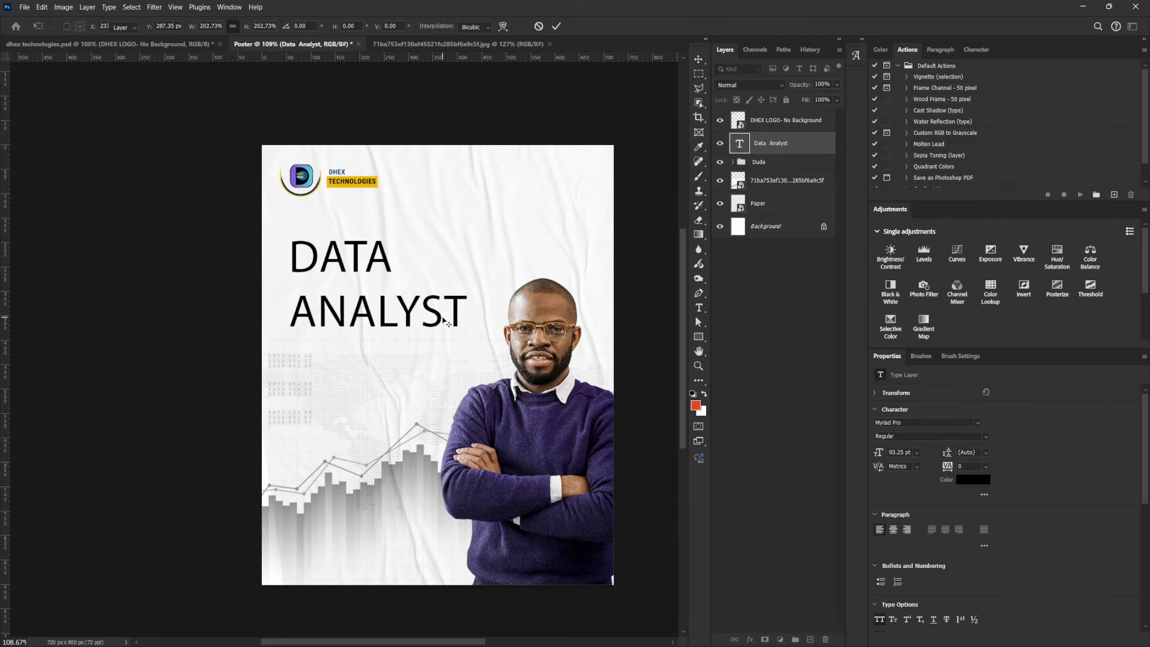
key("Return")
Tighten the Data Analyst title's line spacing by setting the leading to 86 pt
left_click(985, 453)
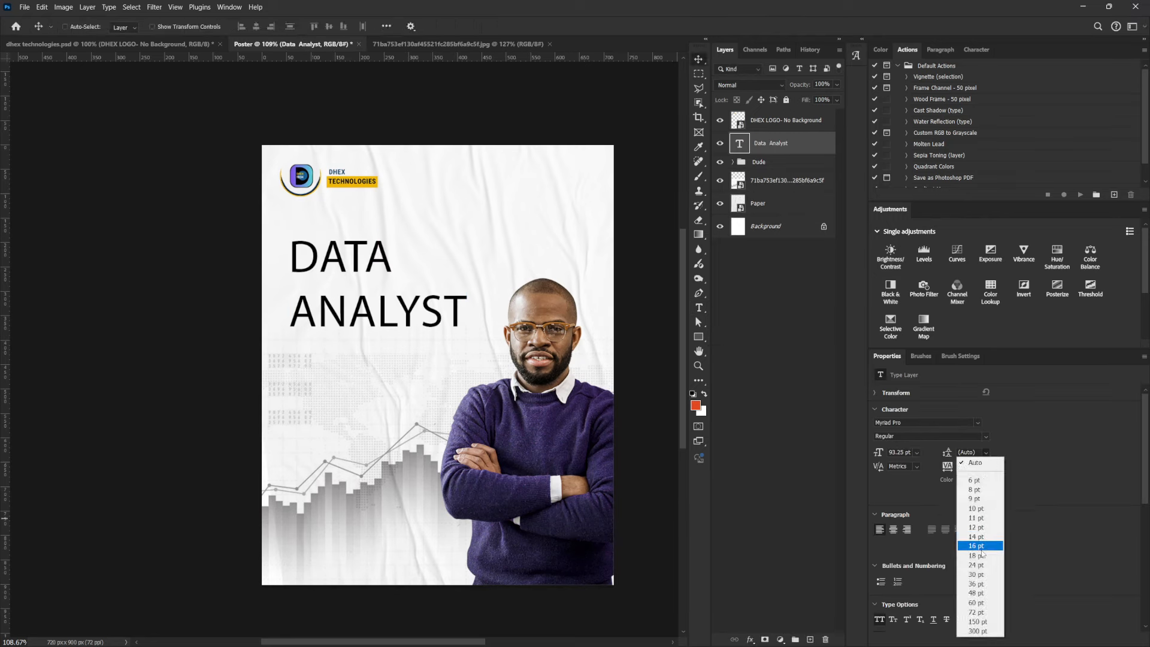
left_click(982, 546)
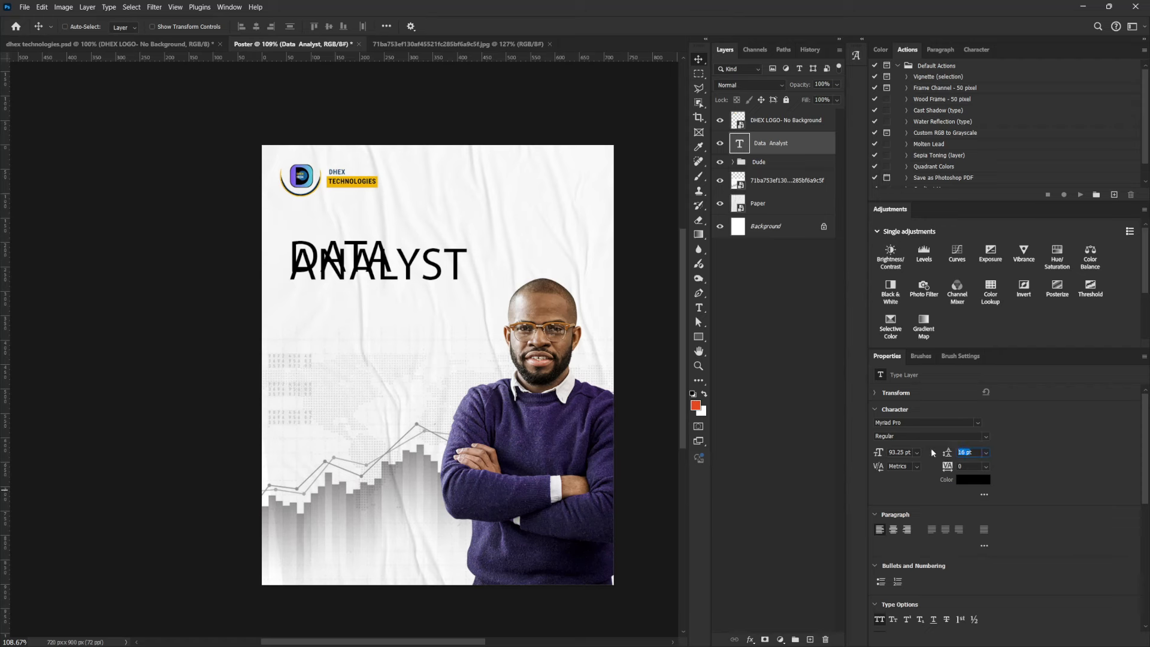
type("86")
key("Return")
left_click(465, 326, "ctrl")
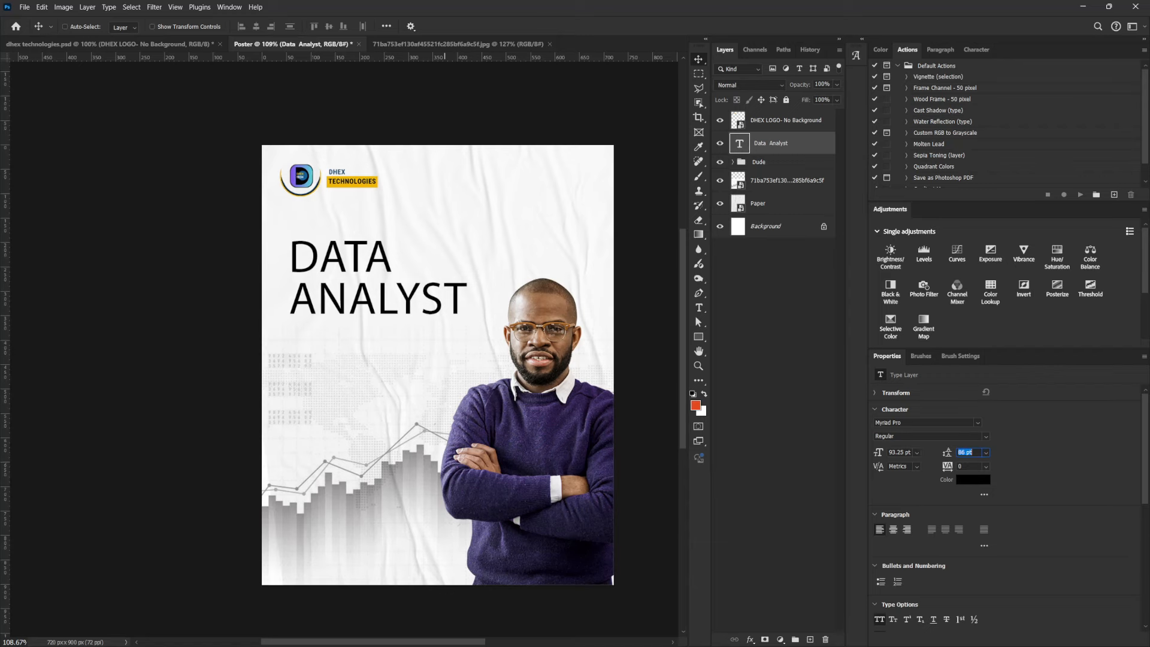
Switch to Firefox and open Google Images
key("alt+Tab")
key("alt+Tab")
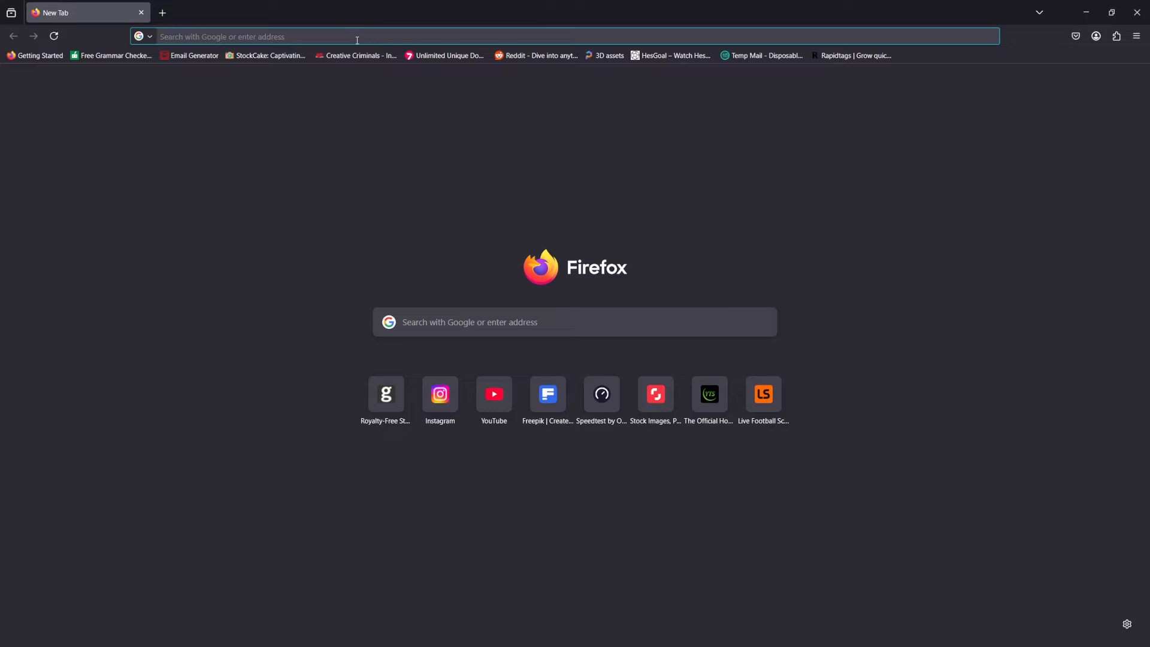
left_click(346, 37)
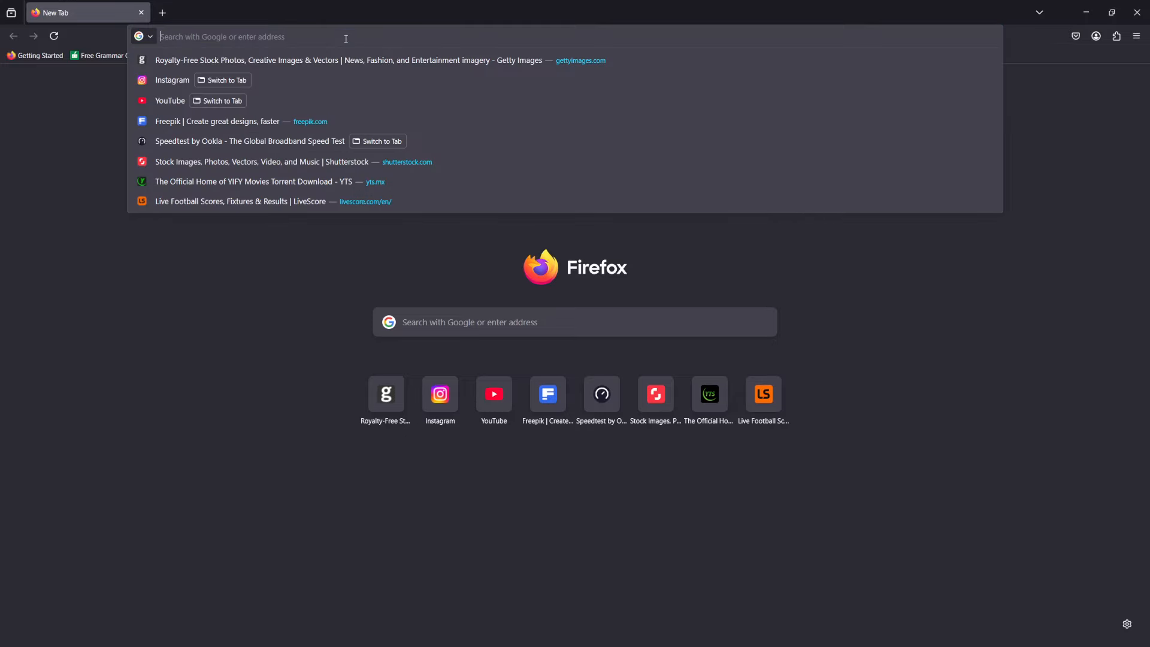
type("google.com/")
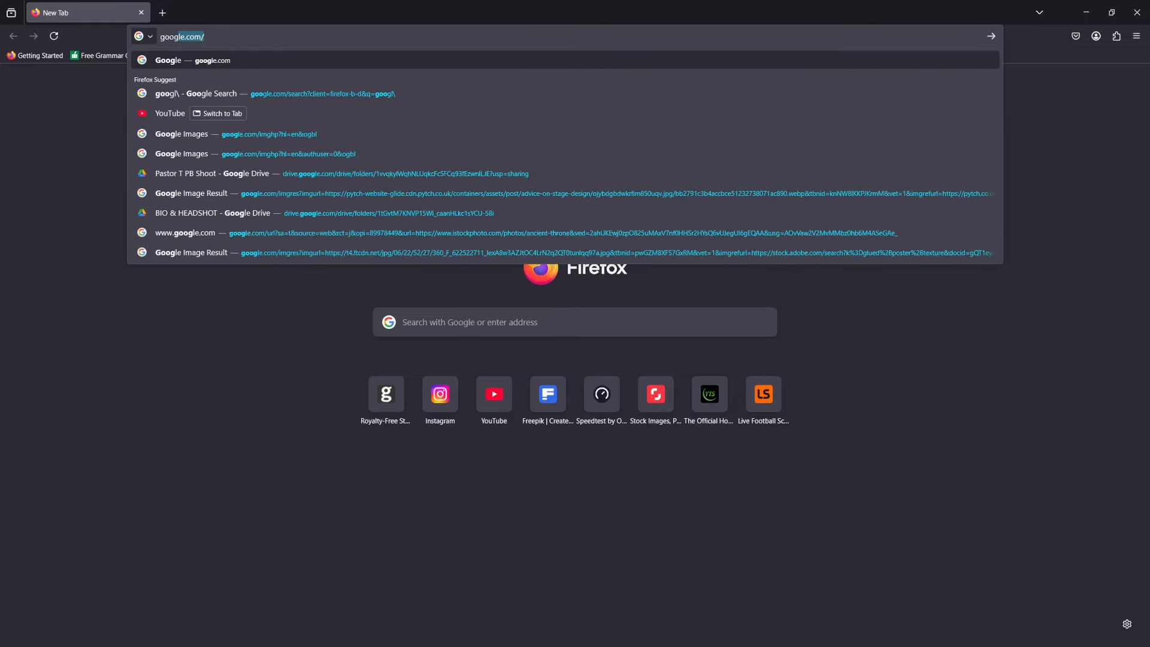
key("Return")
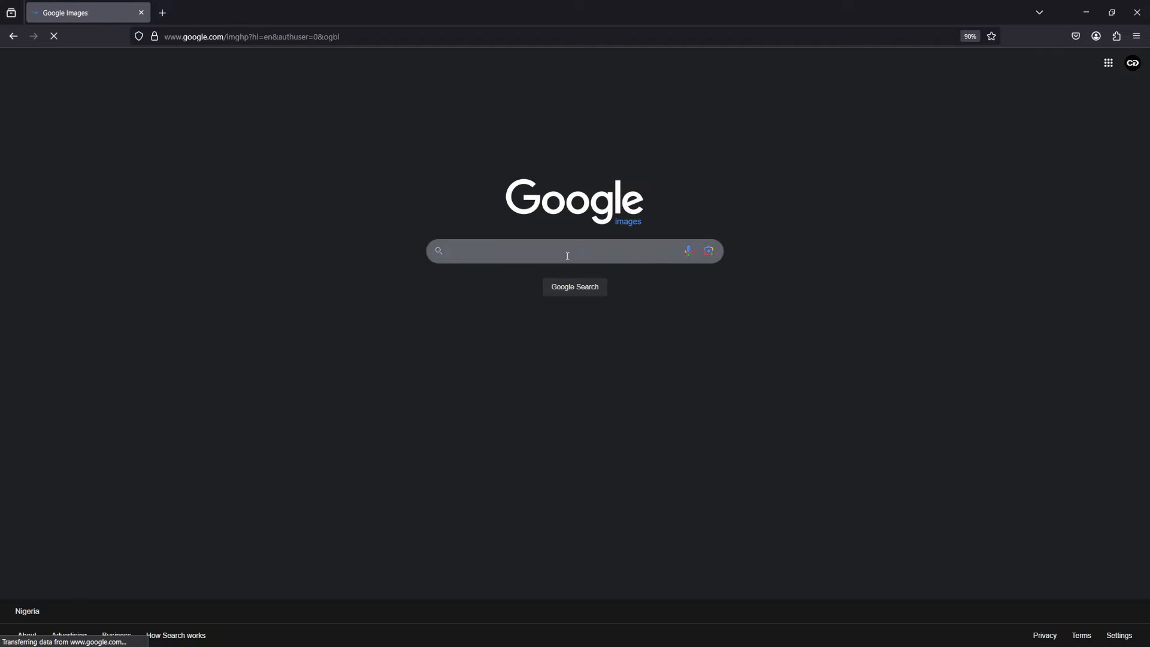
Search for "Data font" and preview sample results to examine typefaces that suit a data theme
left_click(510, 249)
type("Data ")
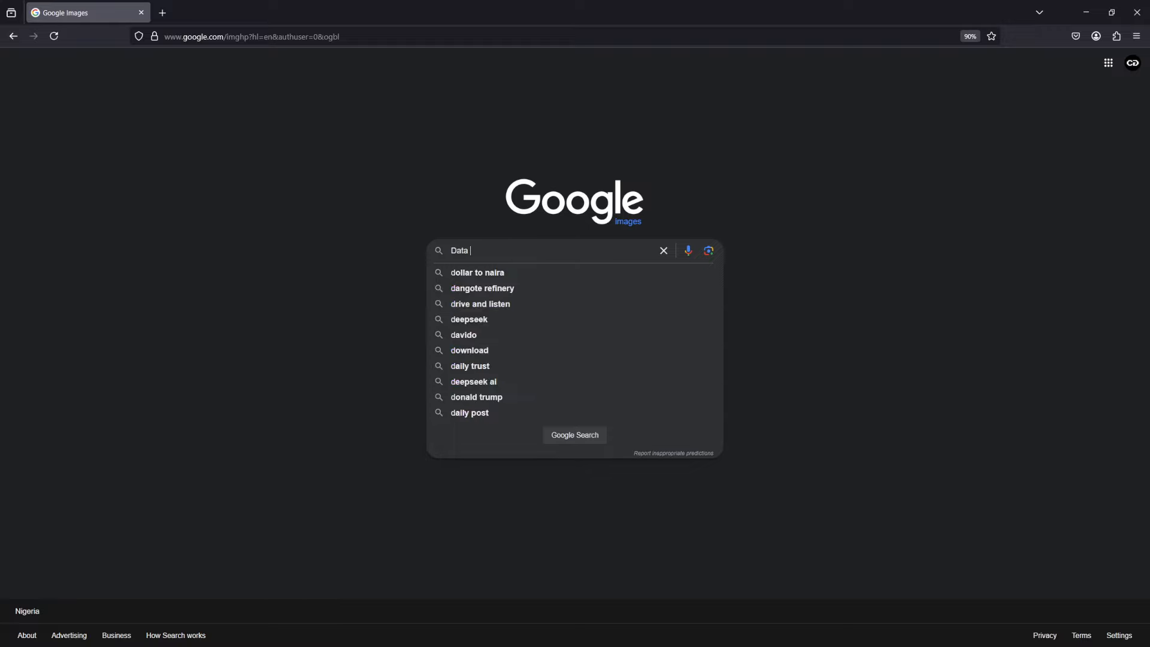
type("font")
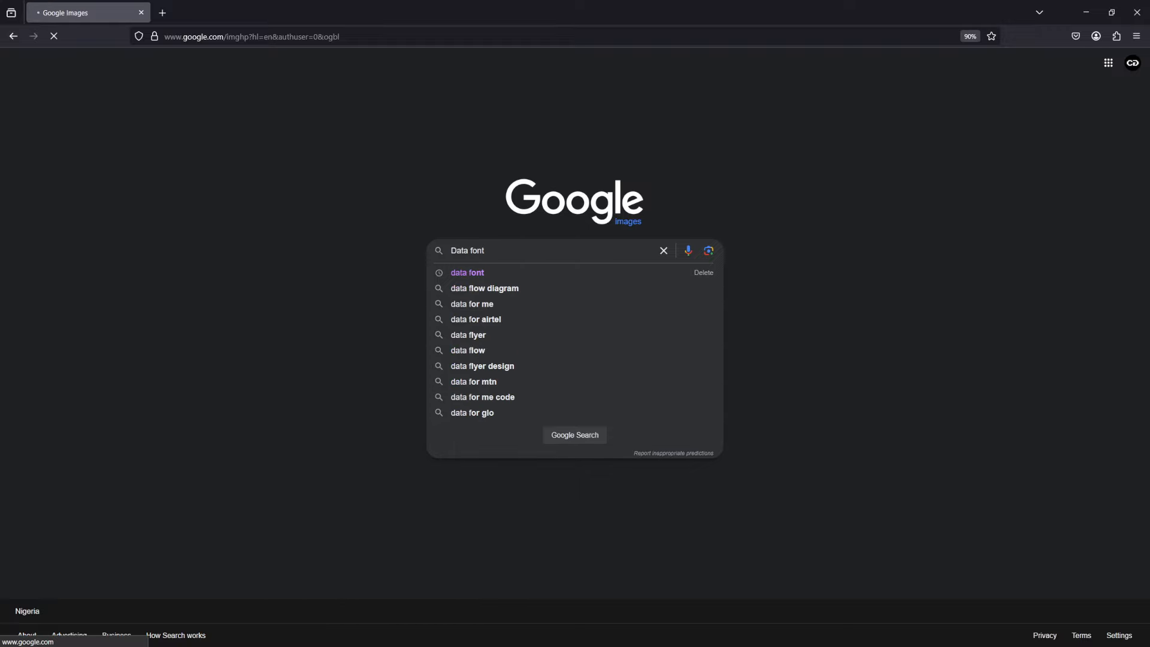
key("Return")
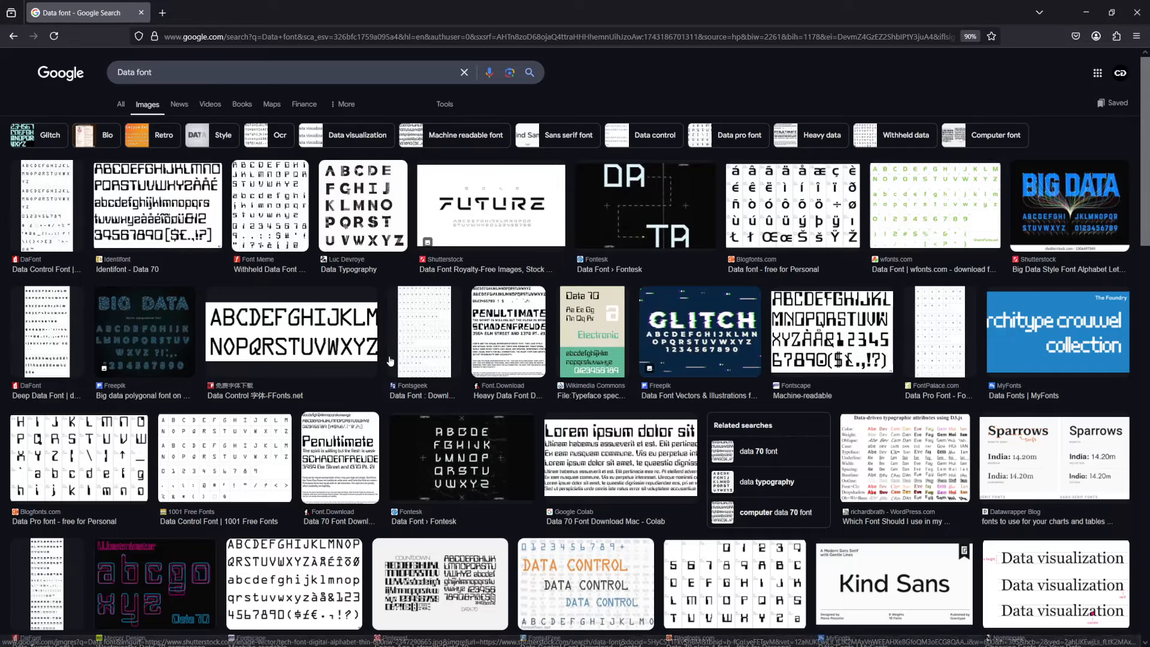
left_click(390, 361)
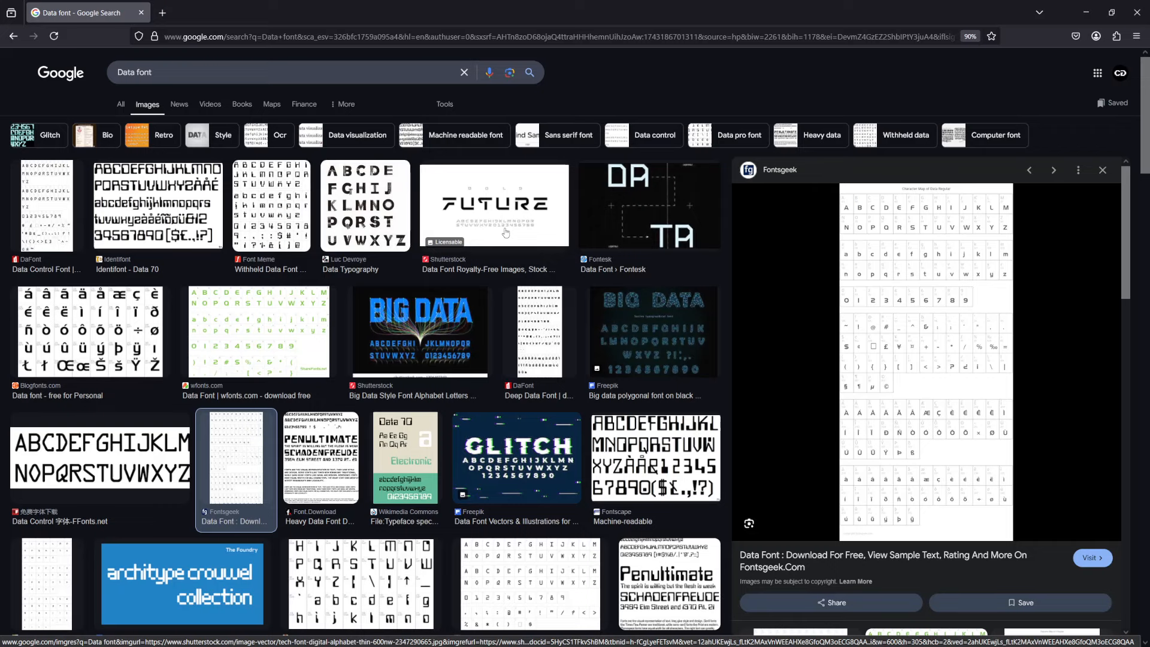
left_click(118, 461)
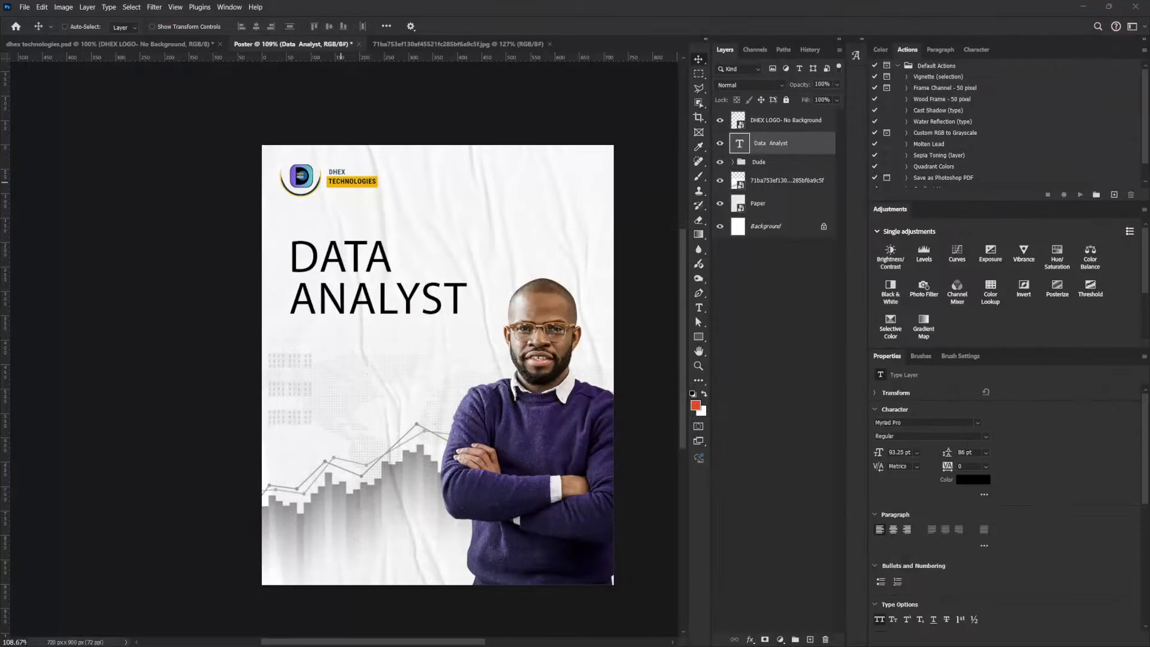
In Photoshop, turn off all caps for the Data Analyst title and set its font to Fedra Mono Std Bold
double_click(738, 143)
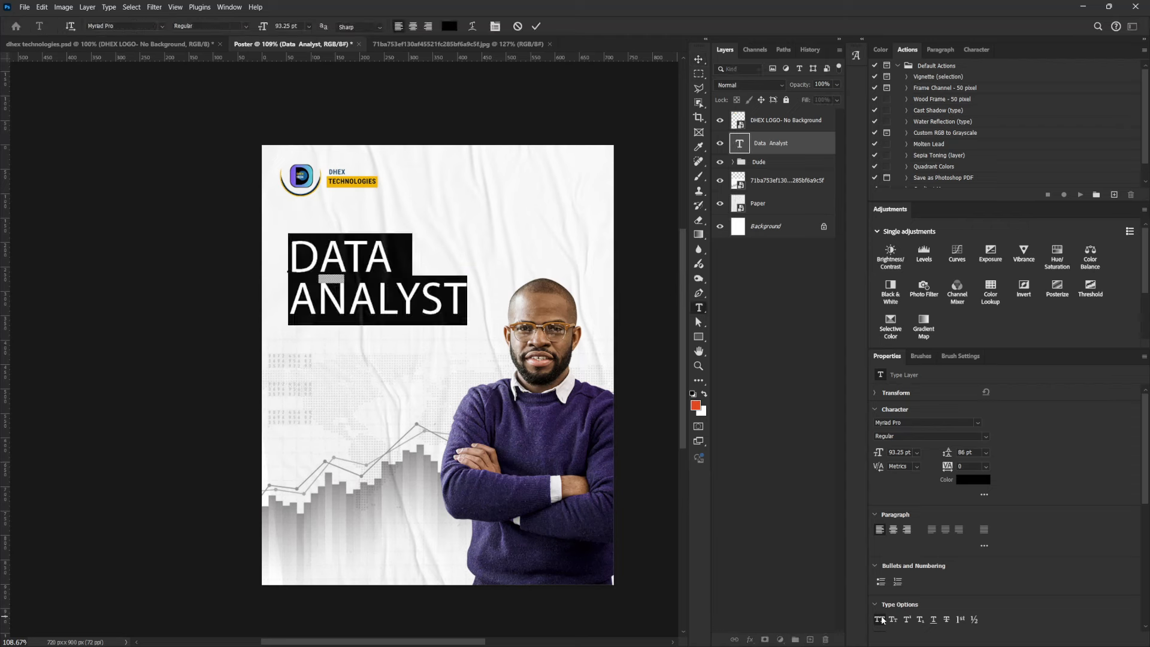
key("ctrl+shift+k")
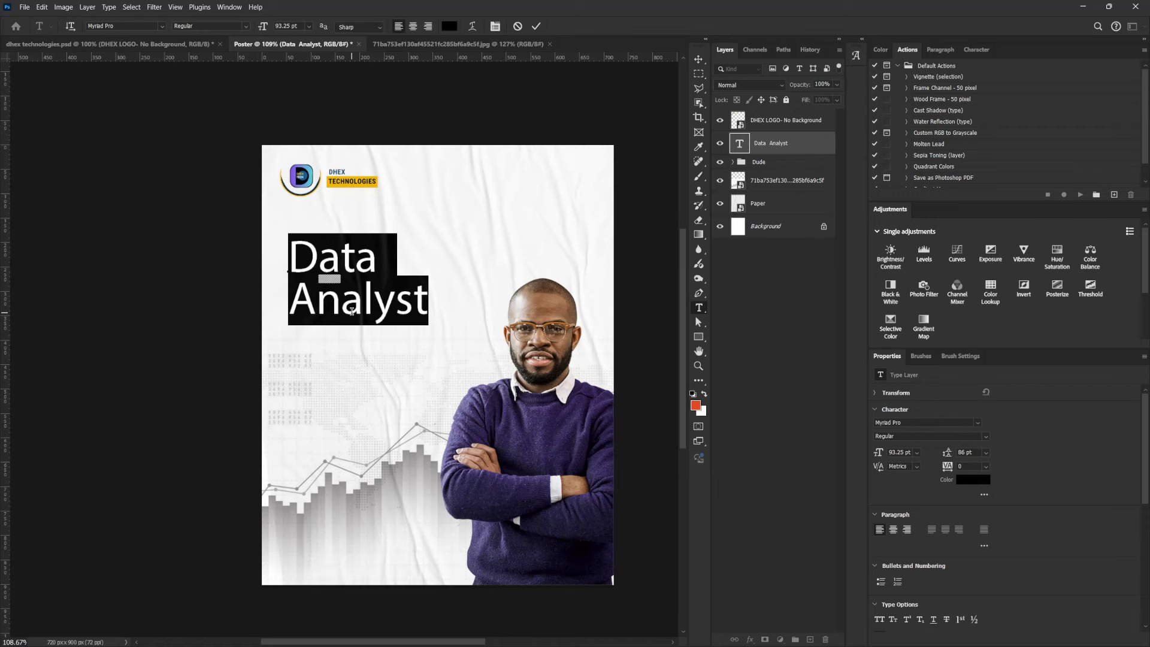
left_click(910, 422)
type("fed")
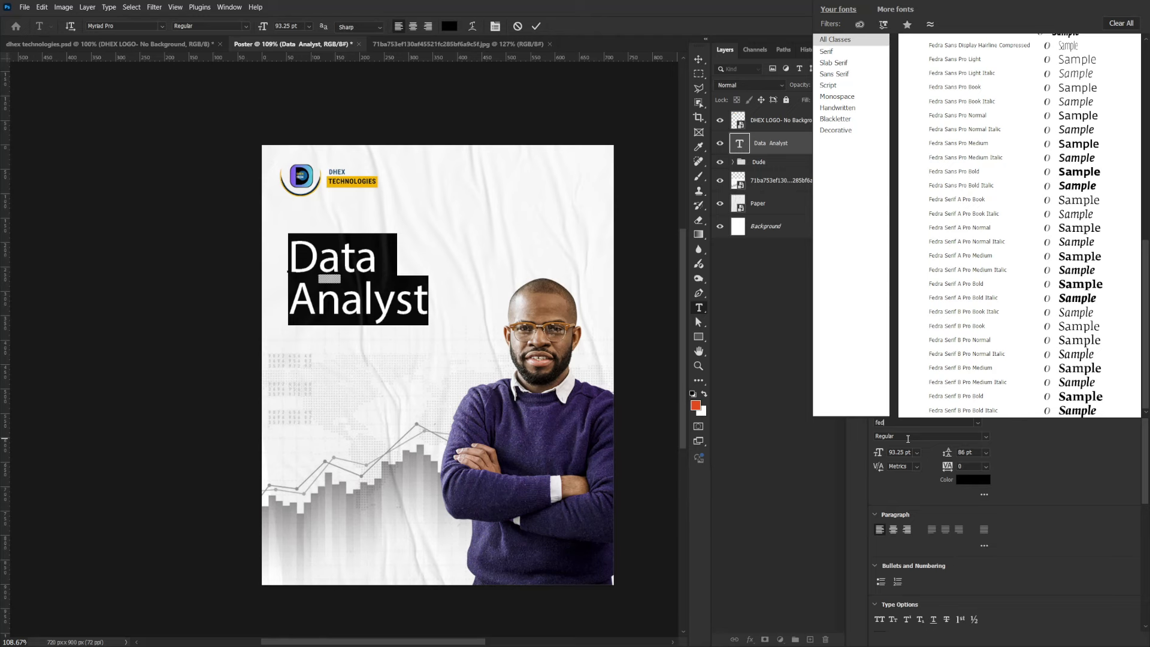
type("ra mo")
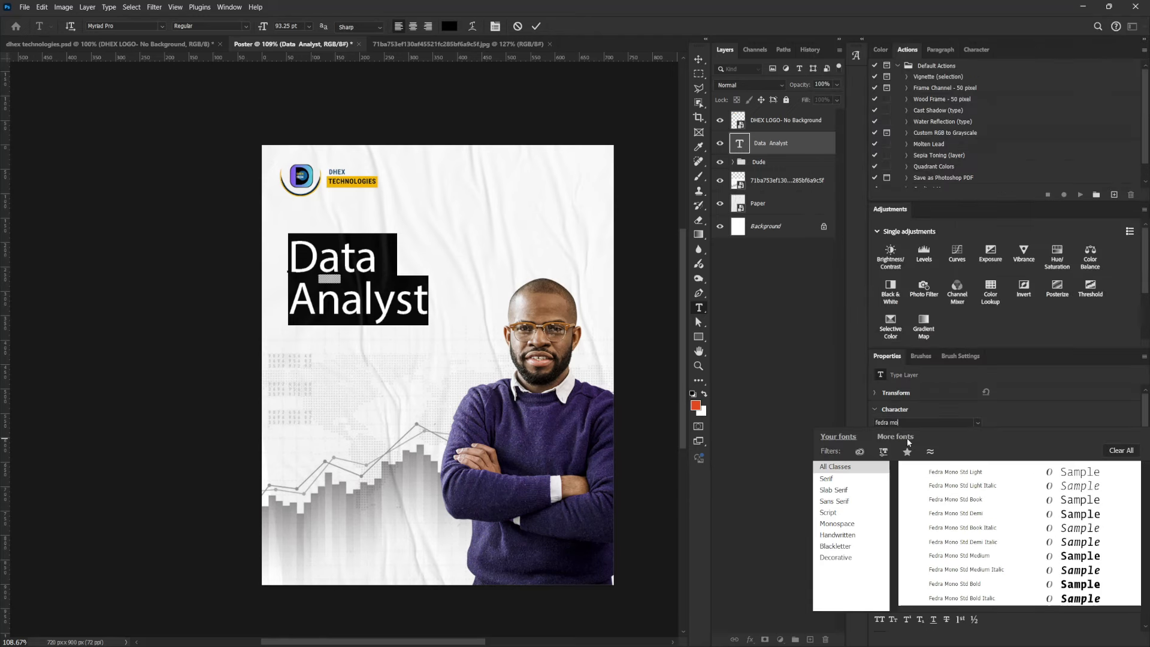
left_click(1088, 556)
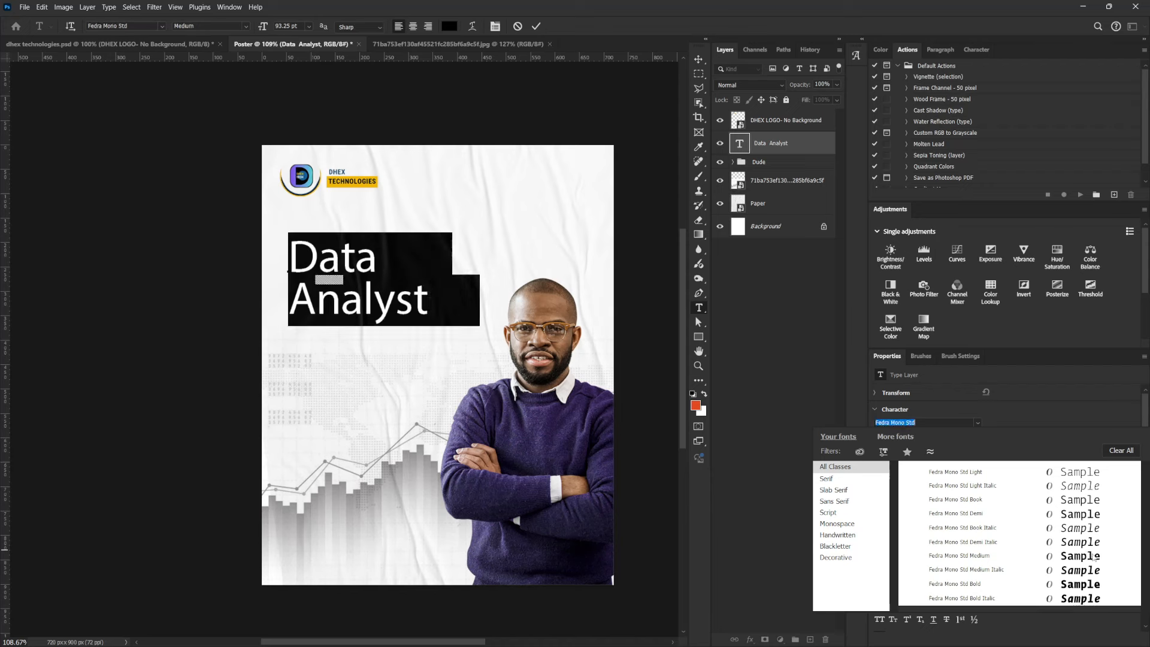
left_click(1094, 589)
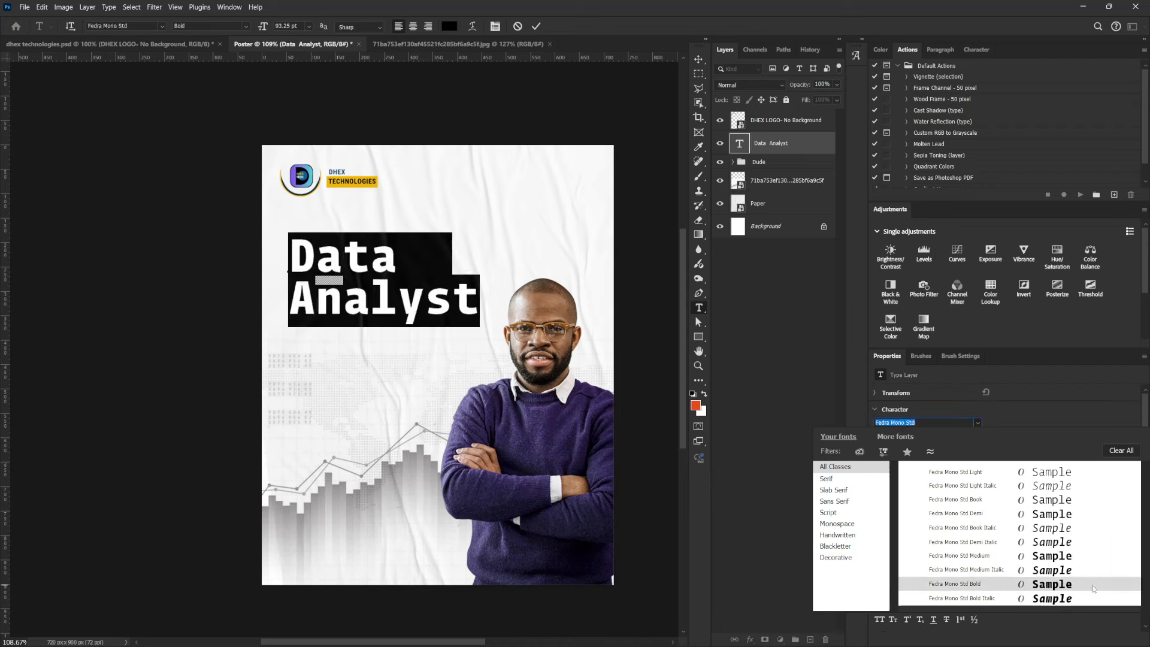
key("Return")
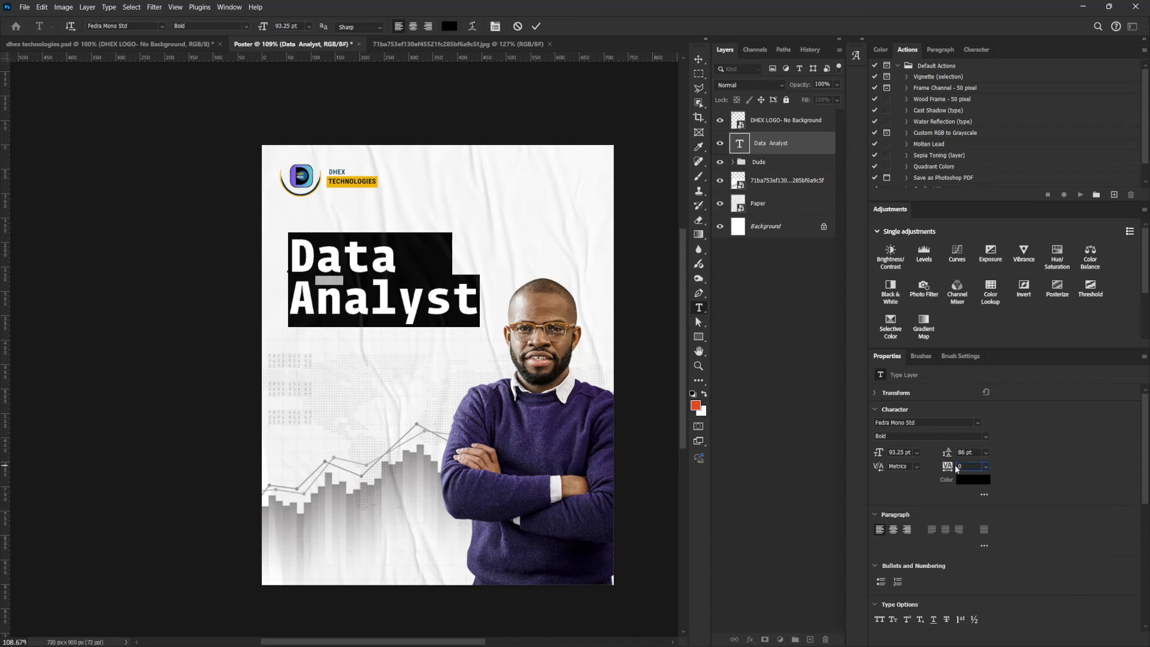
Set the Data Analyst title's tracking to -60 and its leading to 82 pt
key("Down")
key("Down")
key("Down")
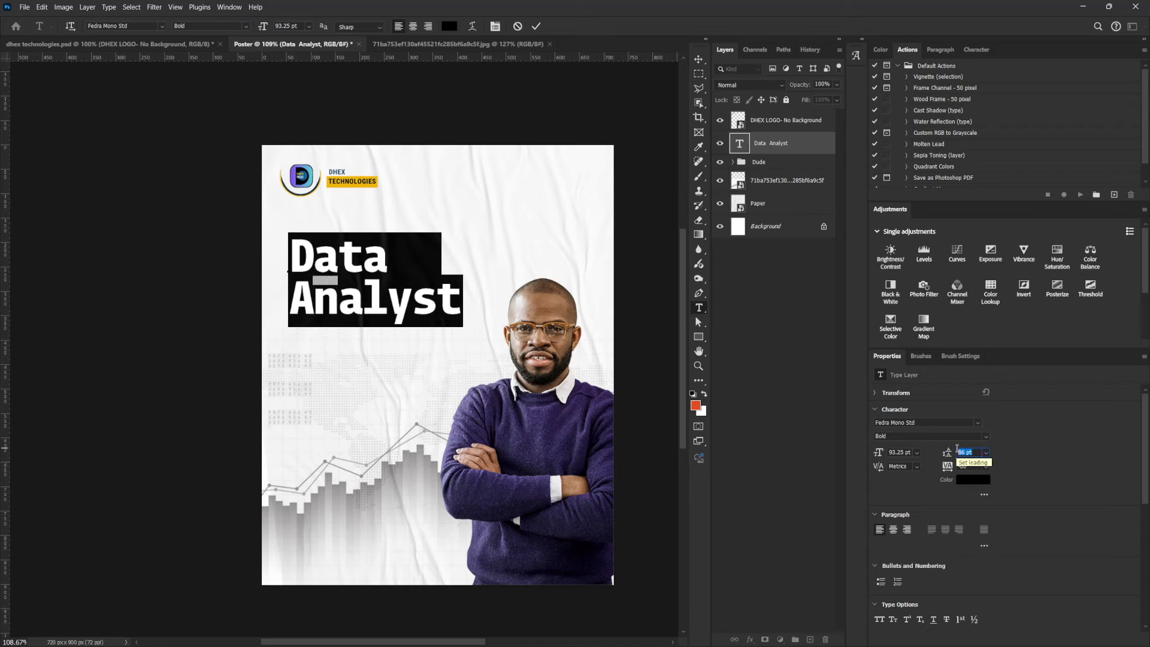
key("shift+Tab")
key("Down")
key("Down")
key("Down")
key("Down")
key("Down")
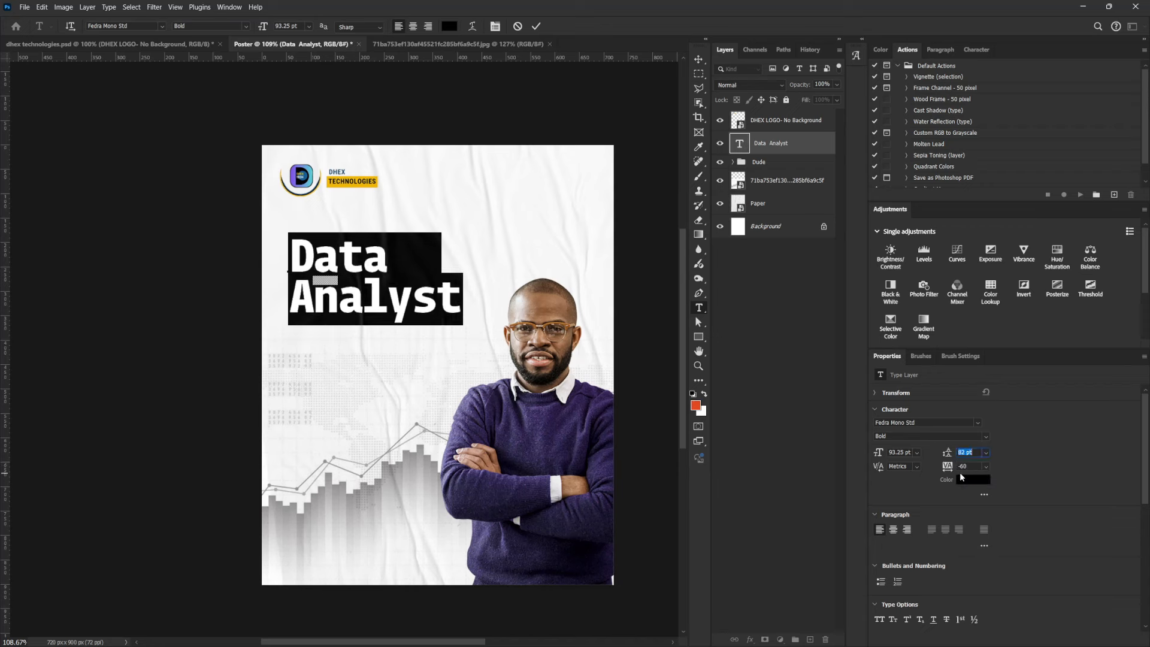
Scale the Data Analyst title up to about 118% and move it slightly lower on the poster, beside the man's face
left_click(763, 144)
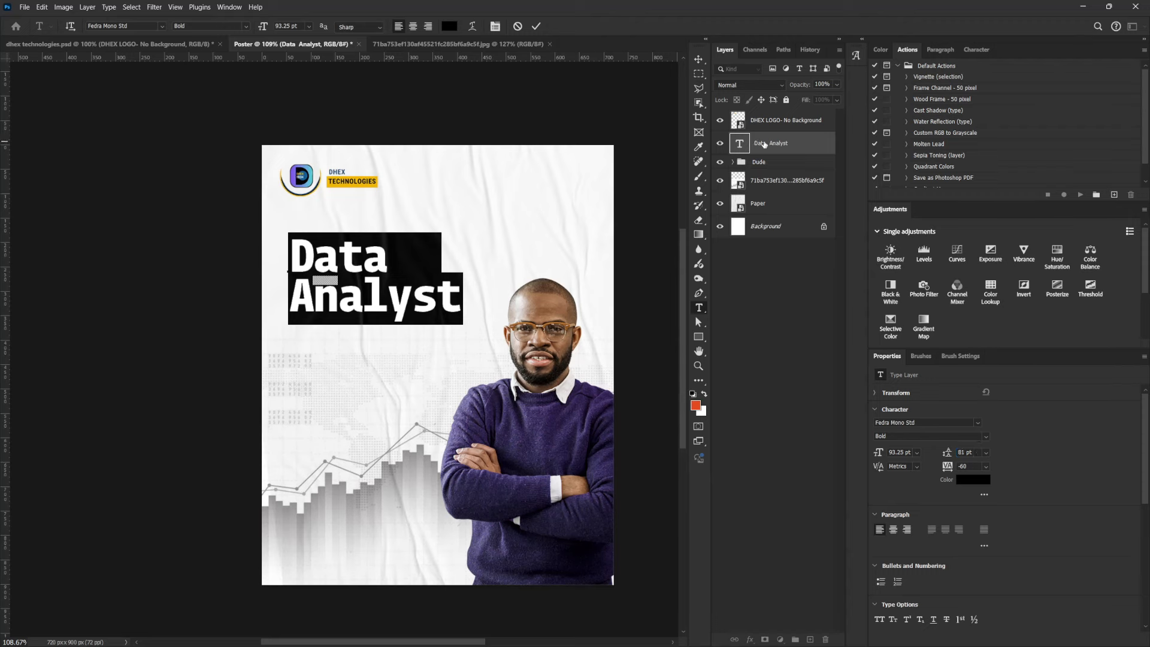
key("v")
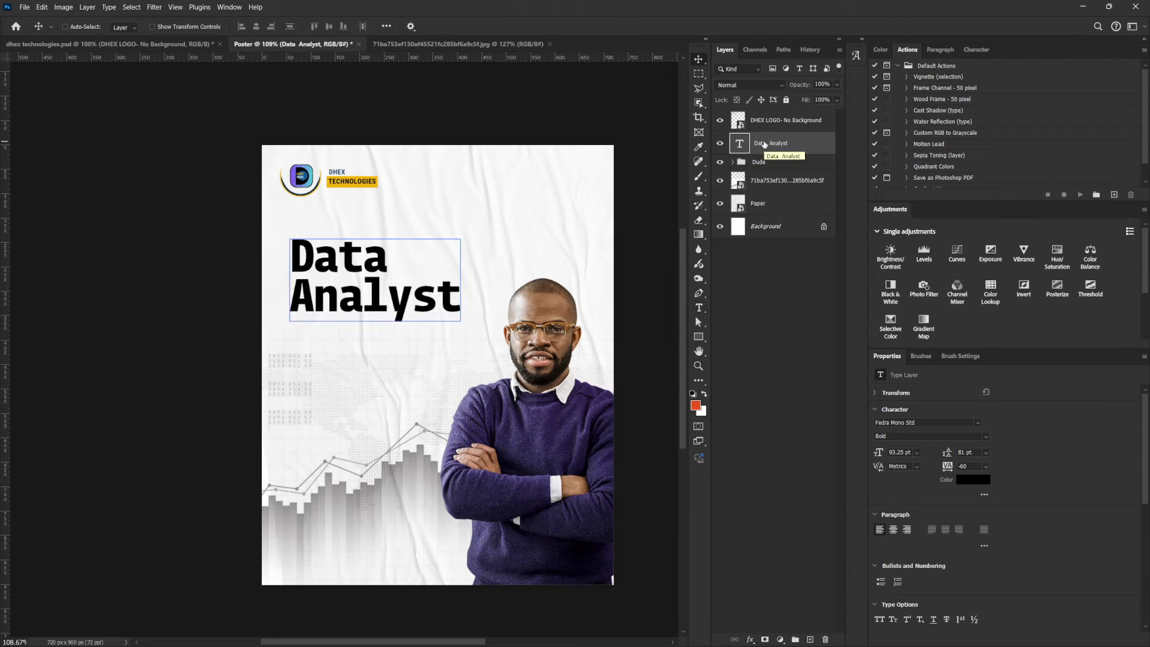
left_click(440, 427, "ctrl")
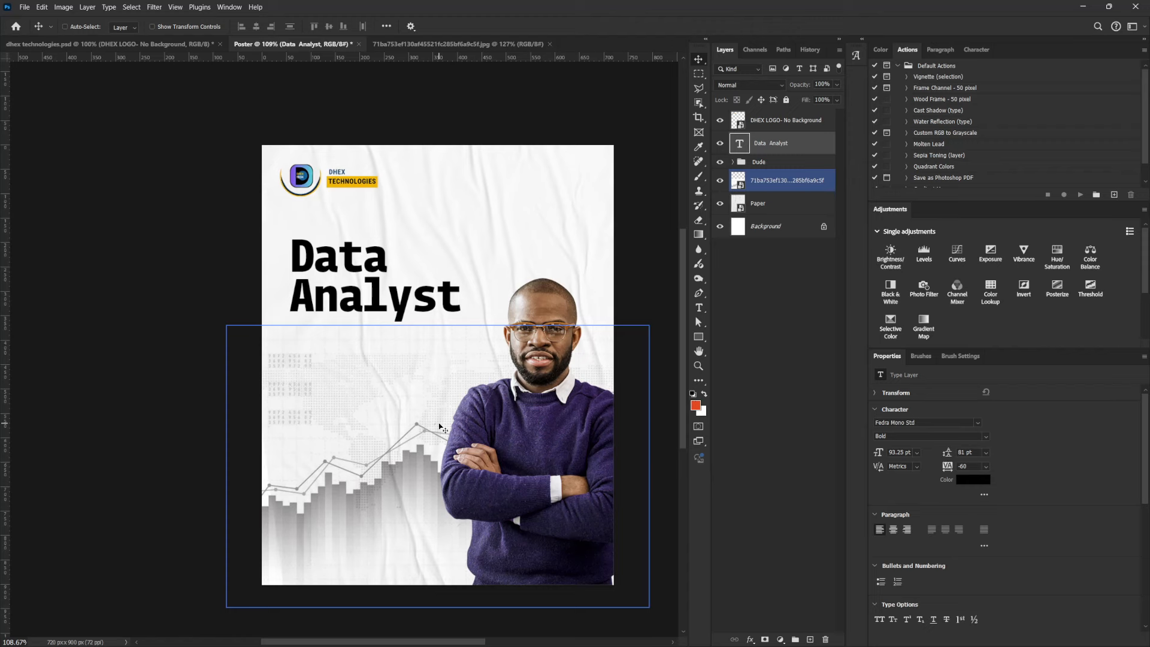
left_click(391, 319, "ctrl")
key("ctrl+t")
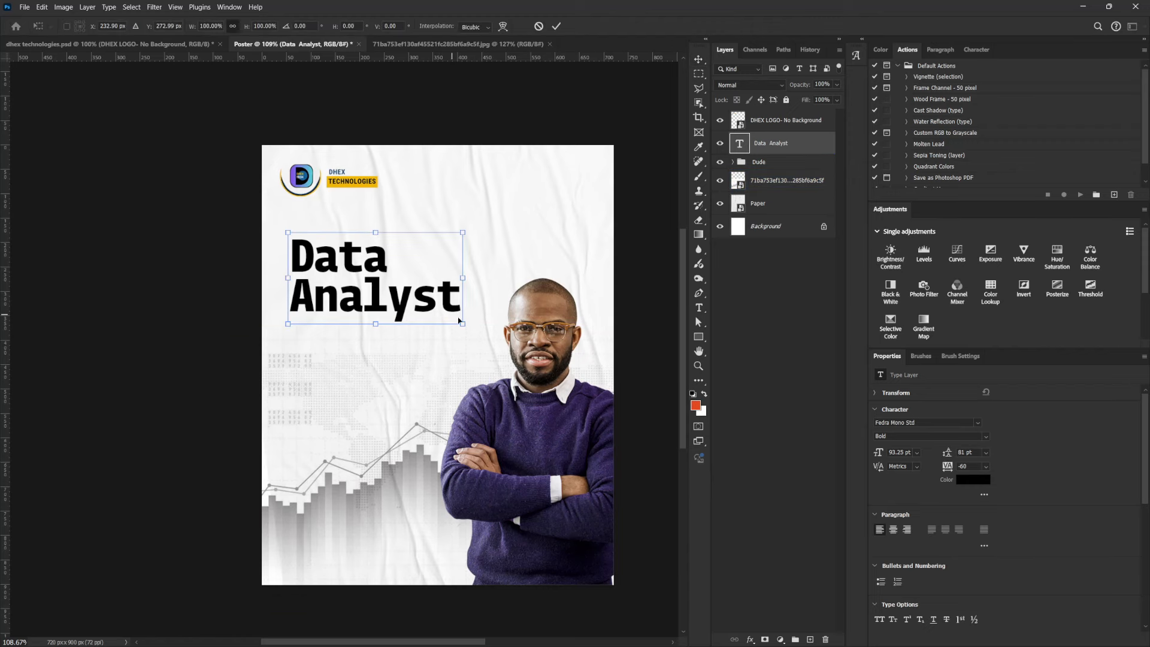
left_click_drag(462, 324, 496, 342)
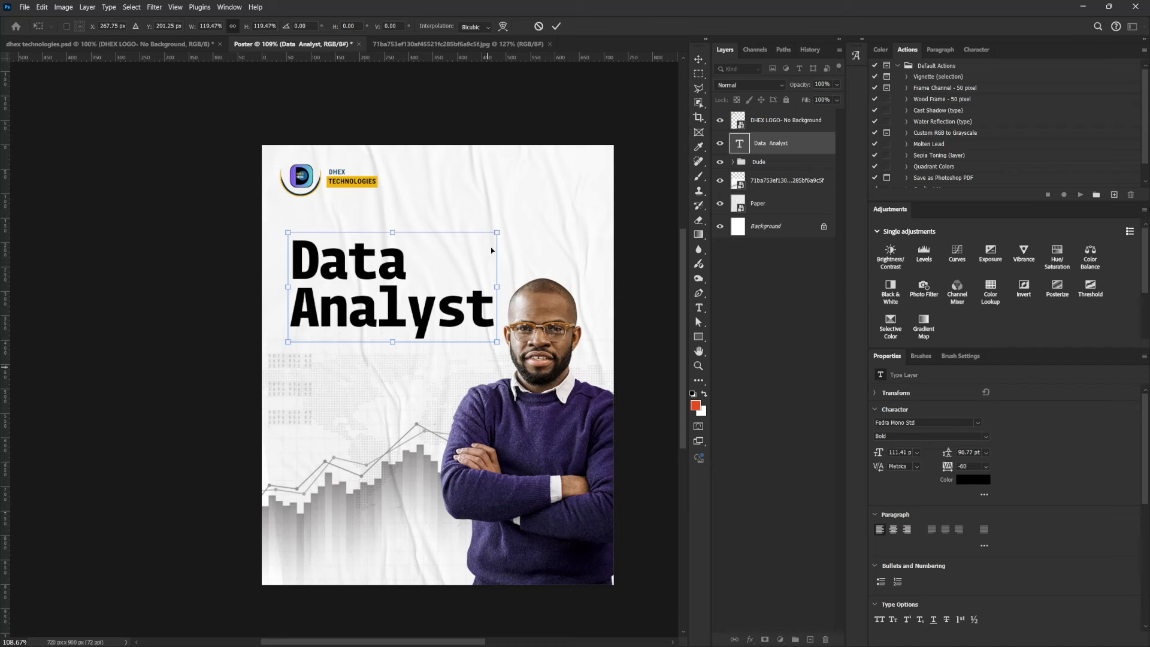
left_click_drag(497, 233, 493, 234)
left_click_drag(403, 301, 403, 325)
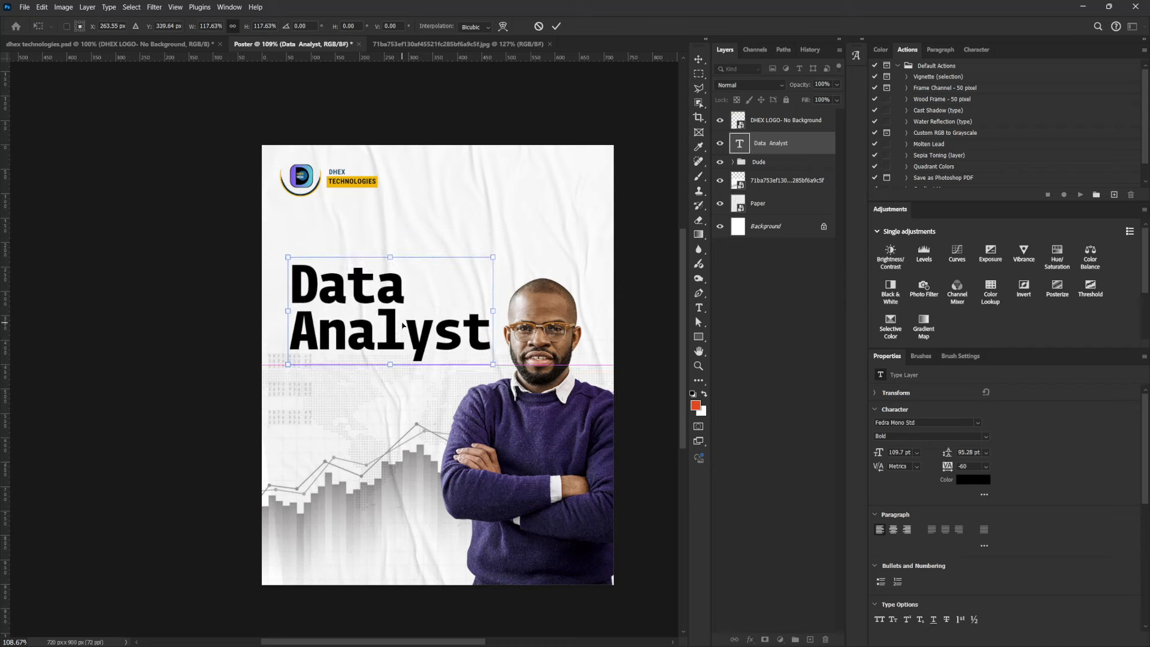
key("Return")
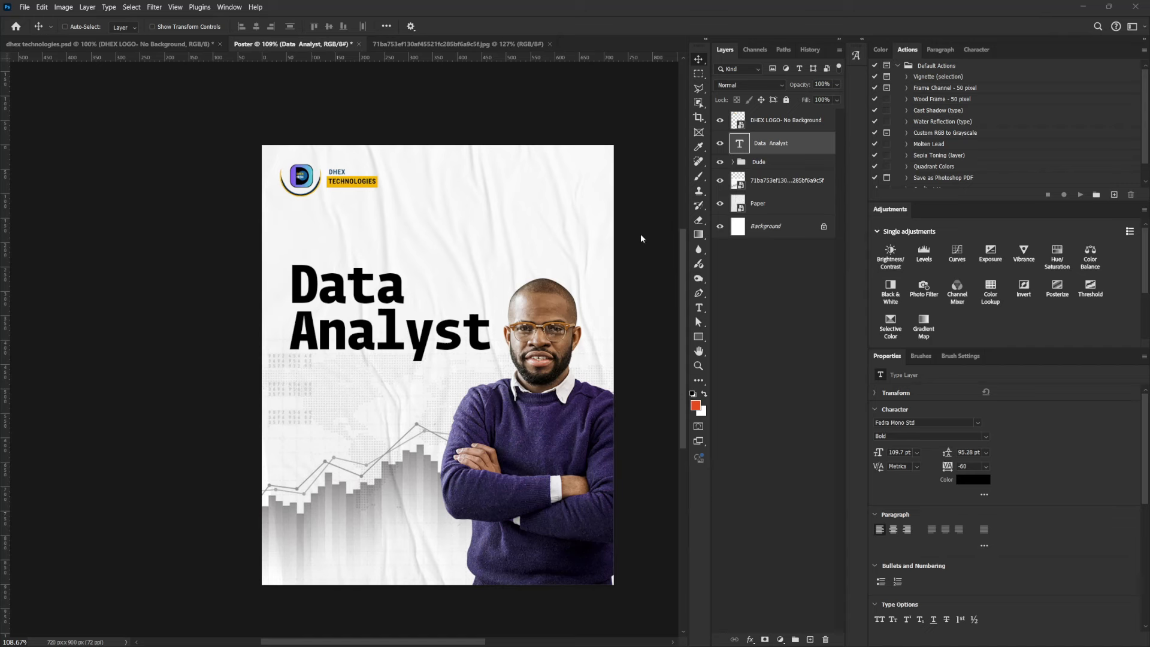
Add a new text line reading "Become a certified" above the Data Analyst title
left_click(698, 307)
left_click(321, 230)
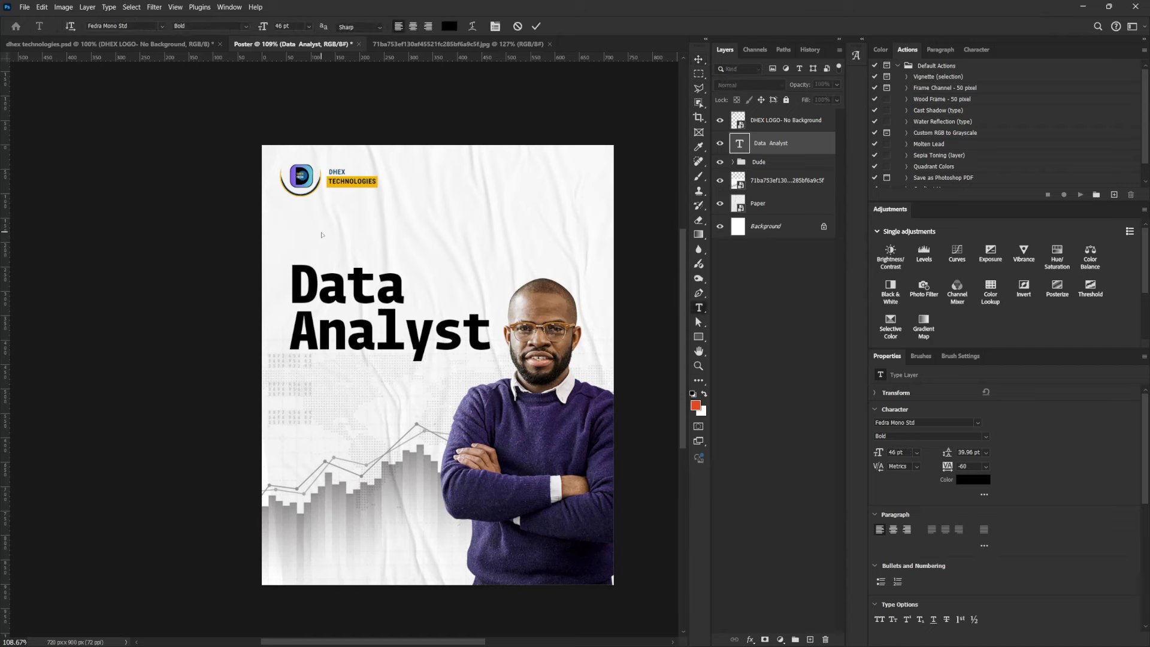
type("Become a certified")
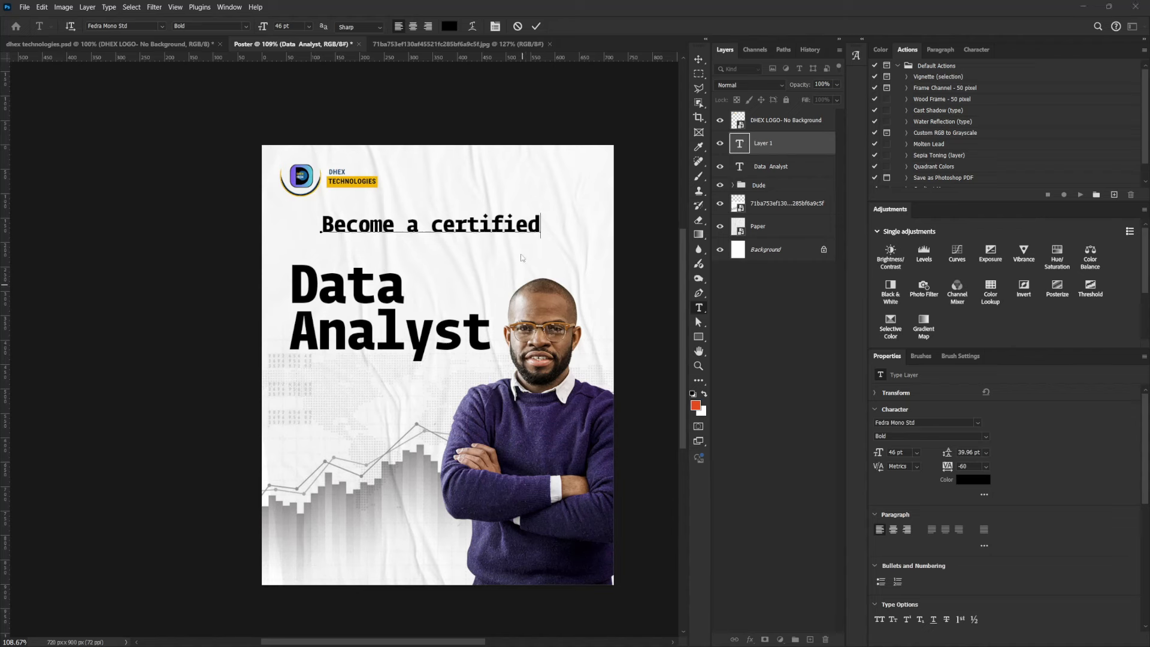
left_click(700, 60)
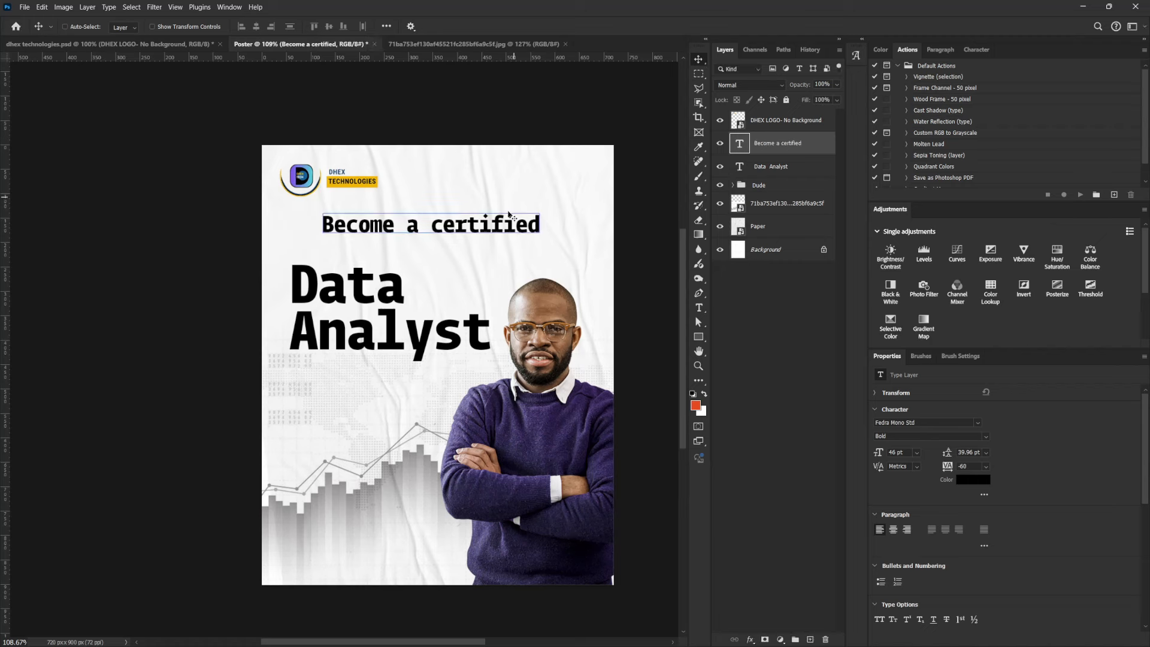
Align the "Become a certified" line with the title's left edge and scale it down to about 52%, just above the title
left_click_drag(494, 228, 463, 245)
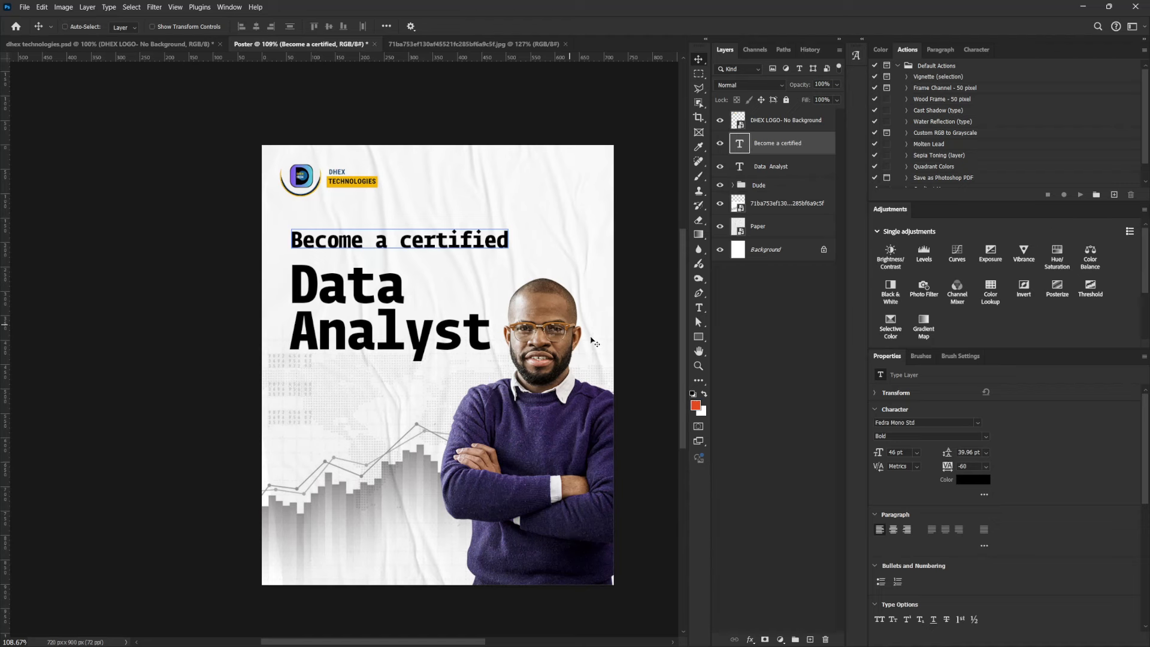
key("ctrl")
key("ctrl+t")
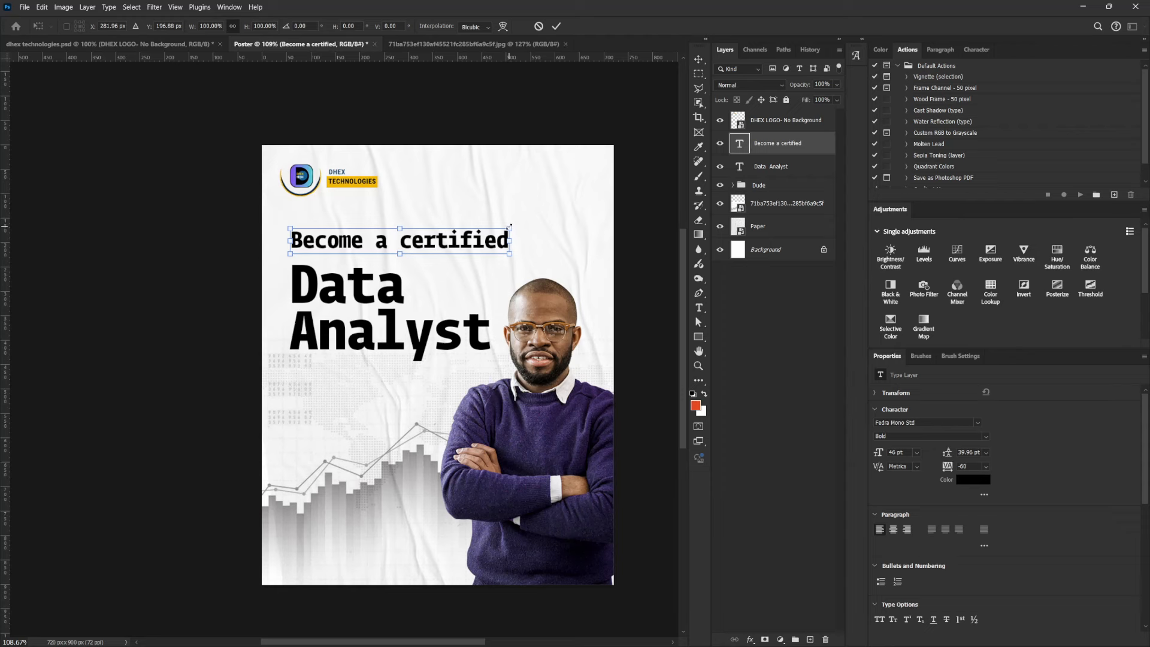
left_click_drag(509, 228, 406, 239)
key("Return")
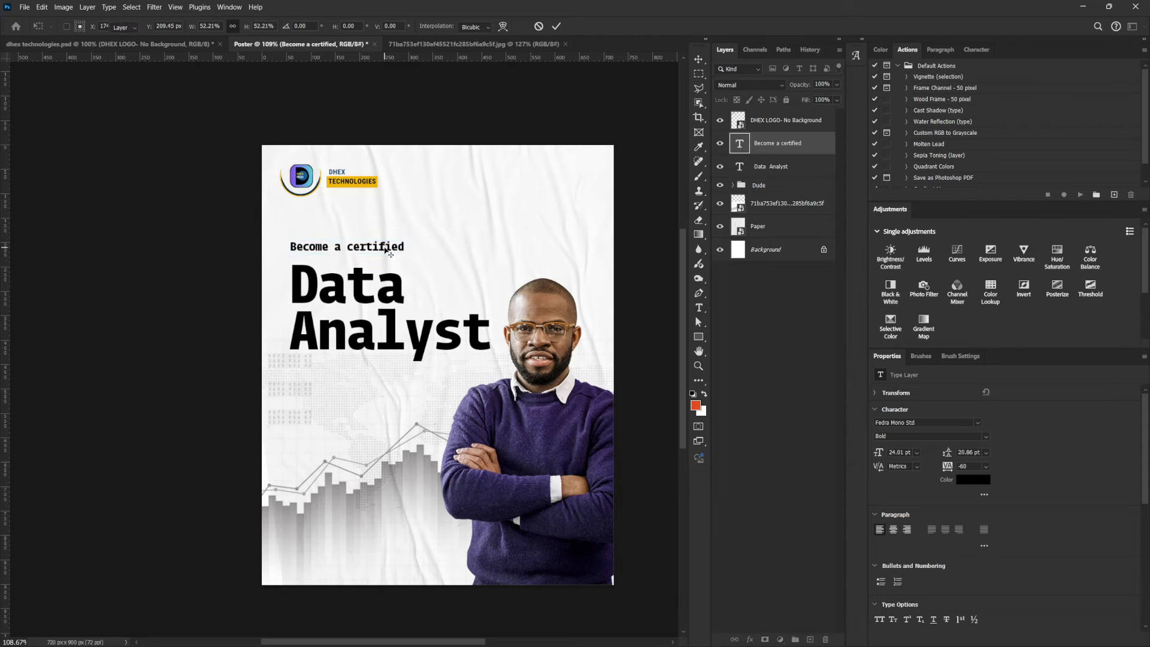
Set the font of the "Become a certified" line to Gotham Book
left_click(925, 422)
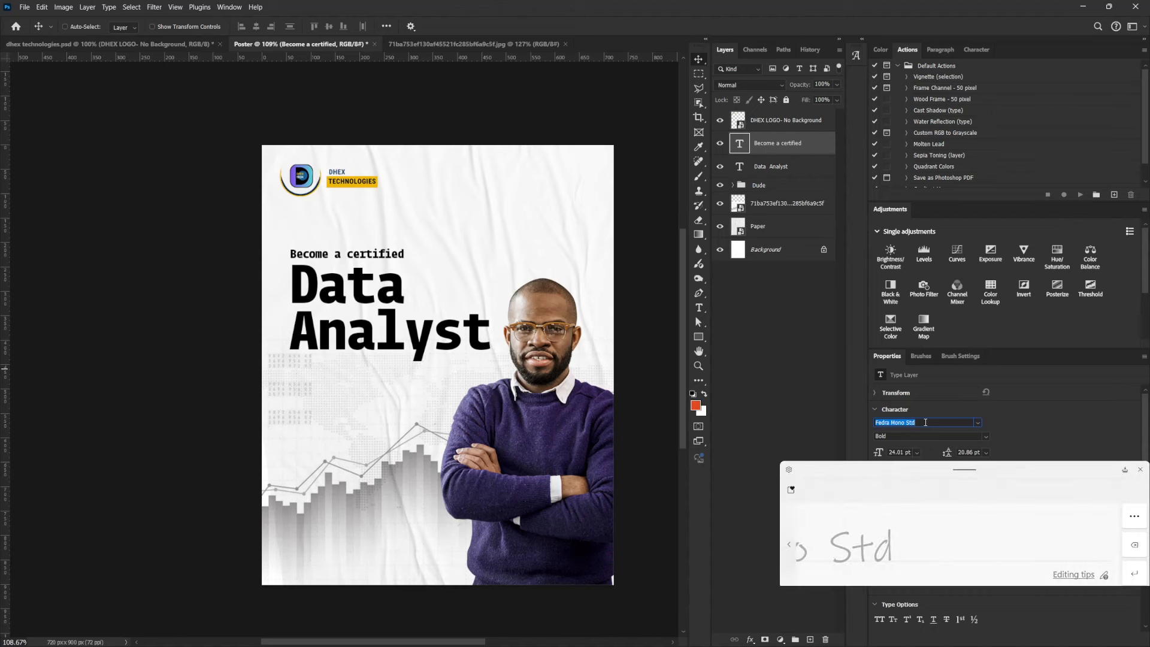
left_click(977, 423)
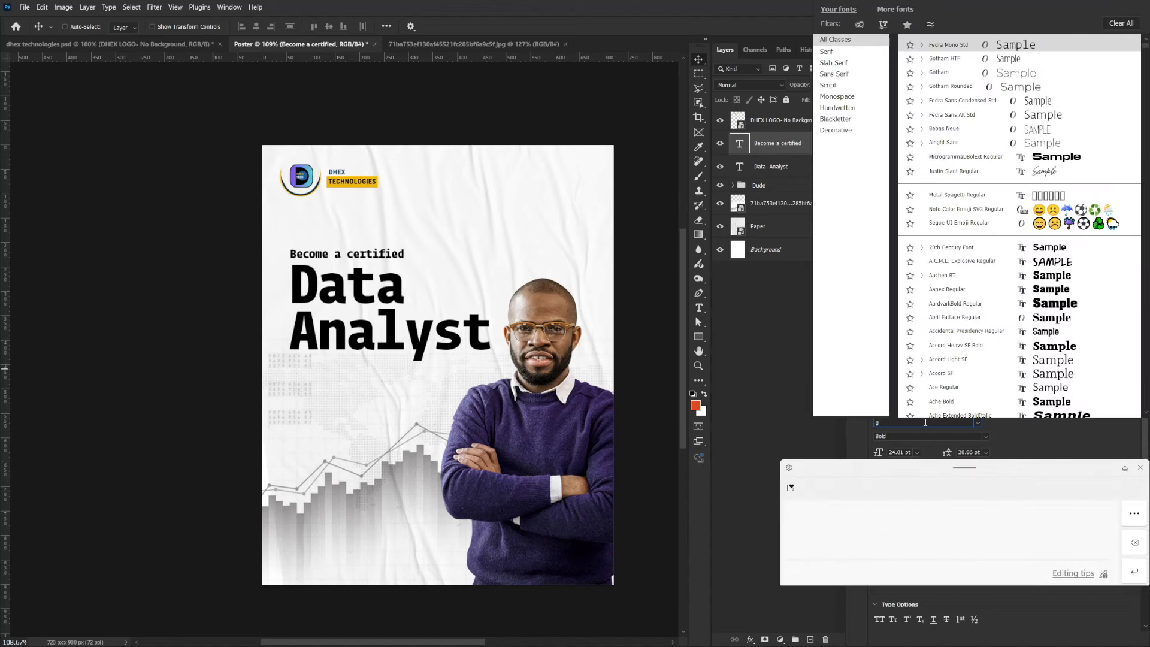
type("gotham")
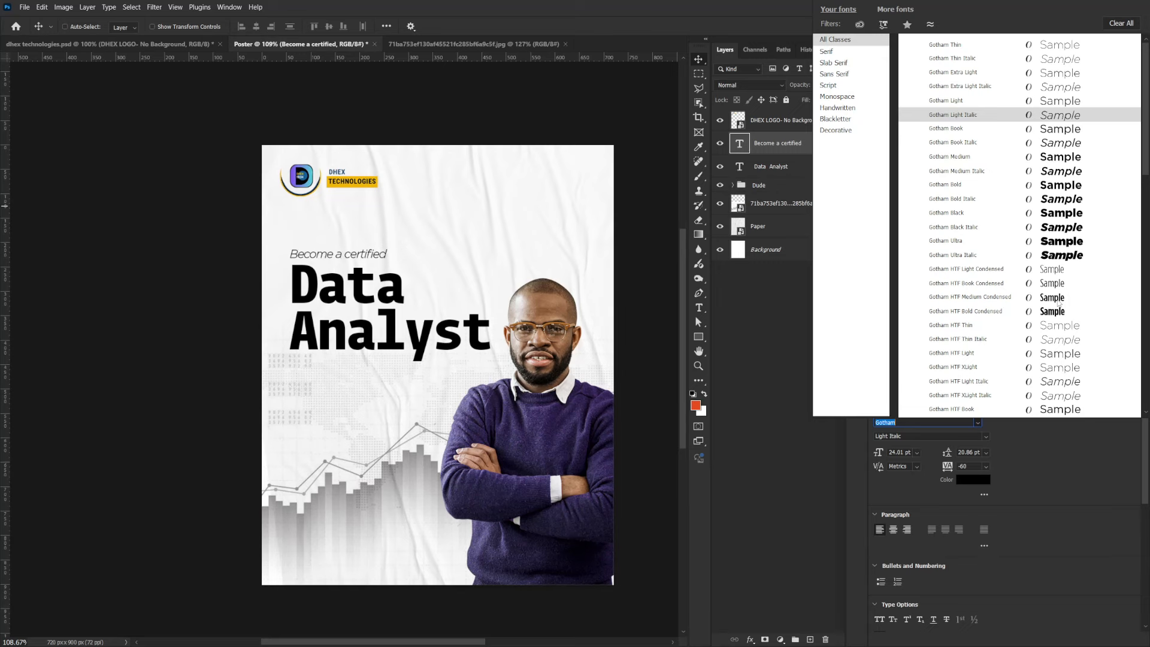
left_click(1053, 157)
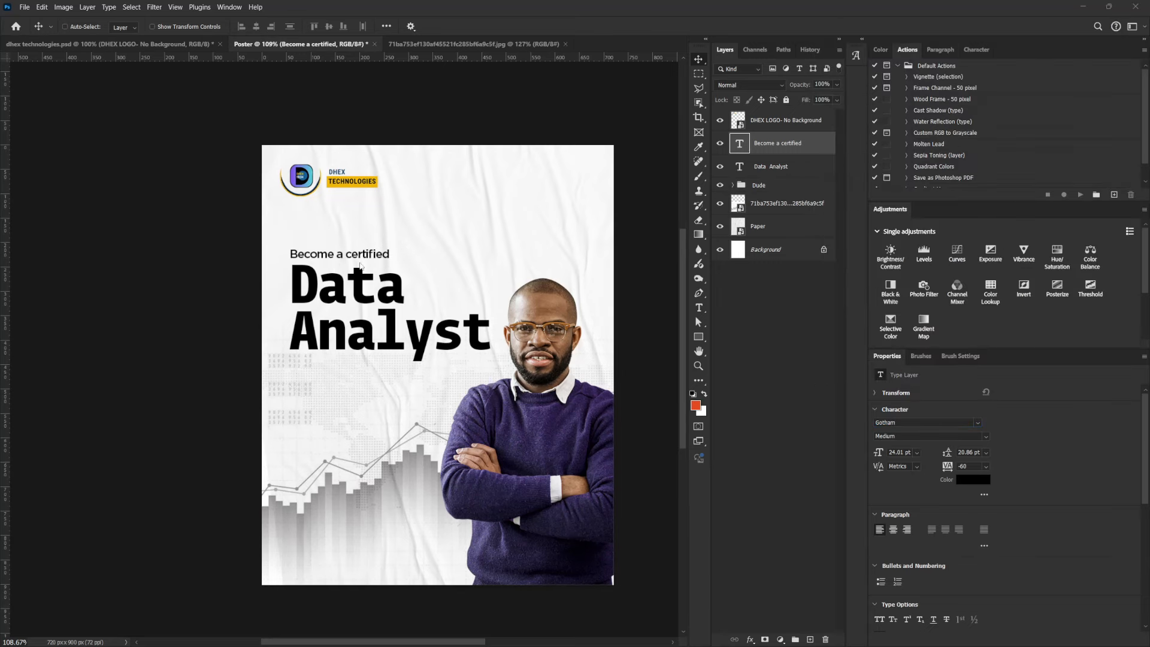
left_click(987, 435)
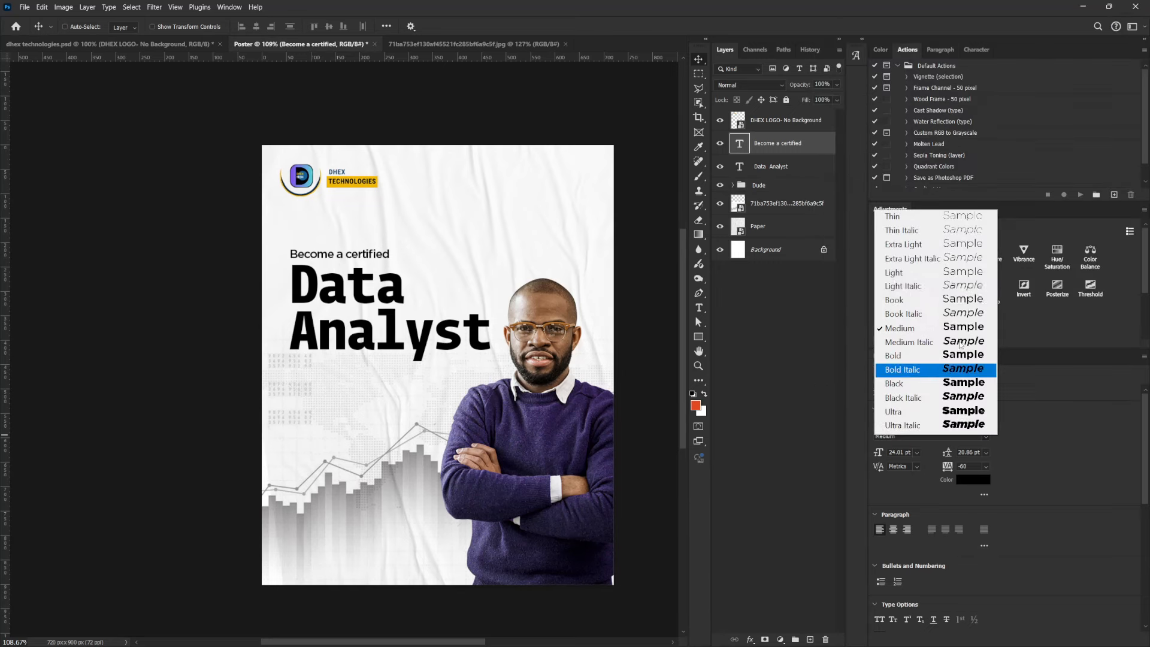
left_click(951, 301)
Make only the word "certified" in the line above the title Gotham Bold
left_click(405, 262, "ctrl")
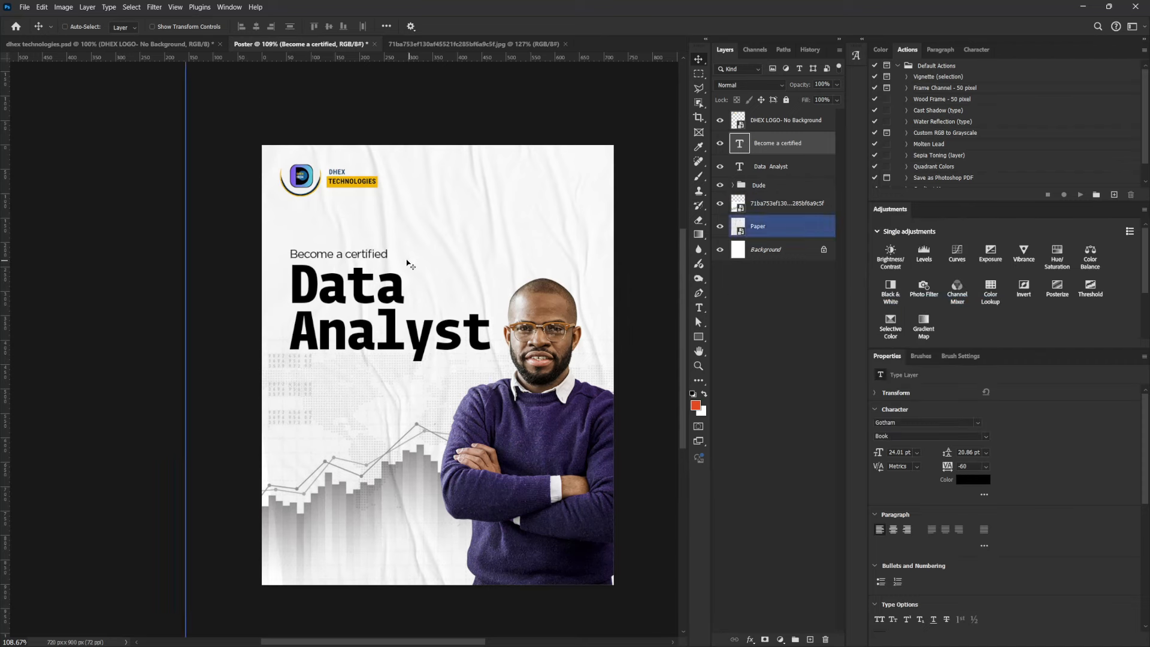
left_click(374, 256, "ctrl")
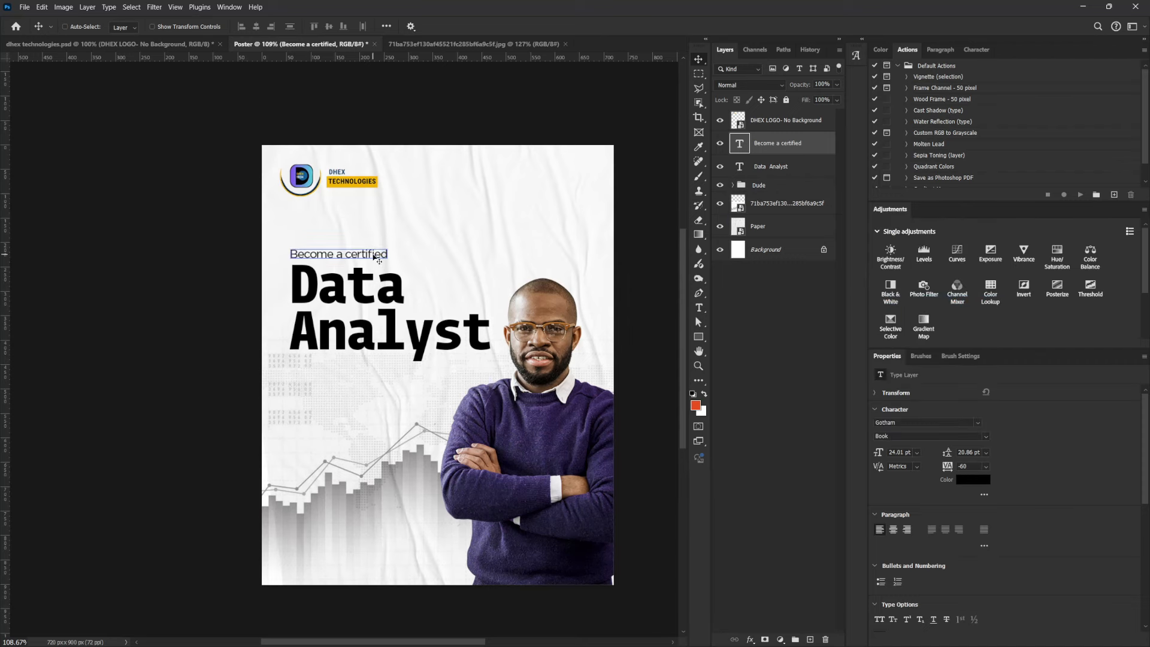
double_click(373, 256)
double_click(367, 255)
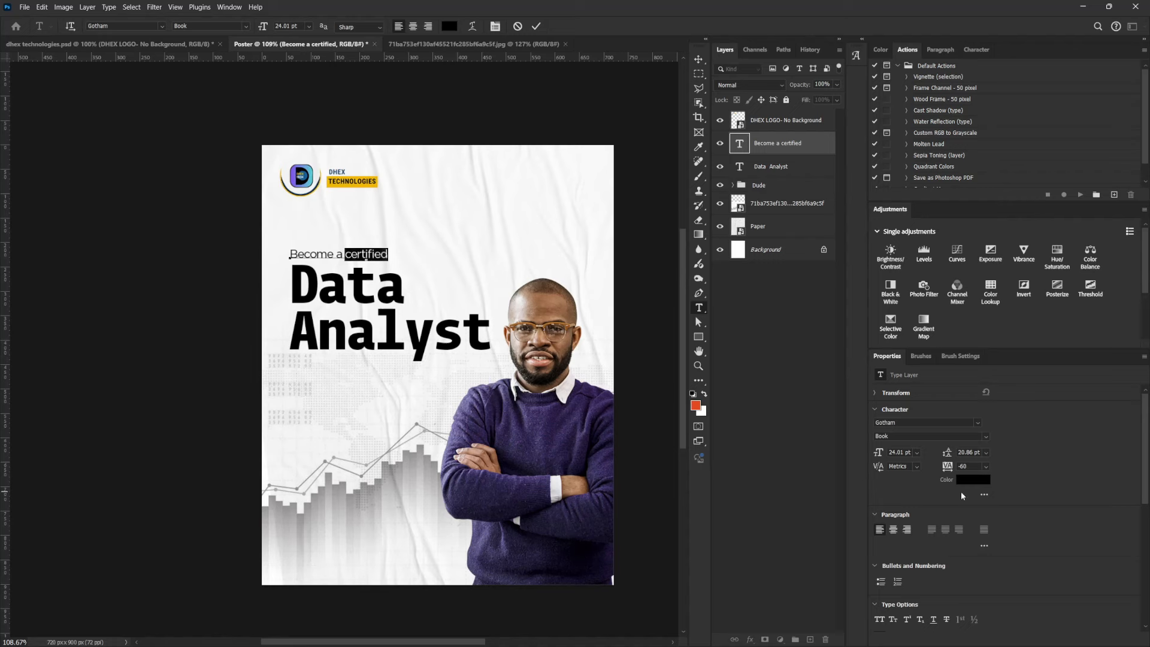
left_click(985, 436)
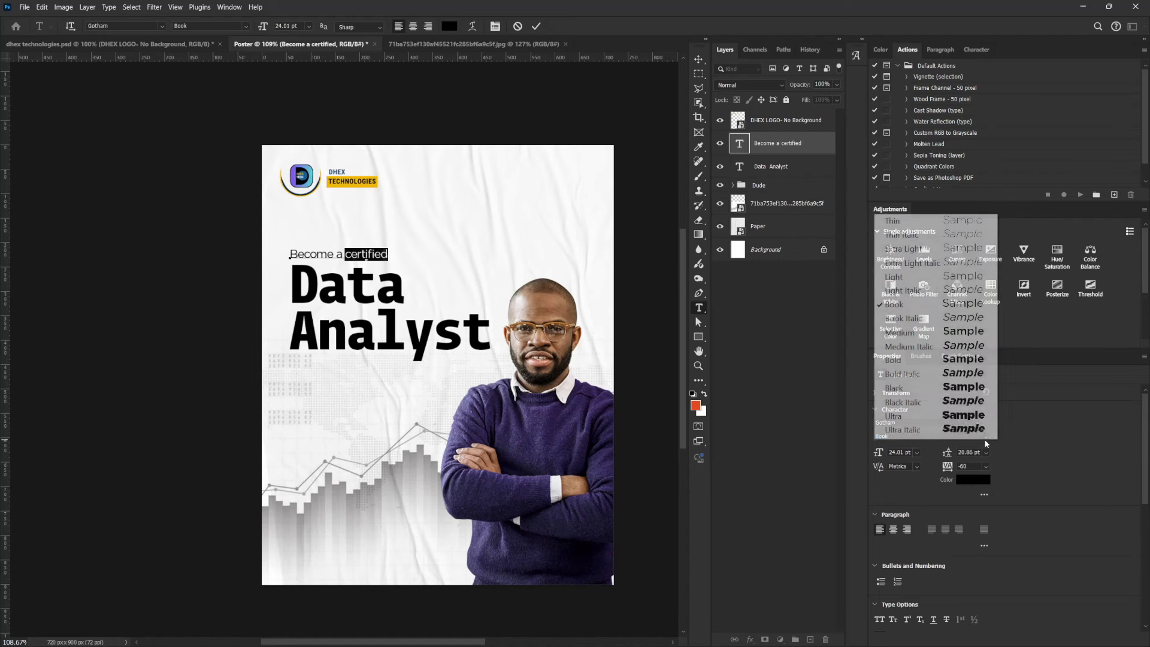
left_click(971, 362)
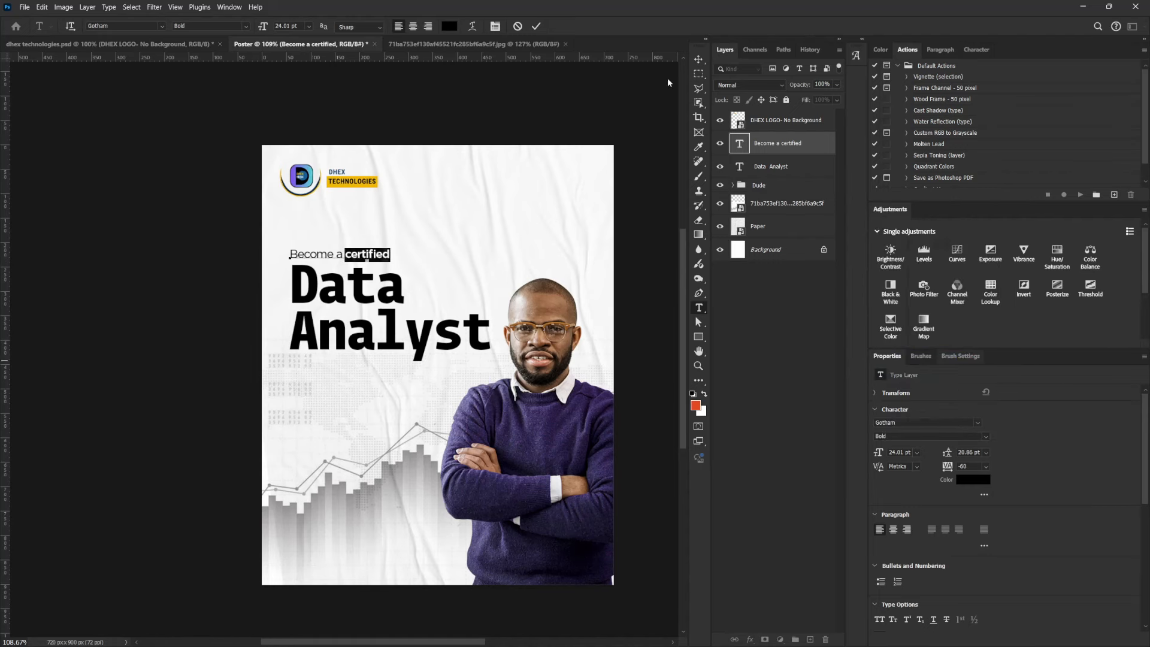
left_click(698, 59)
left_click(577, 174, "ctrl")
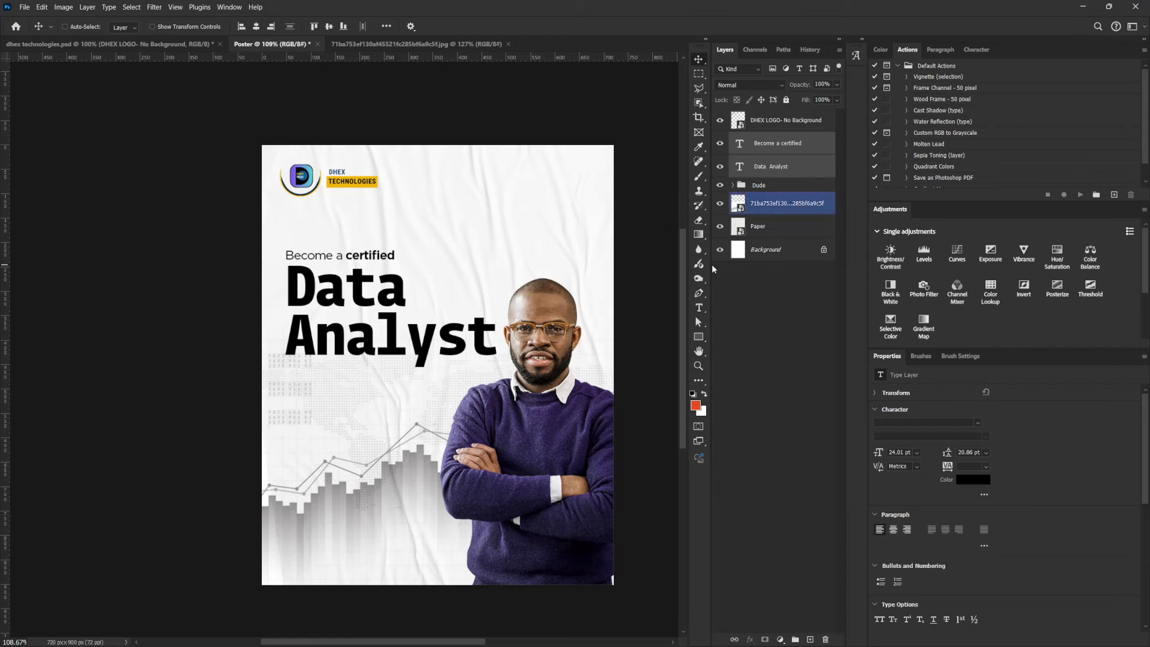
Duplicate the "Become a certified" text below the Data Analyst title and replace the copy's wording with "What You Will Learn:"
right_click(349, 273)
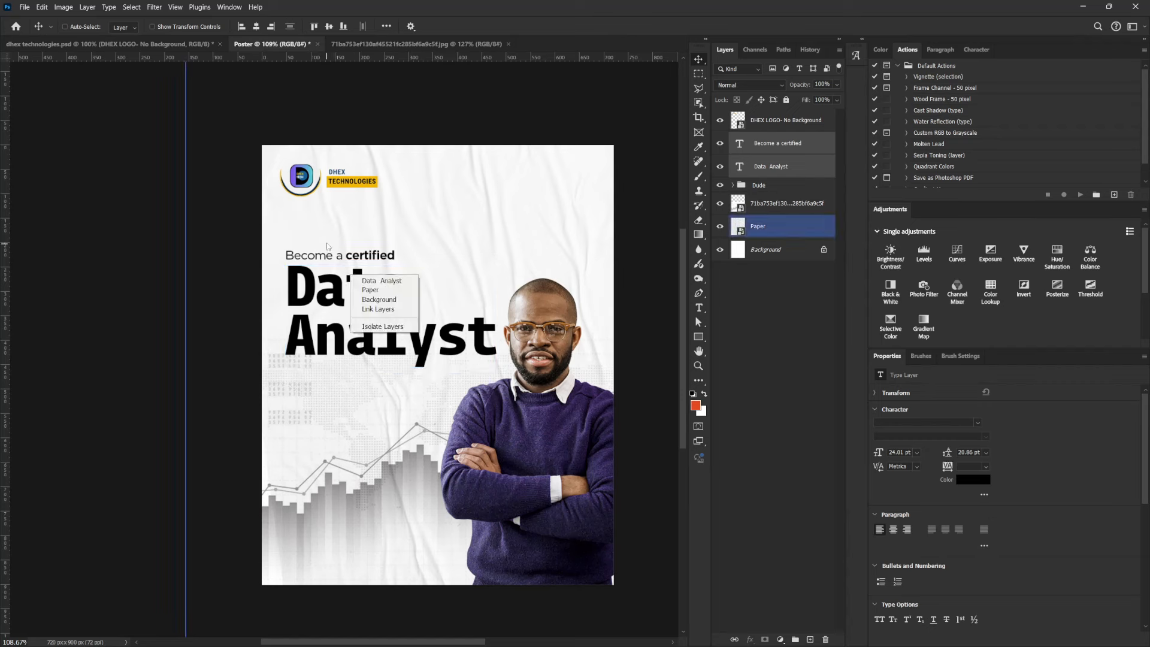
left_click(326, 244)
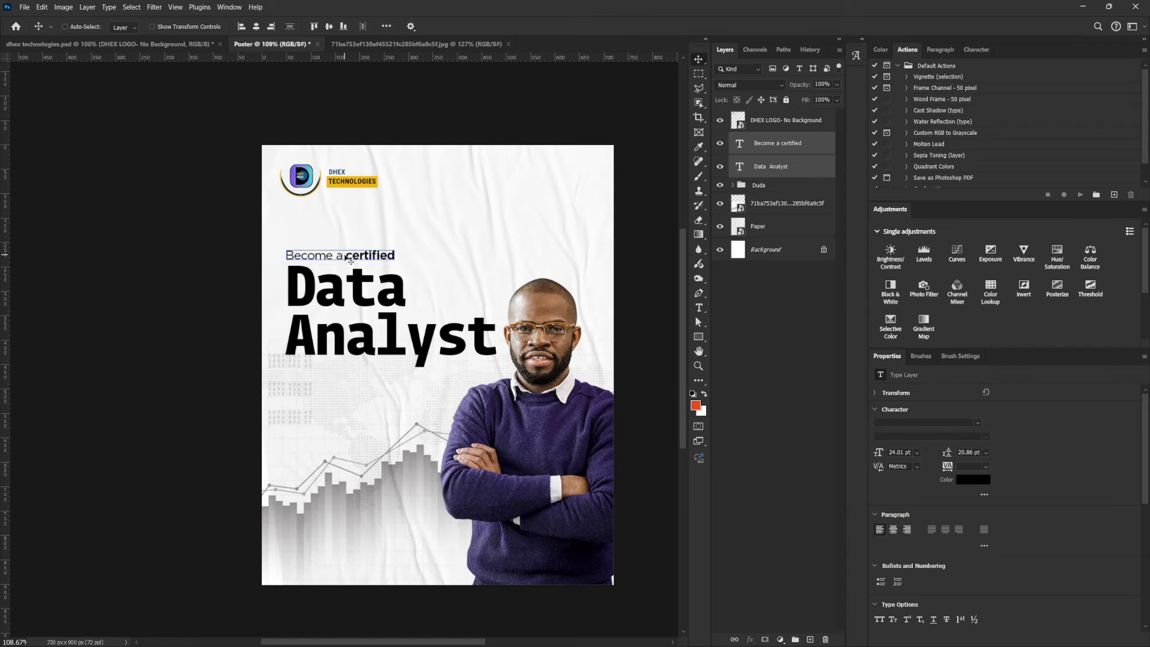
right_click(344, 257)
left_click(395, 263)
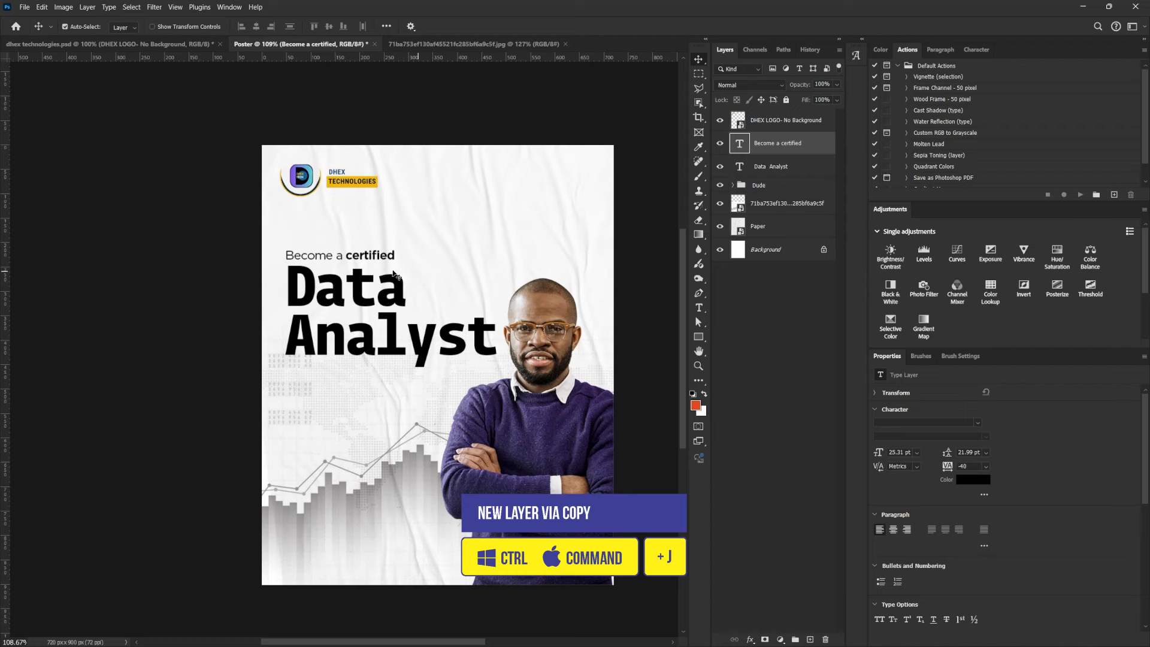
key("ctrl+j")
left_click_drag(367, 258, 374, 385)
double_click(375, 385)
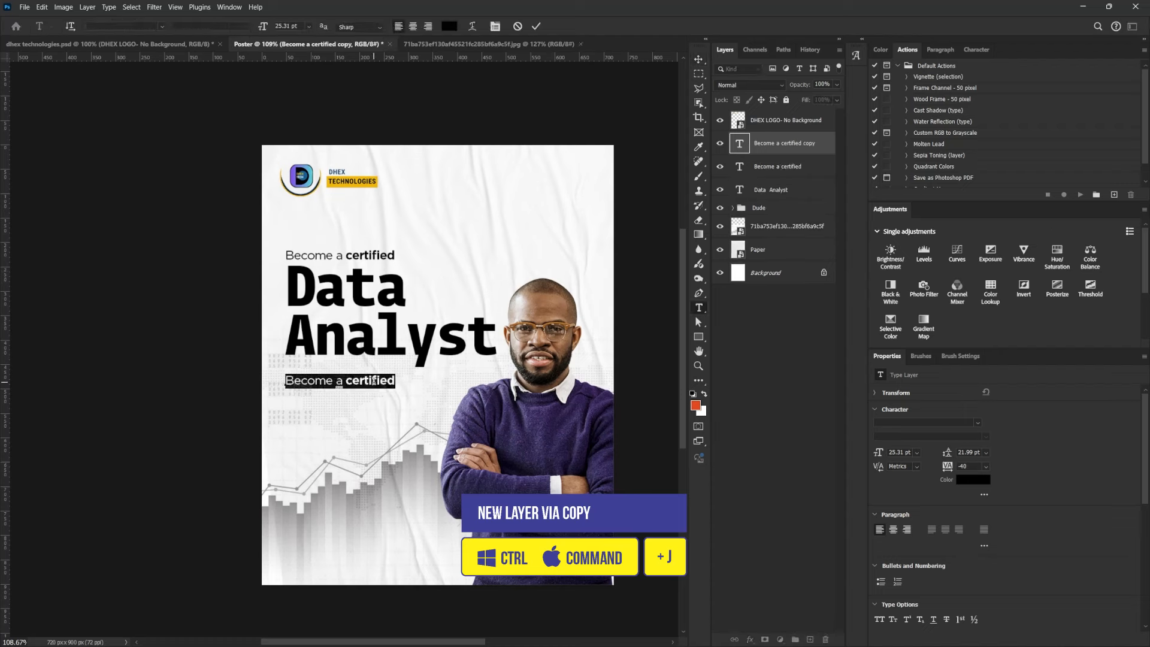
key("Right")
key("ctrl+v")
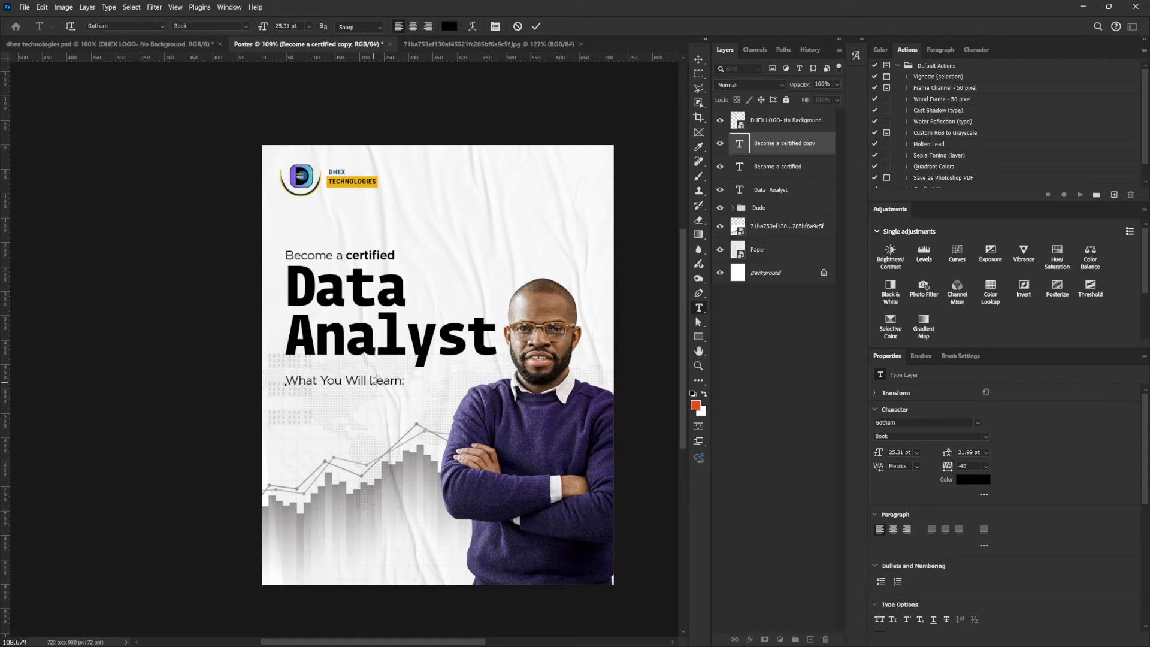
Set the whole "What You Will Learn:" line to Gotham Bold
triple_click(373, 380)
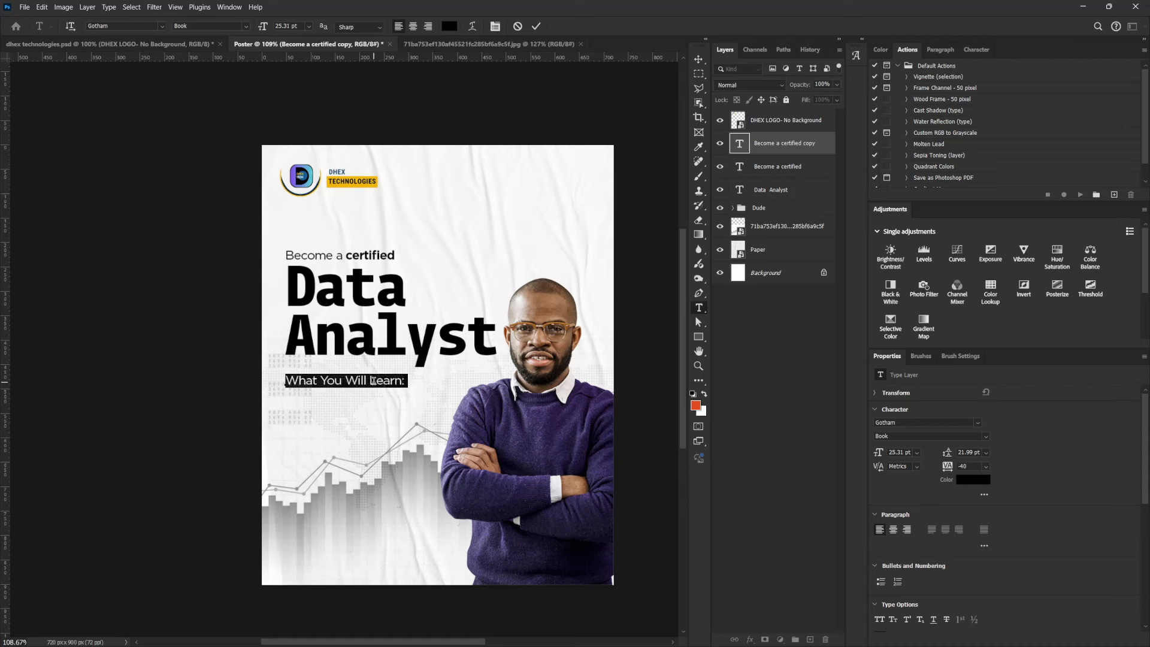
left_click(982, 437)
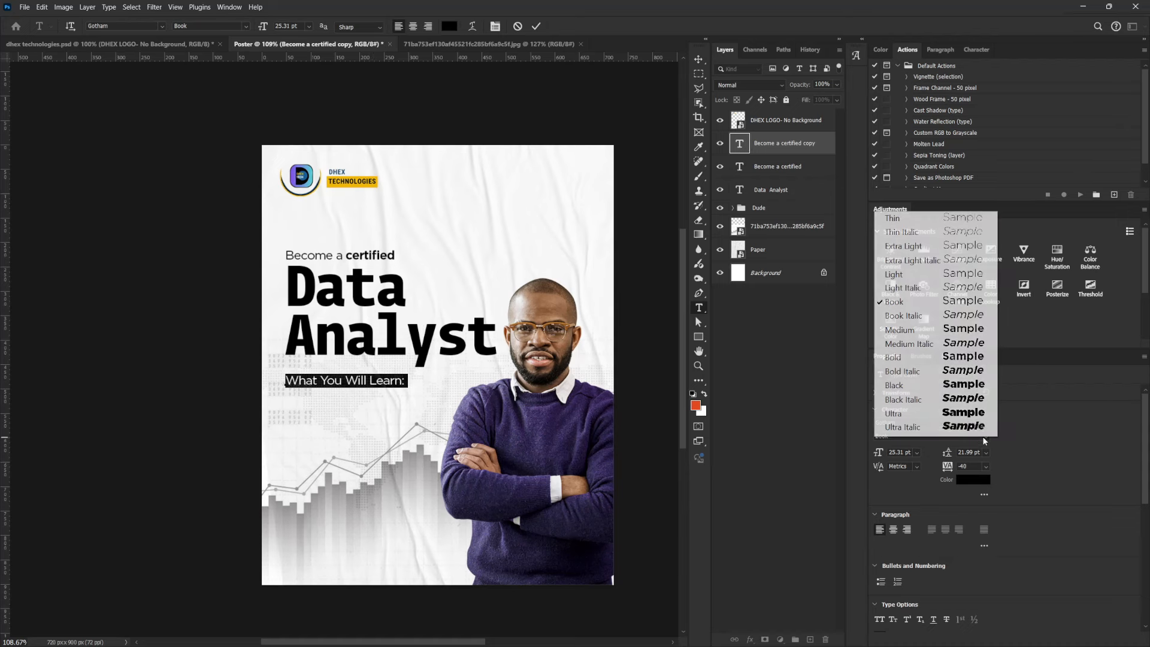
left_click(966, 357)
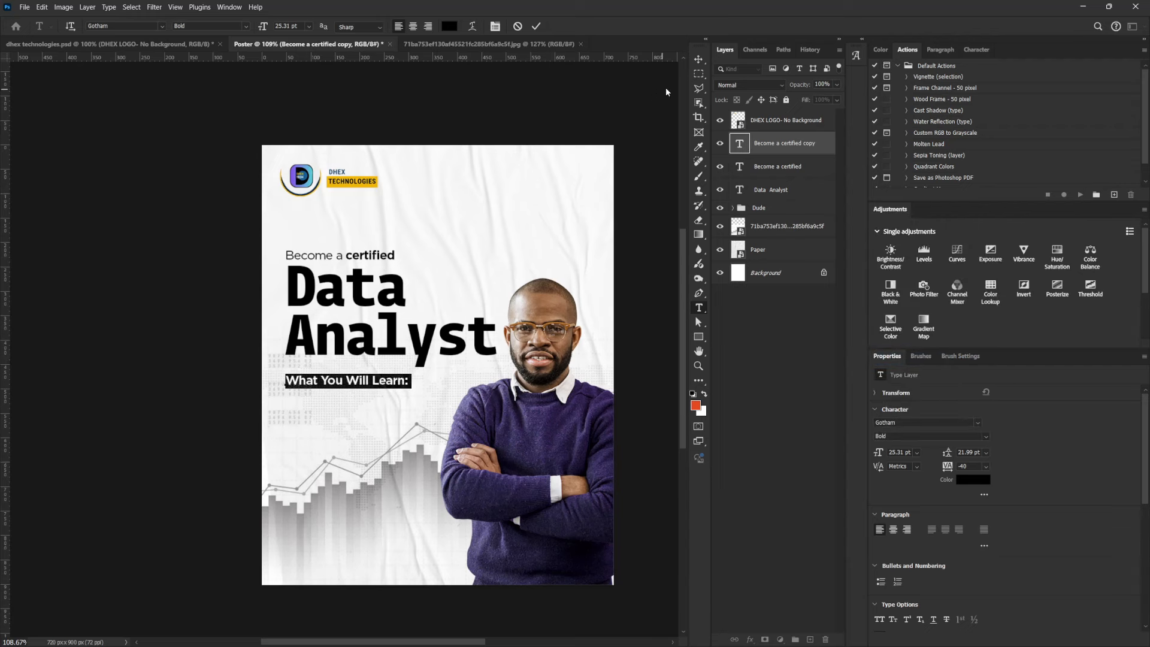
left_click(698, 59)
Scale the "What You Will Learn:" heading down to about 72%, keeping it aligned with the title's left edge
left_click_drag(409, 379, 386, 375)
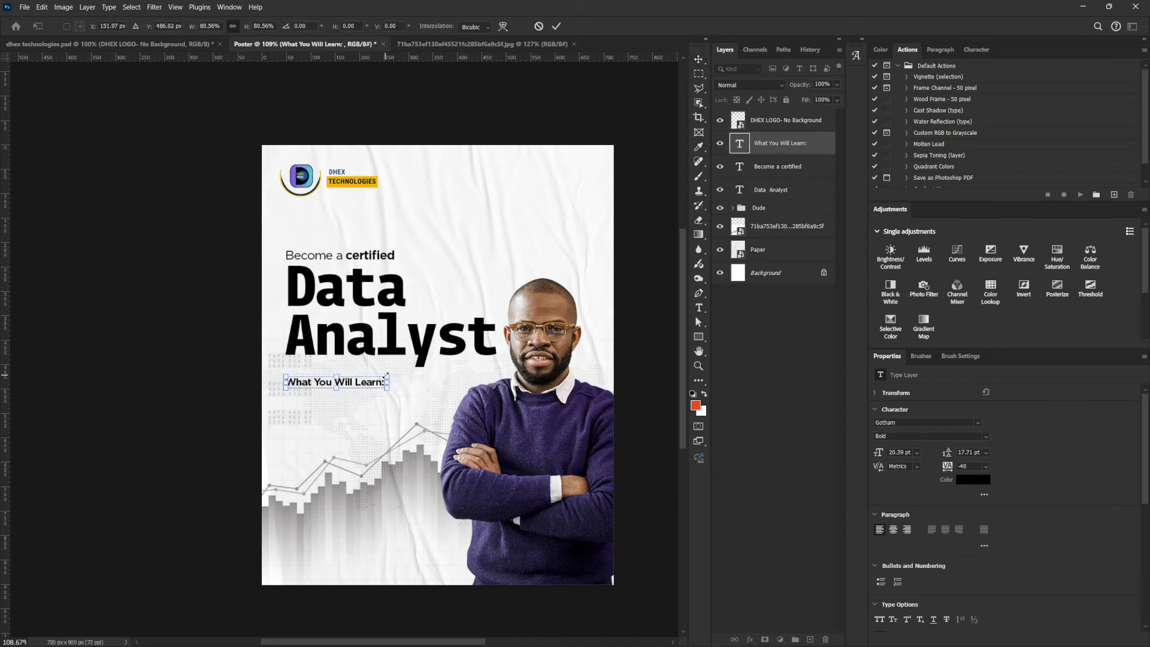
left_click_drag(389, 376, 378, 376)
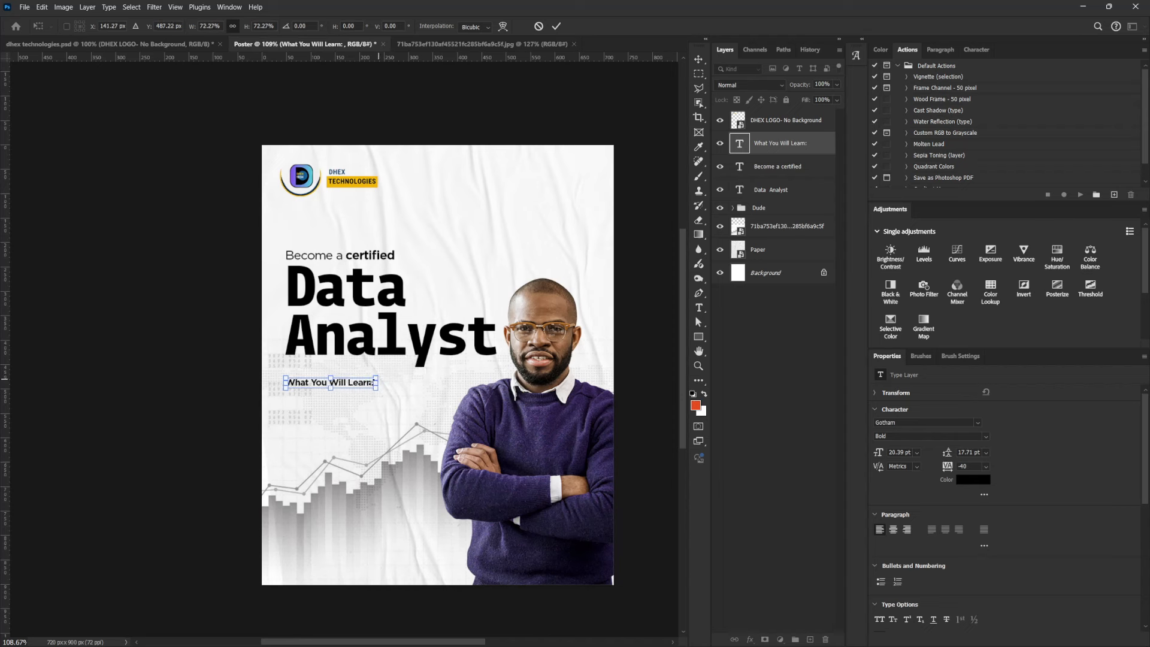
key("Return")
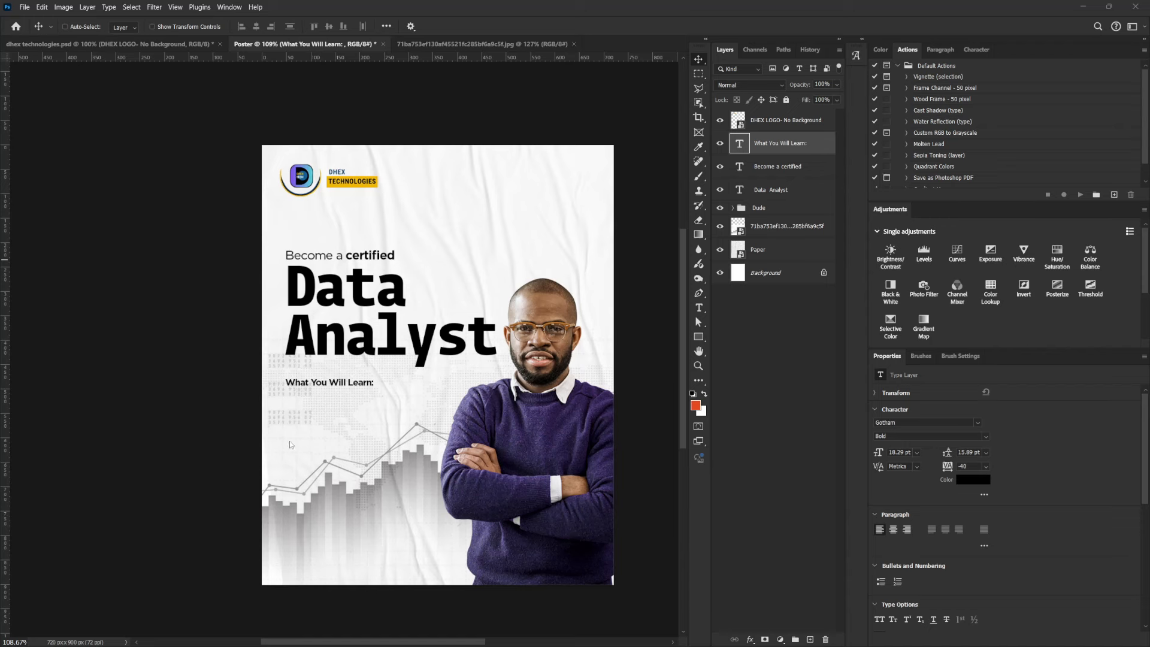
Duplicate the "What You Will Learn:" heading just below itself and replace the copy's text with "Excel / Power BI / Python"
right_click(340, 383)
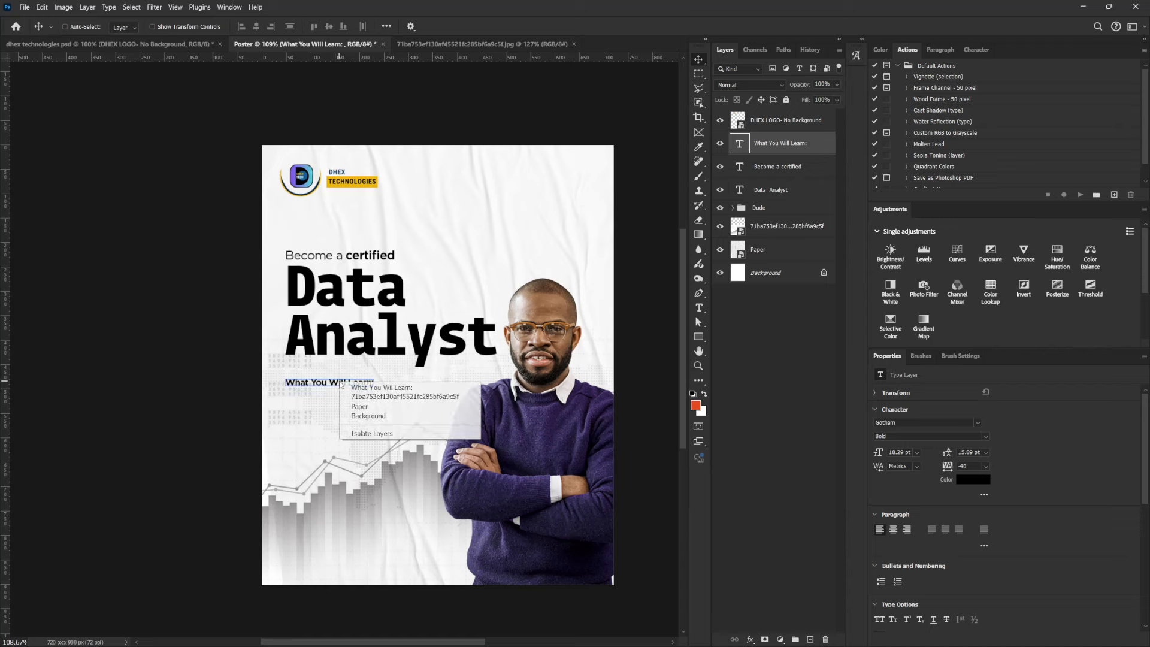
left_click(382, 387)
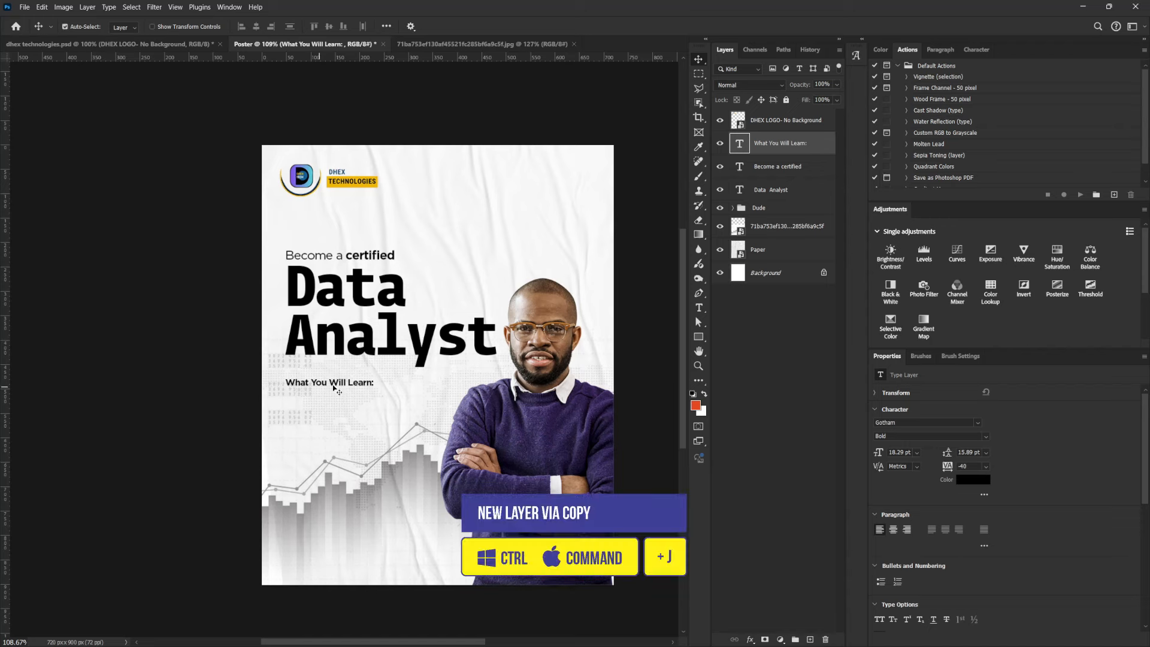
key("ctrl+j")
left_click_drag(334, 388, 343, 398)
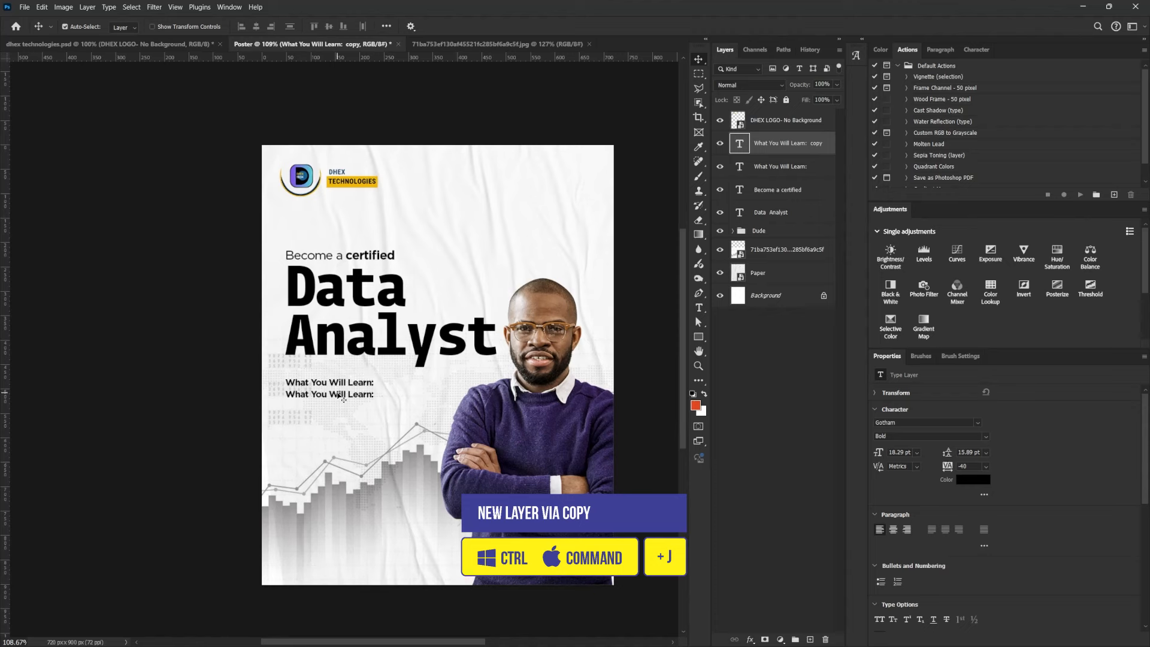
double_click(337, 393)
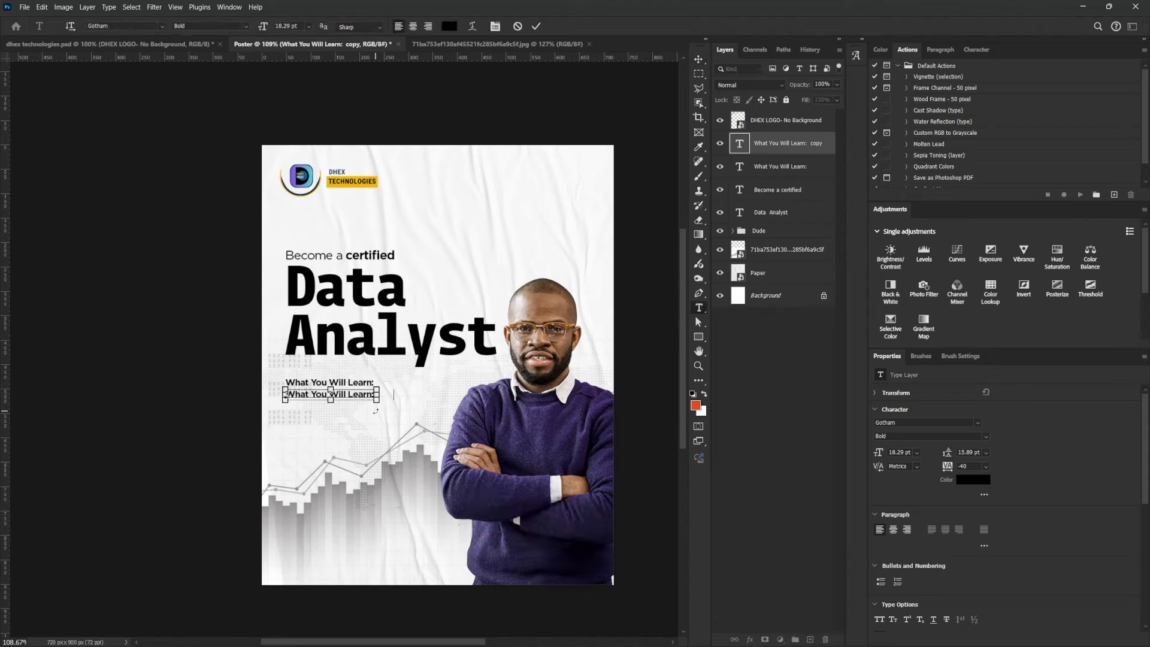
key("ctrl+v")
Align the left edges of the four text layers around the Data Analyst title and move them up together slightly
left_click(772, 213, "shift")
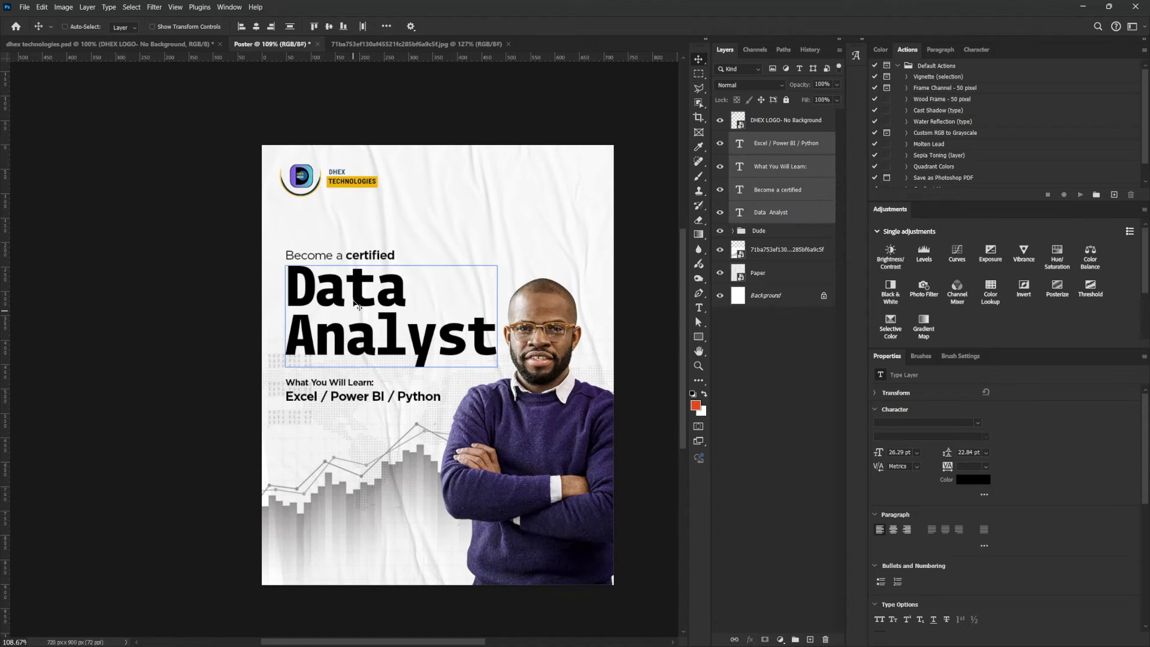
left_click(243, 27)
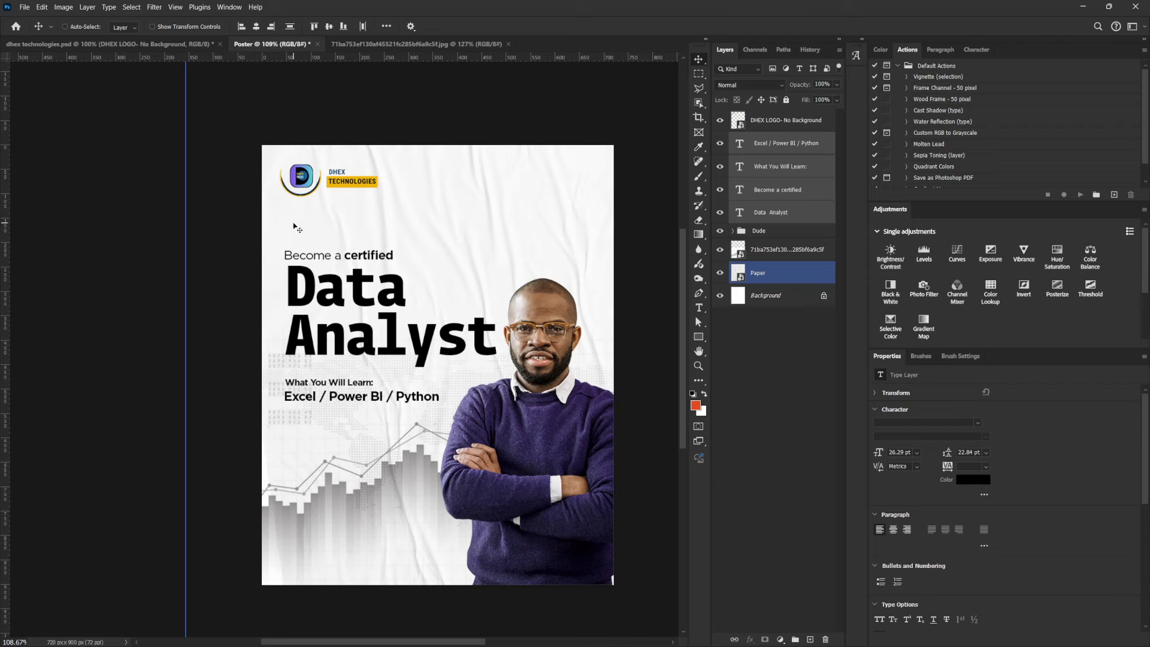
left_click(783, 145)
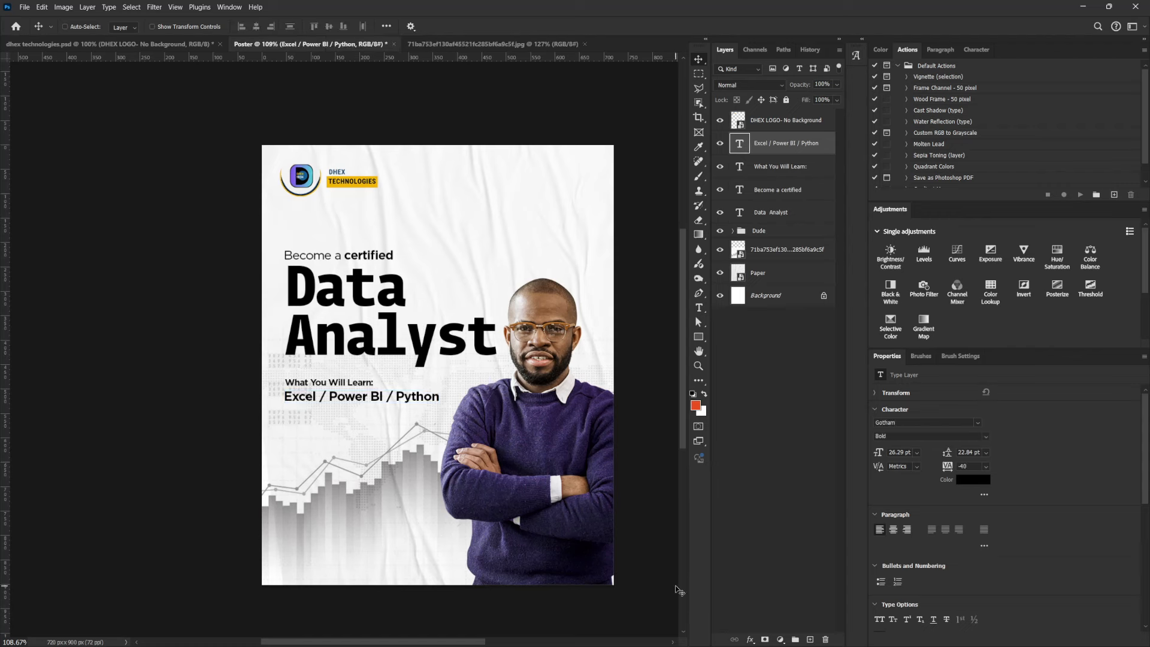
left_click(777, 214)
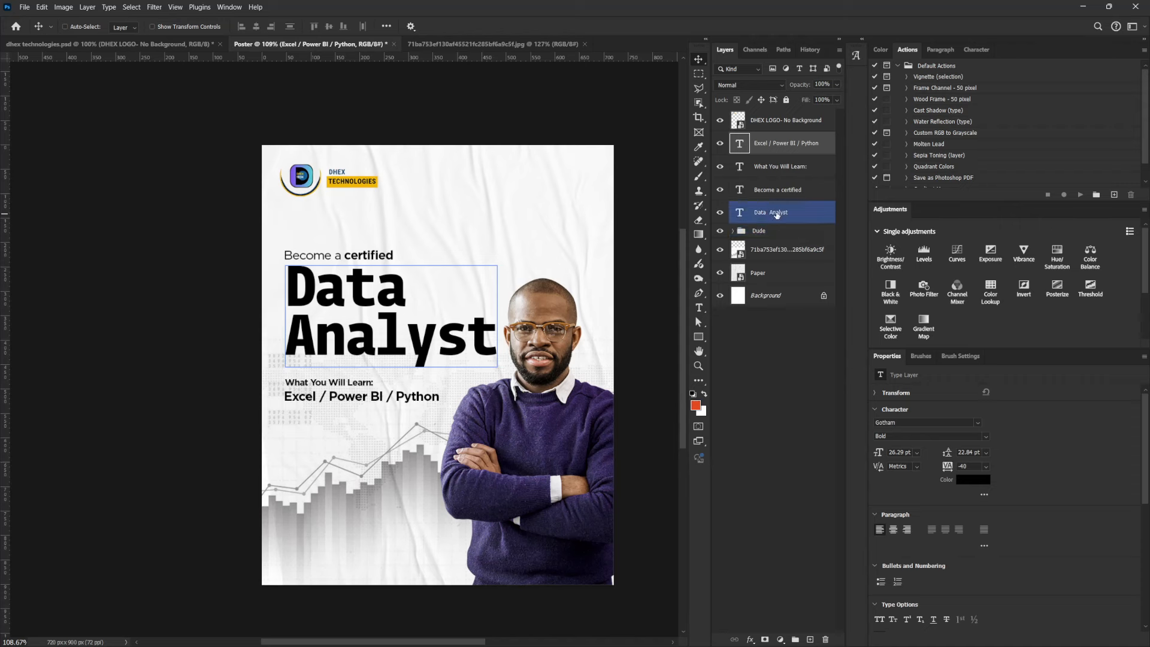
left_click(780, 149, "shift")
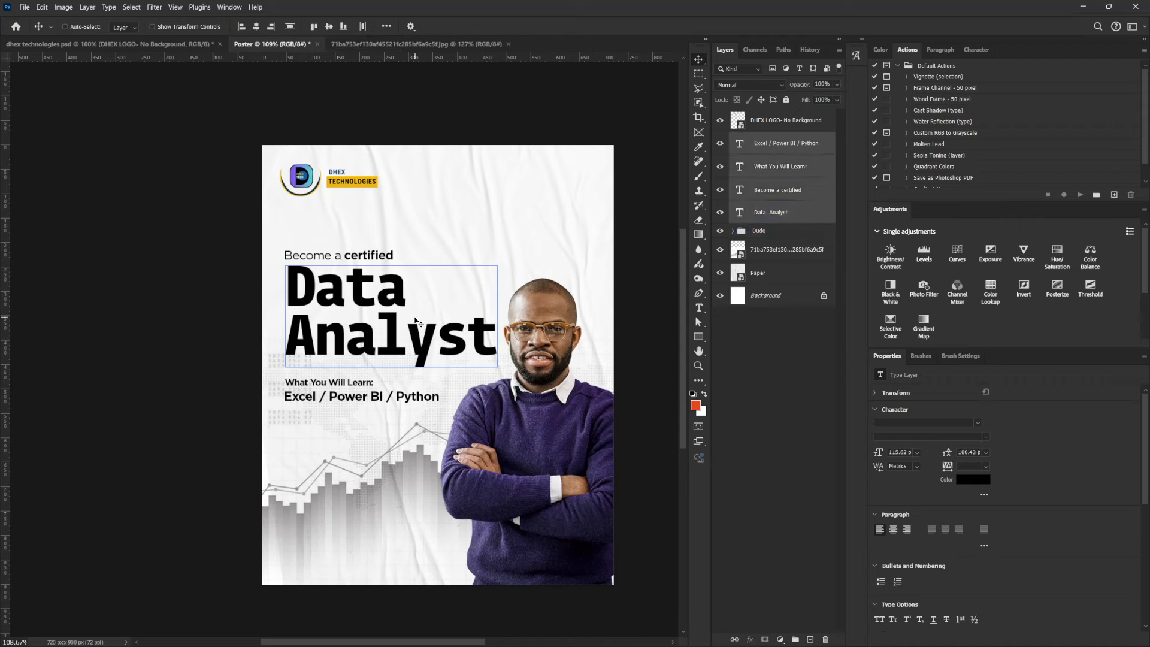
left_click_drag(418, 323, 416, 302)
left_click_drag(416, 302, 415, 302)
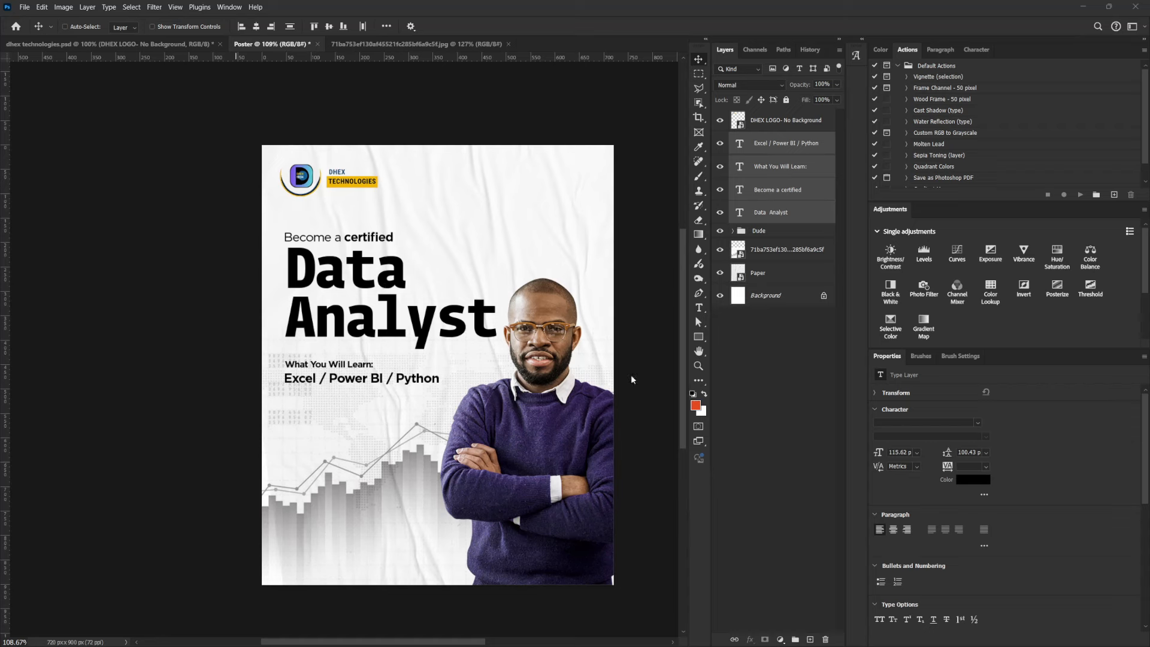
Add text below the course list reading "Unlock your potential Transform data into actionable insights and open the door to endless opportunities."
left_click(699, 309)
left_click(302, 413)
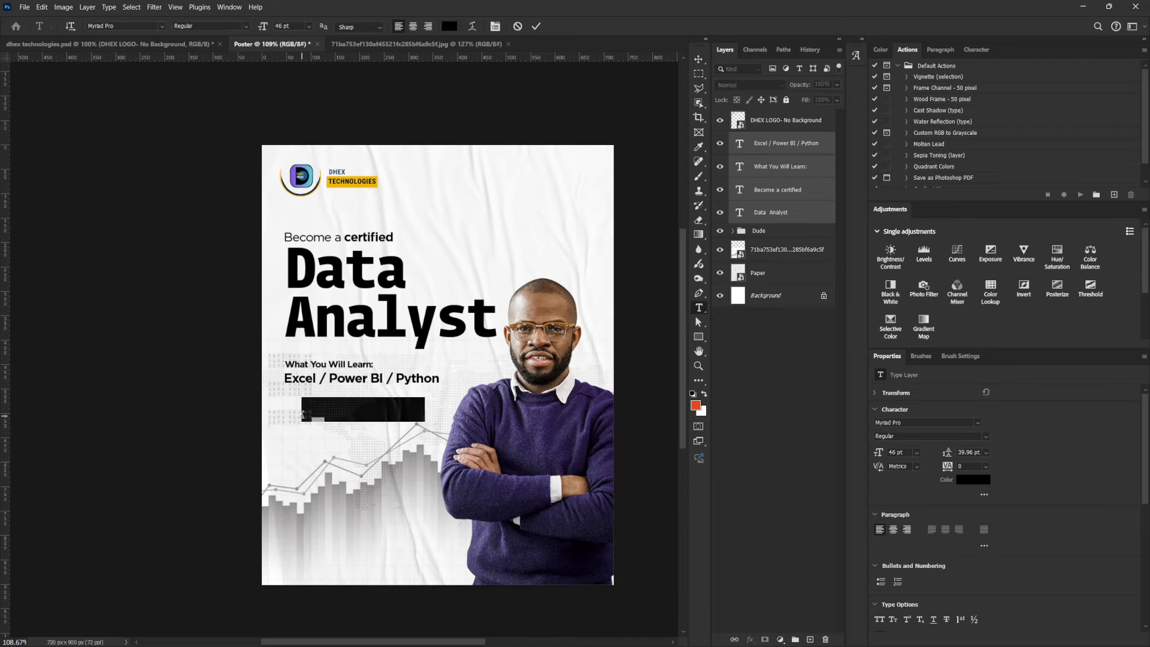
key("ctrl+v")
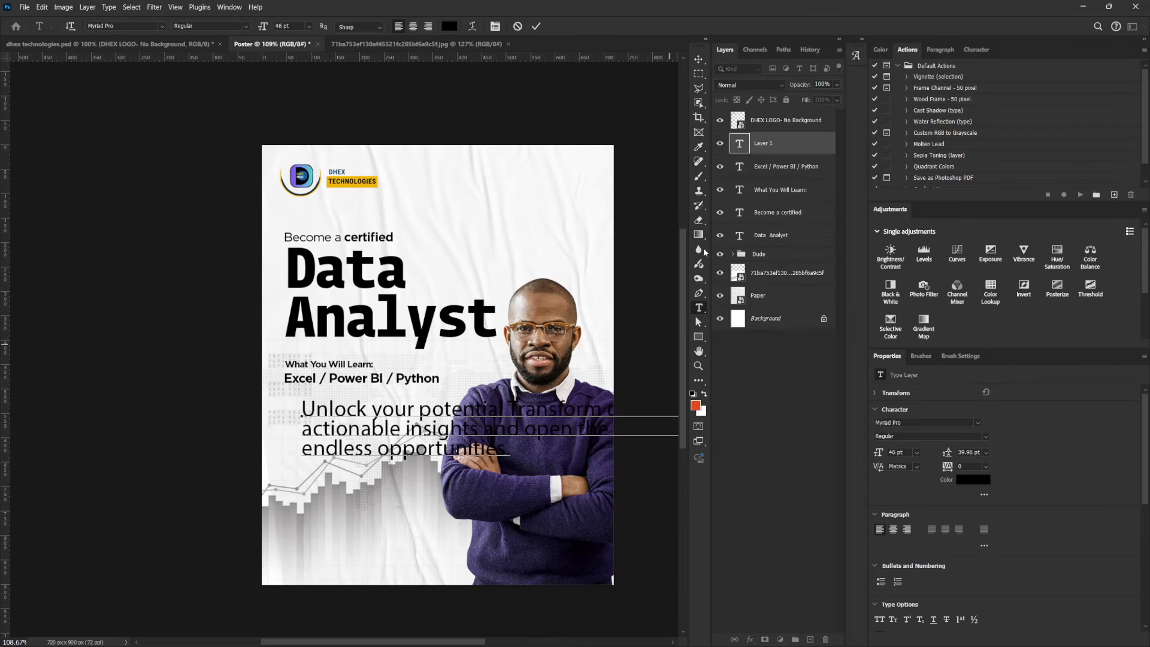
left_click(698, 59)
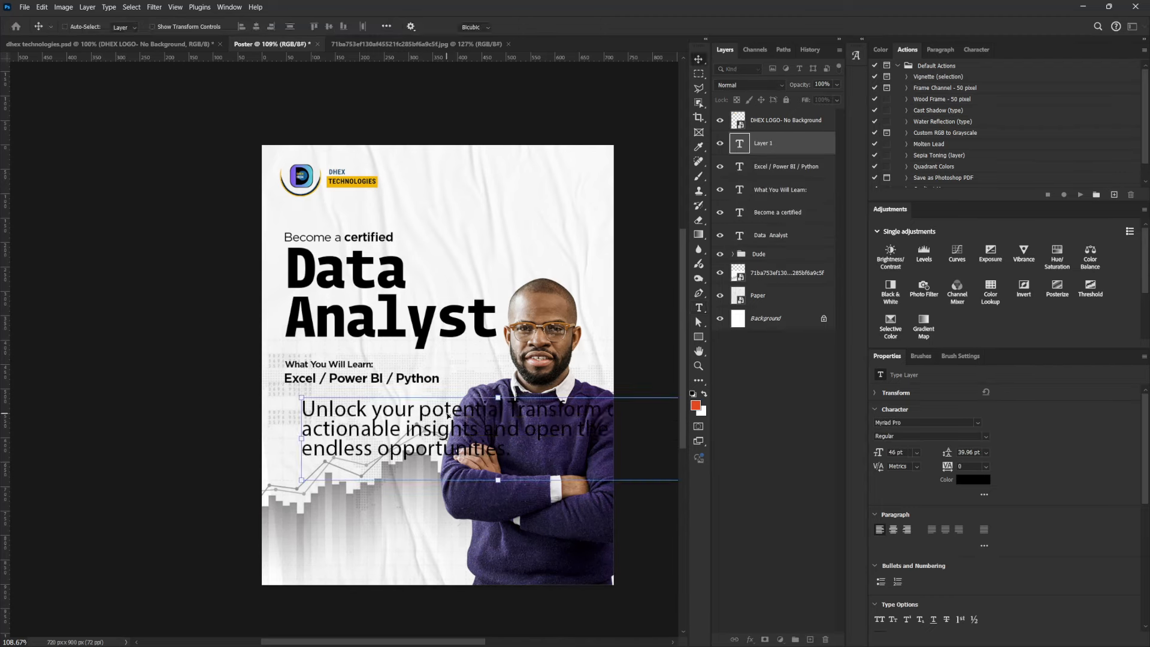
Scale the "Unlock your potential" paragraph down to about 43.6% and place it under the "Excel / Power BI / Python" line
key("ctrl+t")
left_click_drag(313, 395, 411, 421)
left_click_drag(471, 448, 369, 414)
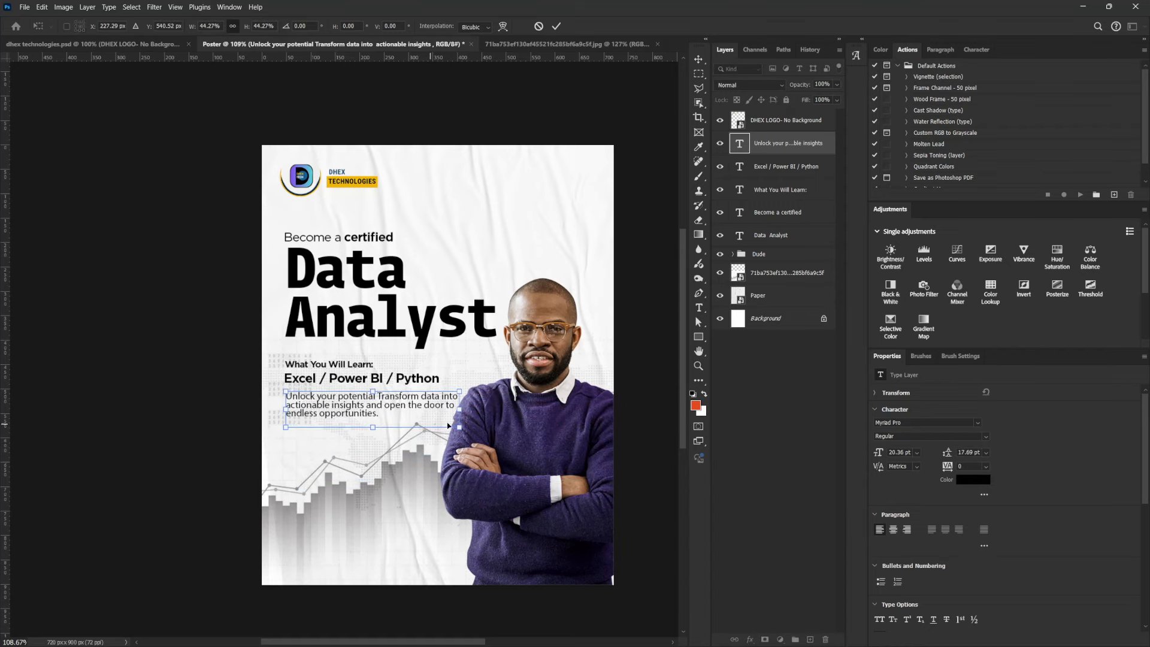
mouse_move(459, 427)
left_mouse_down()
mouse_move(469, 441)
mouse_move(458, 431)
left_mouse_up()
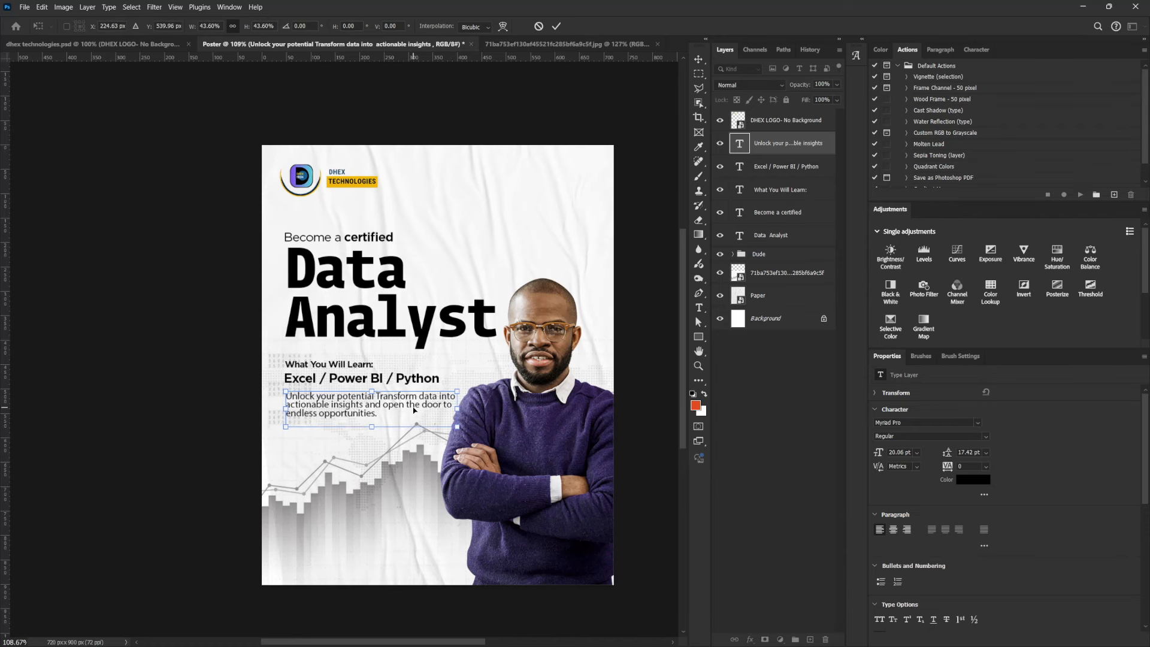
key("Return")
left_click_drag(351, 404, 349, 405)
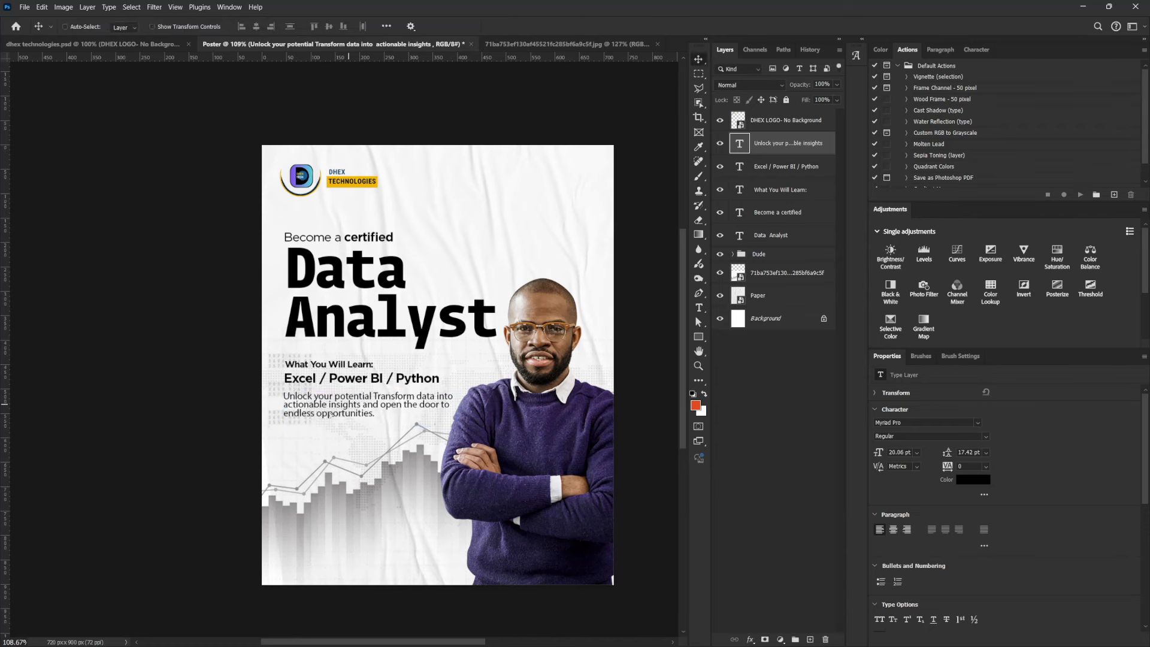
Set the "Unlock your potential" paragraph's leading to 22 pt and its font to Gotham XNarrow Book
left_click(965, 452)
type("22")
key("Return")
left_click(915, 421)
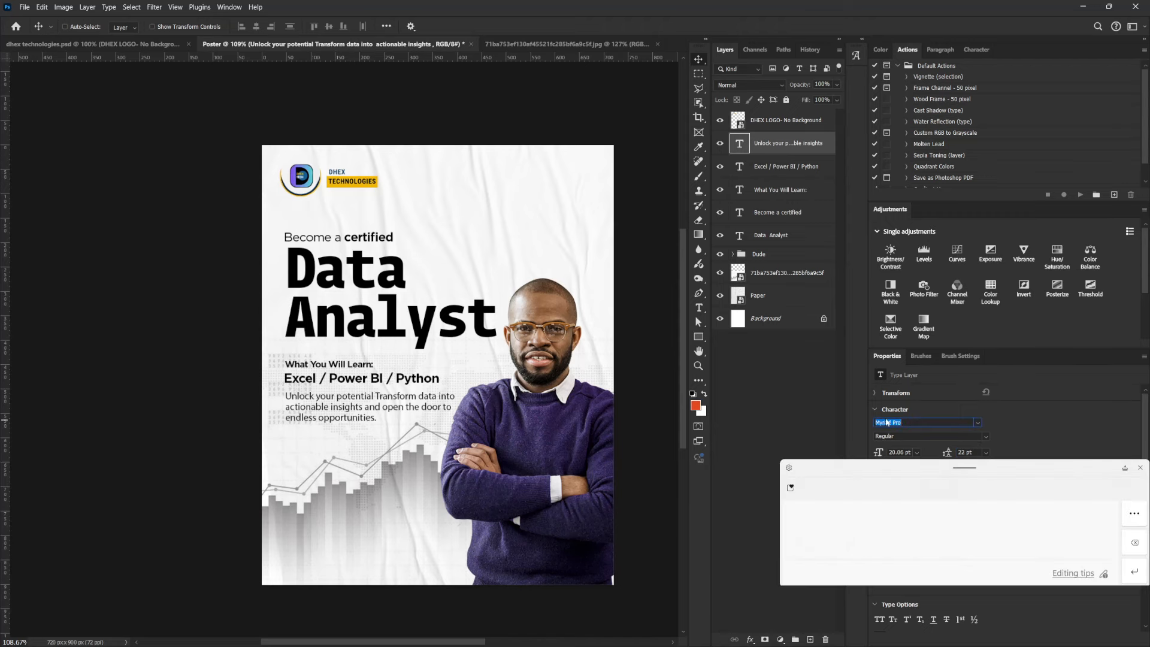
type("gotham")
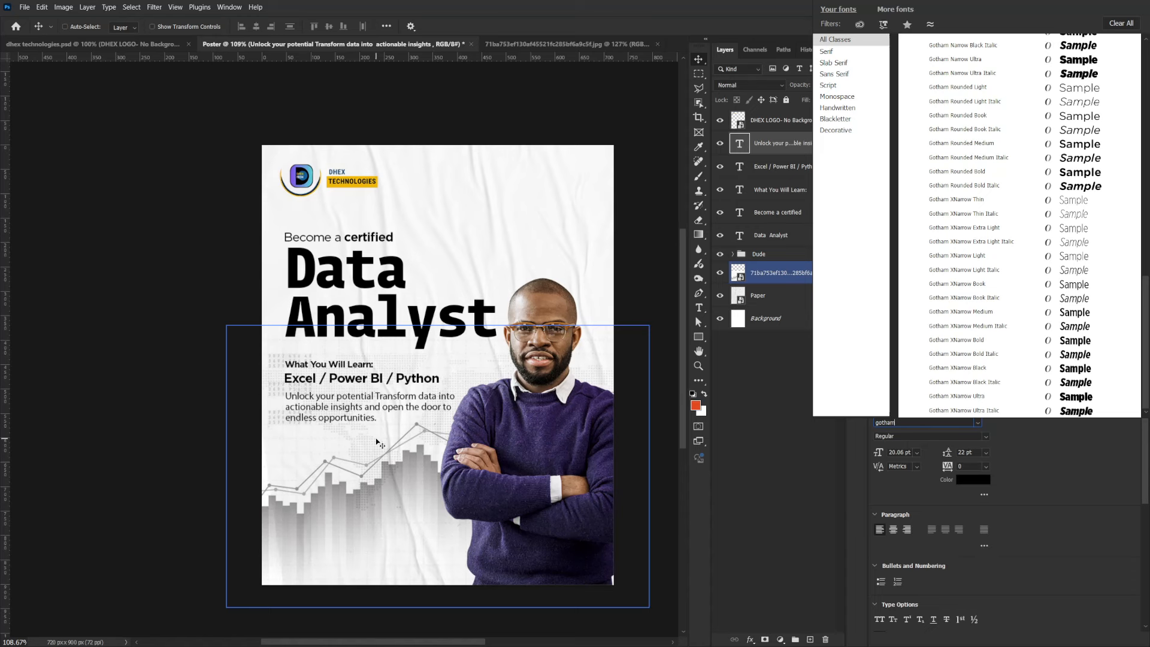
left_click(1069, 285)
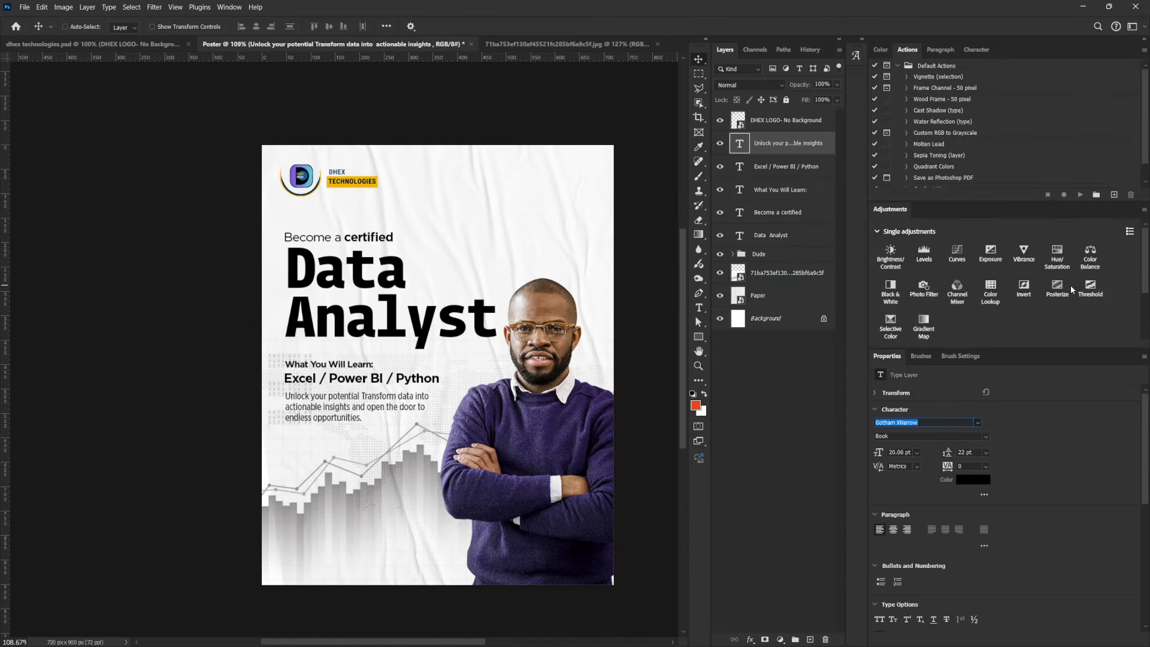
left_click(797, 296)
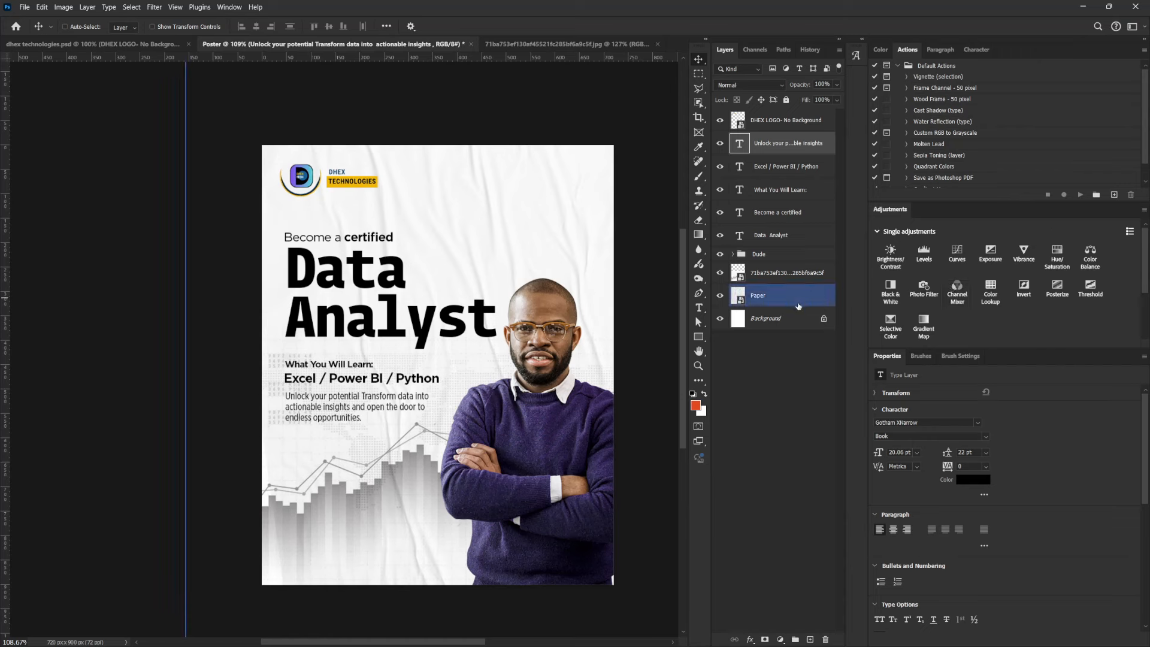
Enlarge the paragraph to about 21.5 pt so its width matches the "Excel / Power BI / Python" line above
mouse_move(357, 412)
left_mouse_down()
mouse_move(371, 414)
mouse_move(356, 416)
mouse_move(357, 407)
left_mouse_up()
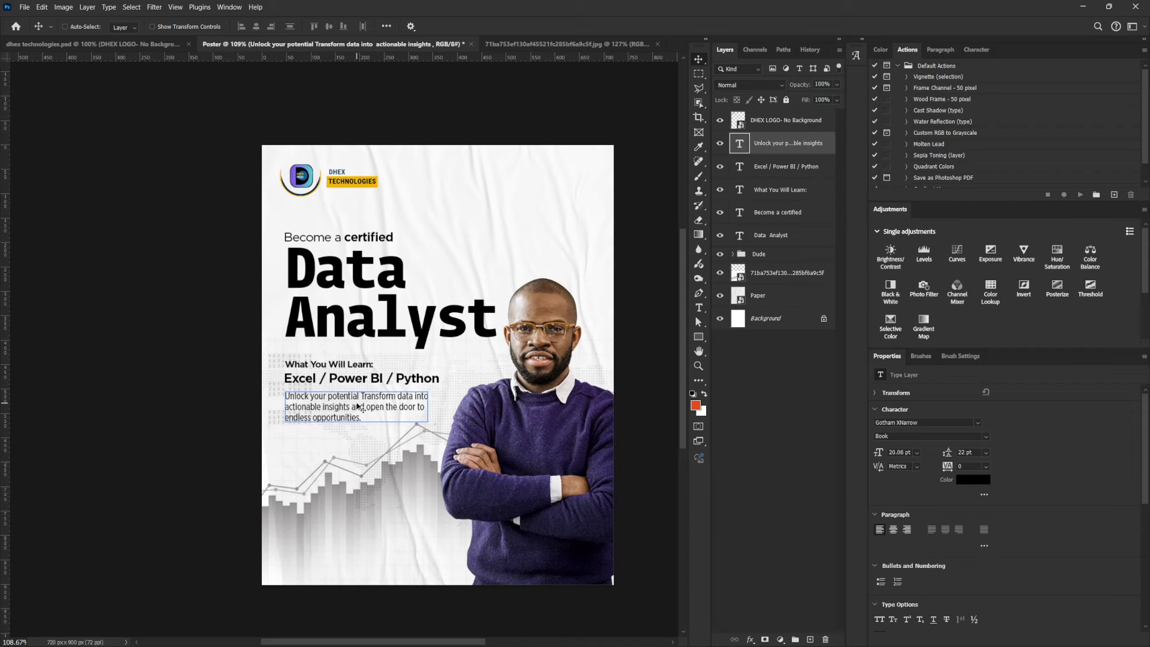
key("ctrl+t")
left_click_drag(430, 433, 442, 436)
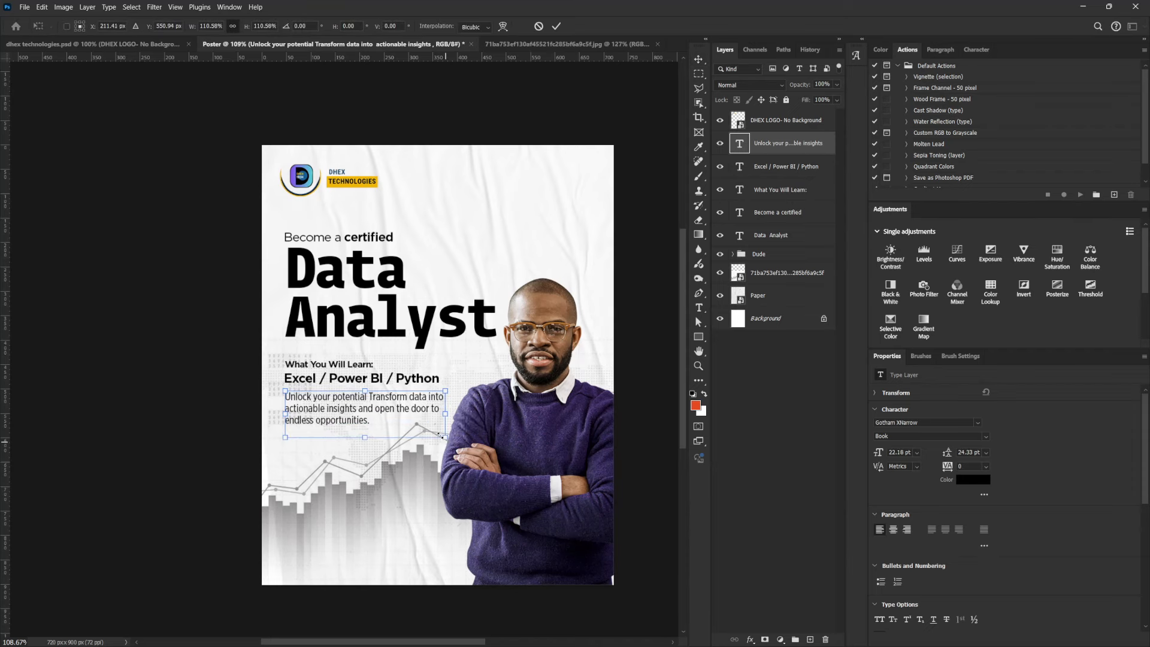
key("Return")
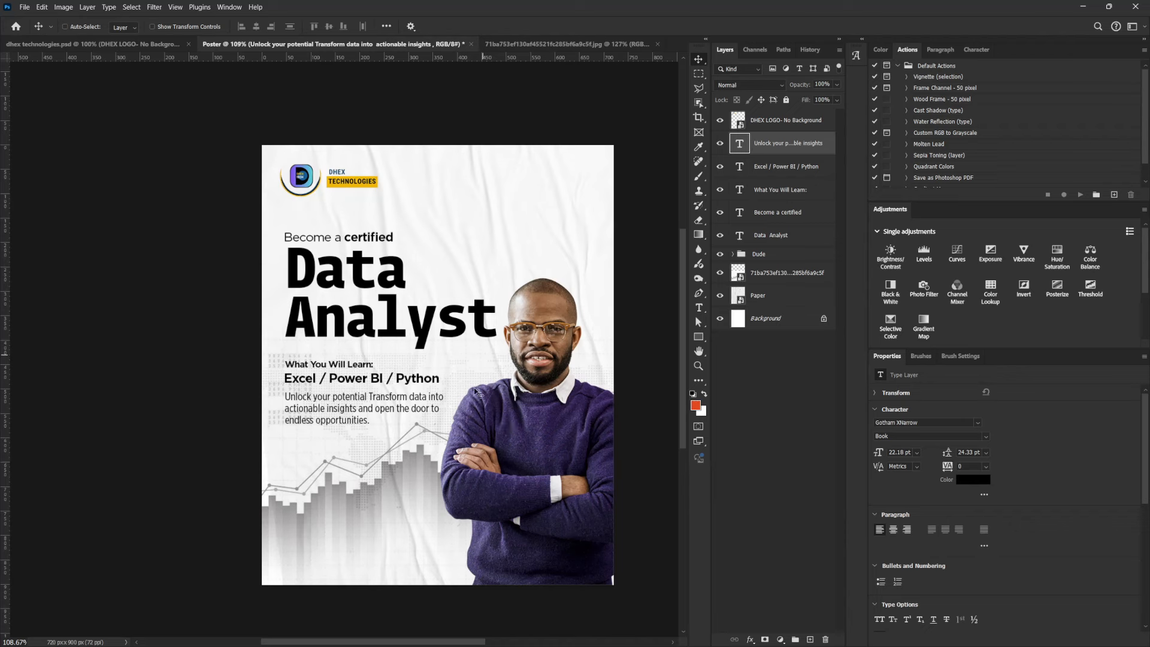
key("ctrl+t")
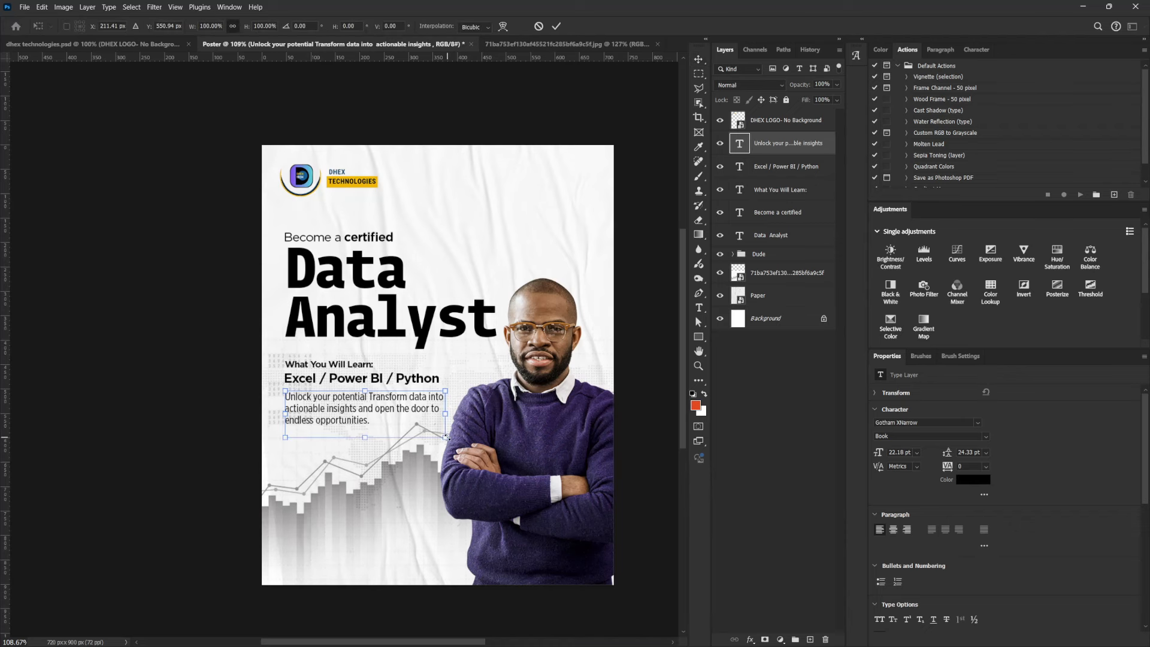
left_click_drag(446, 438, 445, 435)
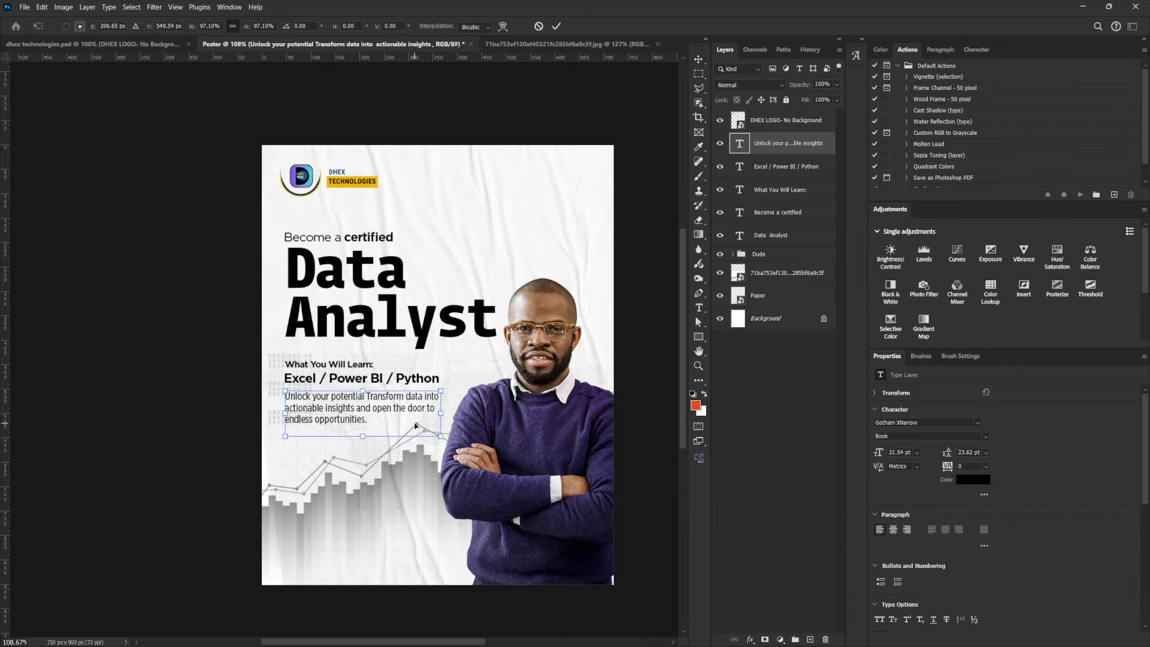
key("Return")
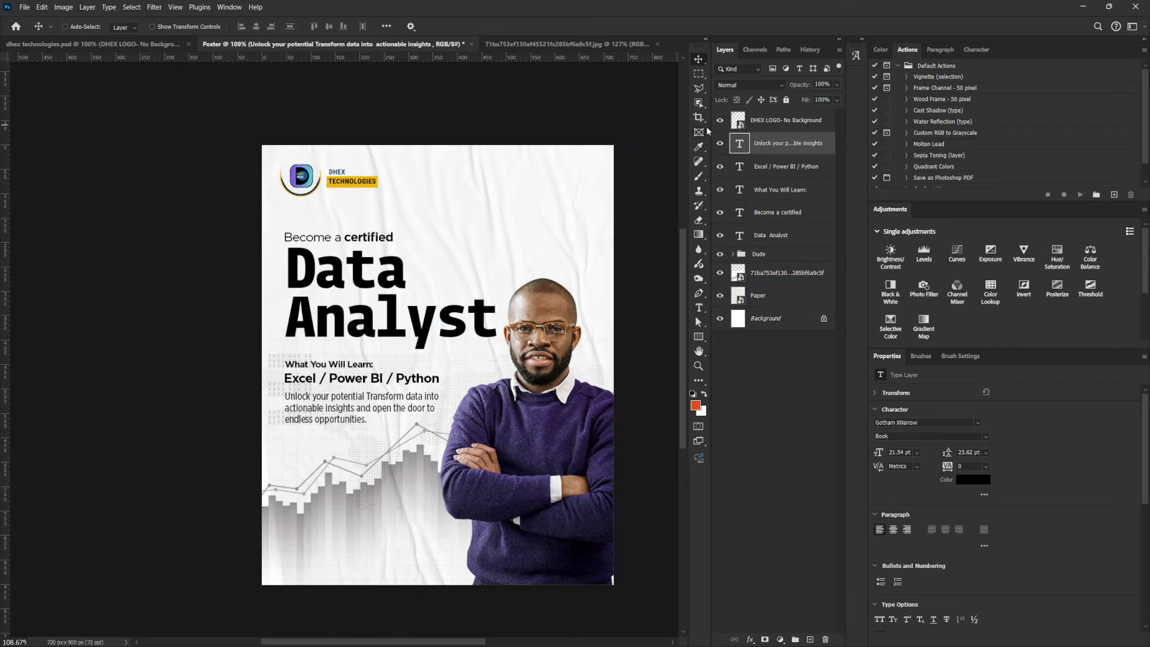
Paint a thin orange brush line along the man's left outline on a new layer above the chart, and delete that layer
left_click(778, 296)
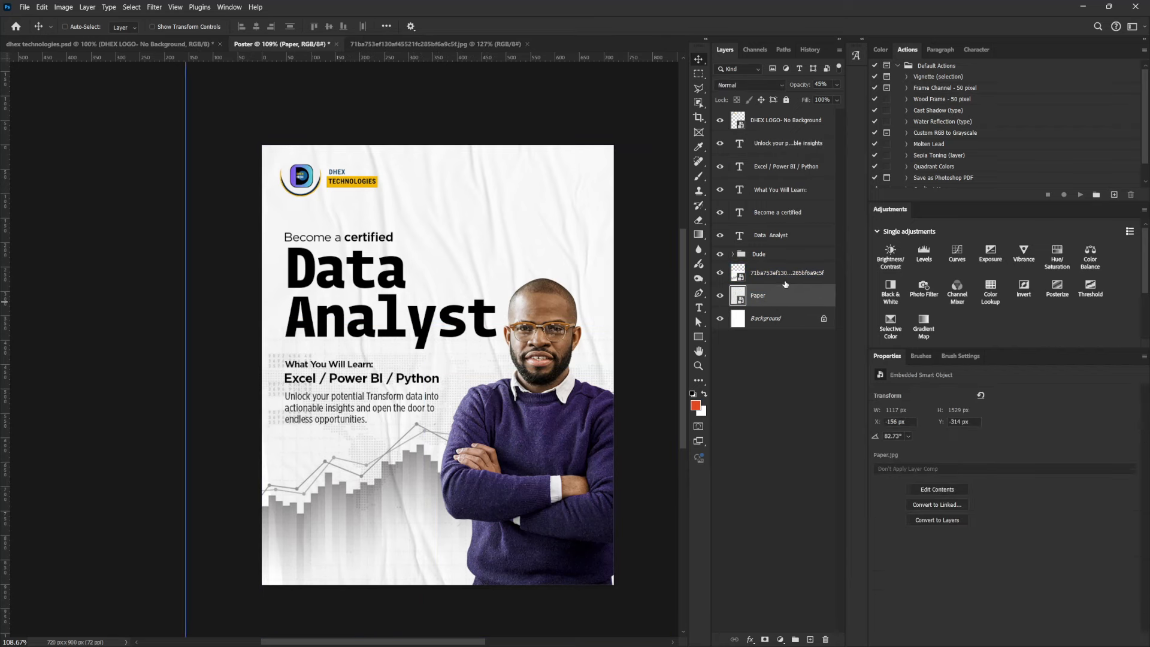
left_click(785, 279)
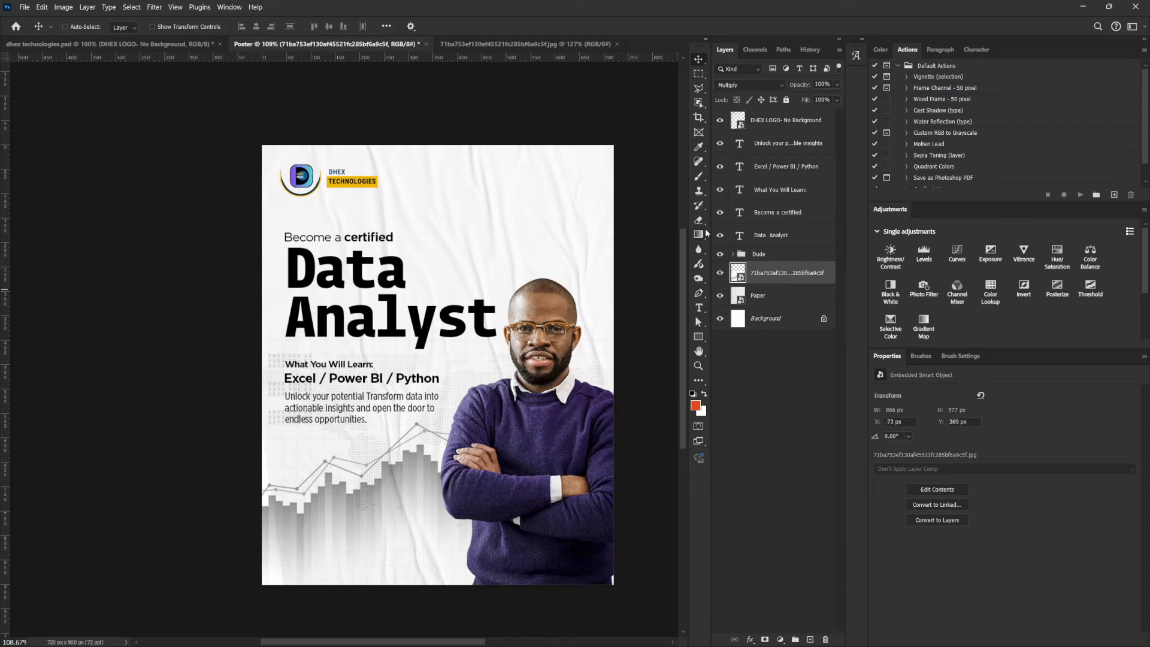
left_click(698, 178)
left_click(809, 639)
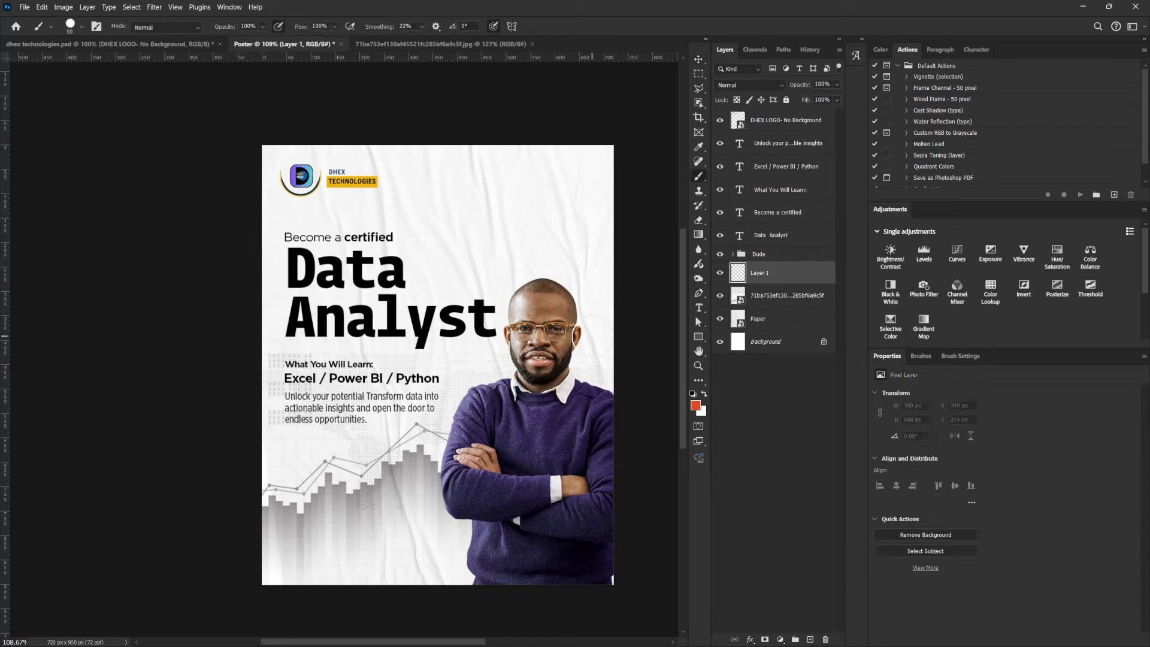
key("bracketleft")
key("bracketleft")
key("bracketleft")
key("bracketleft")
key("bracketleft")
key("bracketleft")
key("bracketleft")
key("bracketleft")
key("bracketleft")
key("bracketleft")
key("bracketleft")
key("bracketleft")
key("bracketleft")
key("bracketleft")
mouse_move(539, 273)
left_mouse_down()
mouse_move(503, 309)
mouse_move(490, 366)
mouse_move(460, 384)
mouse_move(439, 435)
mouse_move(427, 498)
mouse_move(453, 584)
left_mouse_up()
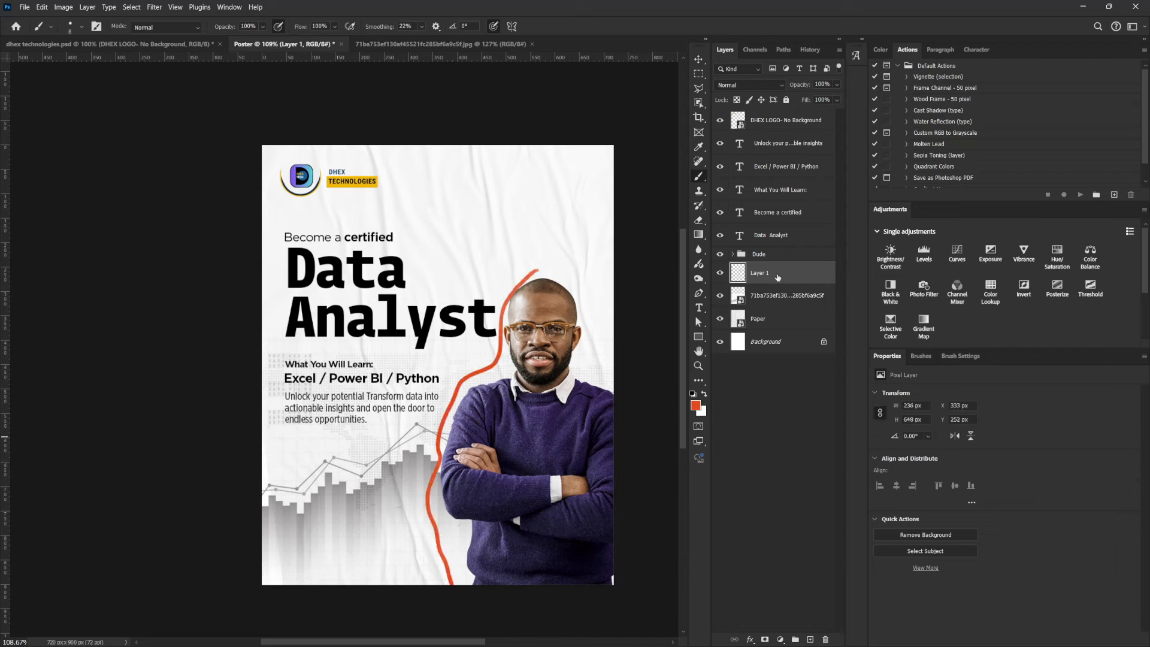
mouse_move(778, 278)
left_mouse_down()
mouse_move(783, 510)
mouse_move(826, 639)
left_mouse_up()
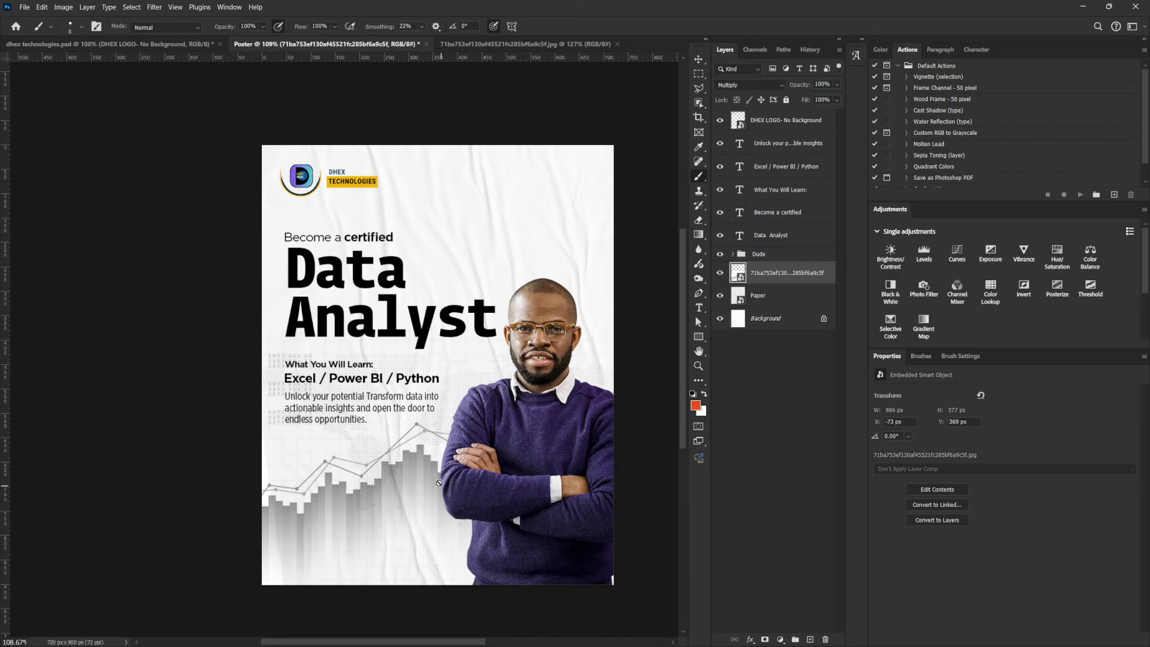
Select the "Unlock your potential" paragraph and nudge it slightly down from the course list
key("v")
left_click(364, 412, "ctrl")
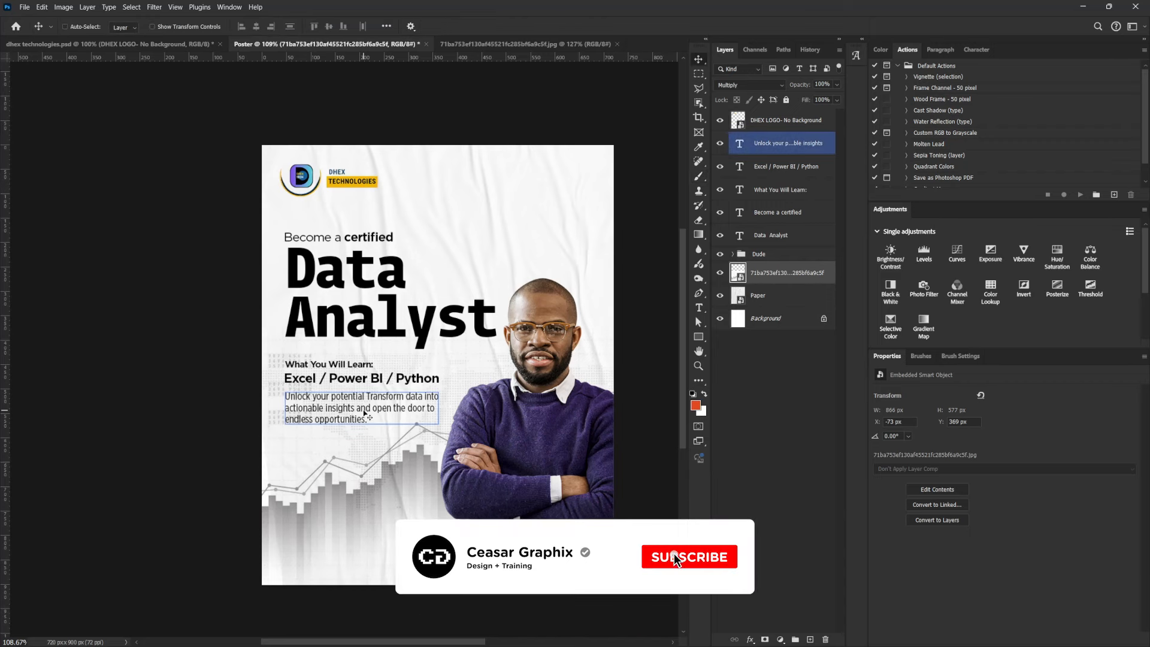
right_click(363, 412)
left_click(378, 417)
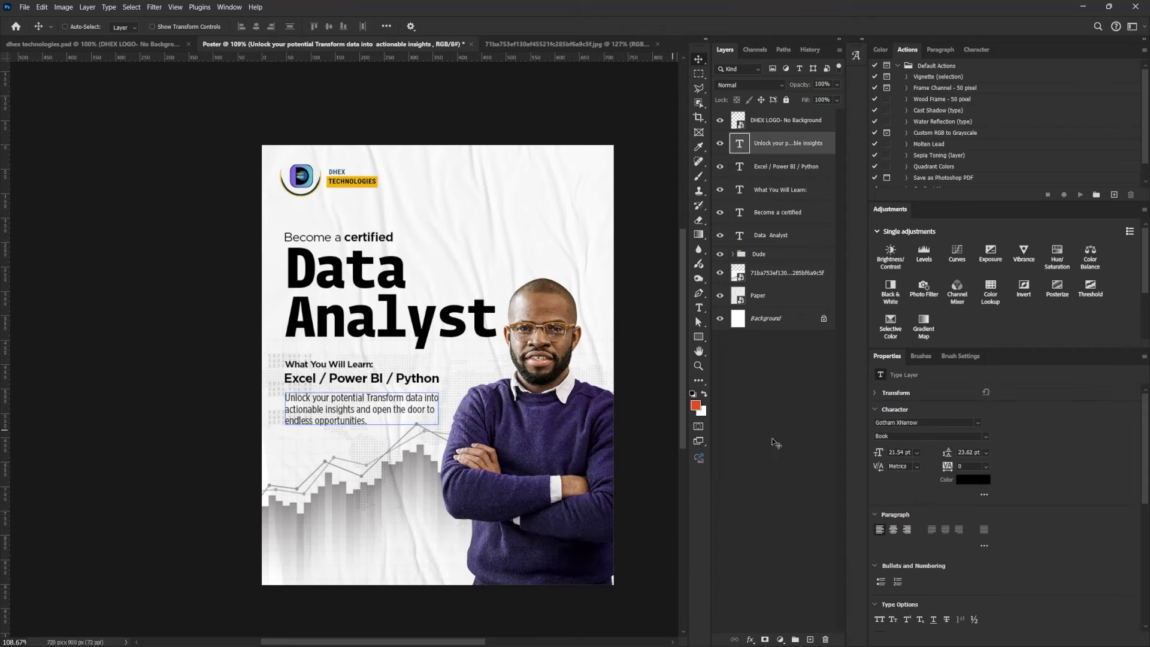
Try the Light font style on the "Unlock your potential" paragraph and undo the change
left_click(982, 437)
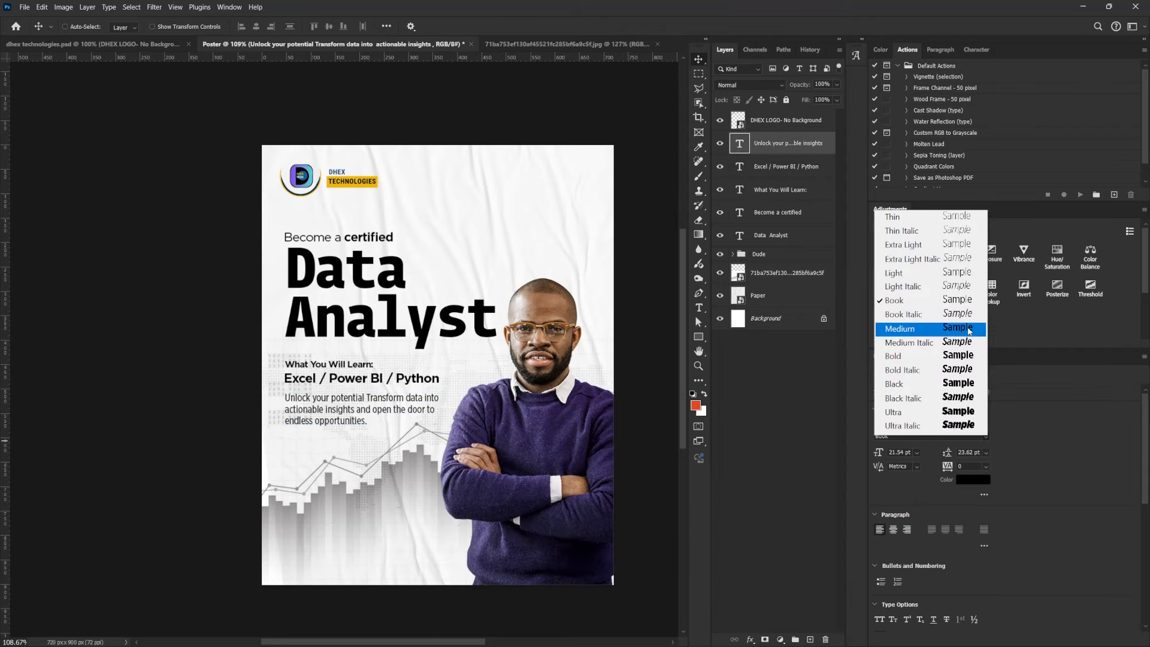
left_click(964, 273)
key("ctrl+z")
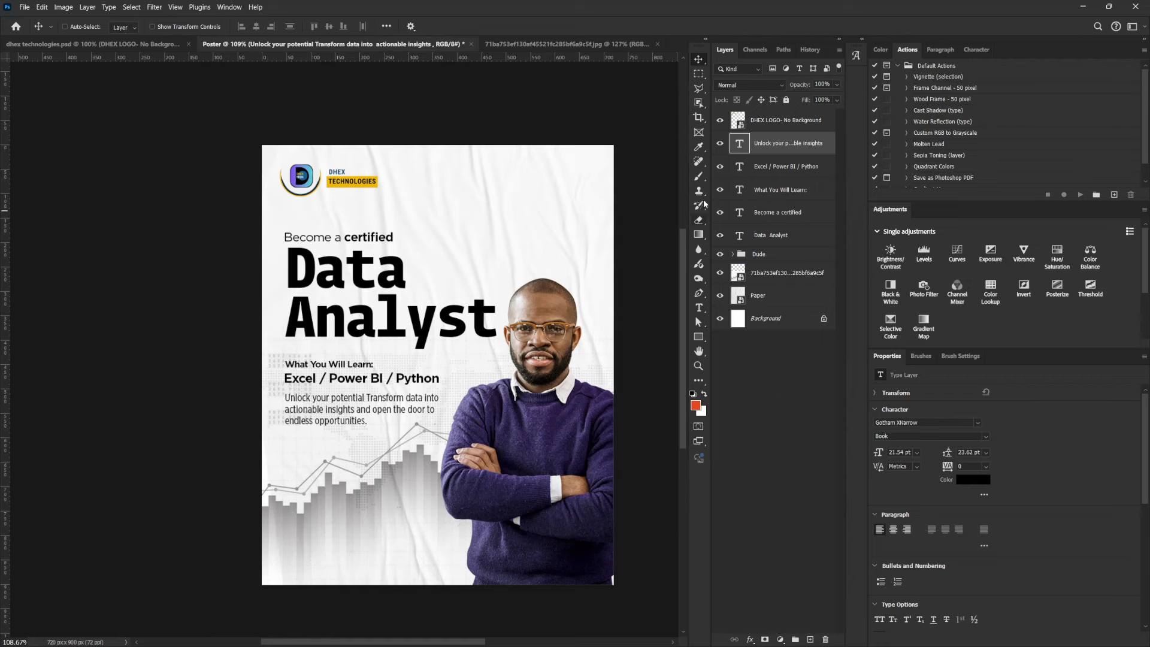
Move the "What You Will Learn", course list and "Unlock your potential" text layers together slightly down from the title
left_click(779, 167, "shift")
left_click(777, 190, "shift")
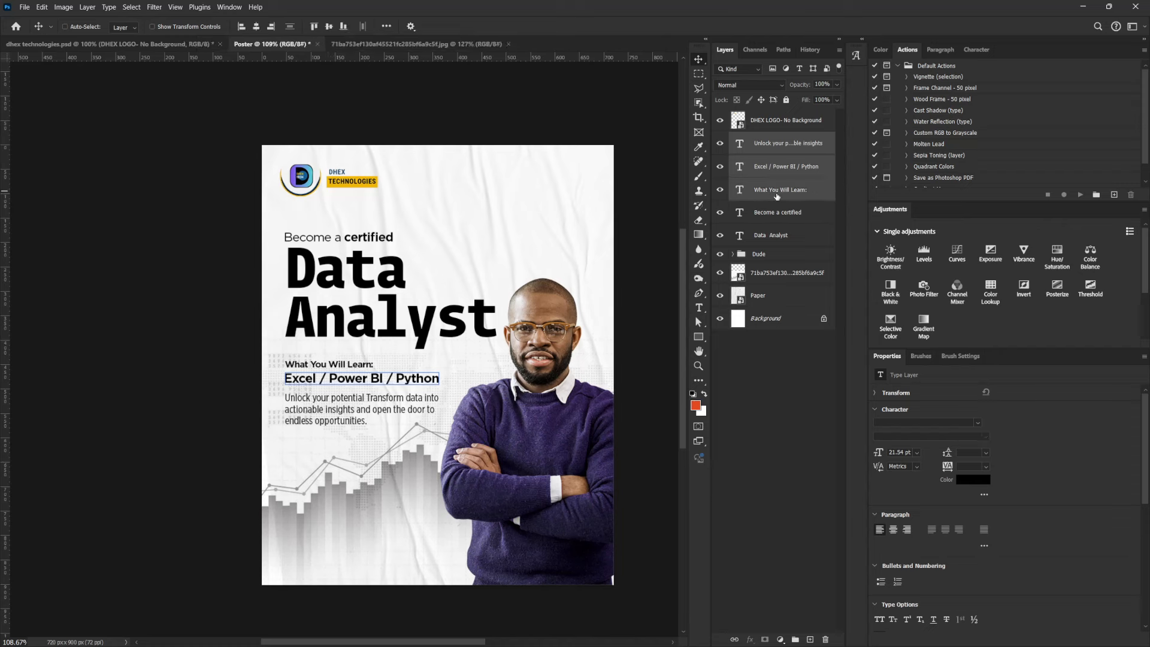
left_click_drag(399, 399, 401, 412)
key("Up")
key("Up")
key("Up")
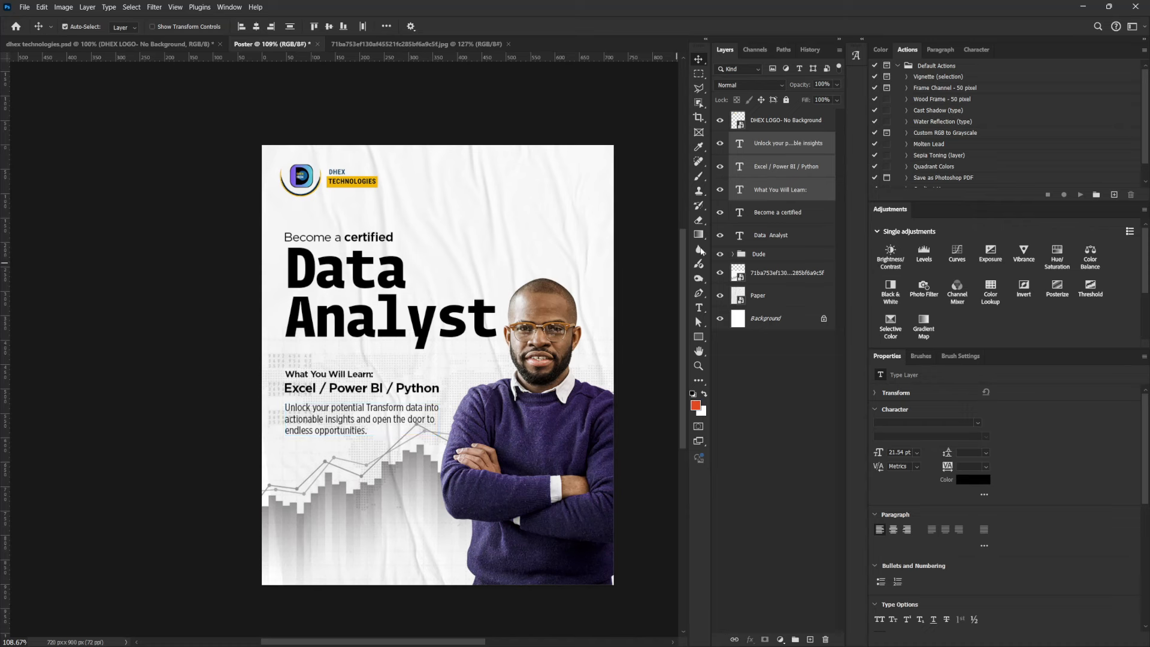
Group the five text layers from "Become a certified" down to the "Unlock your potential" paragraph and name the group Prox_2
left_click(771, 213, "ctrl")
left_click(774, 238, "ctrl")
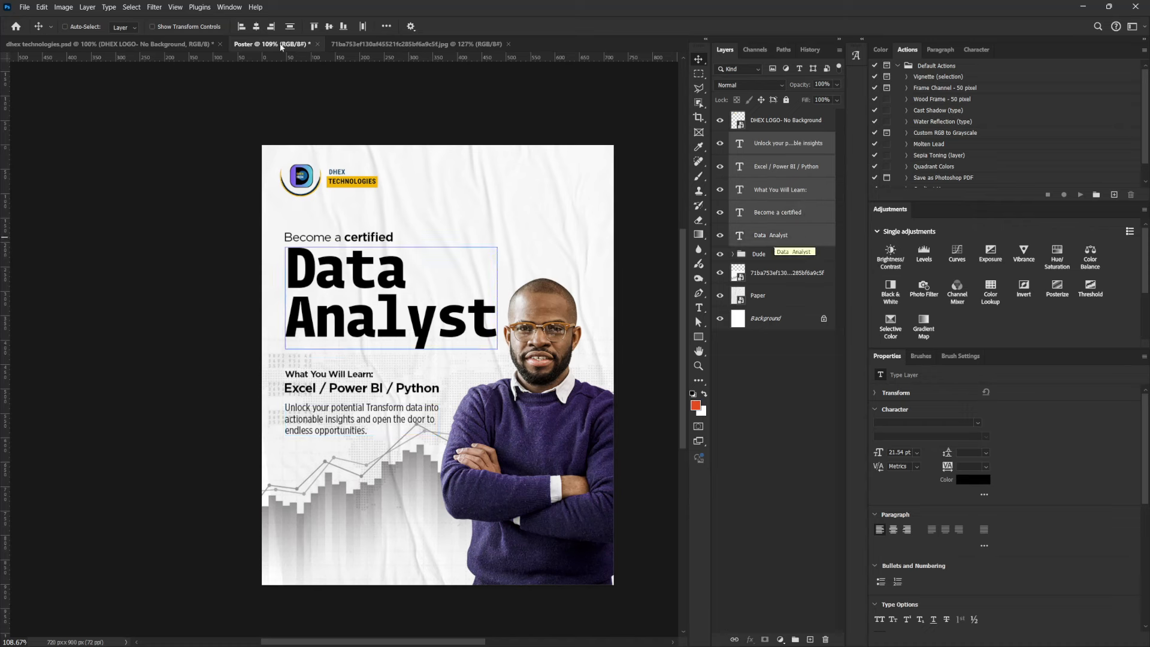
left_click(156, 45)
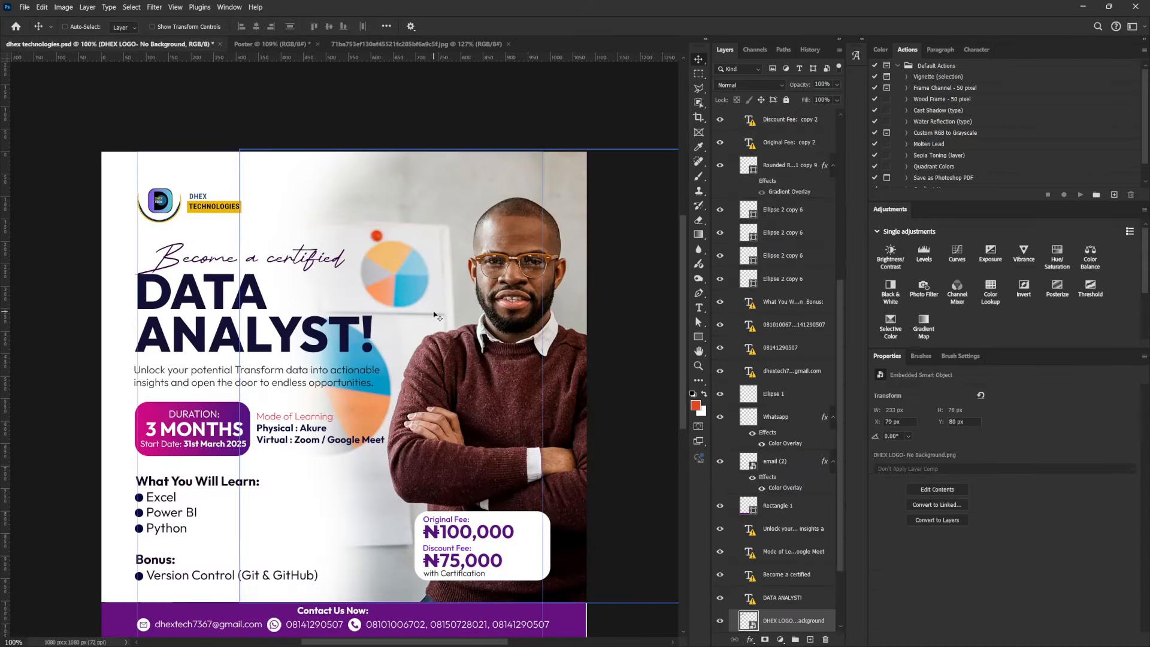
left_click(287, 44)
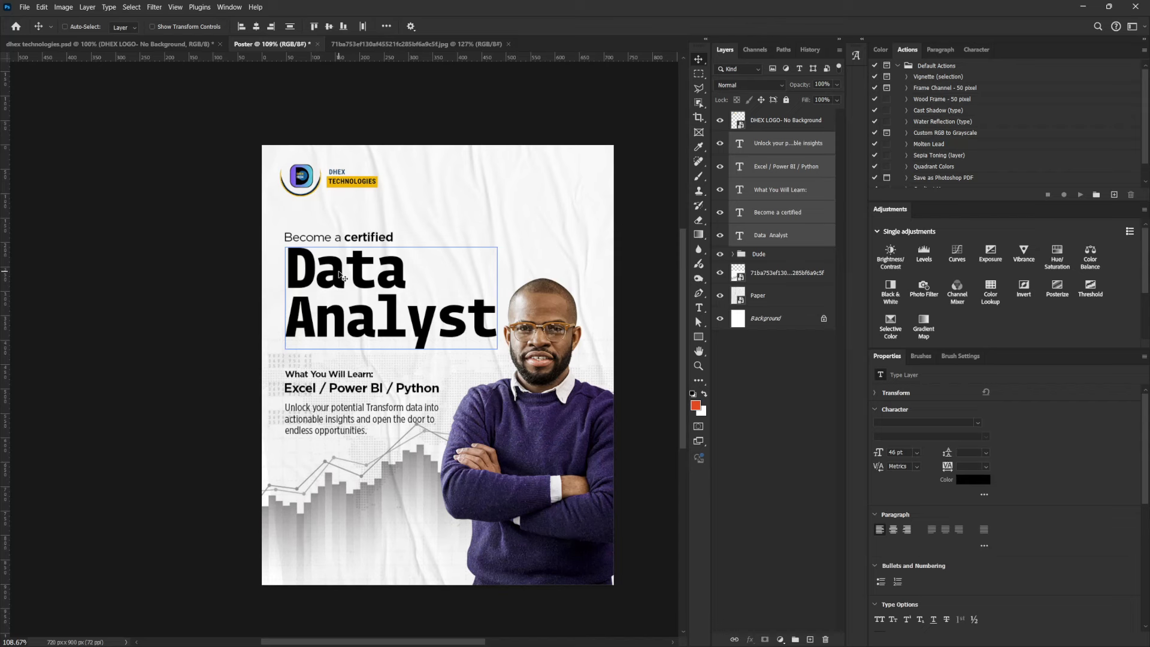
left_click(782, 252)
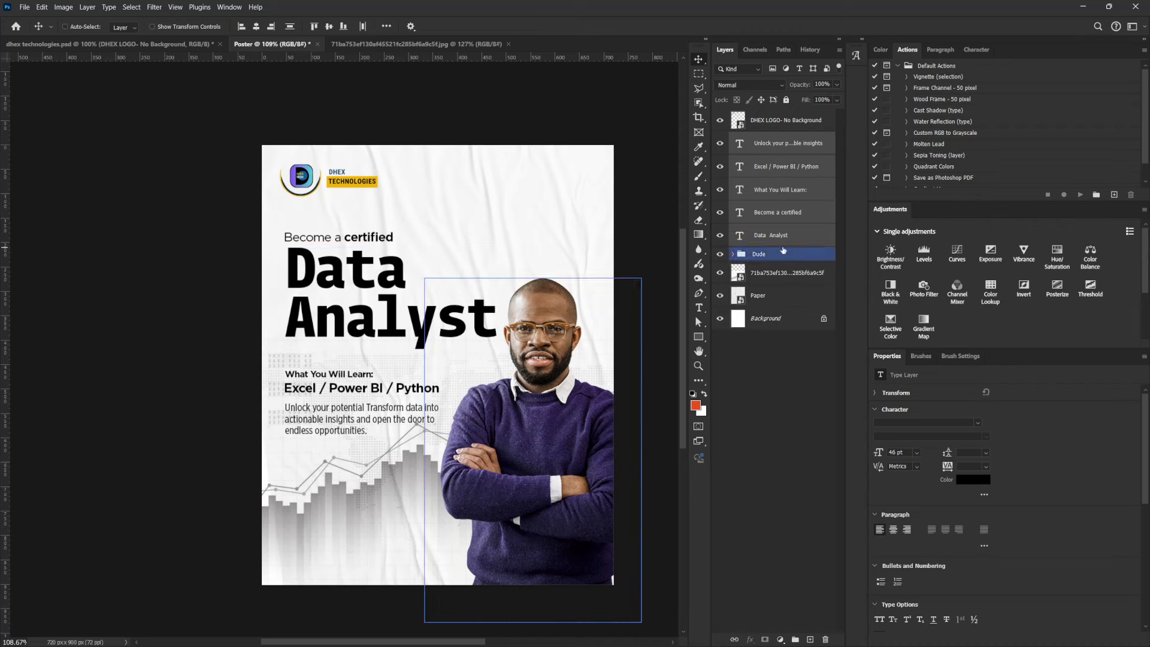
left_click(782, 252, "ctrl")
key("ctrl+g")
double_click(762, 139)
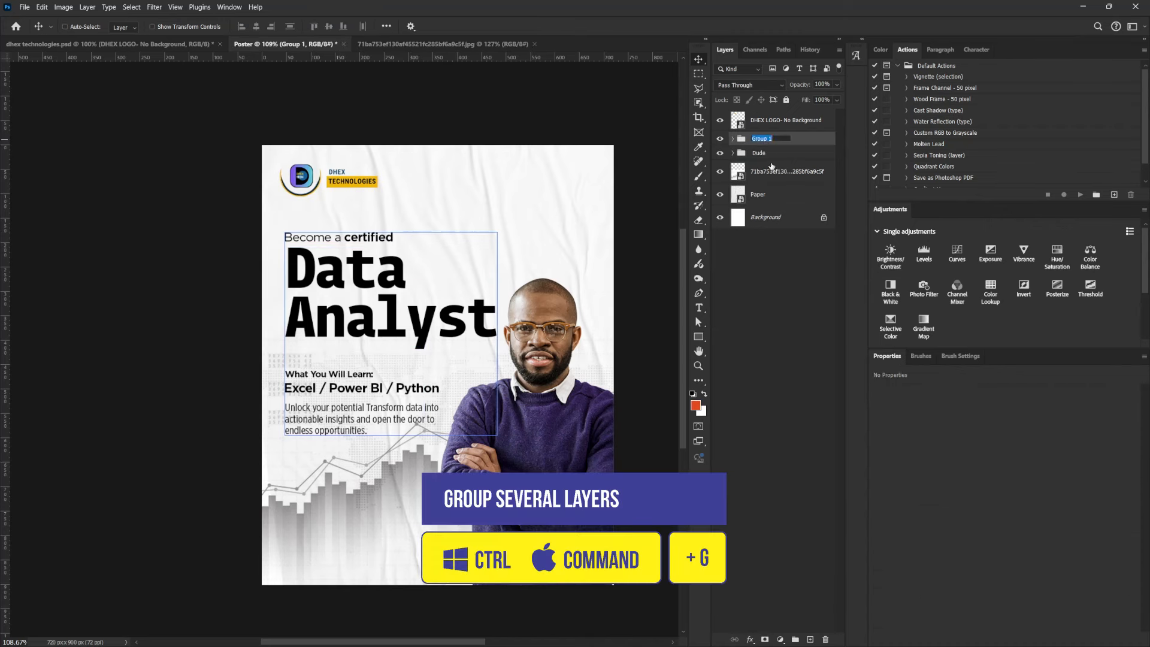
type("Pro")
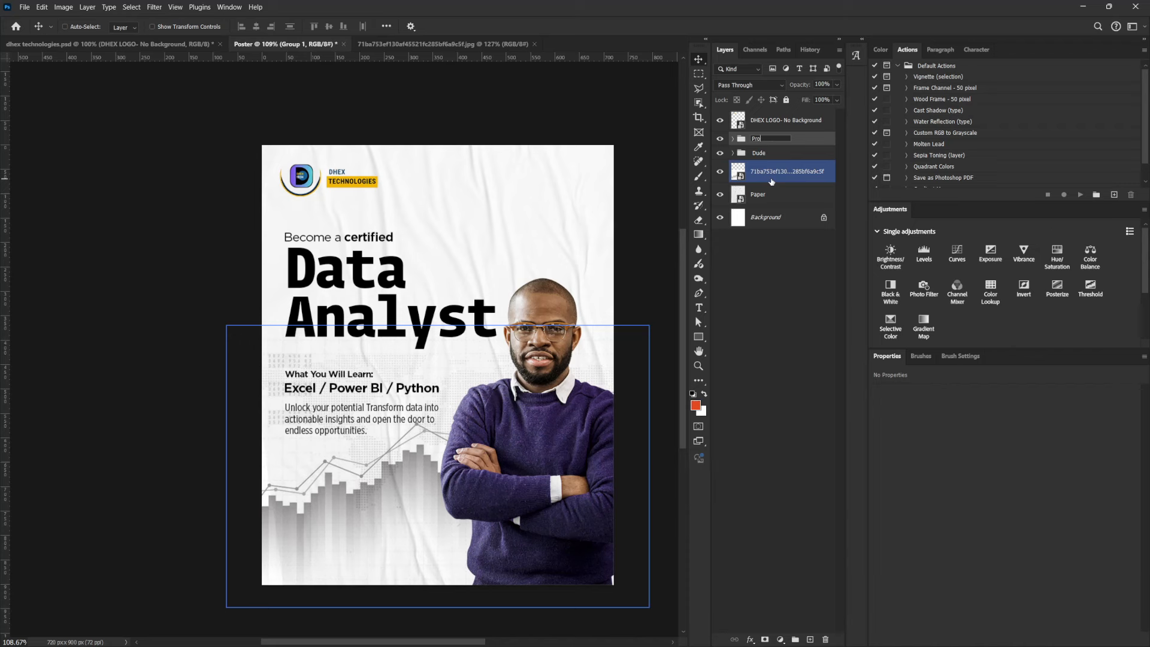
type("x_2")
key("Return")
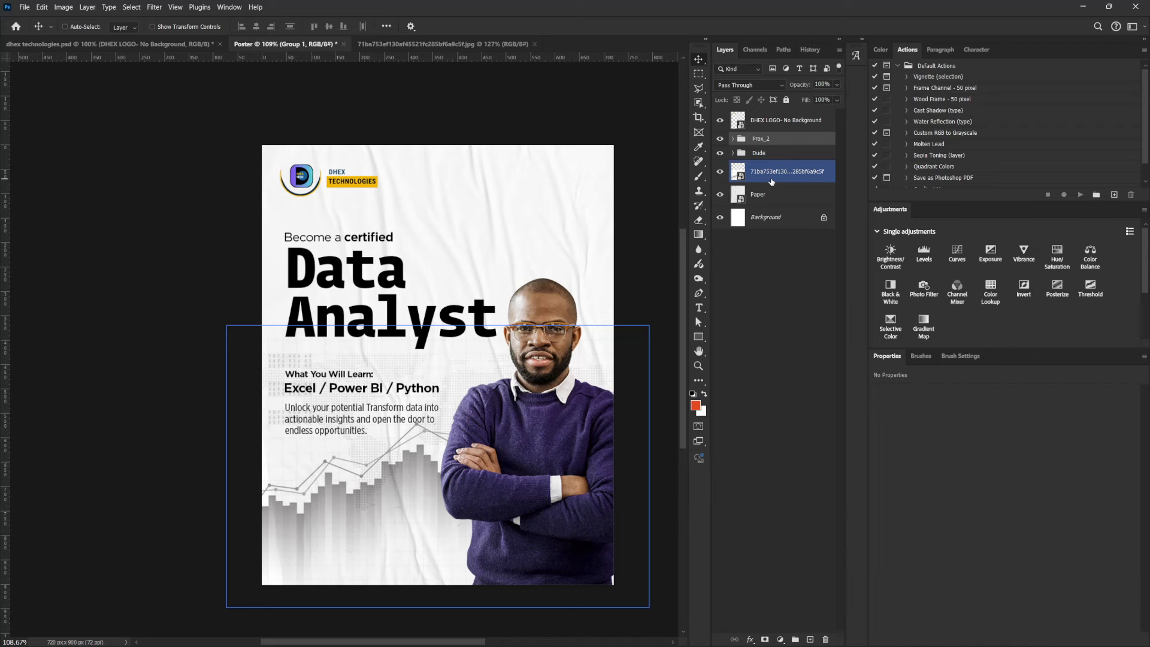
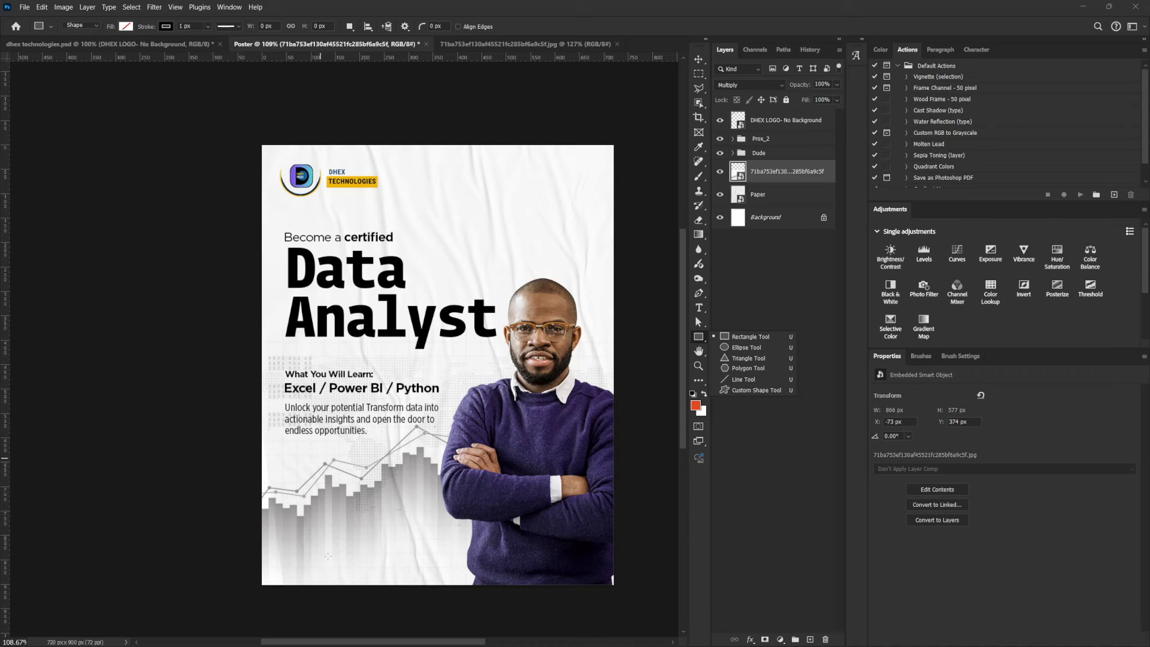
Draw a rectangle about 629 × 108 px across the poster's lower part and fill it with the recently used dark purple
left_click(746, 337)
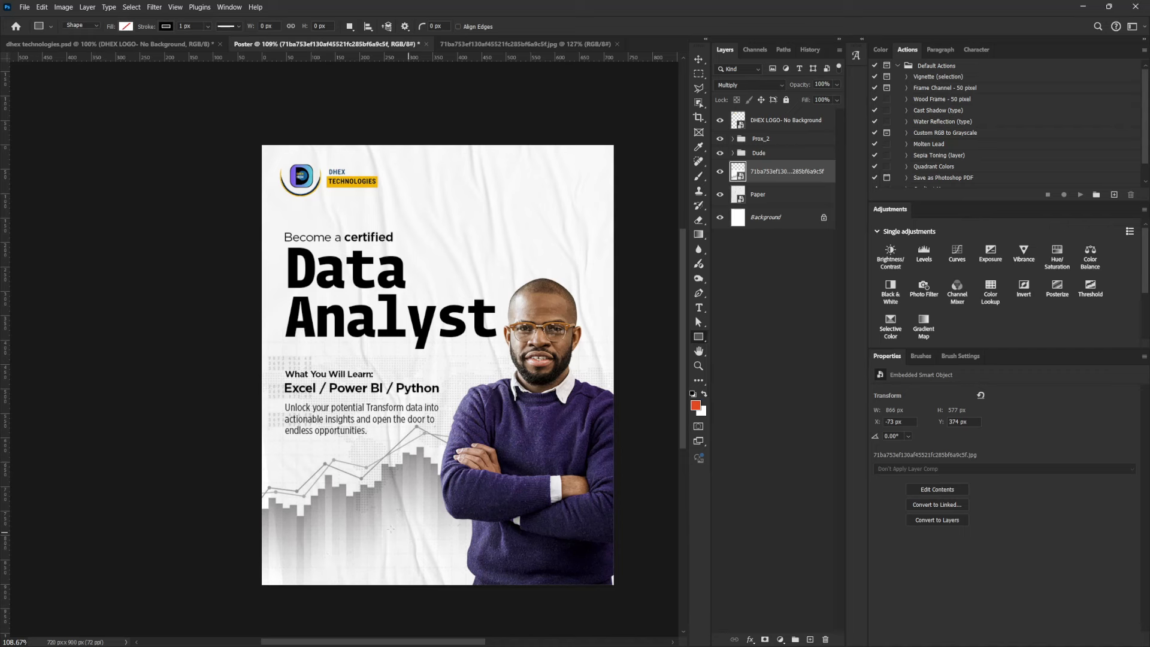
left_click_drag(296, 506, 596, 557)
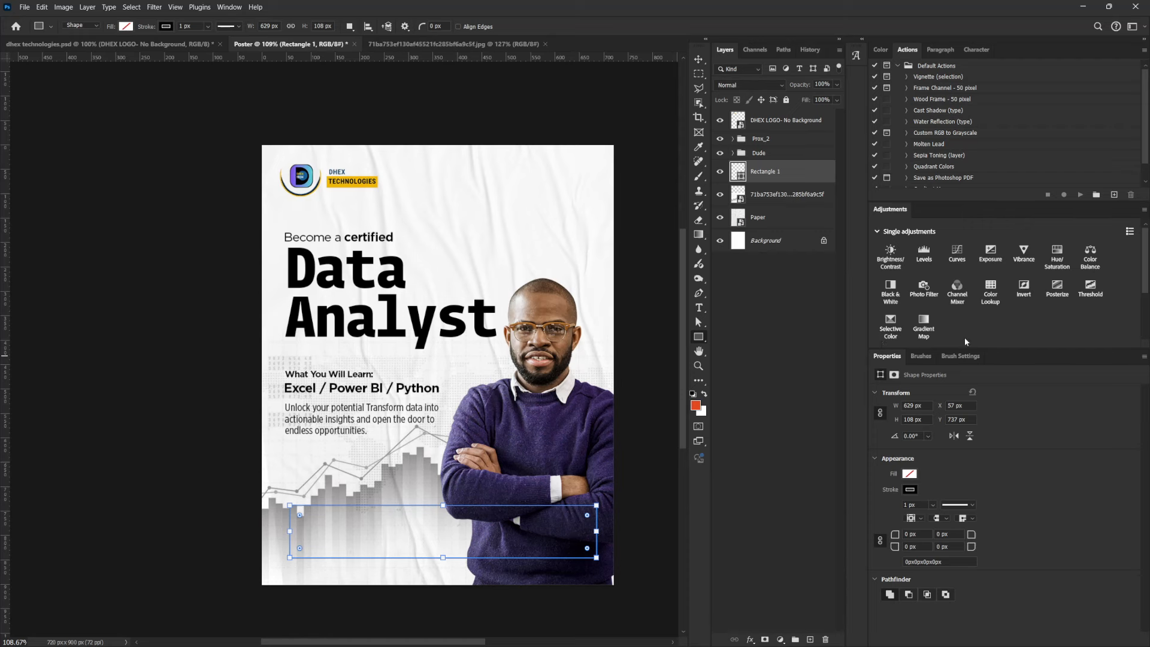
left_click(909, 473)
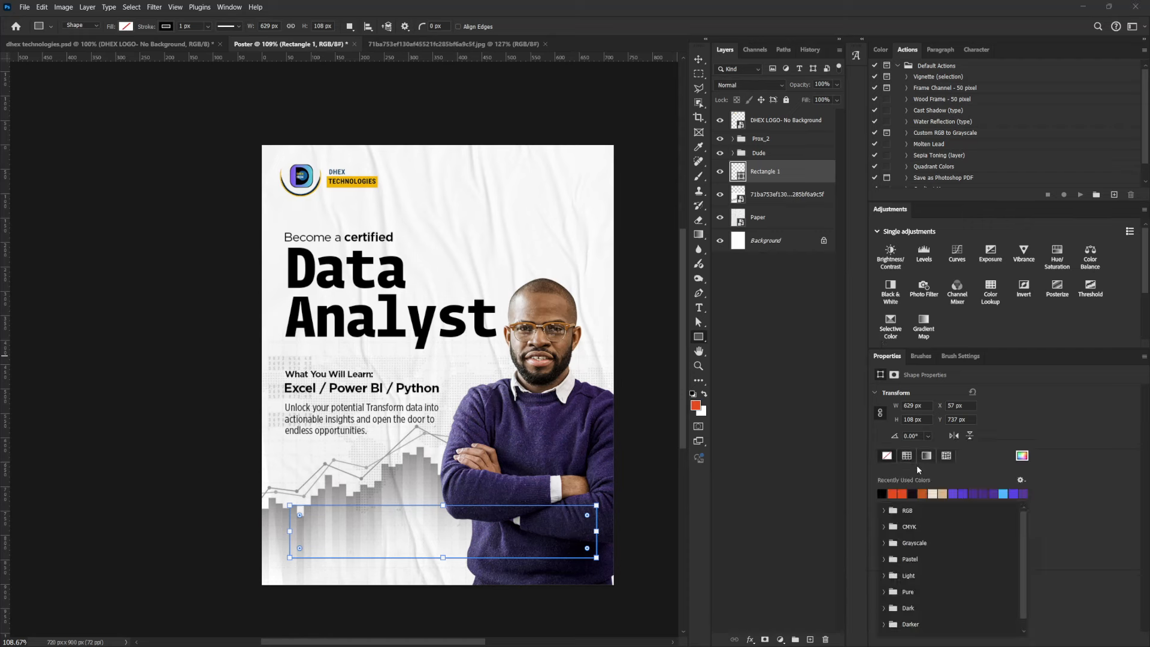
left_click(973, 493)
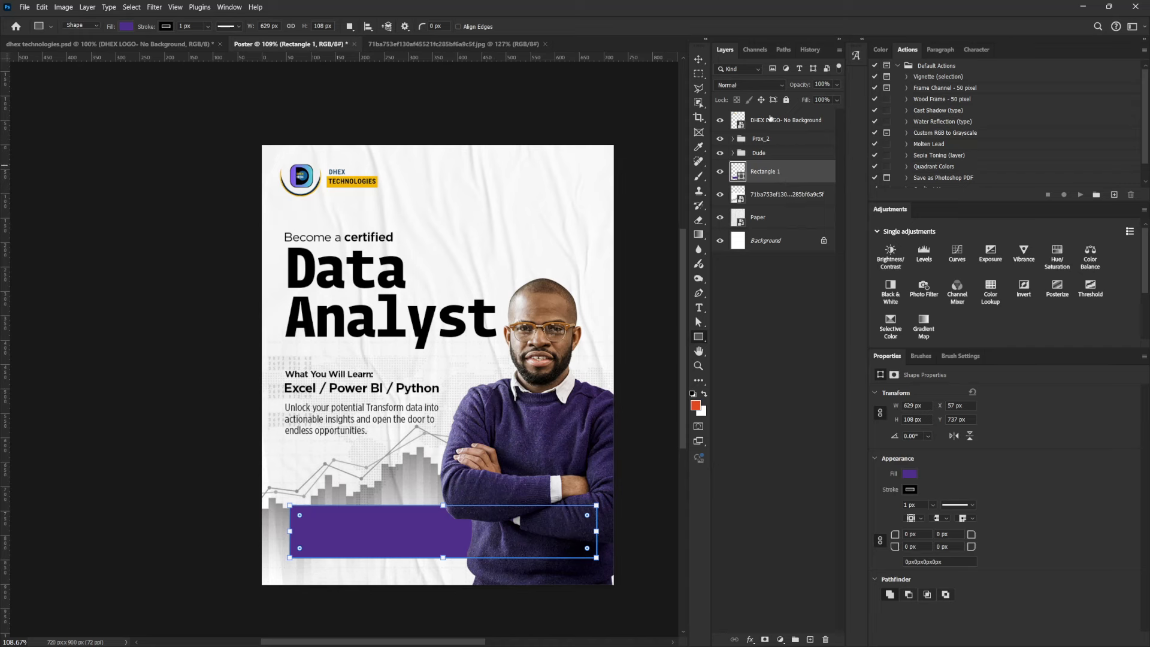
Bring the purple rectangle to the top of the layer stack and remove its stroke
left_click(698, 60)
left_click_drag(765, 171, 766, 113)
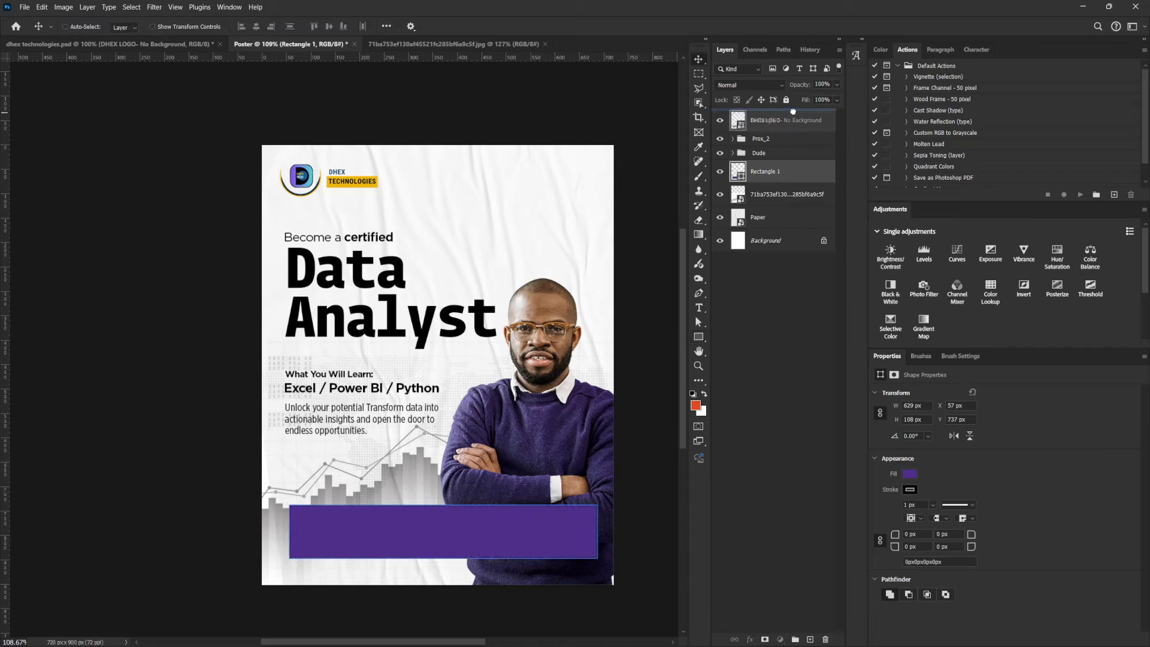
left_click(909, 473)
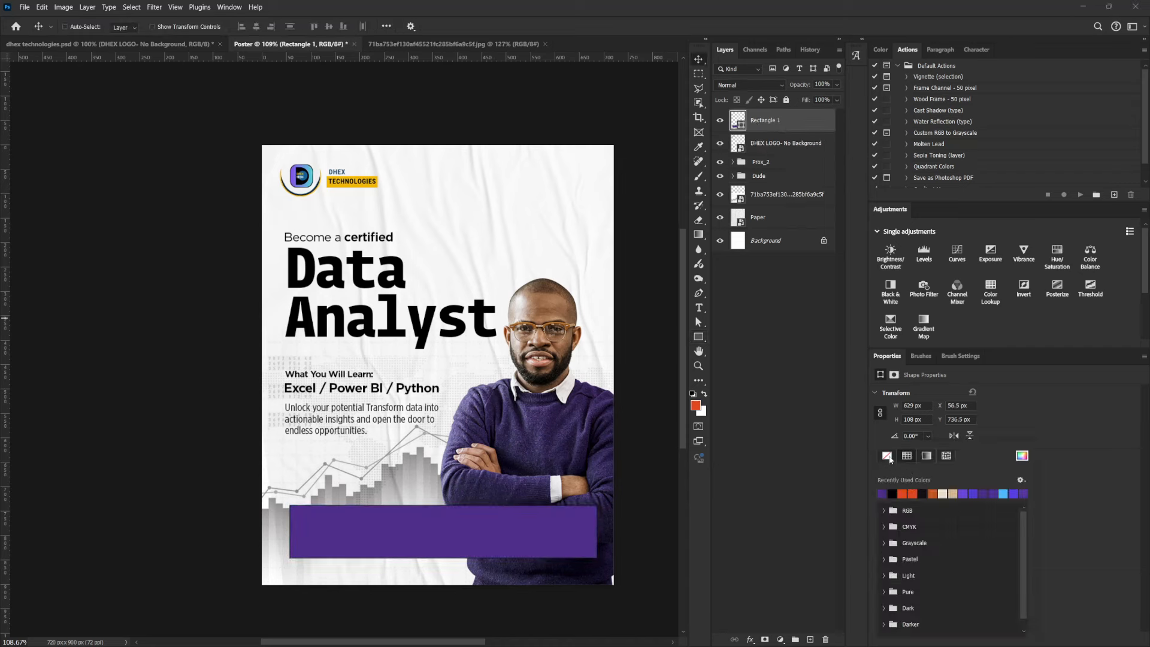
left_click(700, 64)
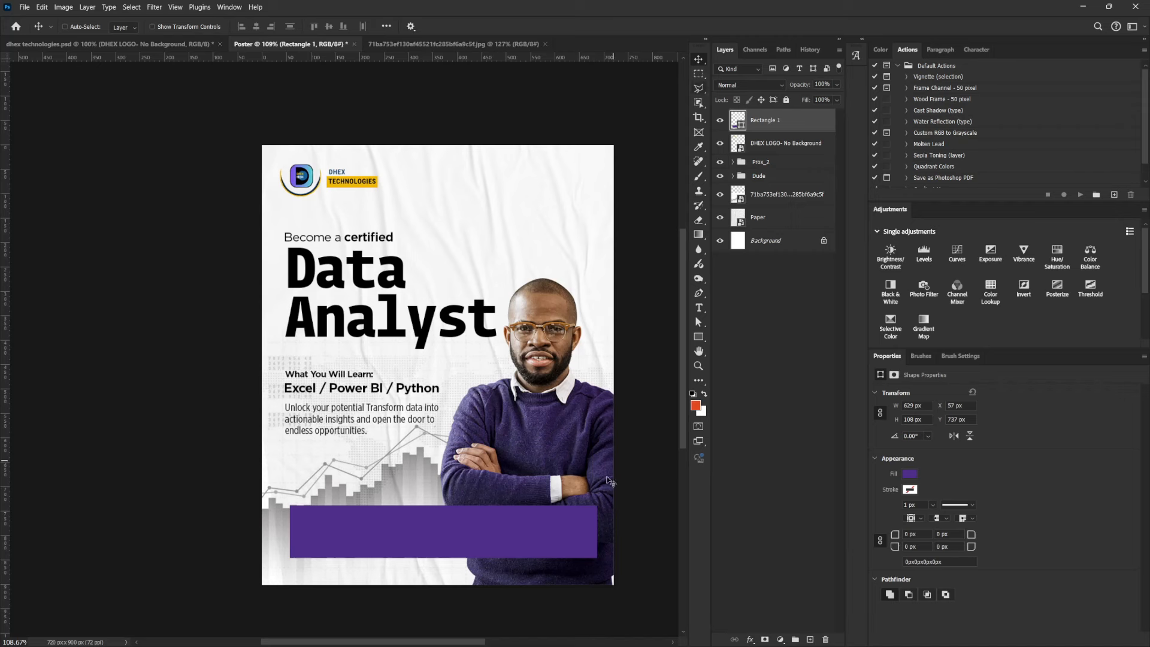
Position the purple rectangle at about X 47 px, Y 744 px, aligned with the left edge of the text above
left_click_drag(591, 538, 586, 549)
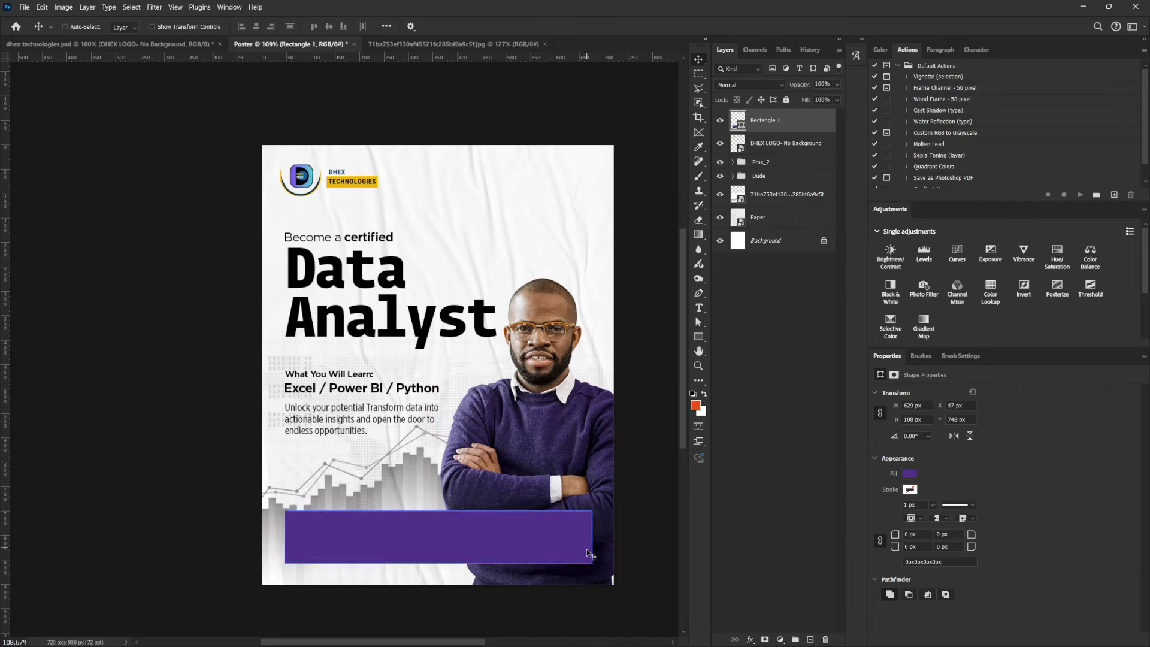
key("Up")
key("Up")
key("Up")
key("Up")
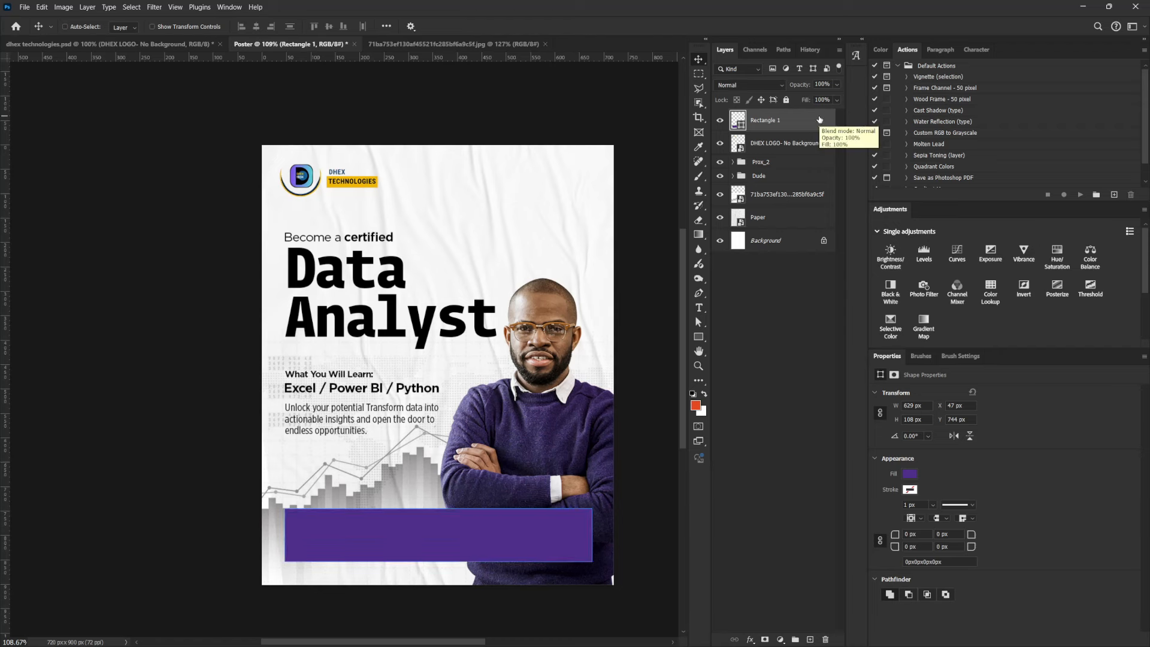
Duplicate the purple rectangle and narrow the copy to about 237 px wide, keeping its left edge in place
key("ctrl+j")
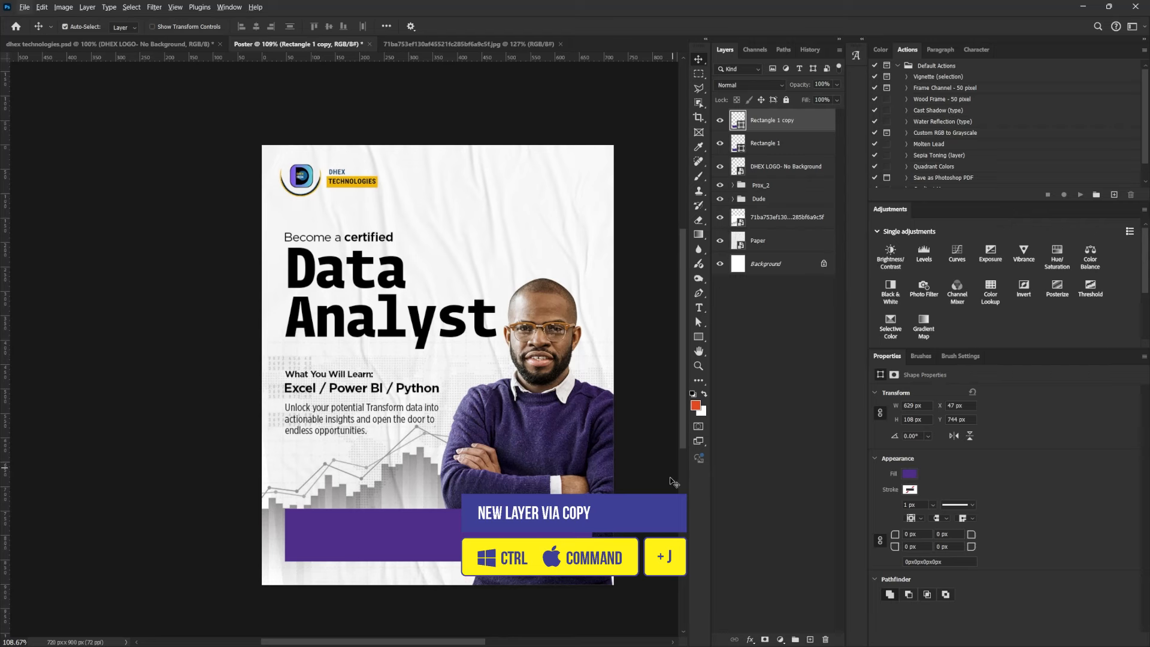
key("ctrl")
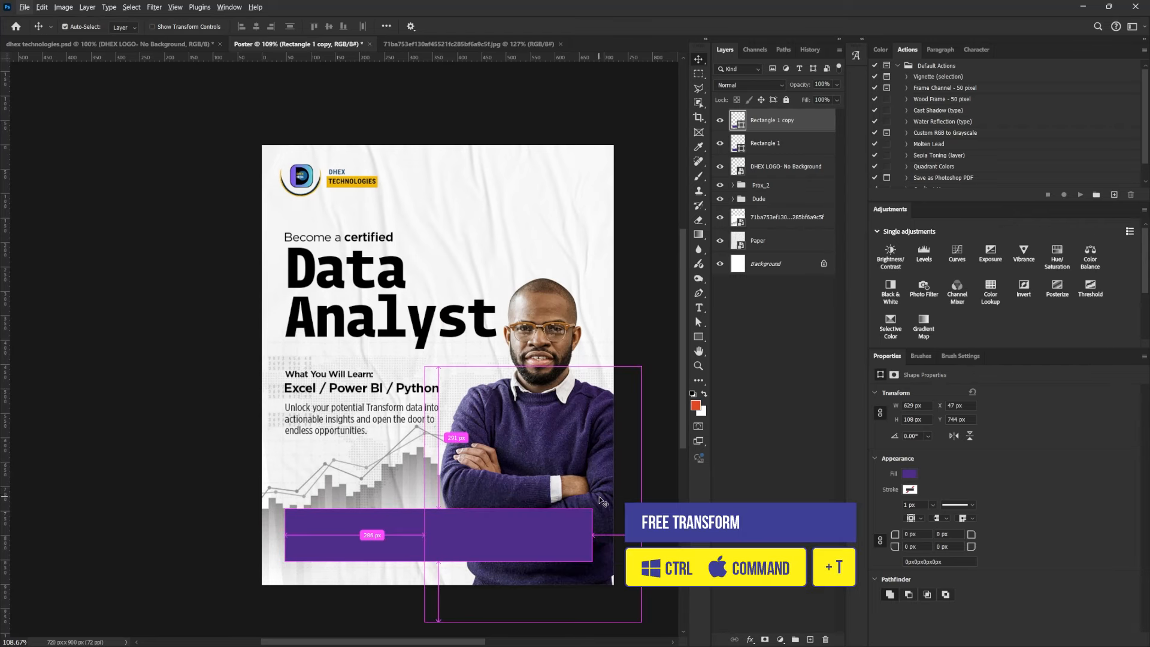
key("ctrl+t")
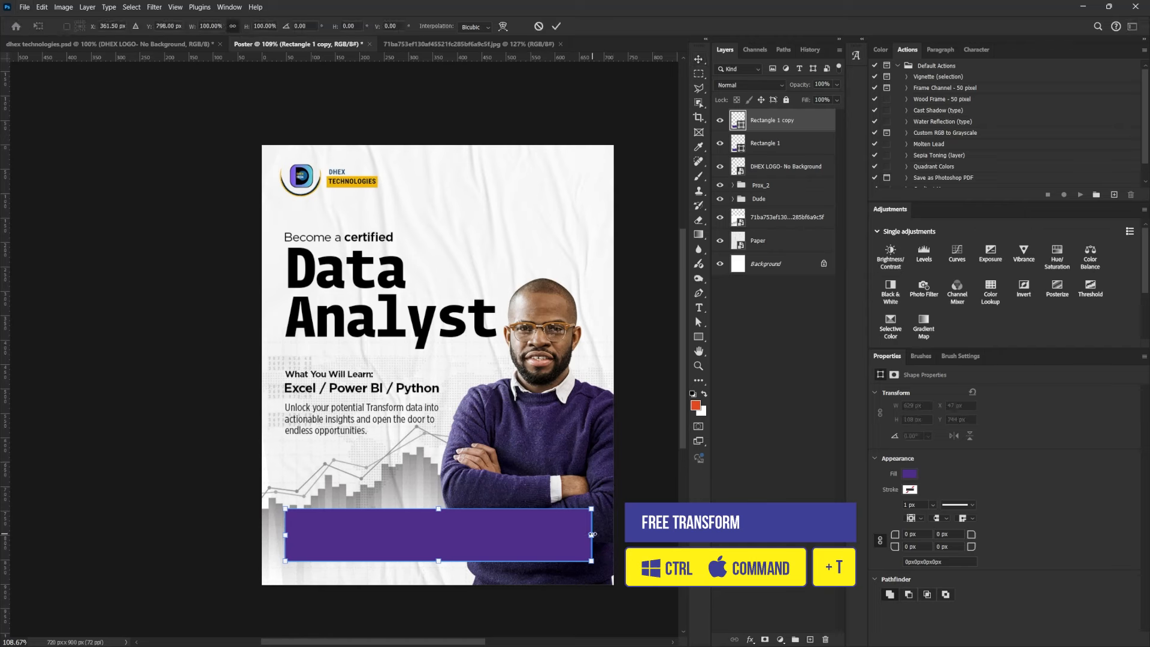
left_click_drag(593, 535, 398, 587)
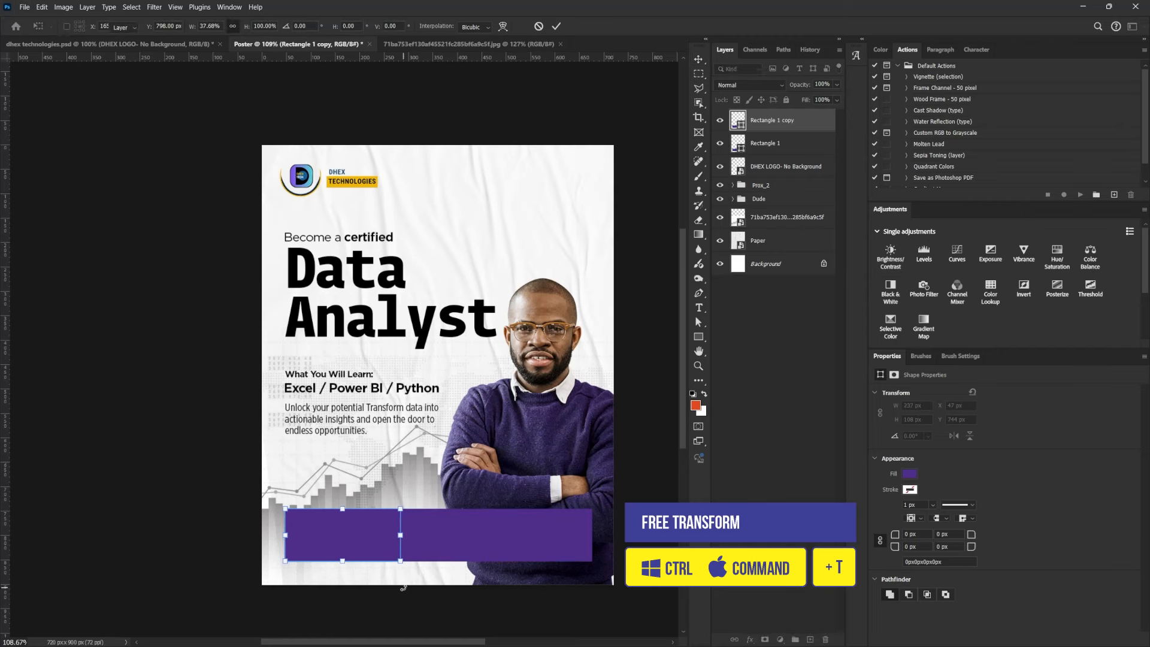
key("Return")
Fill the narrow rectangle copy with the yellow f1b700 sampled from the logo's TECHNOLOGIES label
left_click(909, 474)
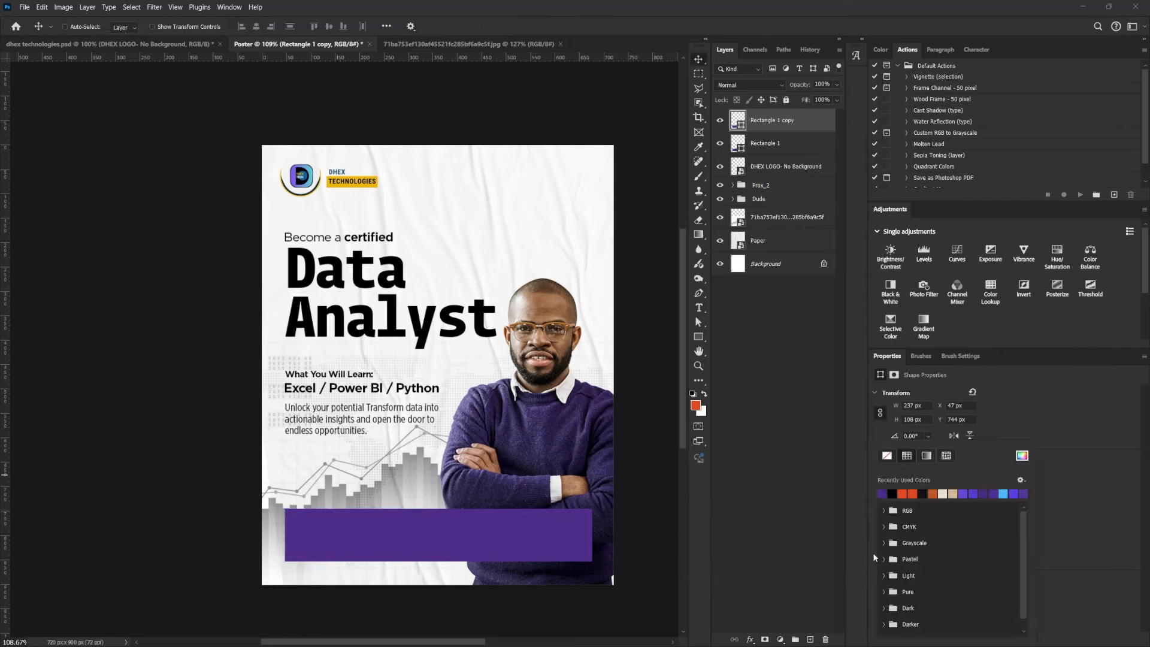
left_click(1022, 456)
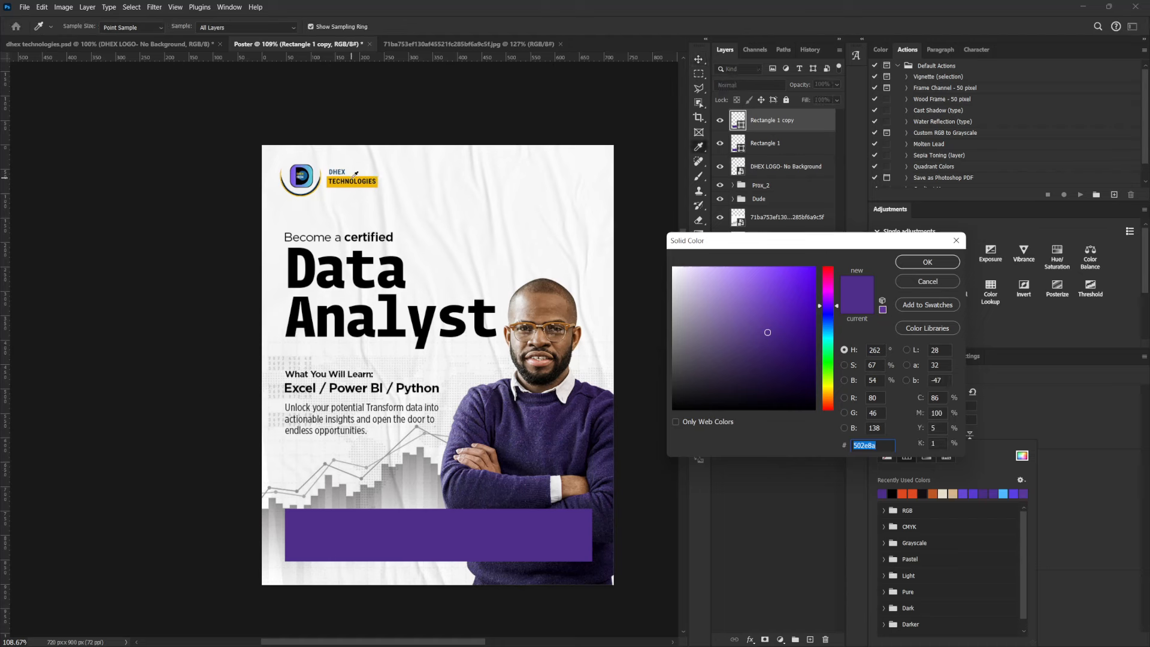
left_click(352, 182)
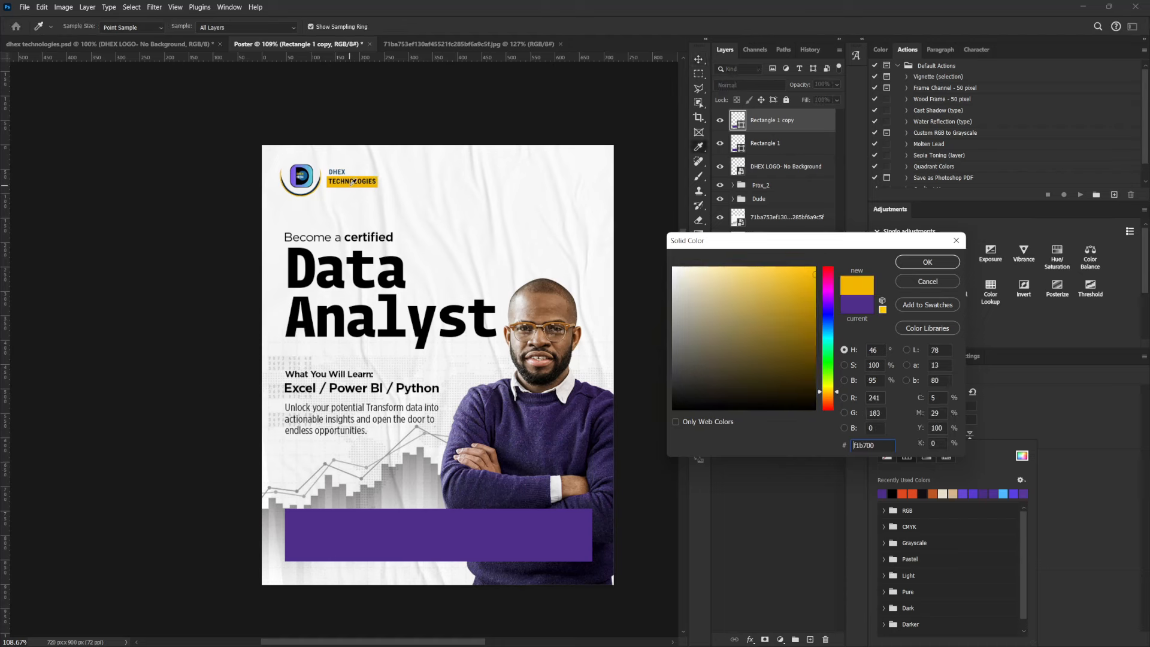
left_click(914, 267)
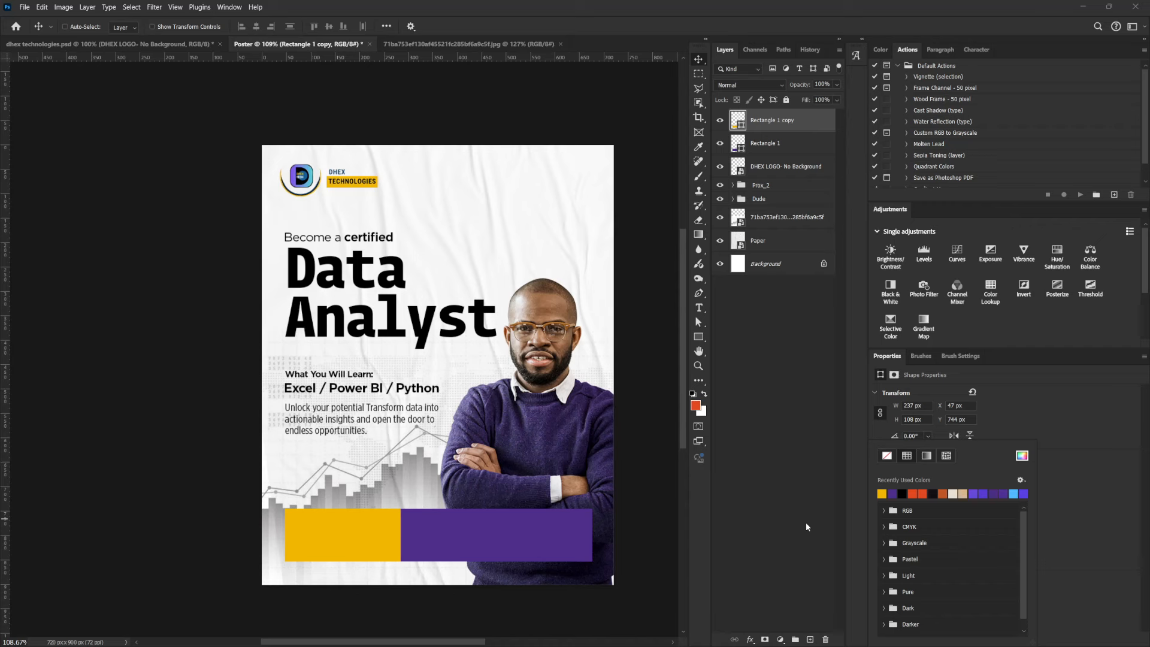
left_click(310, 172, "ctrl")
left_click(489, 539, "ctrl")
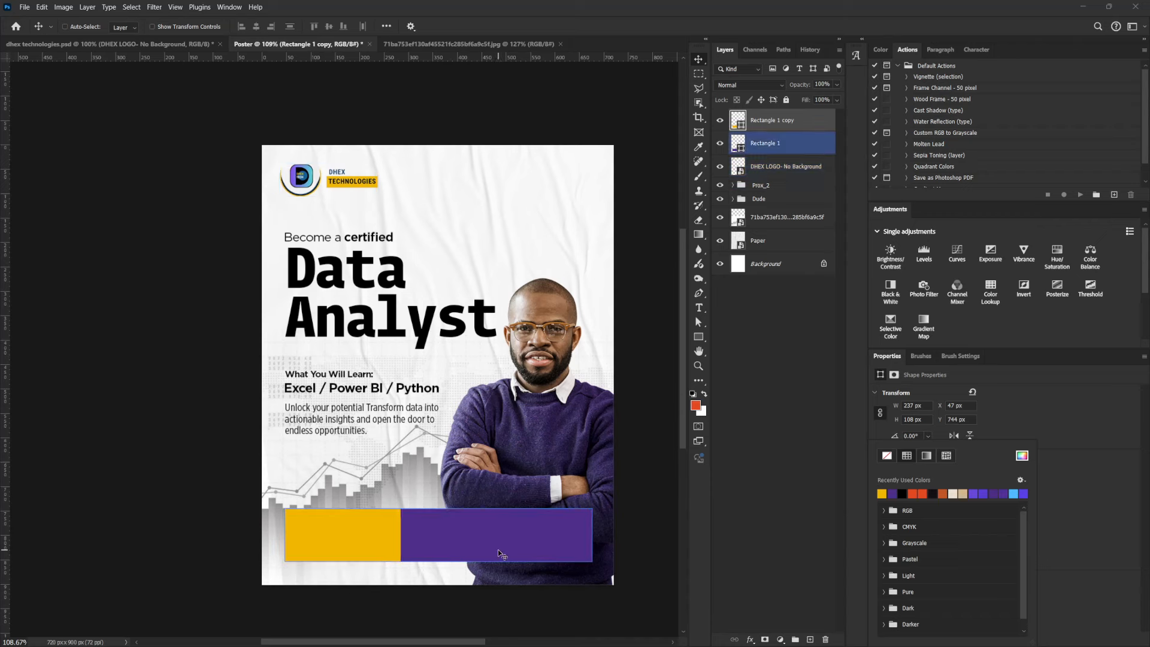
left_click(506, 592, "ctrl")
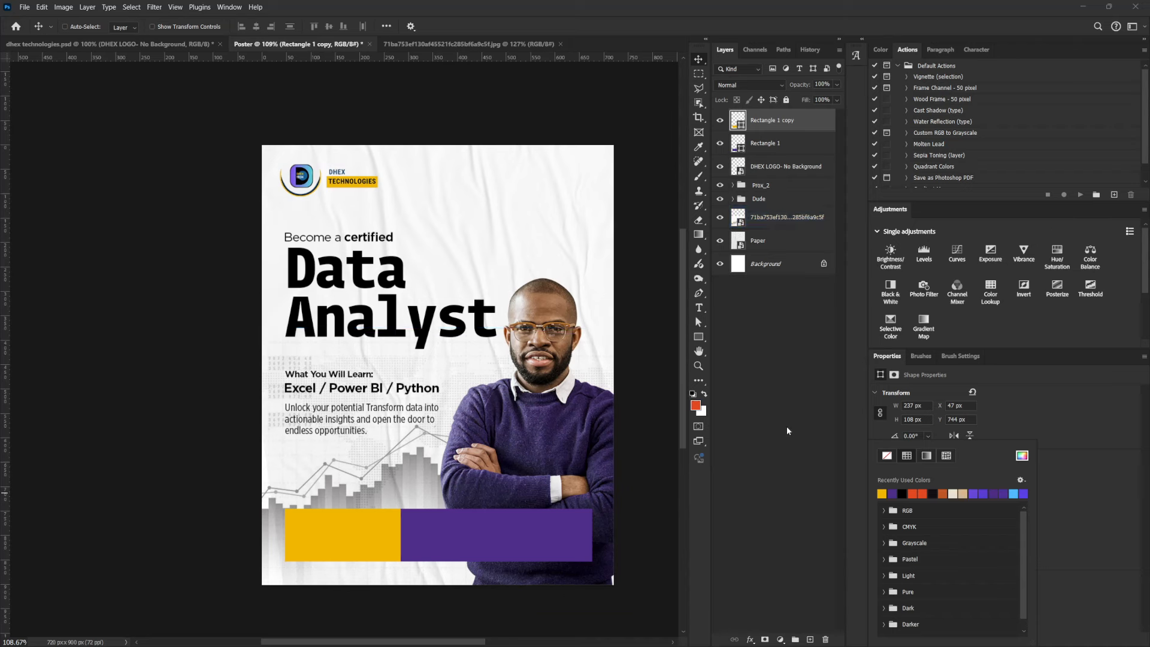
Paste "Original Fee:" as a new text layer and scale it to about 17.5 pt in the yellow rectangle's upper-left corner
left_click(780, 122)
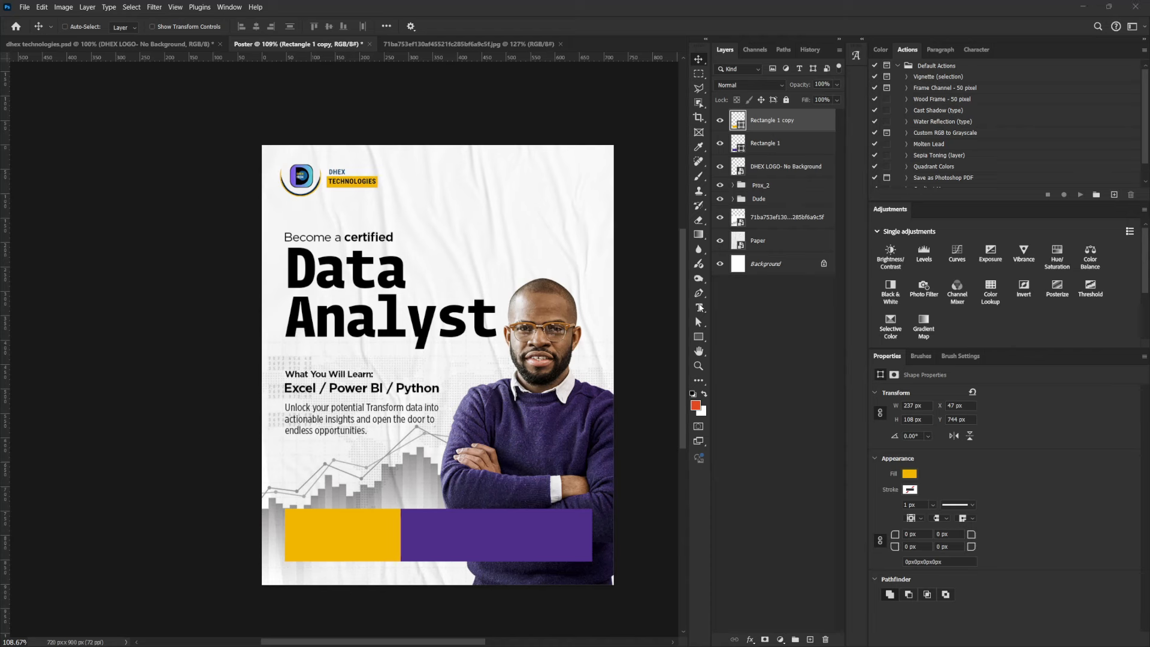
left_click(699, 307)
left_click(314, 460)
key("ctrl+v")
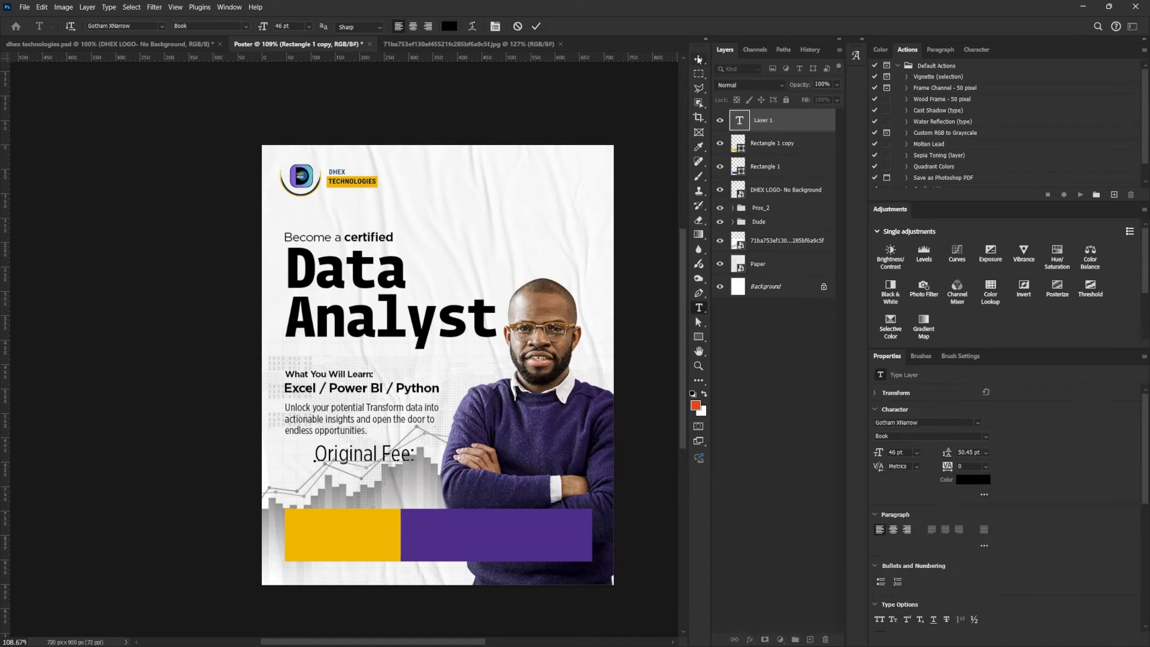
left_click(697, 59)
key("ctrl+t")
left_click_drag(414, 444, 329, 526)
key("Return")
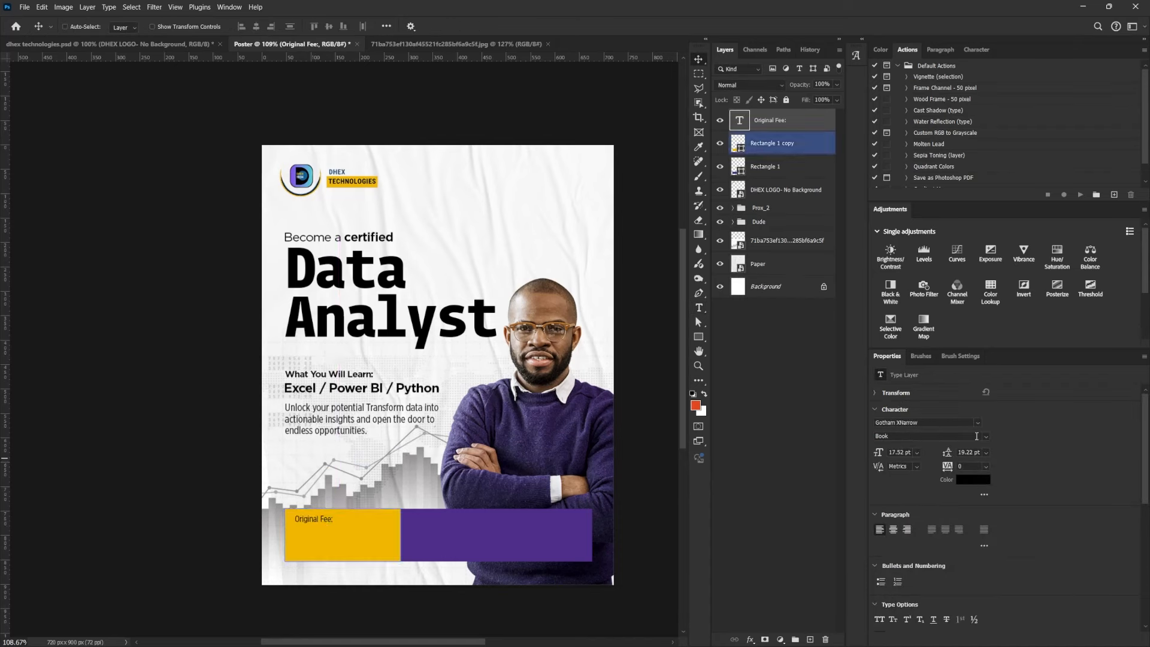
Set the "Original Fee:" text to Bold with tracking 40 and shrink it to about 16.8 pt
left_click(976, 436)
left_click(964, 456)
left_click(948, 466)
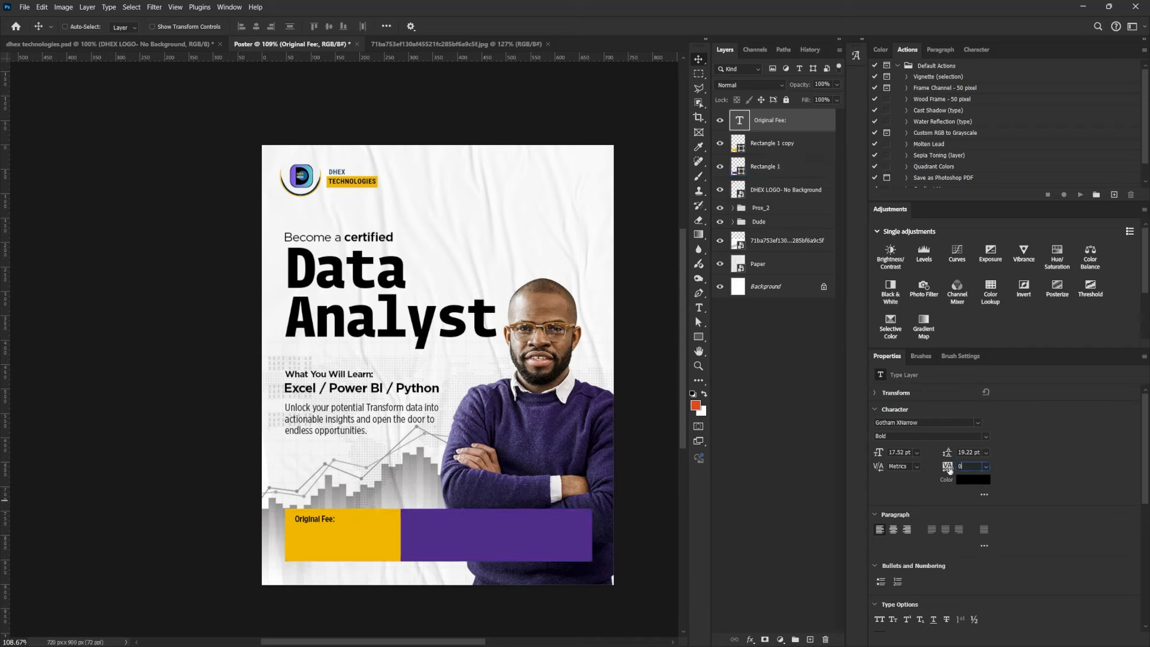
type("40")
key("Return")
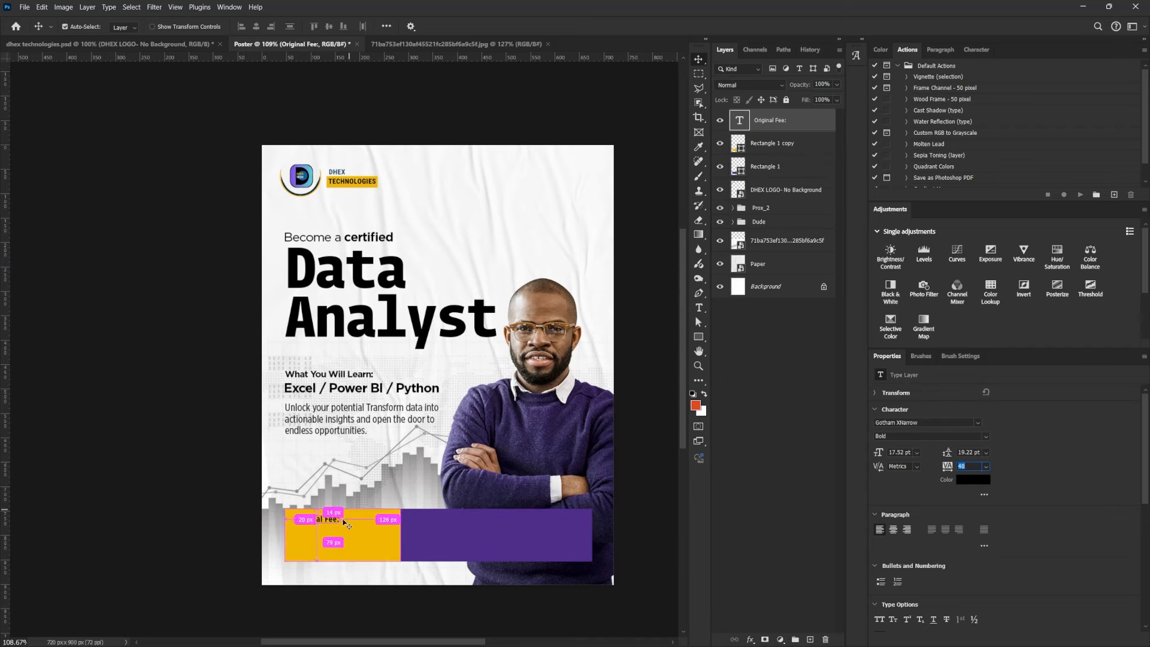
key("ctrl+t")
left_click_drag(340, 523, 338, 522)
key("Return")
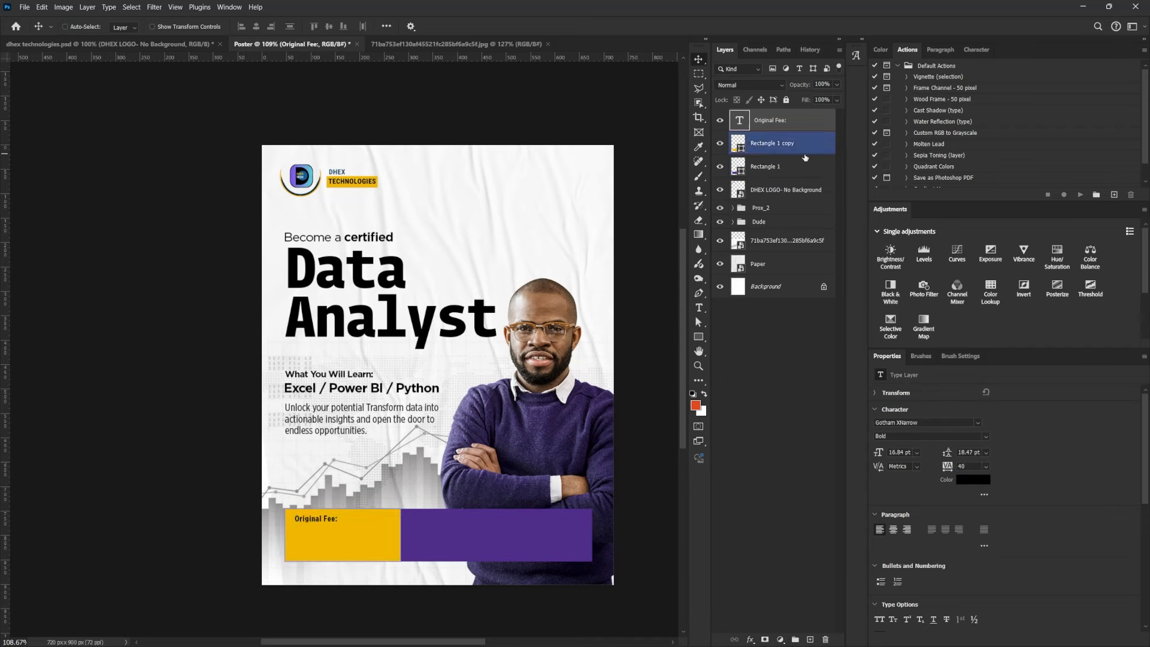
Nudge the "Original Fee:" label down slightly and place a copy directly beneath it reading "₦100,000"
key("Down")
key("Down")
key("Down")
key("Down")
key("Down")
key("ctrl+j")
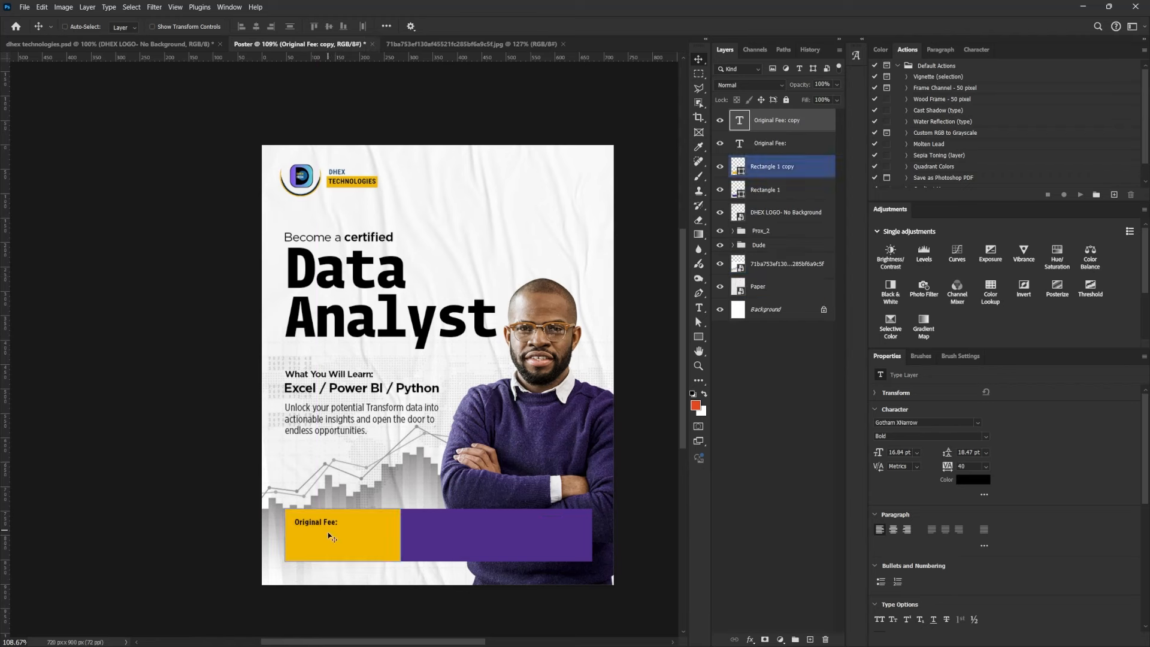
left_click_drag(329, 537, 331, 547)
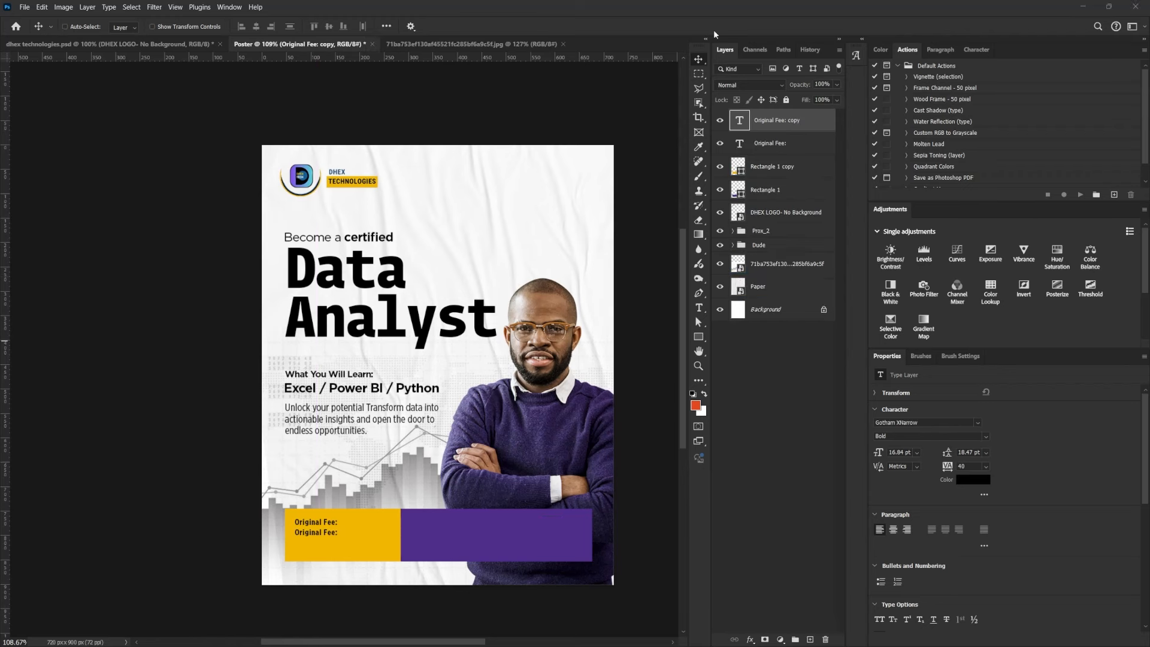
double_click(740, 122)
key("ctrl+v")
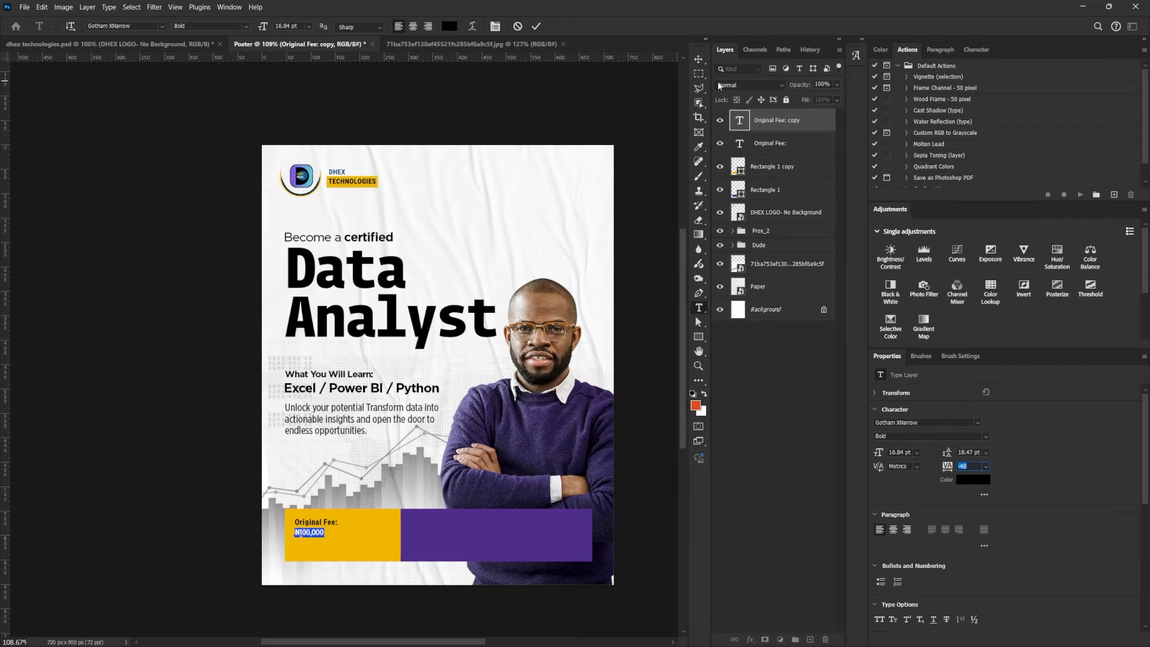
Scale the ₦100,000 text up to about 37.6 pt, aligned under the "Original Fee:" label
left_click(699, 60)
key("ctrl+t")
left_click_drag(324, 536, 291, 539)
key("Return")
Reduce the ₦ sign to 30 pt and set the tracking of the whole ₦100,000 price to -20
key("t")
left_click(906, 452)
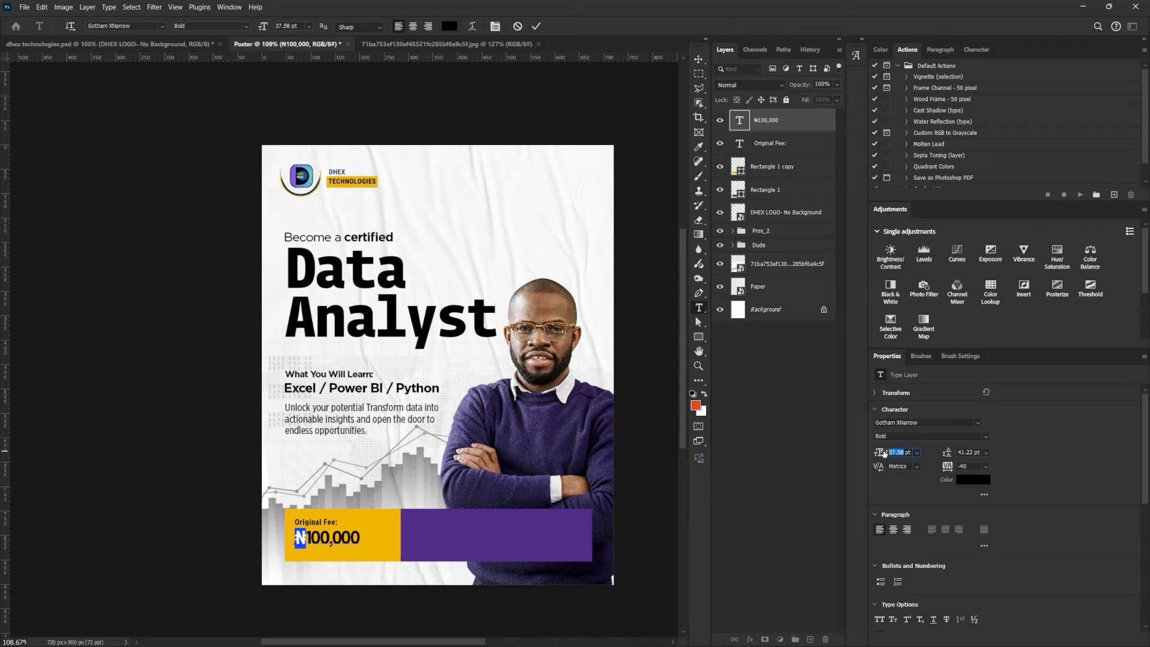
type("30")
key("Return")
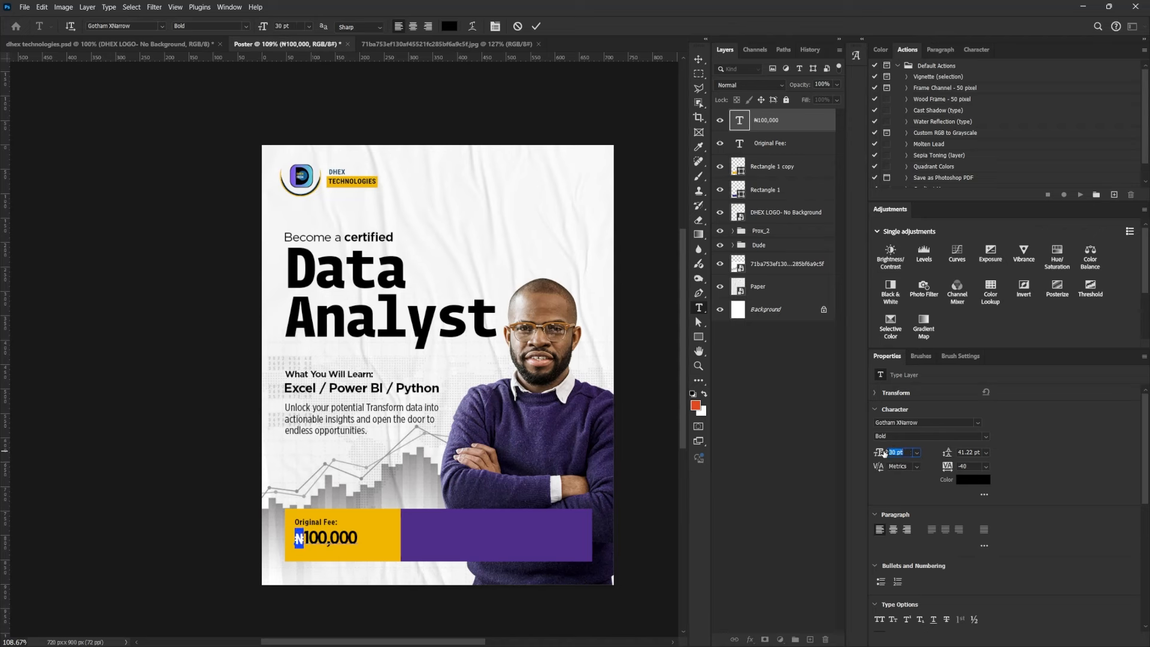
left_click_drag(291, 542, 944, 555)
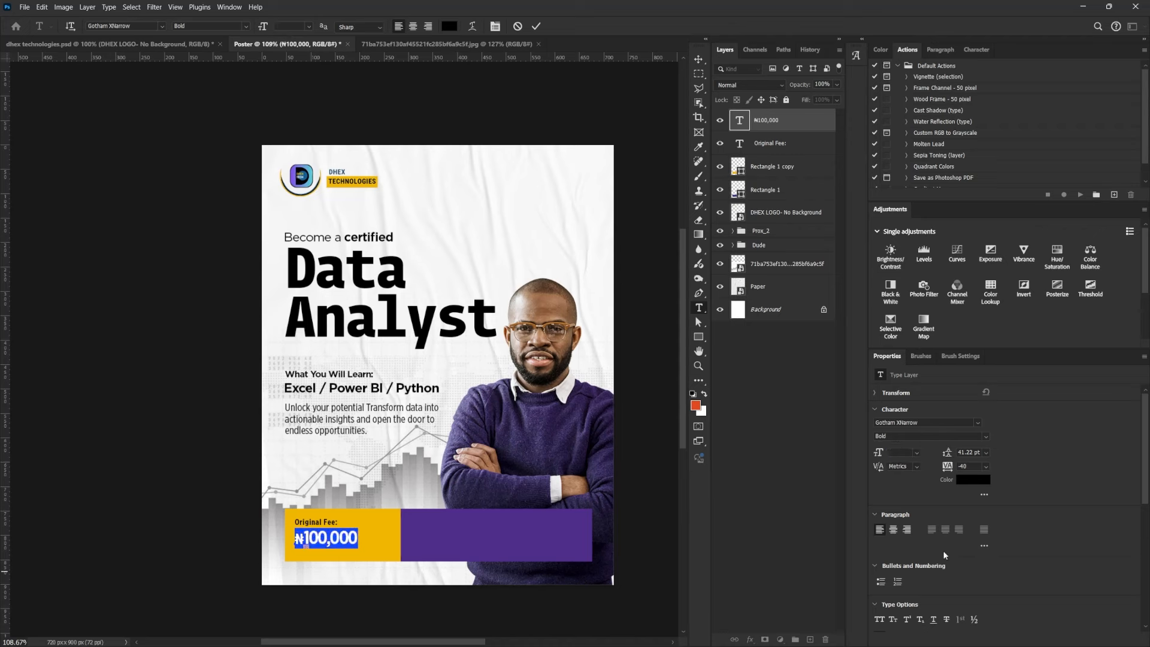
left_click(699, 59)
Set the "Original Fee:" label to Medium weight
left_click(765, 144)
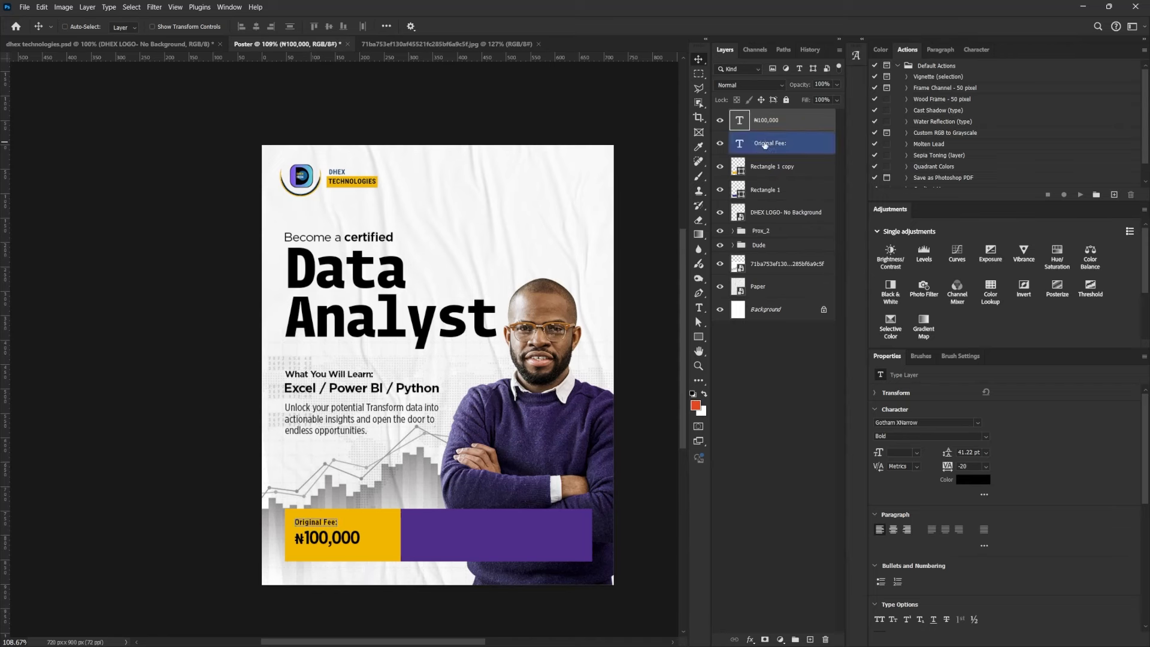
left_click(958, 436)
left_click(948, 334)
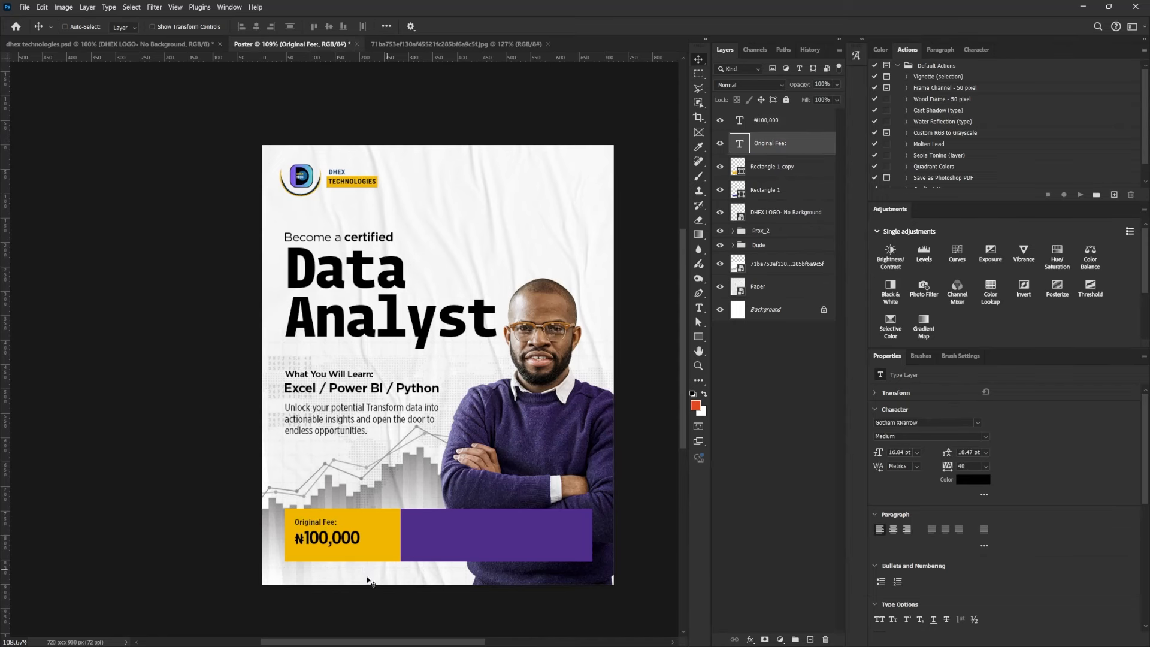
Duplicate the "Original Fee:" label and ₦100,000 price together, placing the copies about 159 px to the right
right_click(330, 531)
left_click(346, 534)
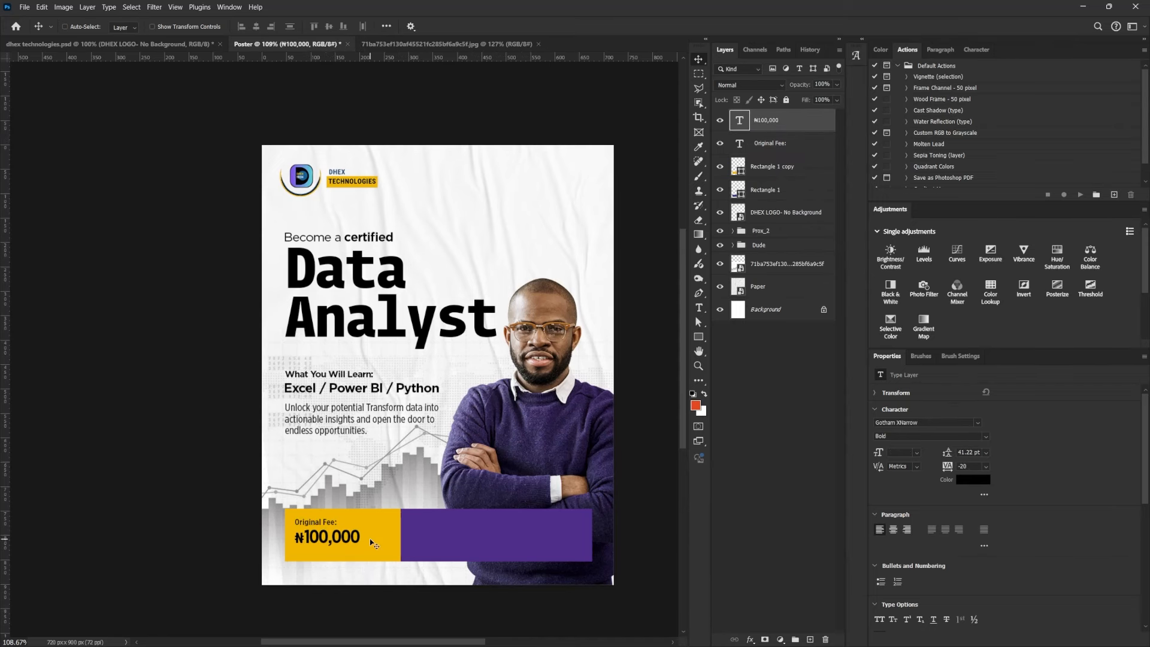
left_click(771, 149, "ctrl")
left_click_drag(314, 538, 392, 540)
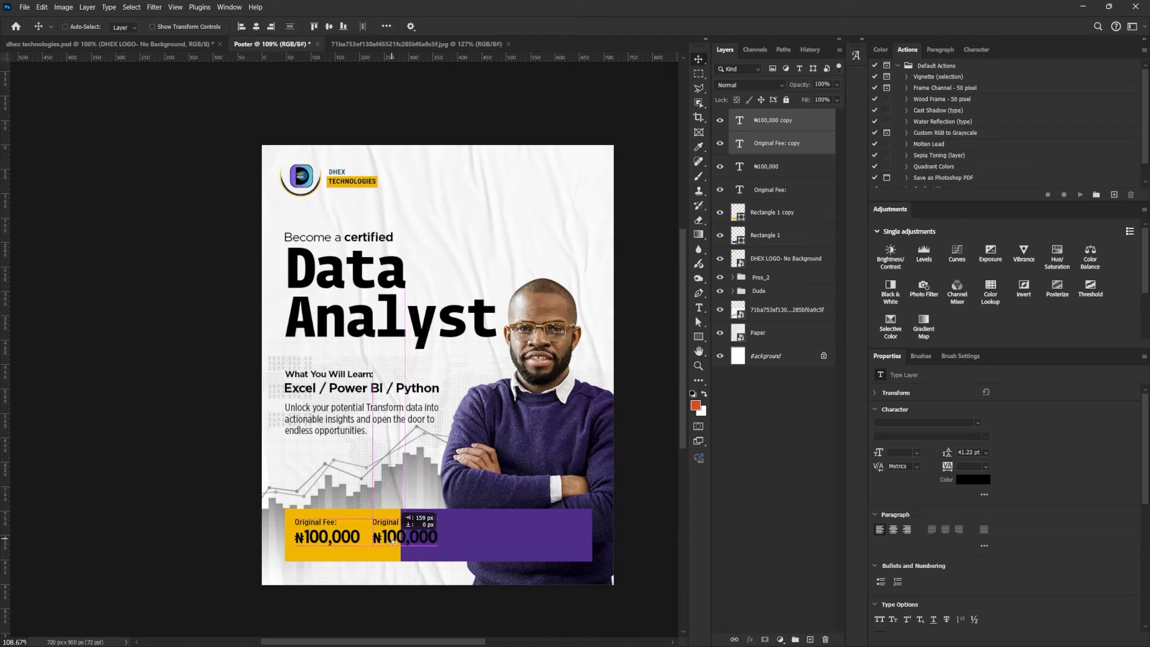
Change the copied label to "Discount Fee:" and the copied price to "₦75,000"
double_click(739, 143)
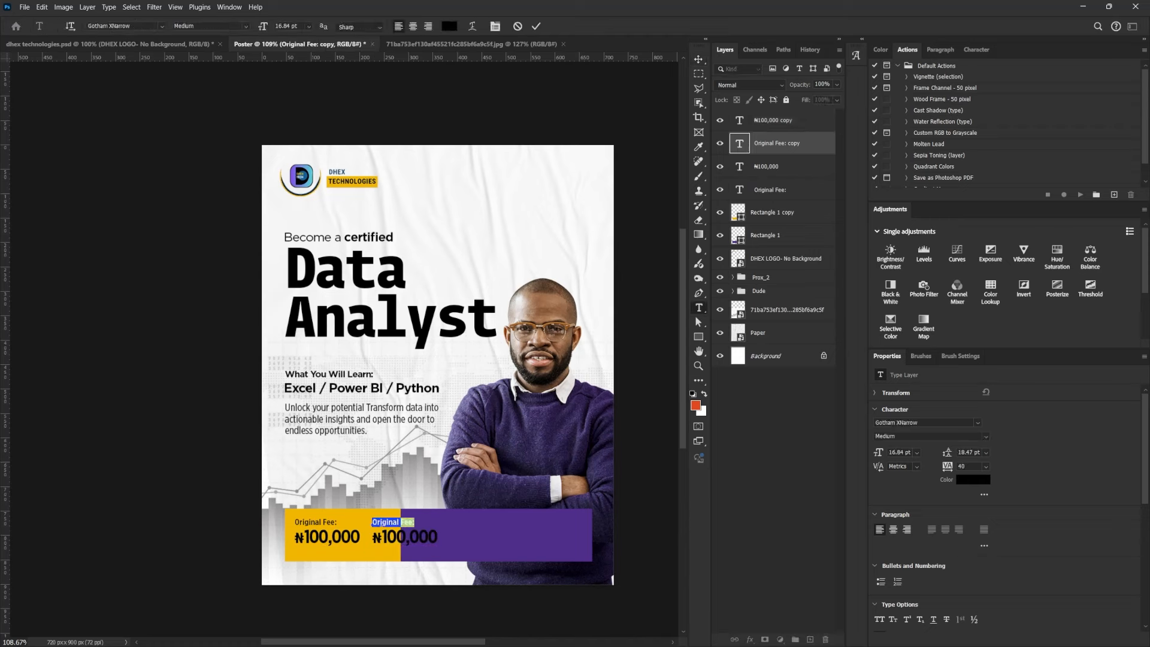
type("Discount Fee:")
double_click(738, 166)
double_click(738, 120)
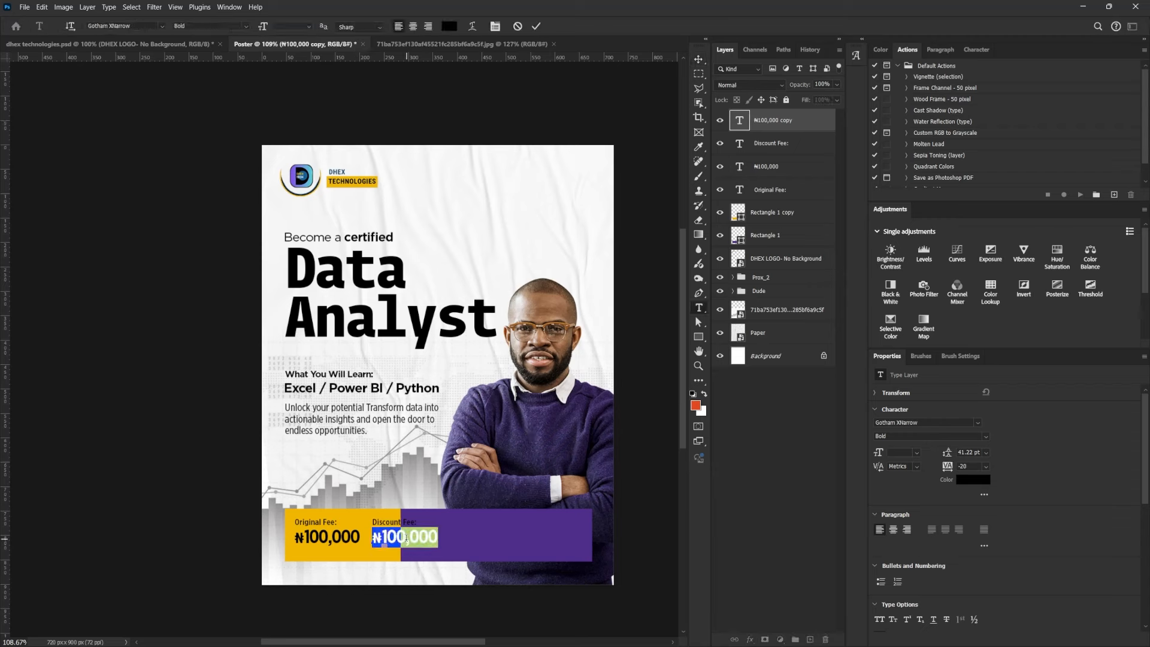
type("₦7,0005")
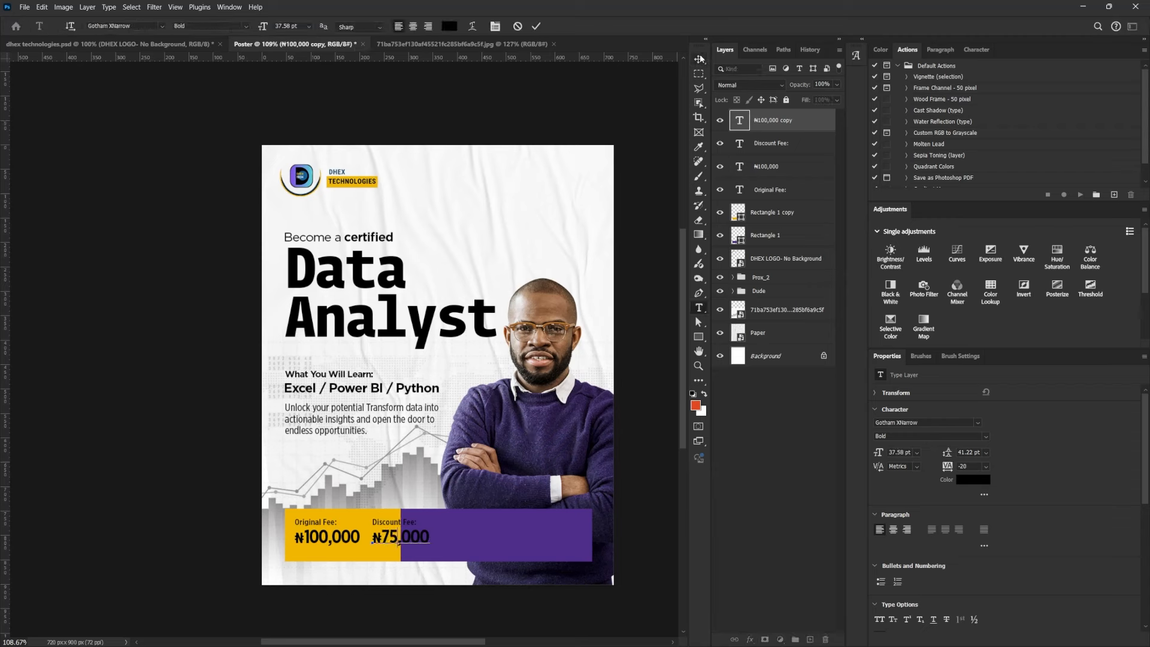
left_click(699, 59)
Nudge the "Discount Fee:" label and its ₦75,000 price slightly to the right together
left_click(785, 142, "shift")
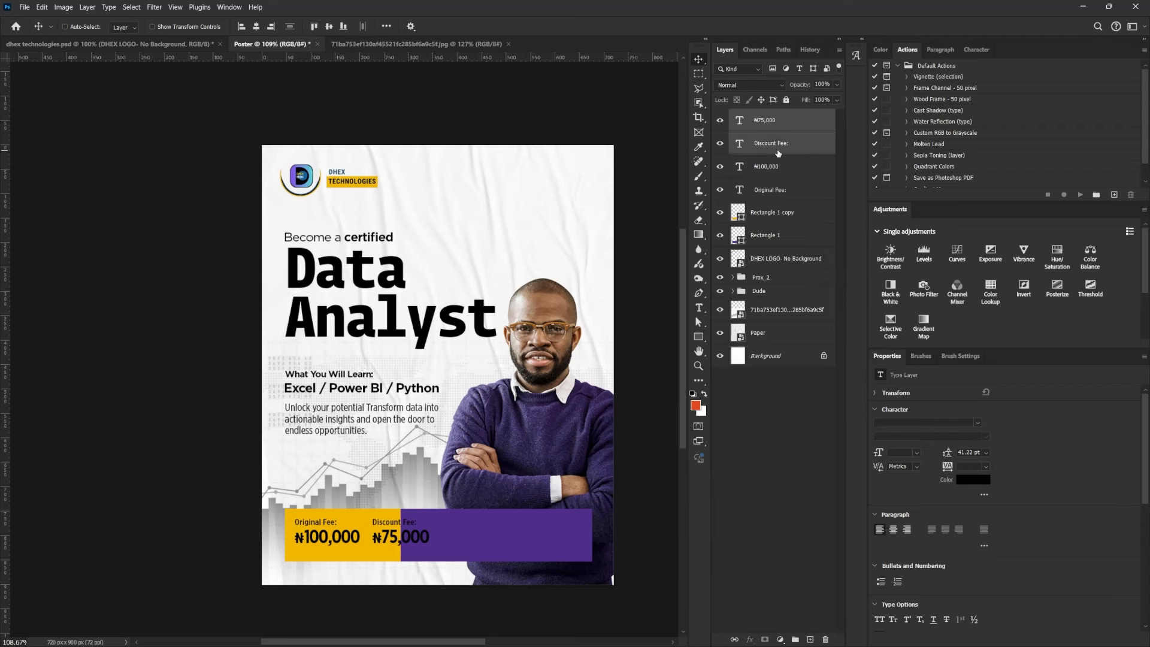
key("Right")
key("Right")
key("Right")
key("Right")
key("Right")
Duplicate the "Discount Fee:" label and replace the copy's text with a vertical bar "|"
left_click(787, 137)
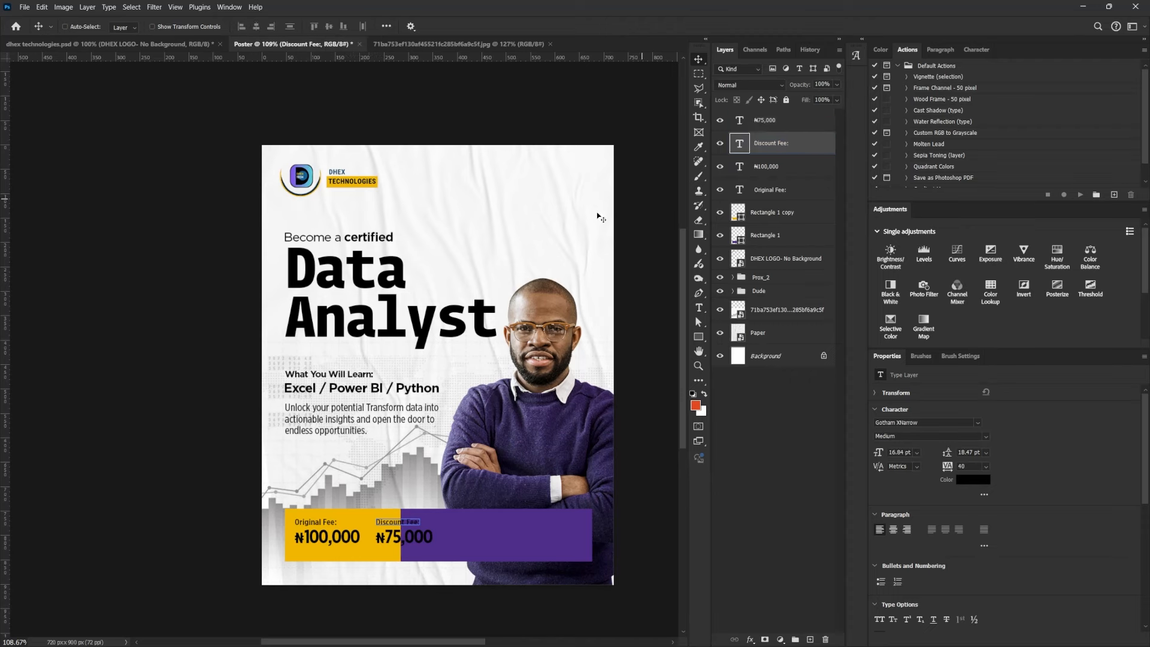
left_click_drag(405, 523, 362, 519, "alt")
double_click(741, 140)
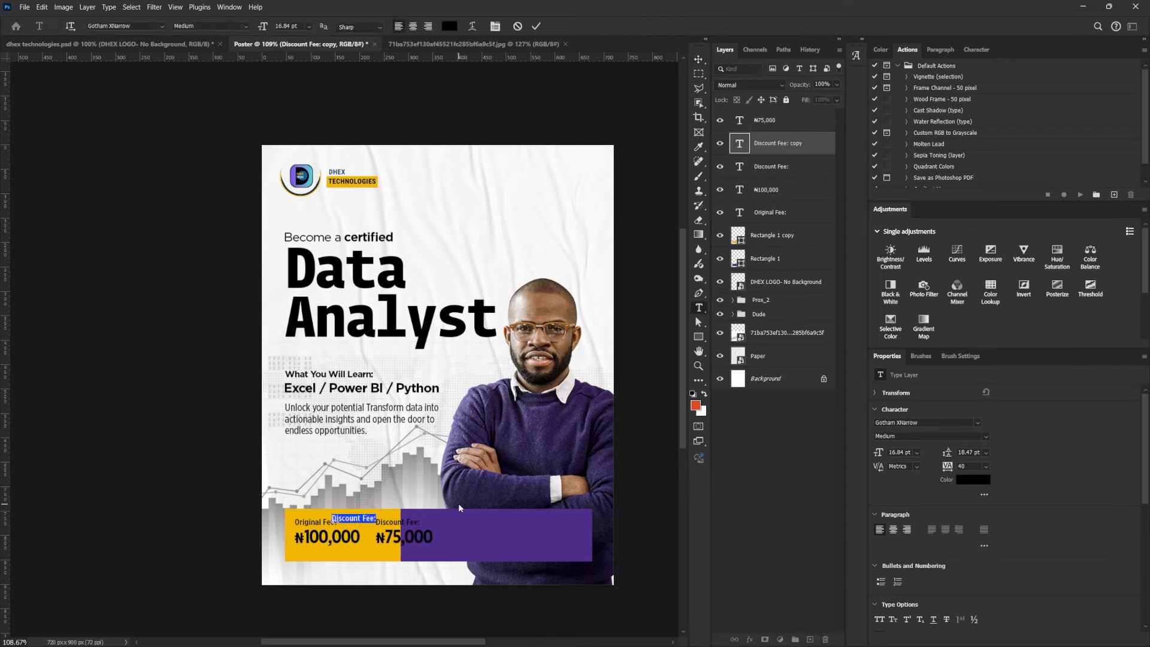
key("BackSpace")
type("|")
left_click(443, 539)
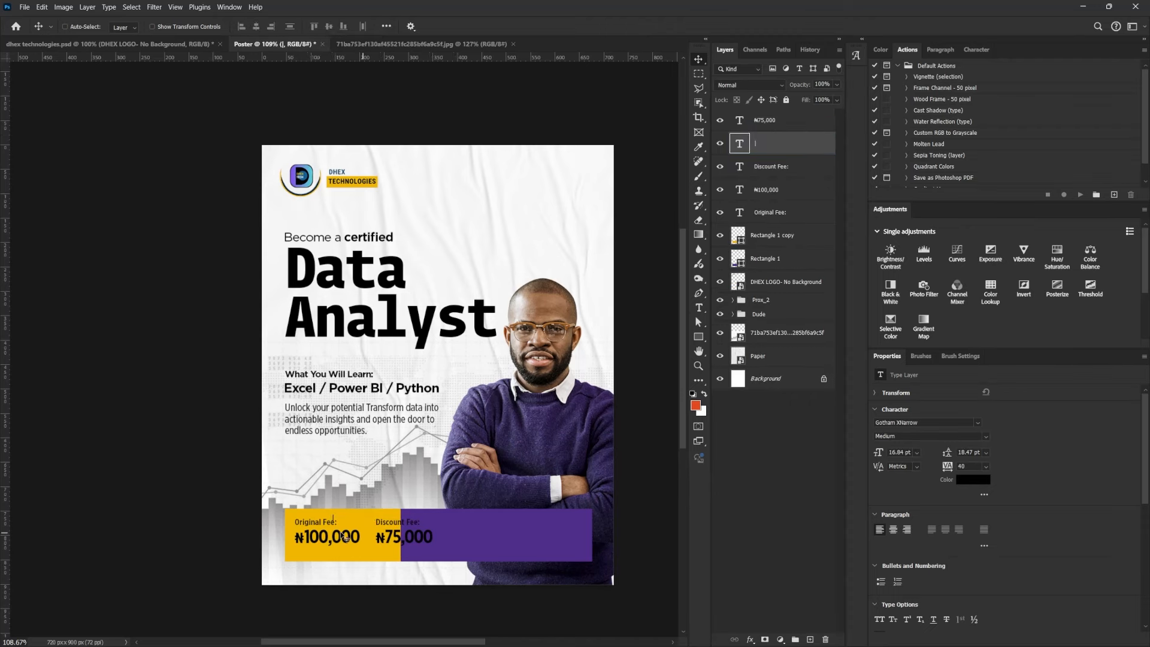
Move the vertical bar between the two fees and scale it to about 50.8 pt as a tall divider
left_click_drag(334, 531, 431, 530)
key("ctrl+t")
key("ctrl+t")
left_click_drag(437, 585, 438, 597, "shift")
key("Return")
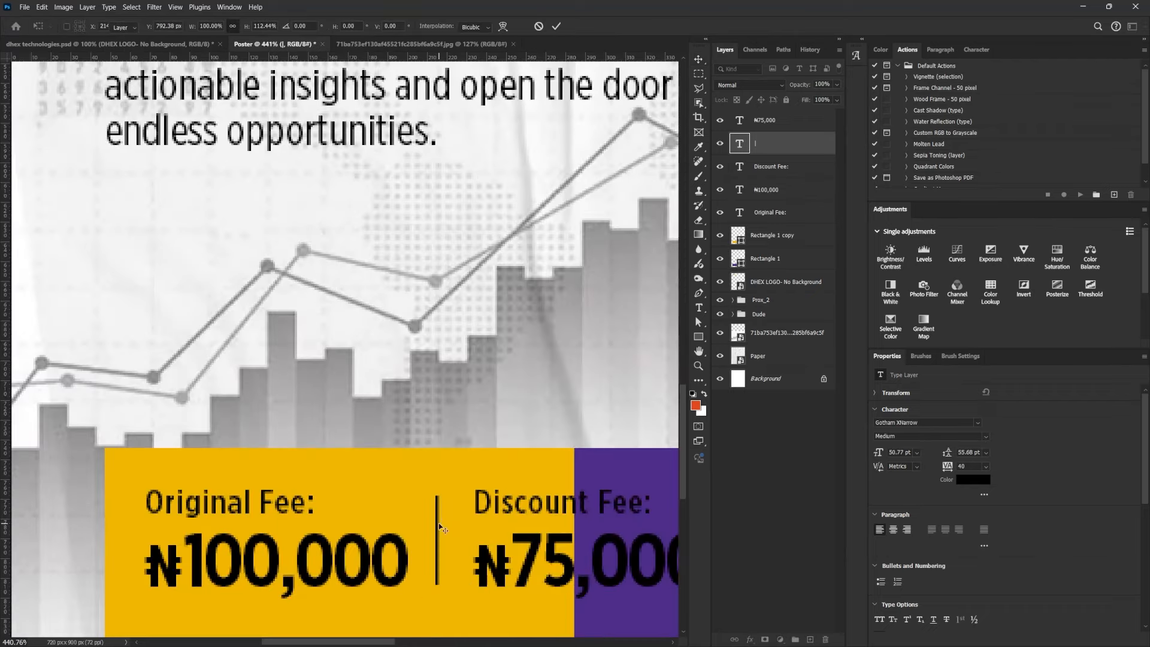
Widen the yellow rectangle to about 318 px so that it sits behind both fees
left_click_drag(513, 486, 431, 488, "ctrl")
left_click_drag(567, 495, 466, 512)
left_click(417, 528)
key("ctrl+t")
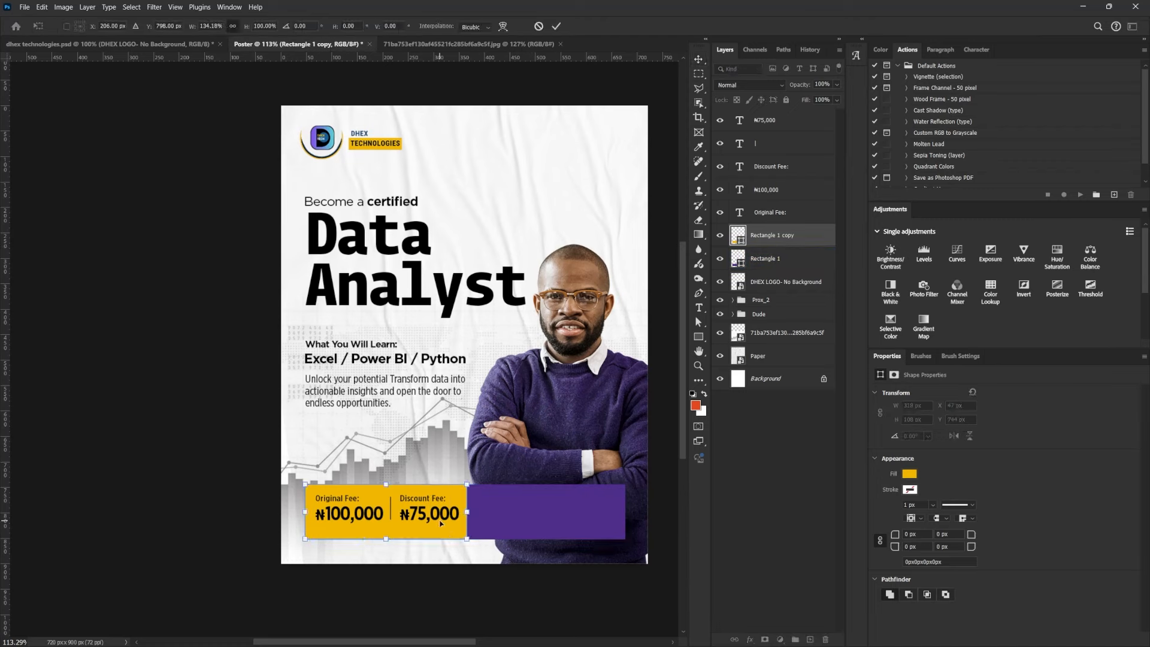
key("Return")
Scale all five fee text layers together to about 92%, keeping their upper-left corner in place
left_click(765, 121)
left_click(769, 212, "ctrl")
key("ctrl+t")
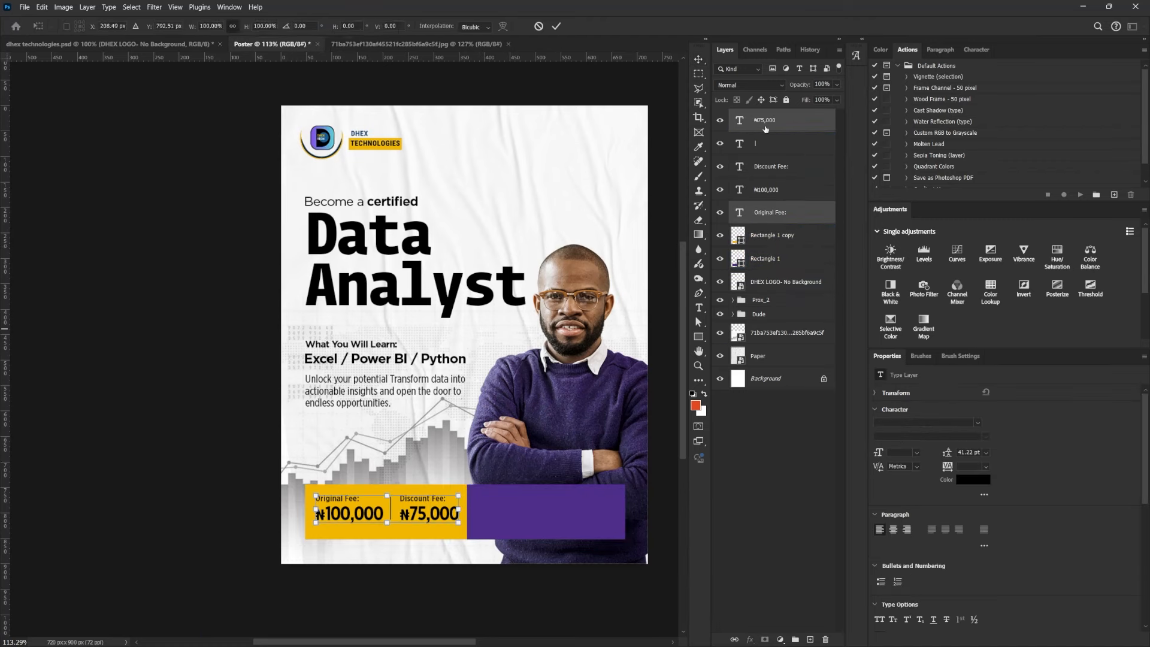
left_click(765, 129)
left_click(768, 213, "shift")
key("ctrl+t")
left_click_drag(459, 522, 447, 520)
key("Return")
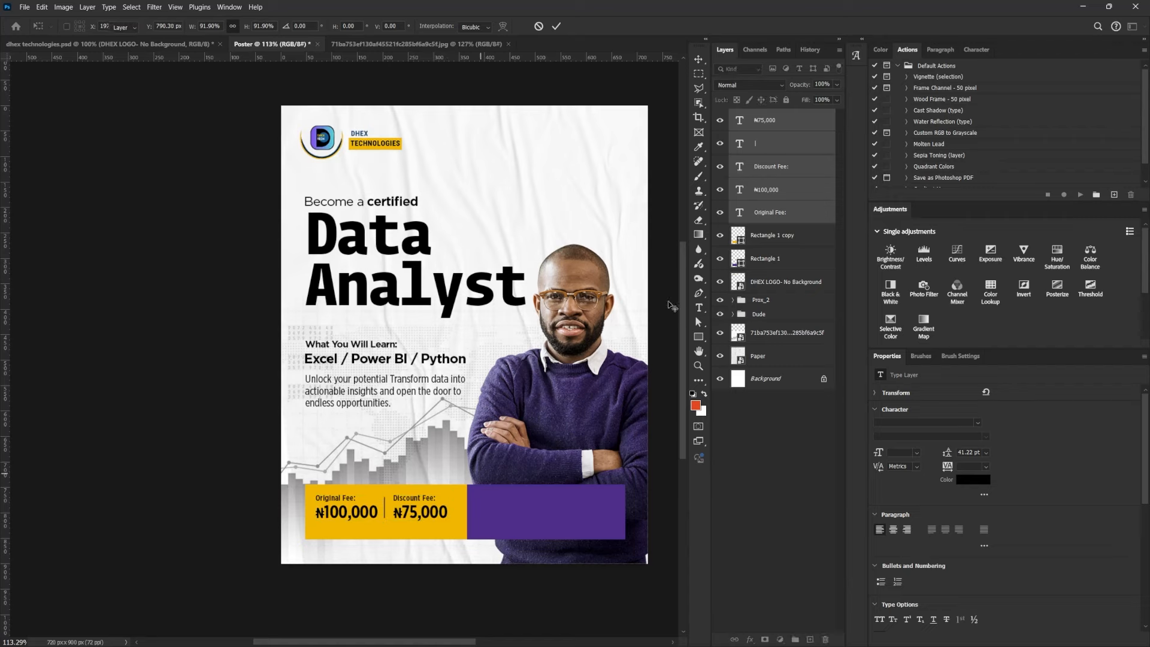
Duplicate the yellow rectangle and fill the copy with black
left_click(764, 237)
key("ctrl+j")
left_click(908, 474)
left_click(905, 491)
key("Return")
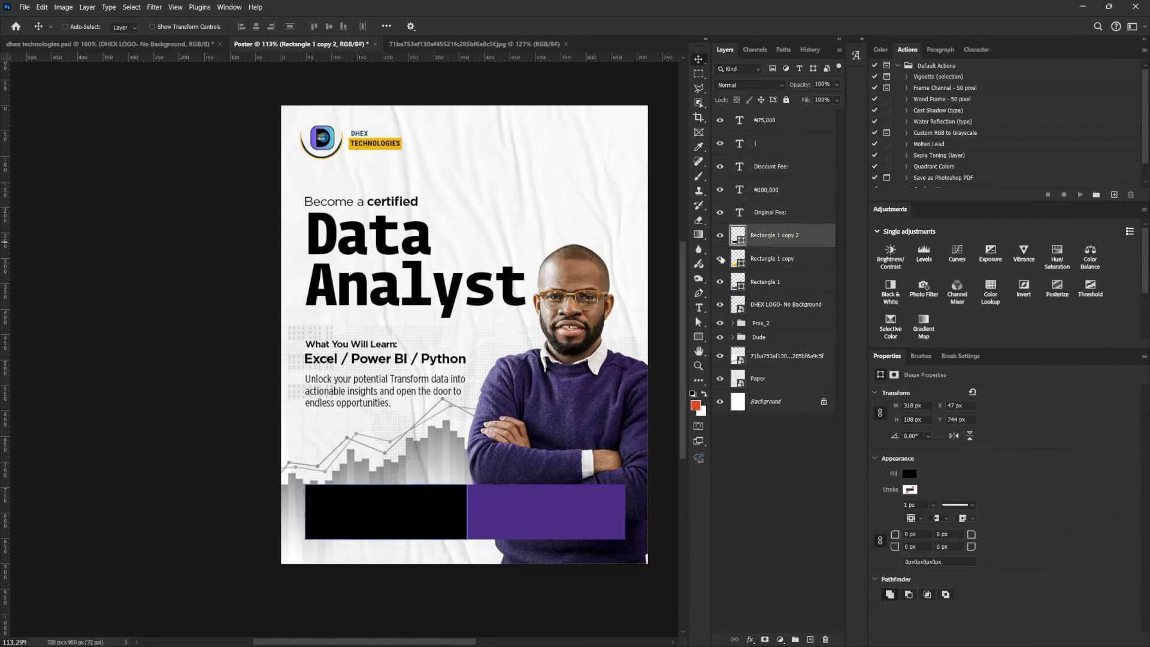
Shorten the black rectangle to a strip about 30 px high along the yellow rectangle's bottom edge
key("ctrl+t")
left_click_drag(386, 483, 386, 523)
scroll(367, 527, "up", 5)
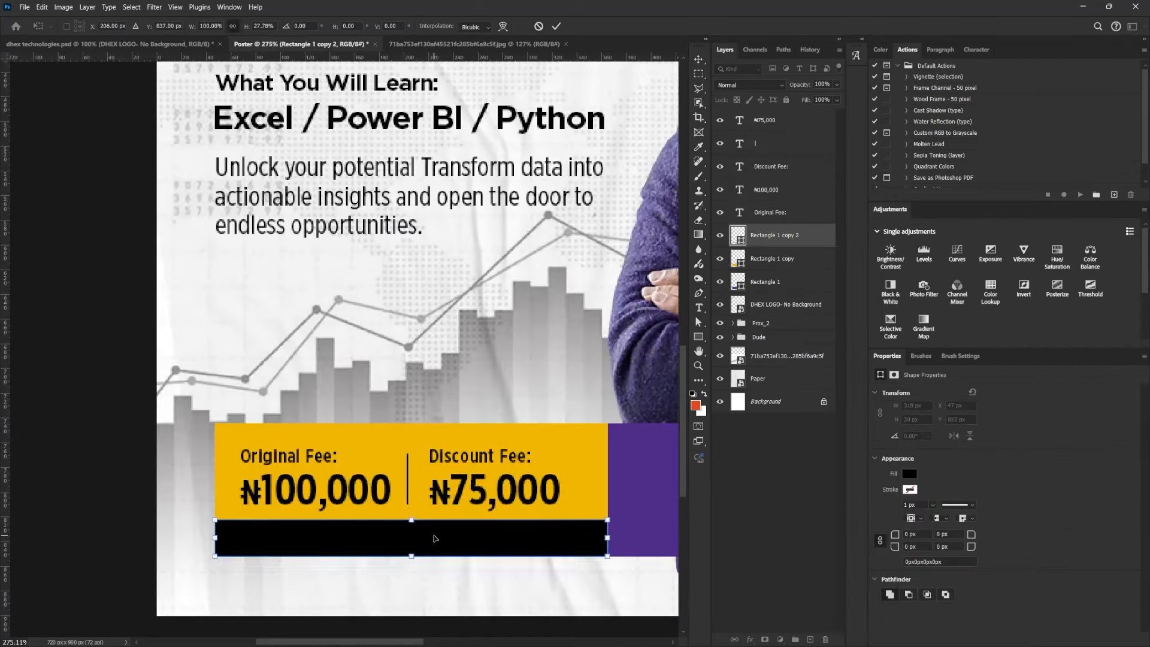
key("Return")
key("ctrl+0")
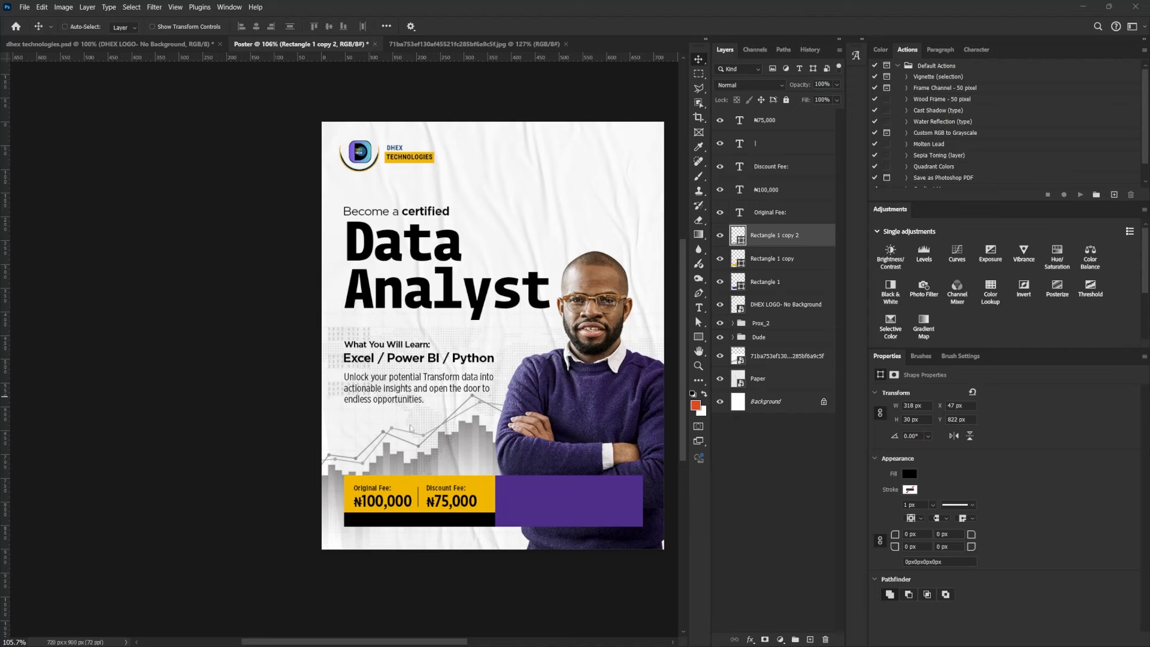
Copy the "Discount Fee:" label to the top of the layer stack as white ffffff "With Certification" text on the black strip
left_click(772, 167)
key("ctrl+j")
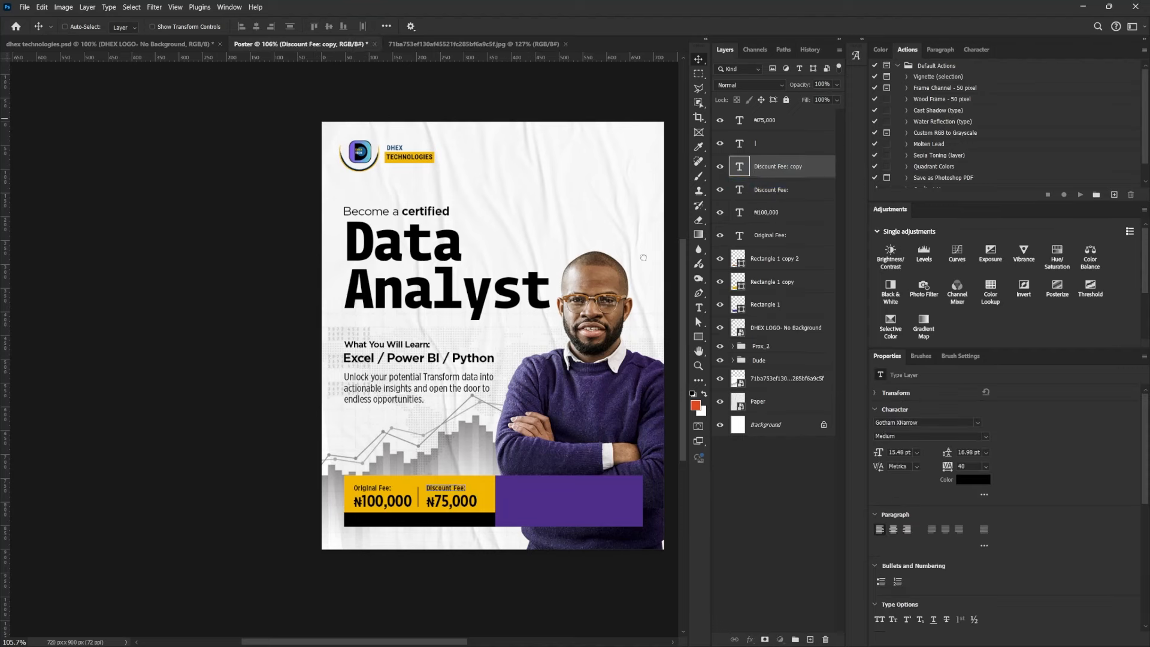
left_click_drag(772, 167, 766, 117)
double_click(735, 124)
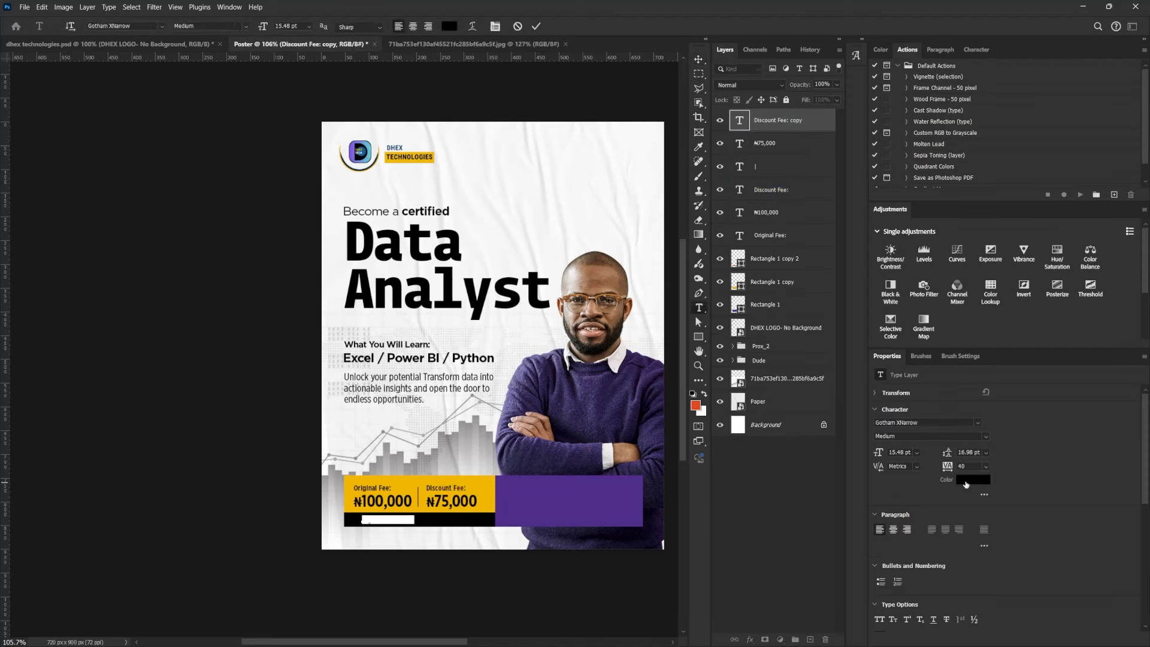
left_click(965, 483)
type("ffffff")
left_click(926, 264)
Set the "With Certification" text to Book weight, All Caps and tracking 140
left_click(985, 438)
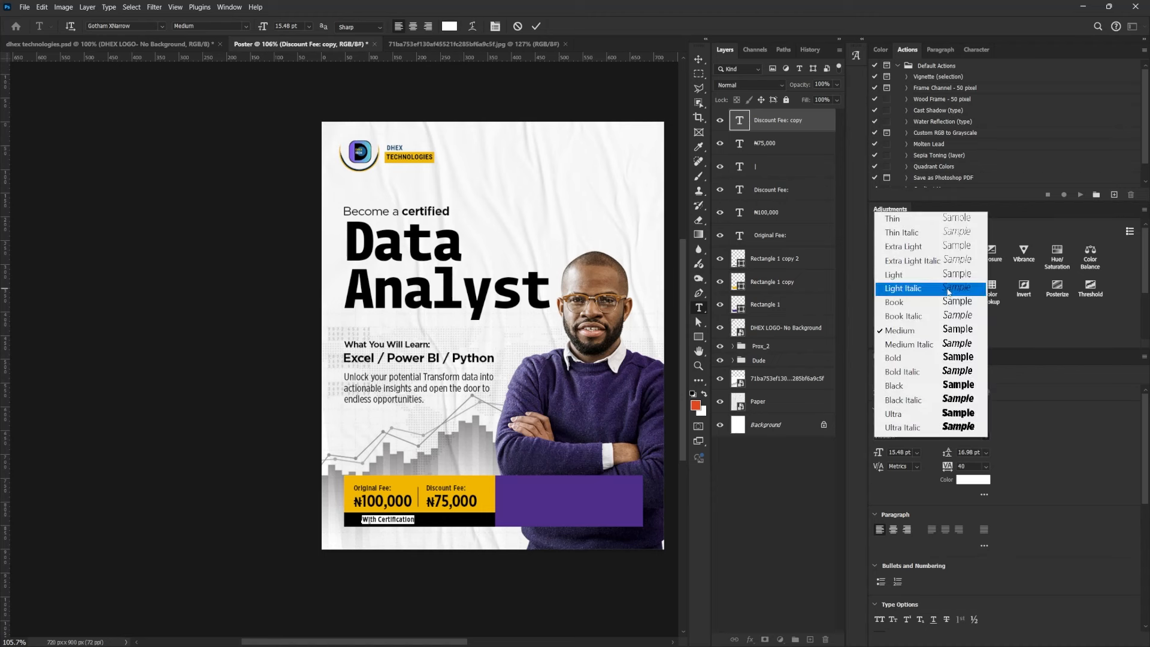
left_click(948, 302)
left_click(879, 619)
left_click_drag(970, 467, 930, 468)
type("140")
key("Return")
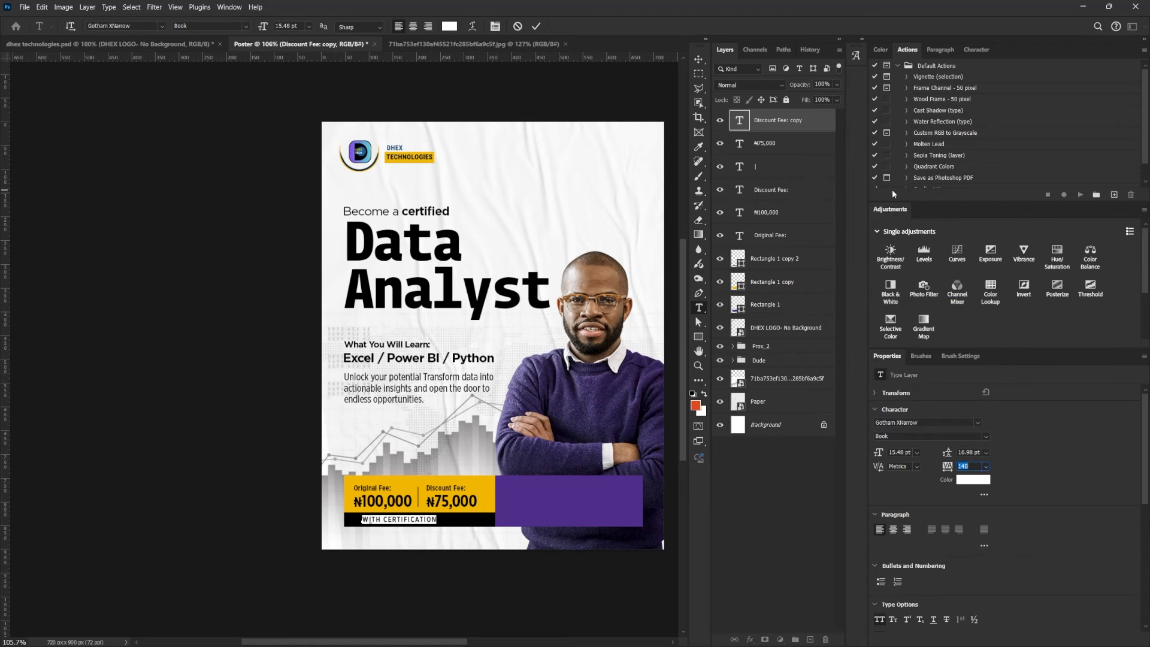
Scale the "With Certification" text to about 14.5 pt and align it with the left edge of the fee texts
left_click(696, 61)
key("ctrl+t")
left_click_drag(438, 515, 412, 523)
key("Return")
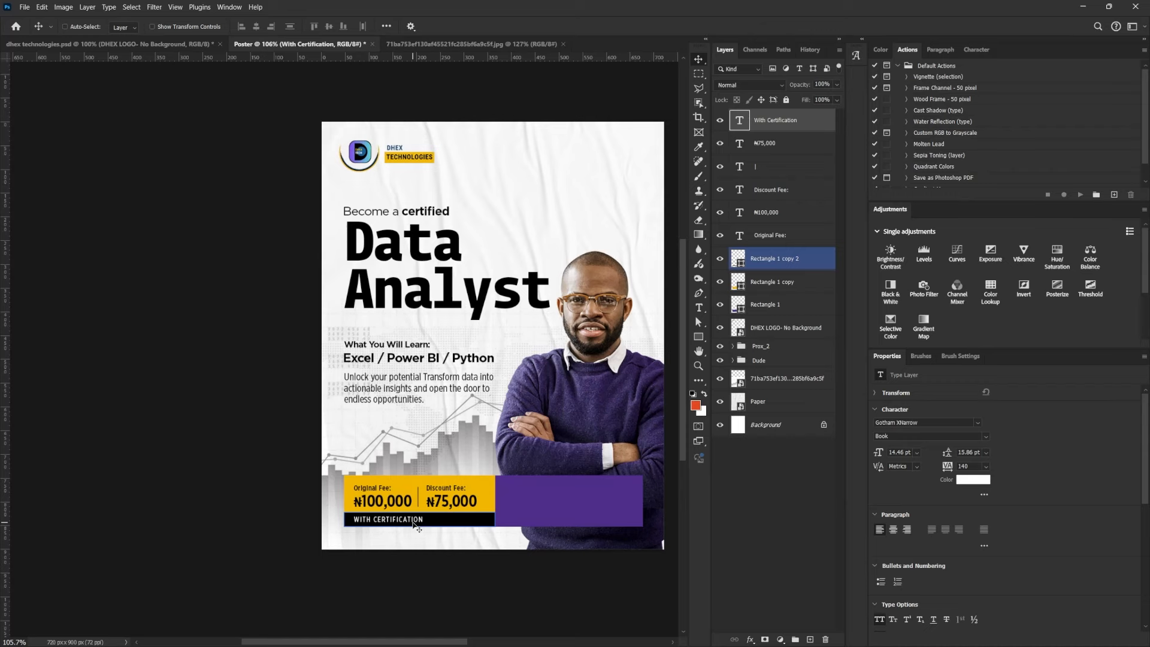
left_click_drag(422, 473, 435, 498)
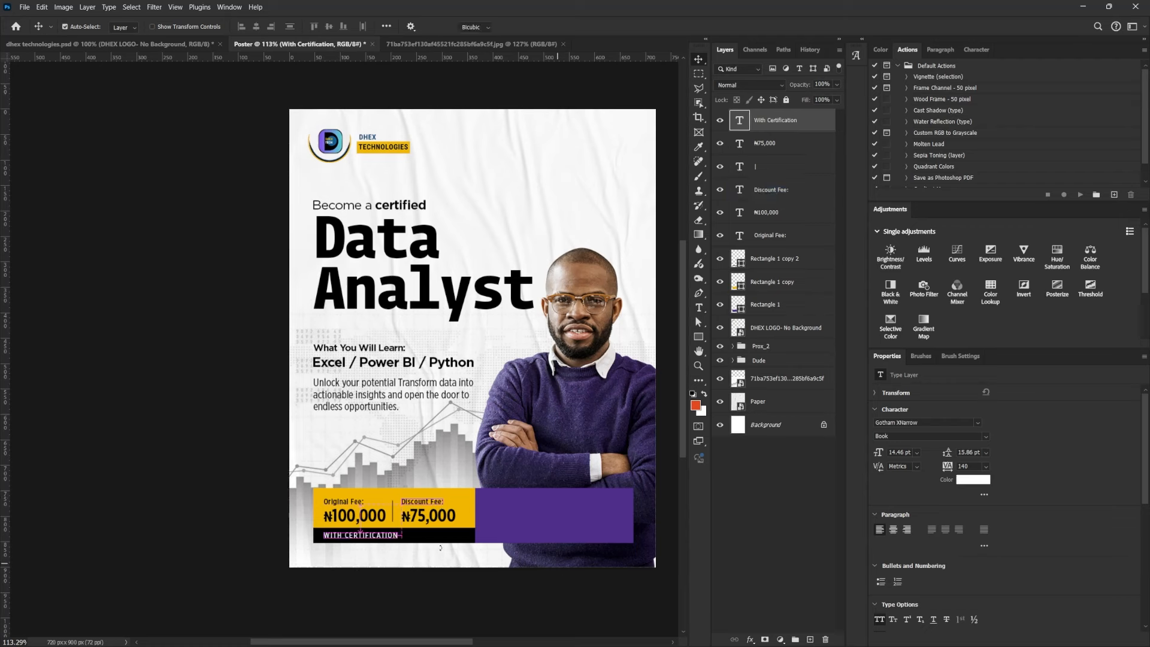
left_click(428, 555, "ctrl")
Narrow the yellow rectangle and black strip together slightly by pulling in their right edge
left_click(784, 286)
left_click(778, 264, "ctrl")
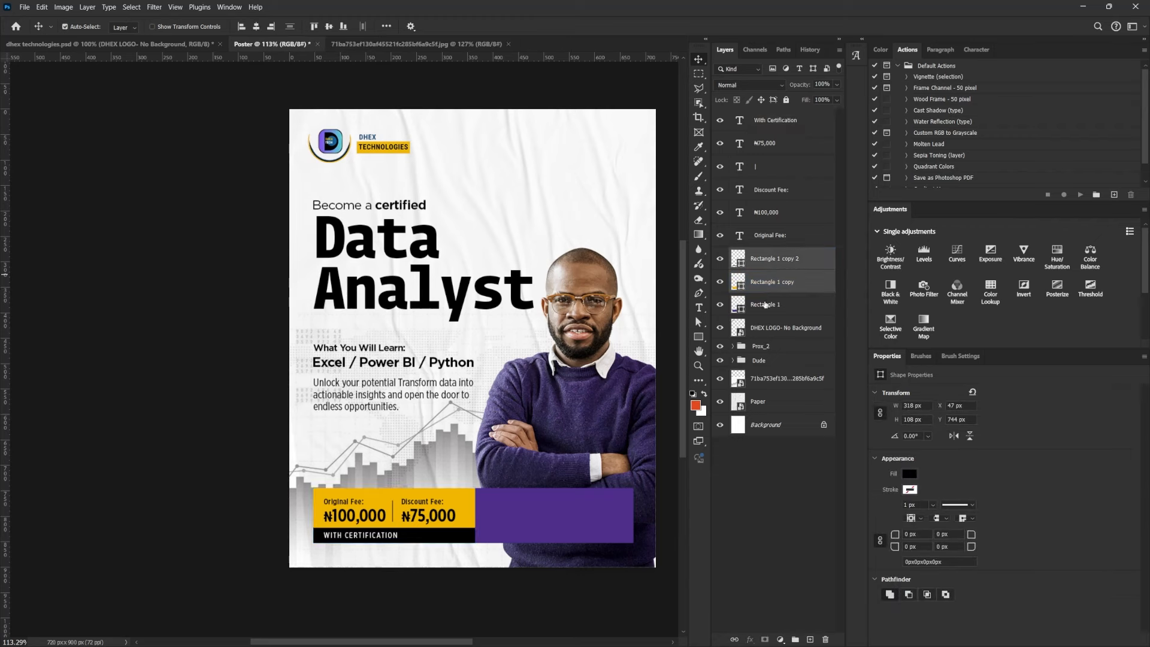
key("ctrl+t")
left_click_drag(480, 522, 473, 522)
key("Return")
Group all the fee banner texts and rectangles, and name the group "Fee"
left_click(757, 309)
left_click(783, 127, "shift")
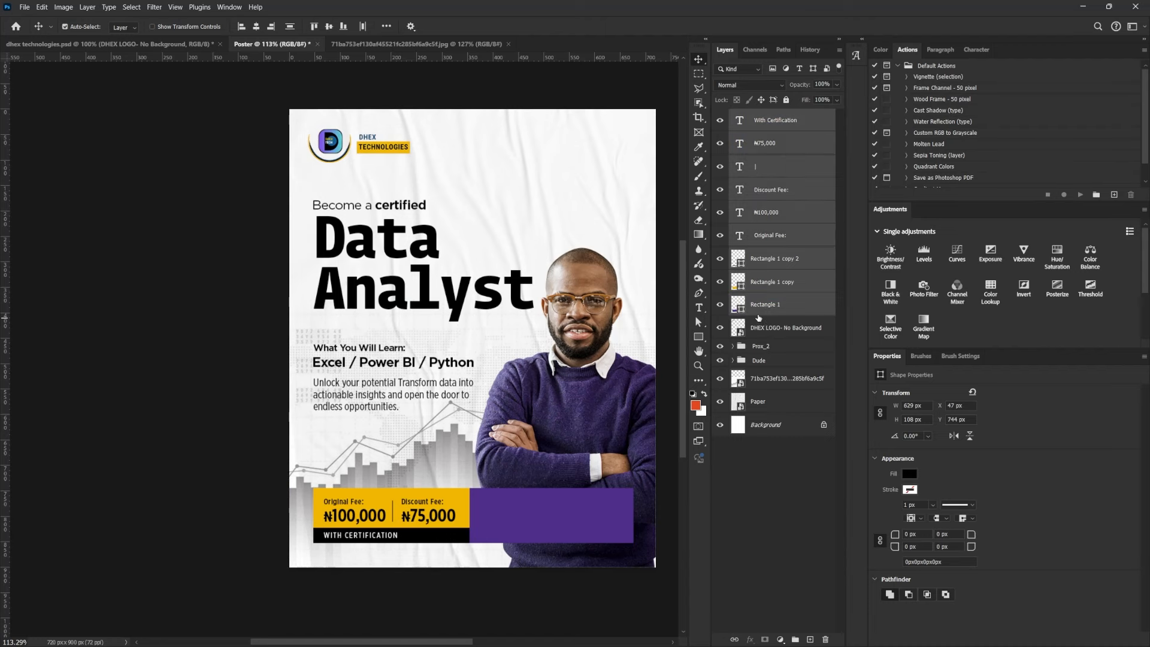
key("ctrl+g")
double_click(761, 116)
type("Fee")
key("Return")
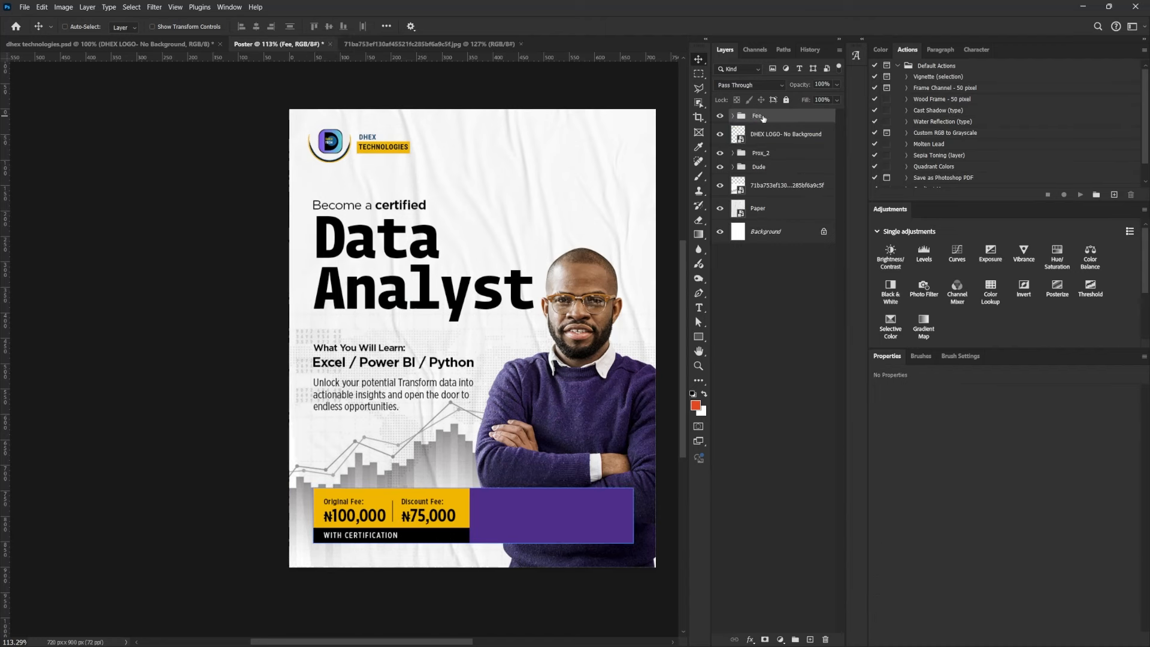
Add a three-line text layer reading "Mode of Learning", "Physical : Akure" and "Virtual : Zoom / Google Meet"
left_click(698, 307)
left_click(525, 410)
type("Mode of Learning Physical : Akure Virtual : Zoom / Google Meet")
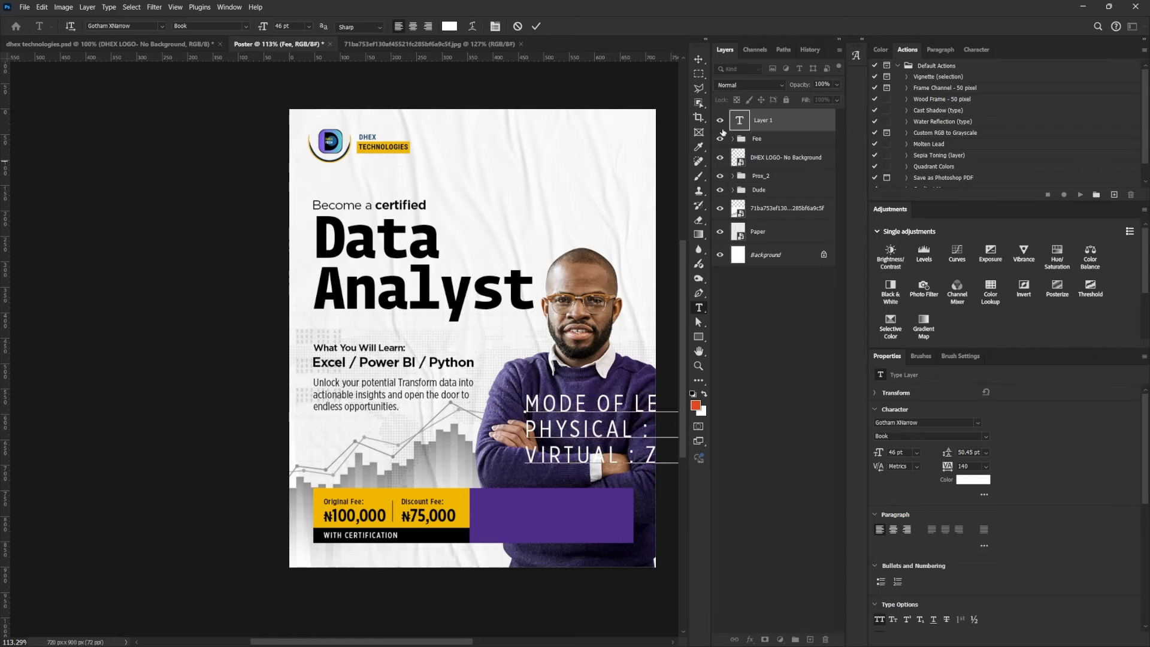
left_click(698, 59)
Scale the Mode of Learning text to about 16.7 pt inside the purple rectangle and set its tracking to 0
left_click_drag(627, 430, 550, 488)
left_click_drag(449, 525, 525, 516)
key("Return")
type("0")
key("Return")
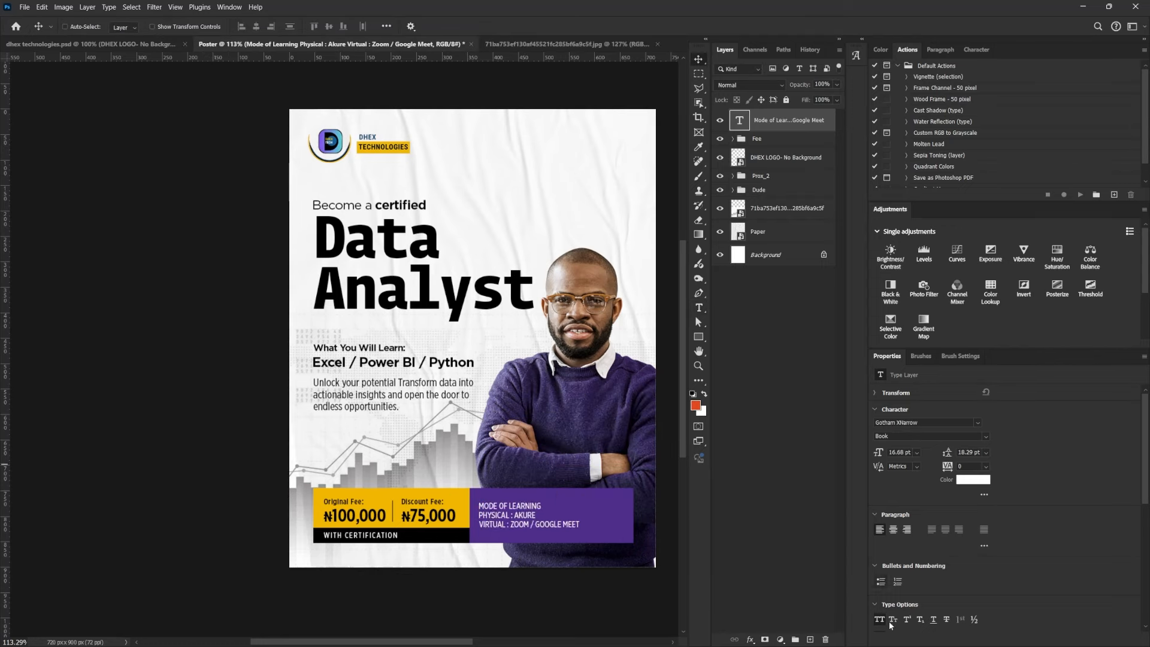
Turn off all caps for the three-line learning text and set its "Mode of Learning" line to Bold
left_click(879, 620)
double_click(529, 516)
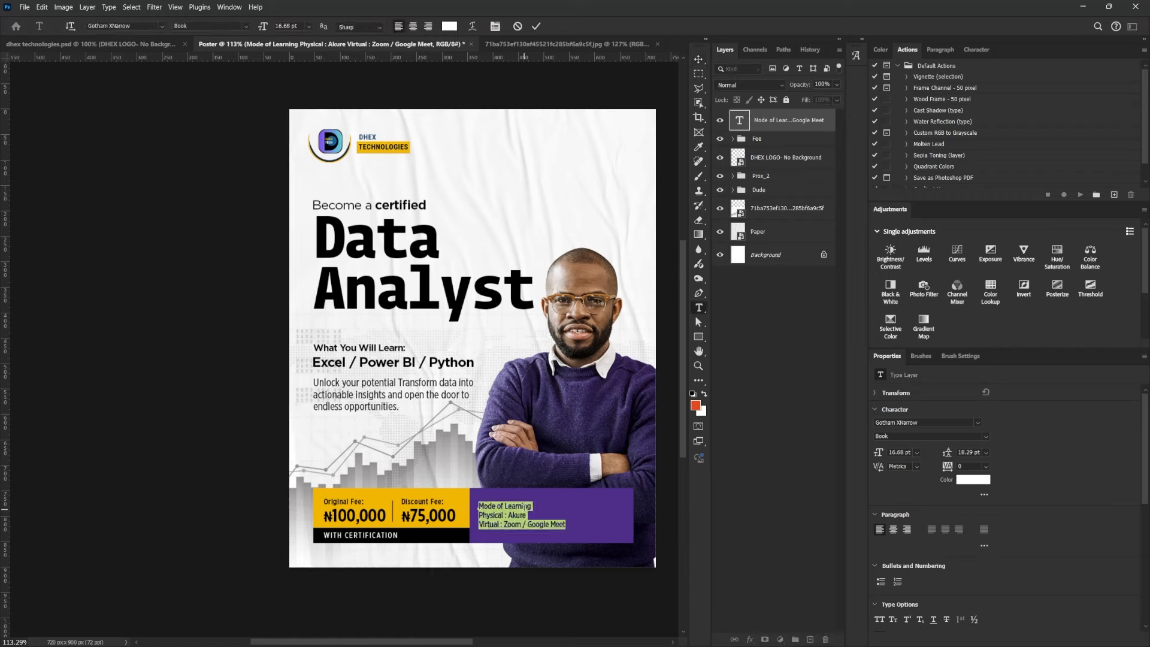
left_click_drag(478, 506, 527, 506)
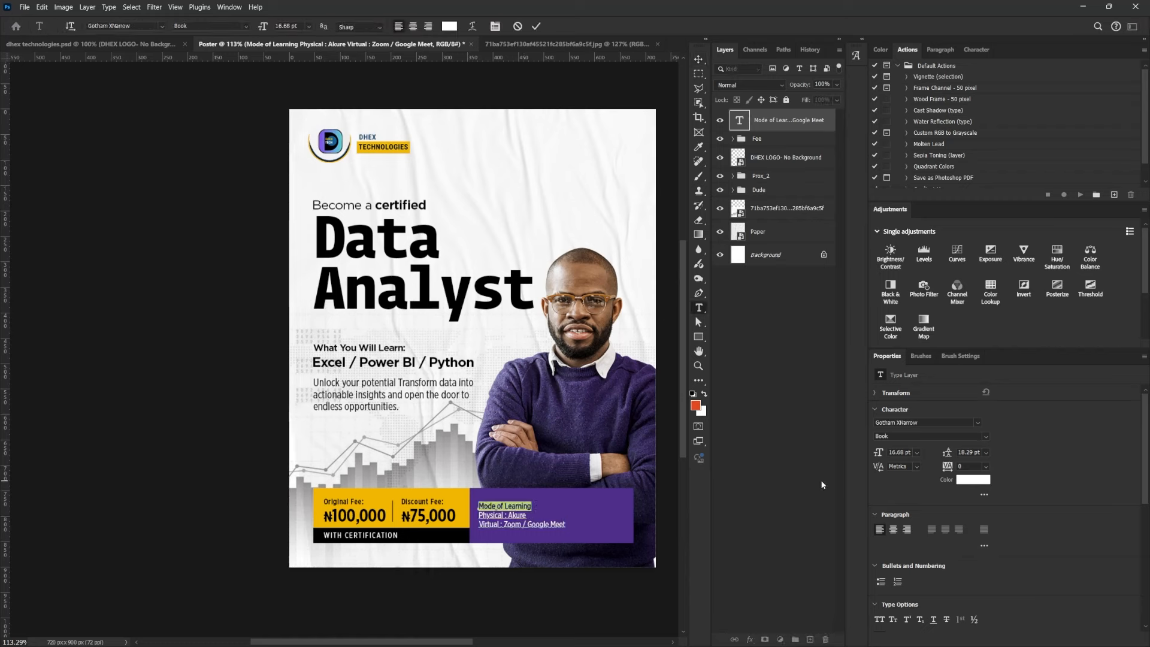
left_click(985, 436)
left_click(910, 359)
Color the "Physical :" label light blue 76dcf4, starting from the logo's blue, and copy the hex value
left_click(972, 479)
left_click(547, 495)
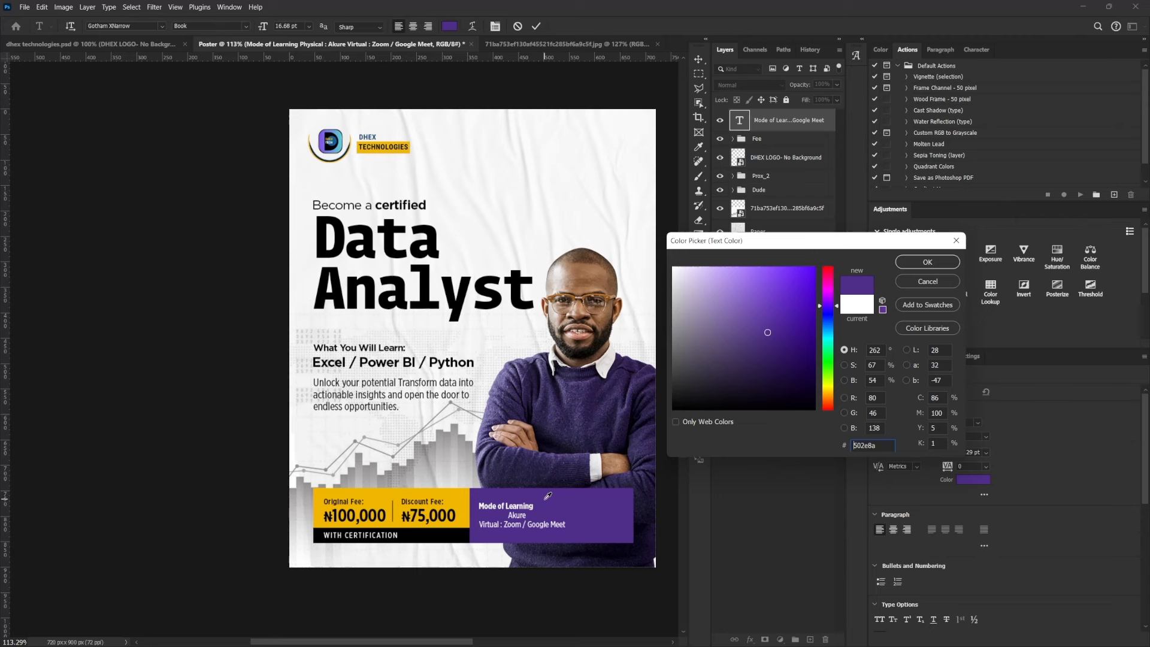
left_click_drag(734, 305, 704, 276)
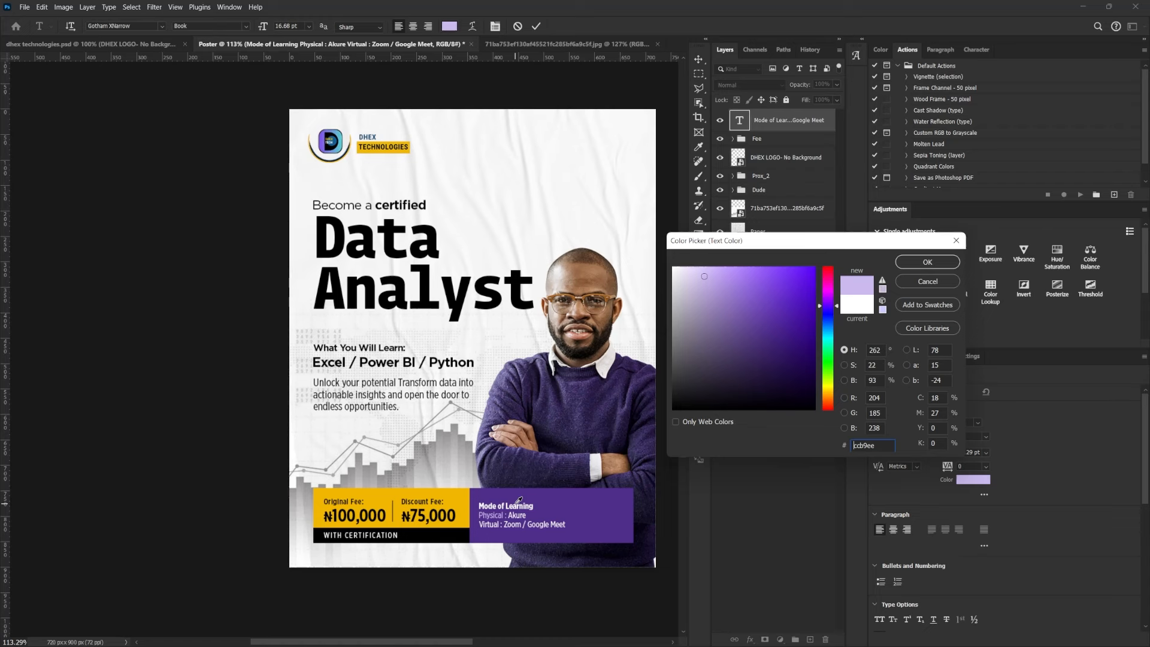
type("58bfd7")
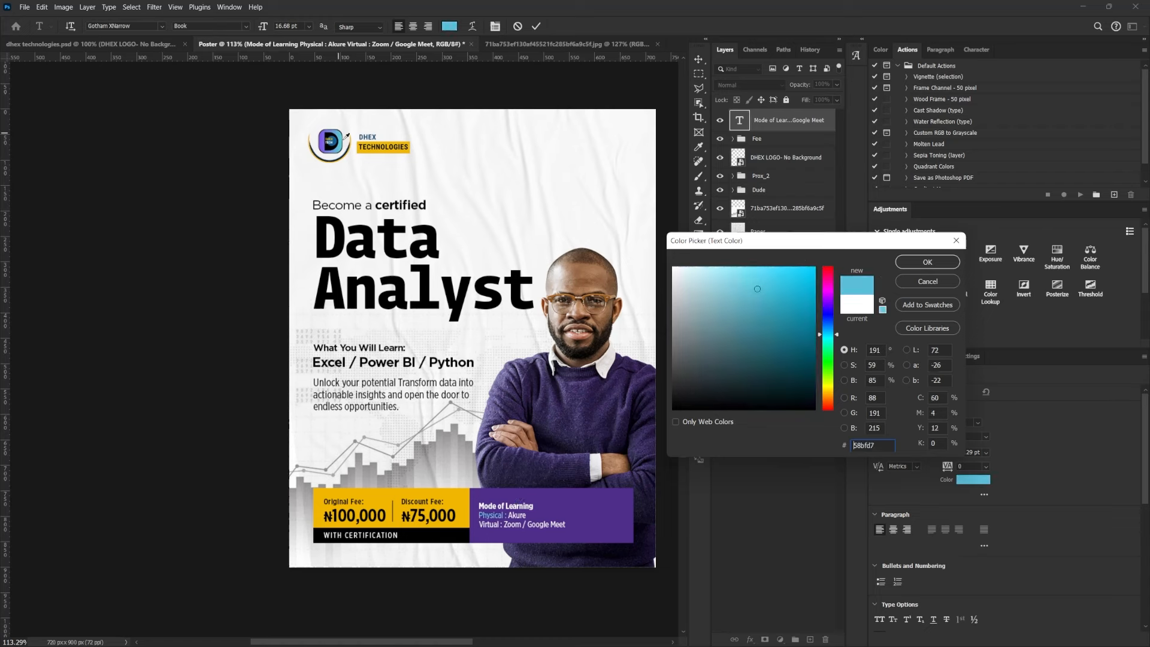
left_click(747, 273)
key("ctrl+c")
key("Return")
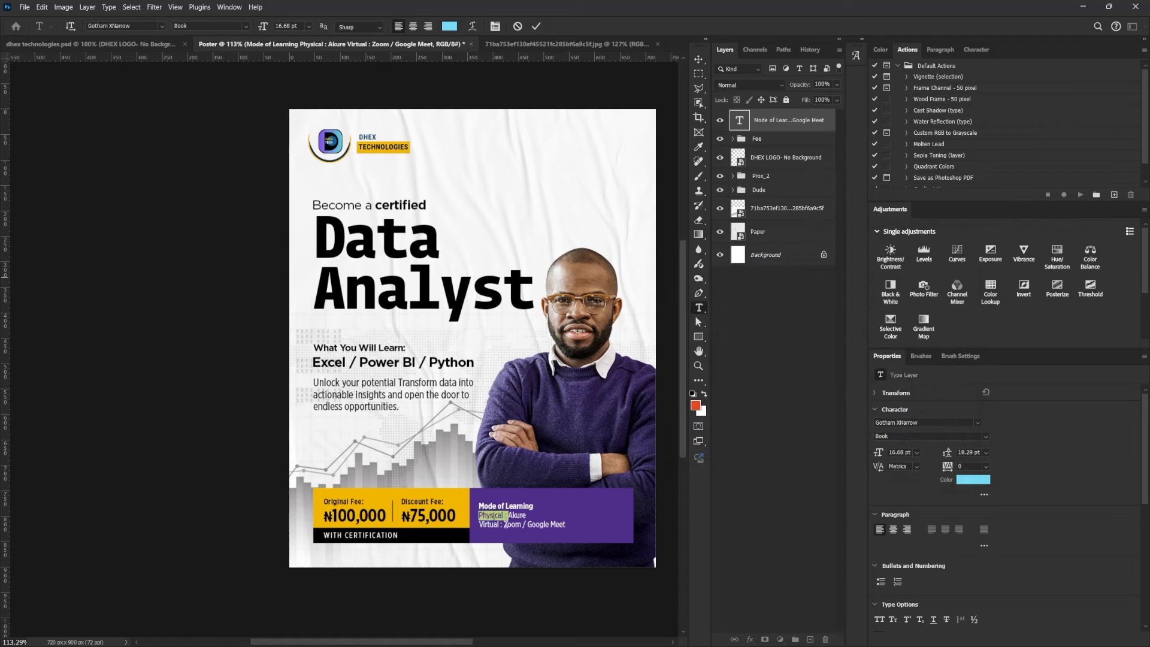
Apply the copied light blue 76dcf4 to the "Virtual :" label
left_click_drag(503, 525, 473, 525)
left_click(969, 479)
key("ctrl+v")
key("Return")
Color the "Mode of Learning" heading with the yellow sampled from the fee banner and commit the text edit
left_click_drag(534, 506, 476, 506)
left_click(971, 479)
left_click(463, 506)
left_click(926, 262)
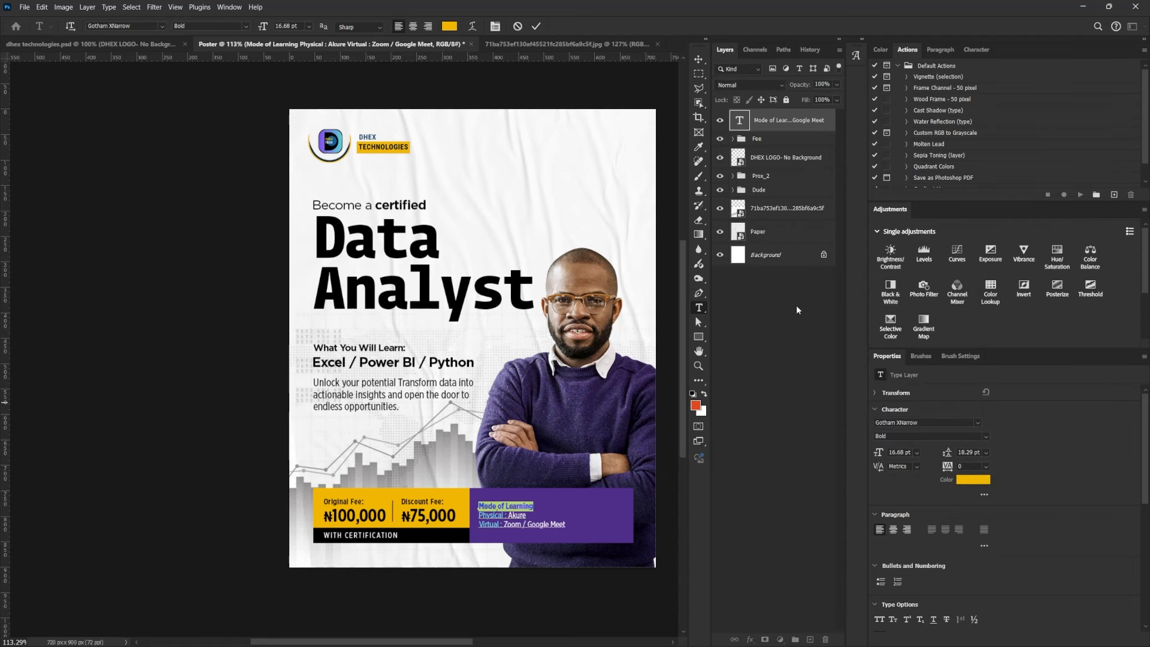
key("ctrl+Return")
Set the leading of the Mode of Learning text to 21 pt
key("v")
left_click_drag(980, 453, 921, 453)
key("Up")
key("Up")
key("Up")
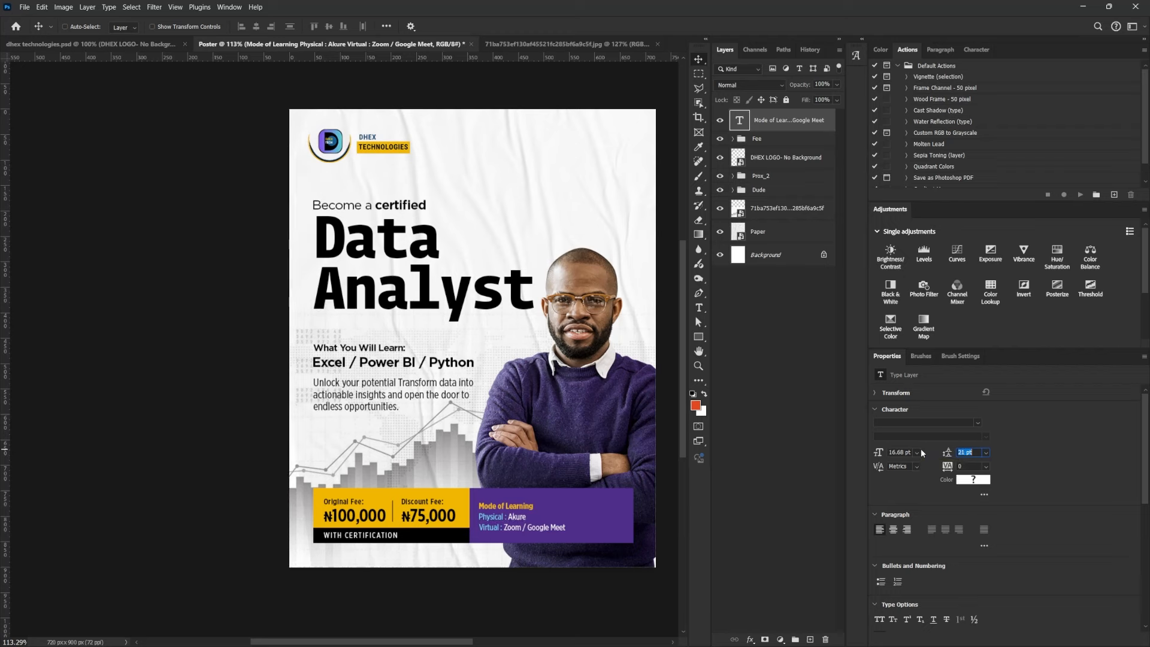
Duplicate the Mode of Learning text to its right and replace the copy's lower lines with "Version Control" and "(Git & GitHub)" in white
left_click_drag(483, 527, 614, 524)
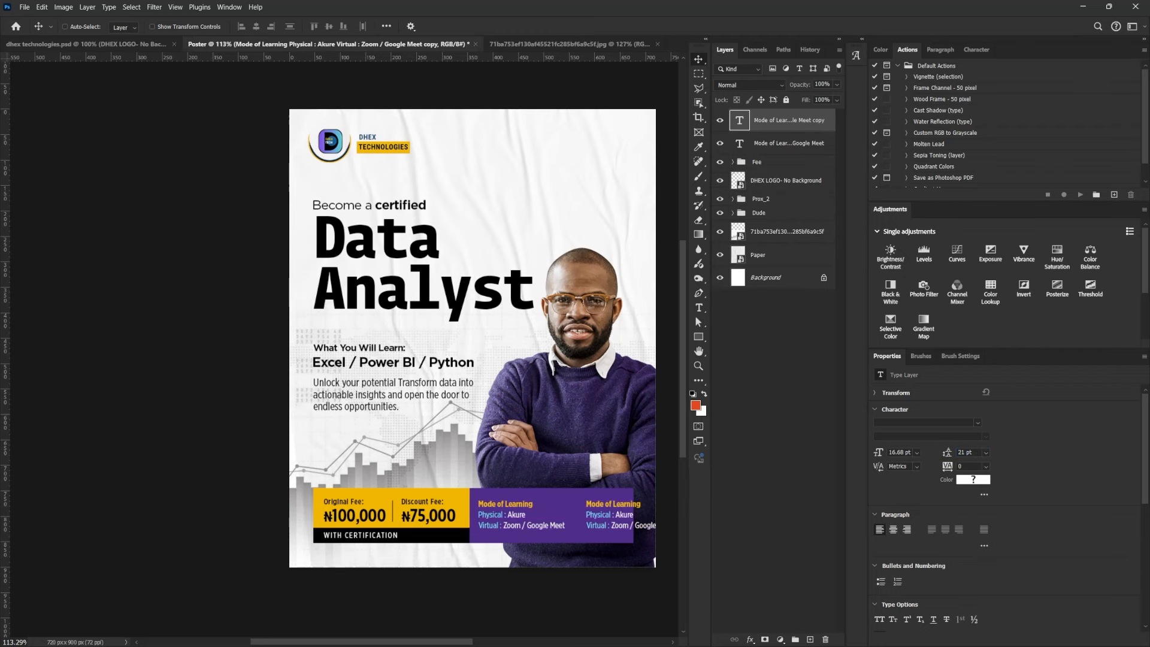
double_click(614, 513)
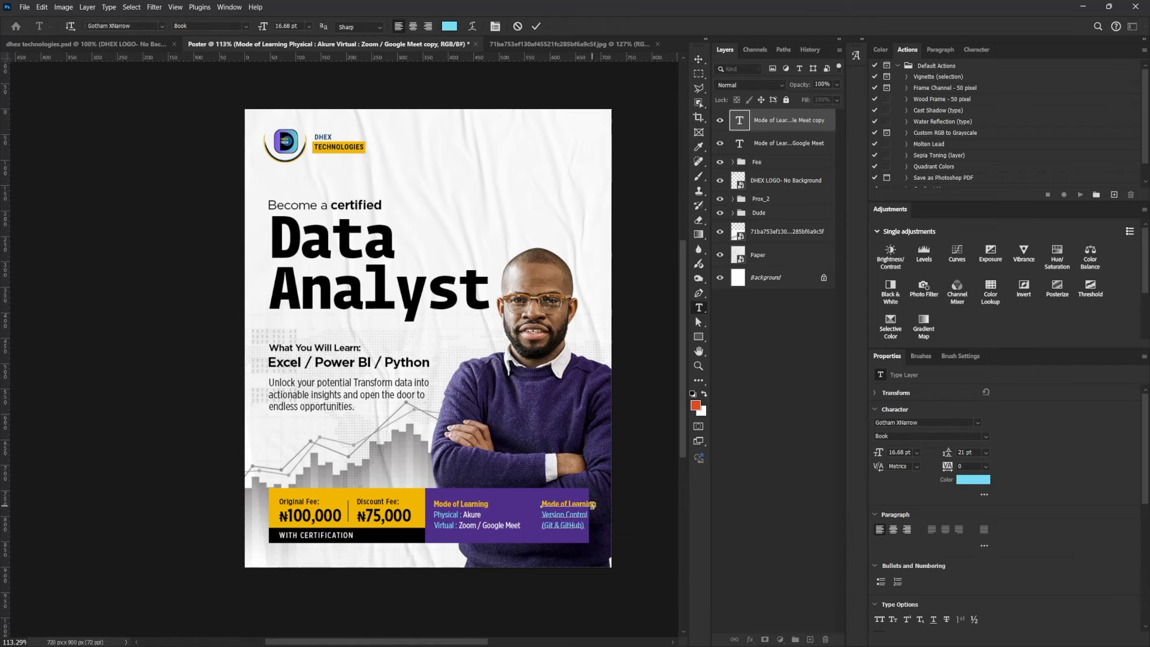
left_click_drag(589, 525, 533, 514)
left_click(972, 478)
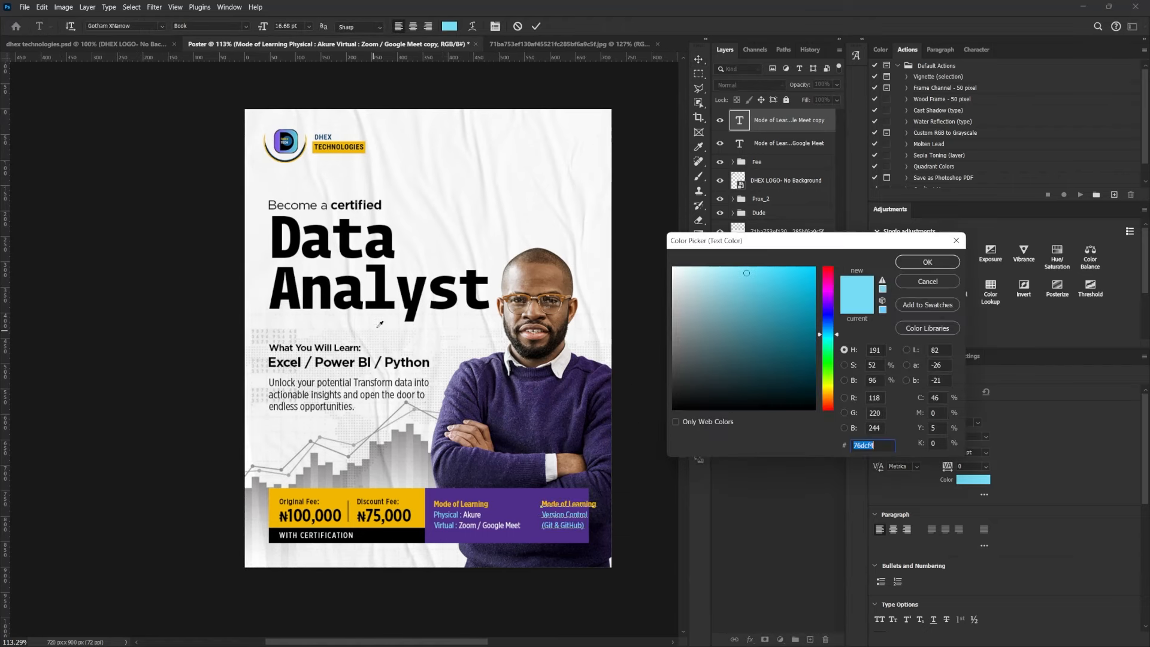
left_click(380, 324)
left_click(939, 257)
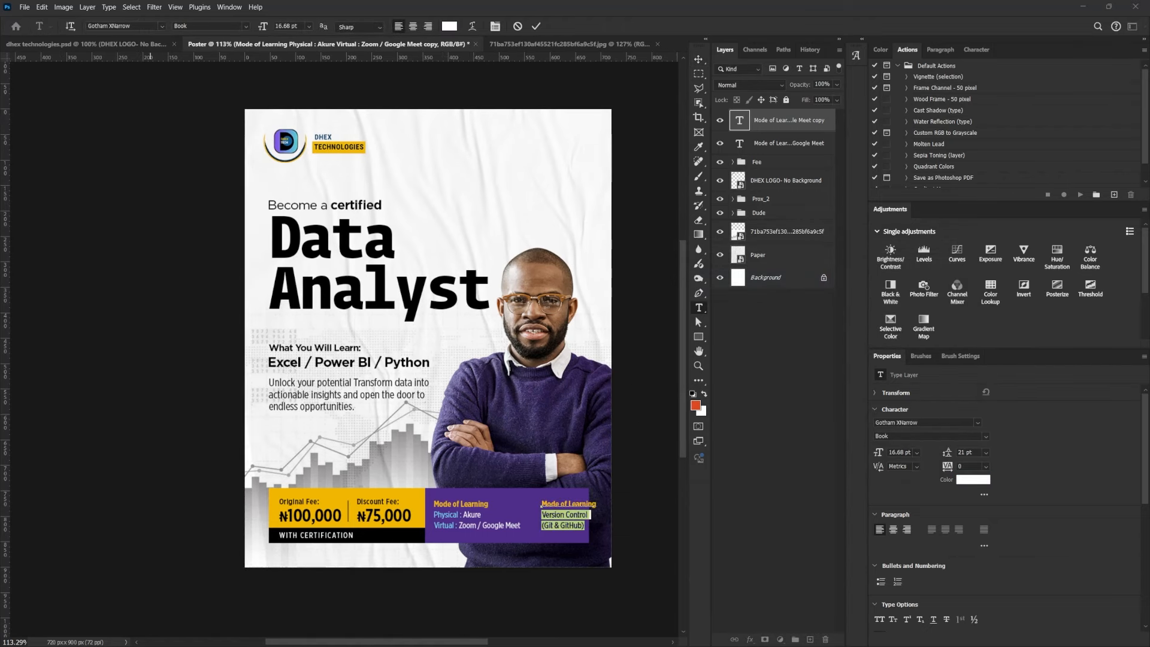
Replace the copied text's heading with "Bonus:" and nudge the text slightly left inside the purple rectangle
triple_click(549, 505)
key("ctrl+v")
left_click(698, 59)
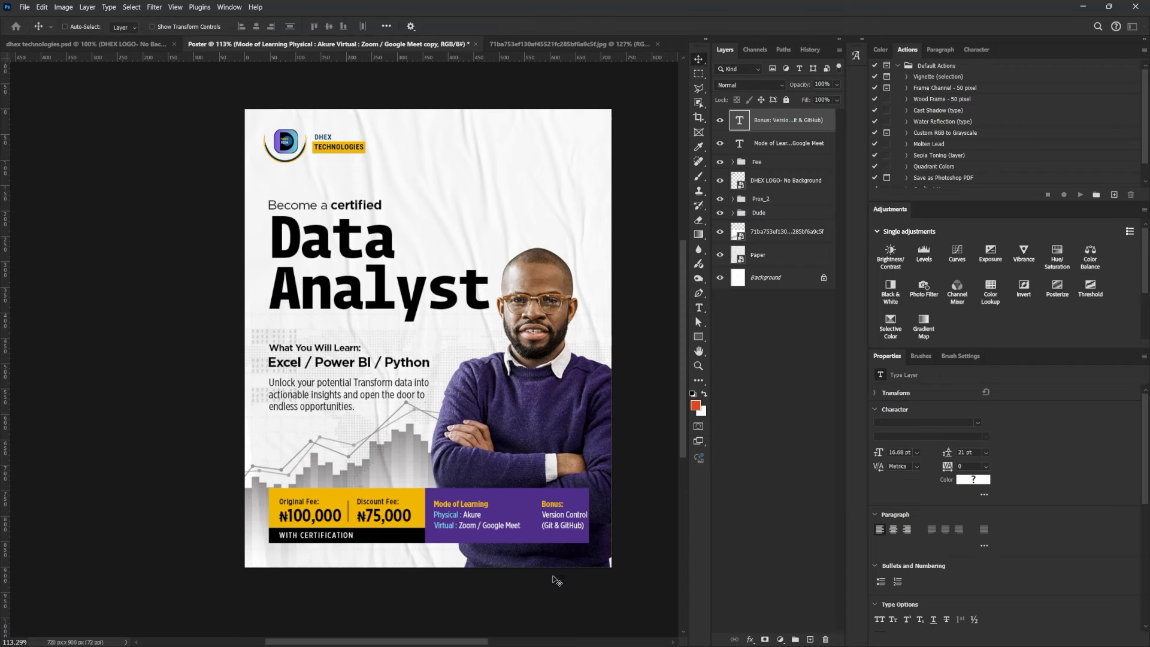
key("Left")
key("Left")
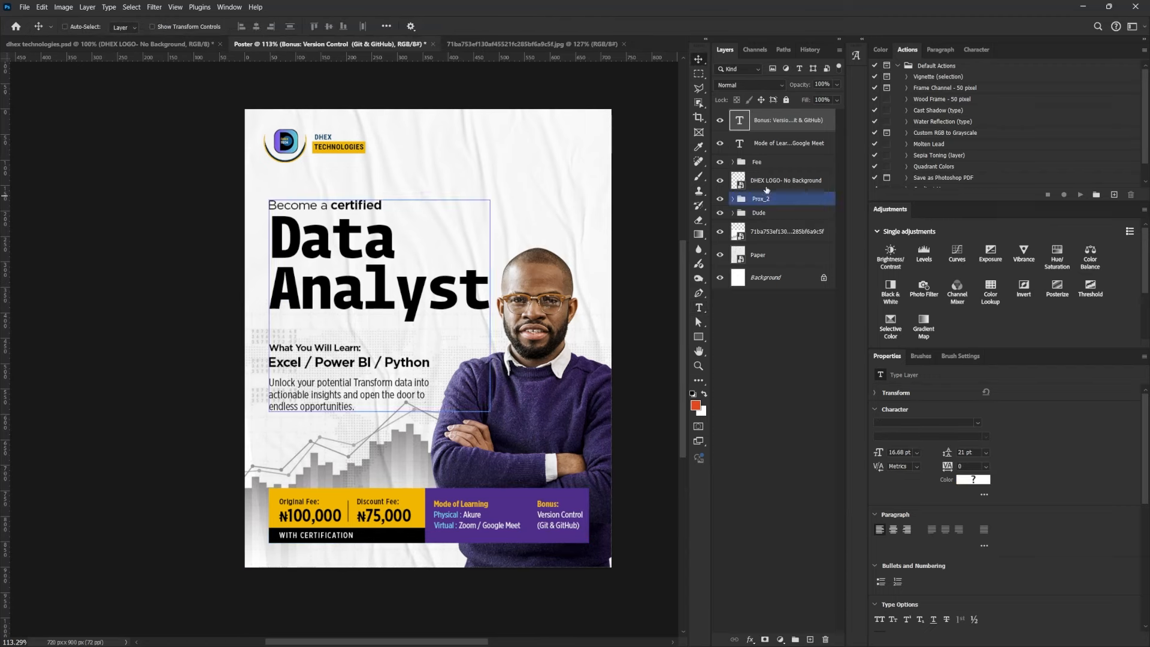
Take the purple rectangle layer out of the Fee group, placing it beneath the two texts, with the Fee group on top of the stack
left_click(761, 182)
left_click(755, 230)
left_click(732, 161)
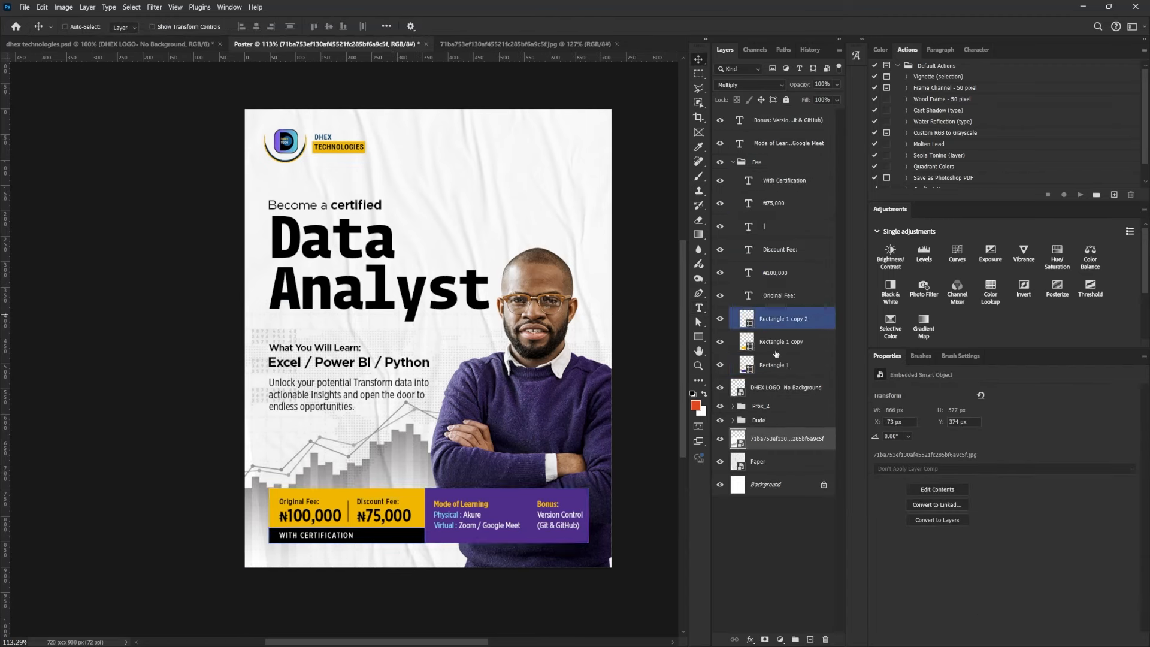
left_click_drag(776, 364, 772, 114)
left_click(732, 185)
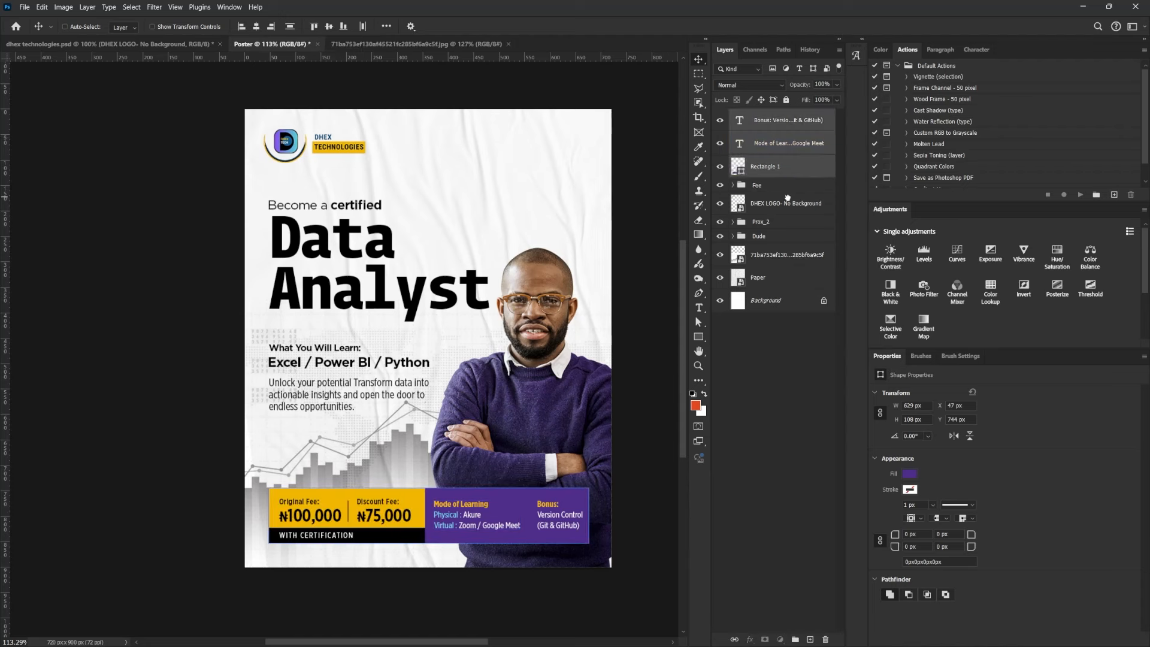
left_click(773, 180)
key("ctrl+t")
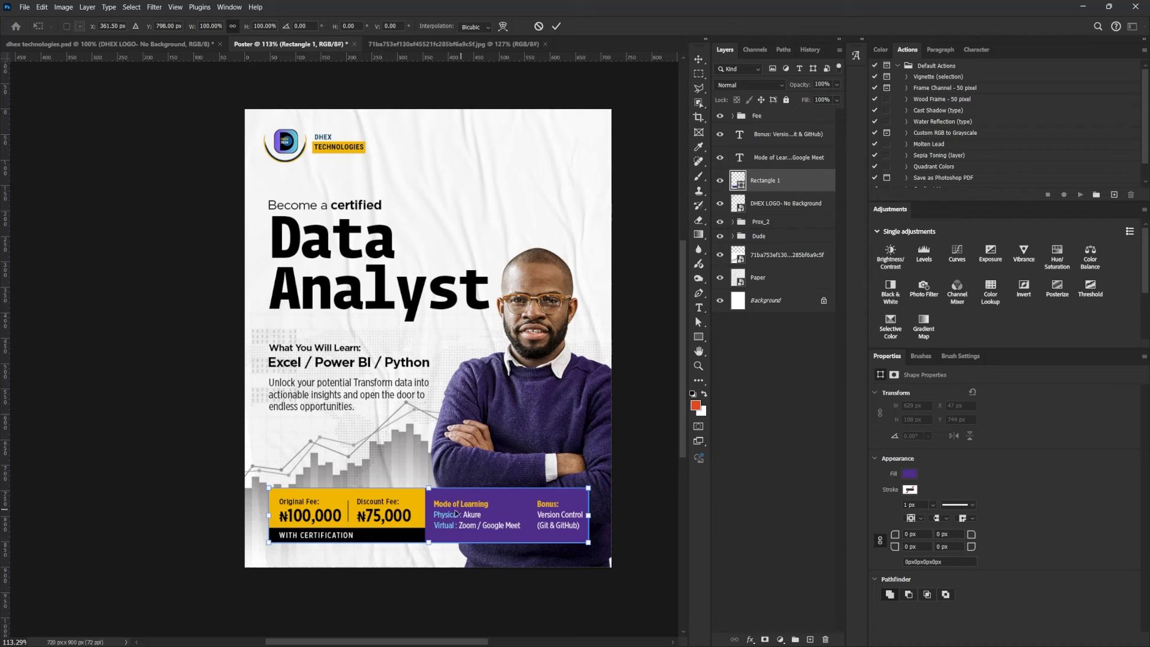
key("Return")
Nudge the Bonus text a few pixels further left
left_click(773, 162)
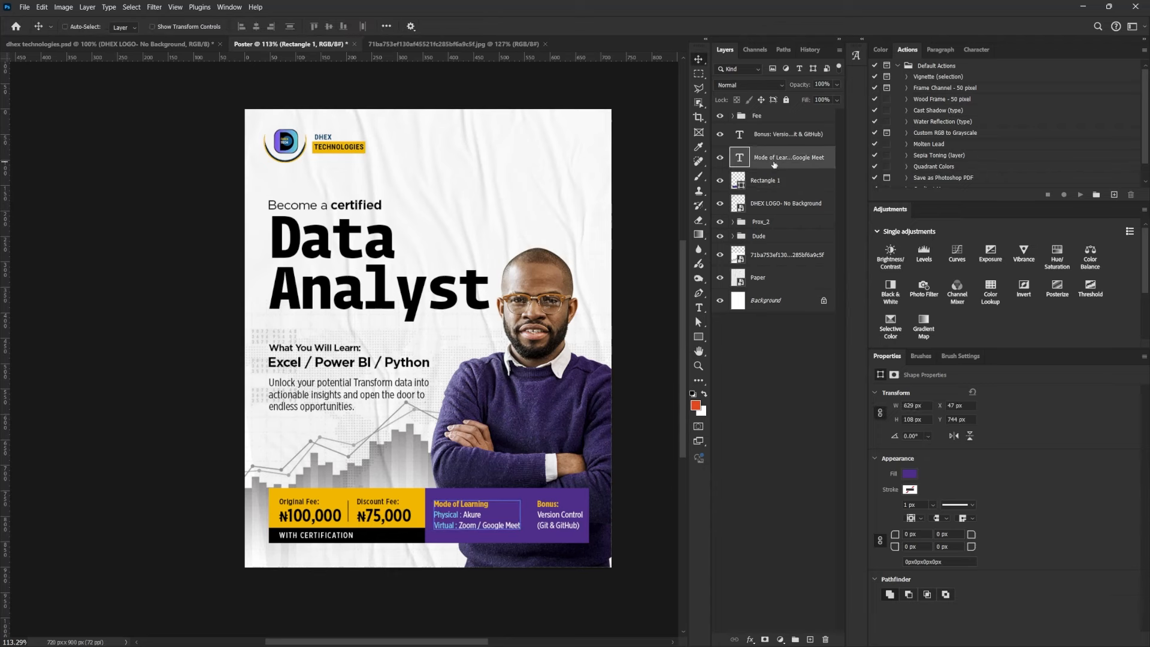
left_click(780, 138)
key("Left")
key("Left")
key("Left")
key("Left")
key("Left")
key("Left")
key("Left")
Stretch the purple rectangle past the poster's right edge to a width of about 694 px
left_click(635, 465, "ctrl")
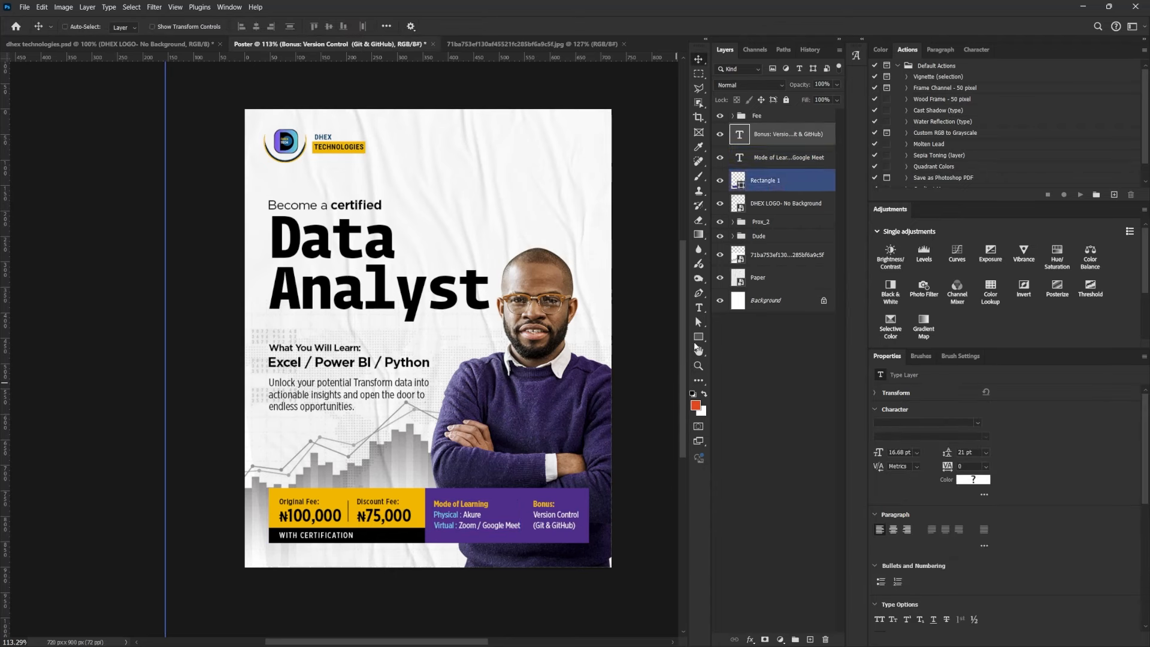
left_click(582, 516, "ctrl")
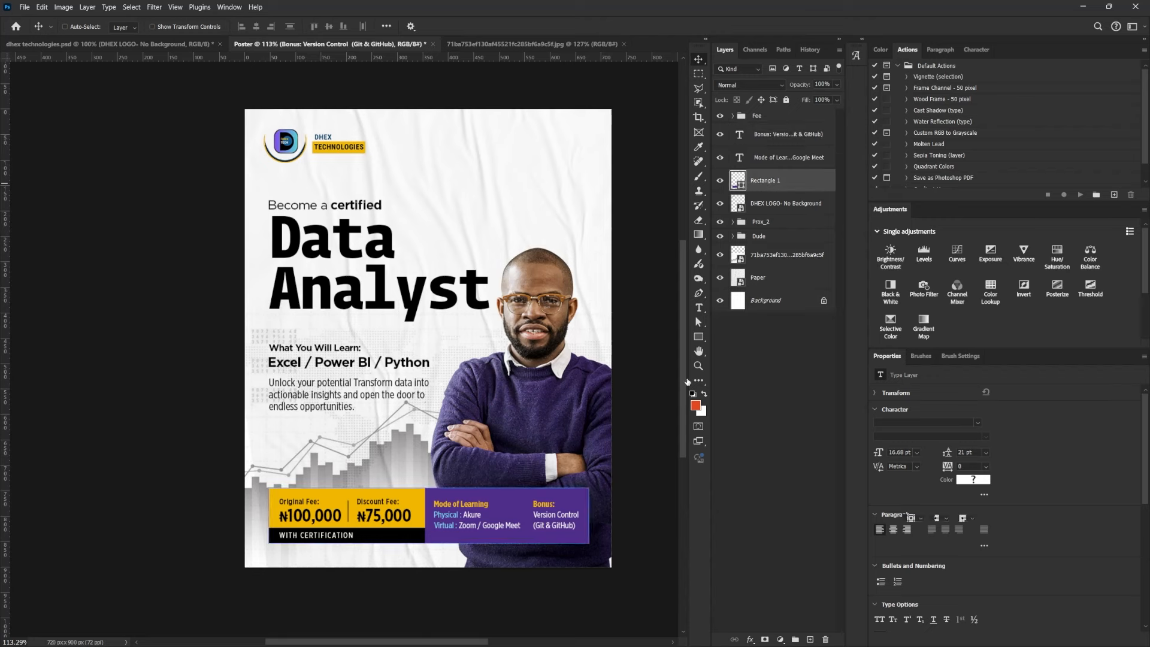
key("ctrl+t")
left_click_drag(590, 516, 622, 515)
key("Return")
Enlarge the Mode of Learning and Bonus texts together to about 17.4 pt
left_click(782, 142)
left_click(781, 158)
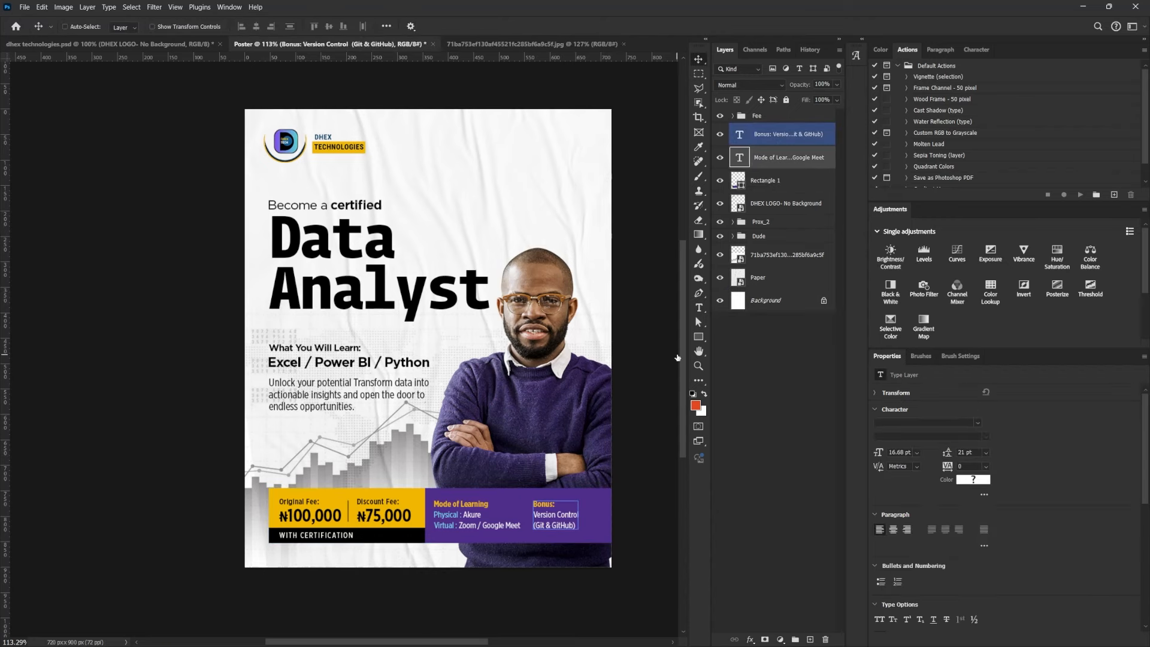
left_click(784, 135, "shift")
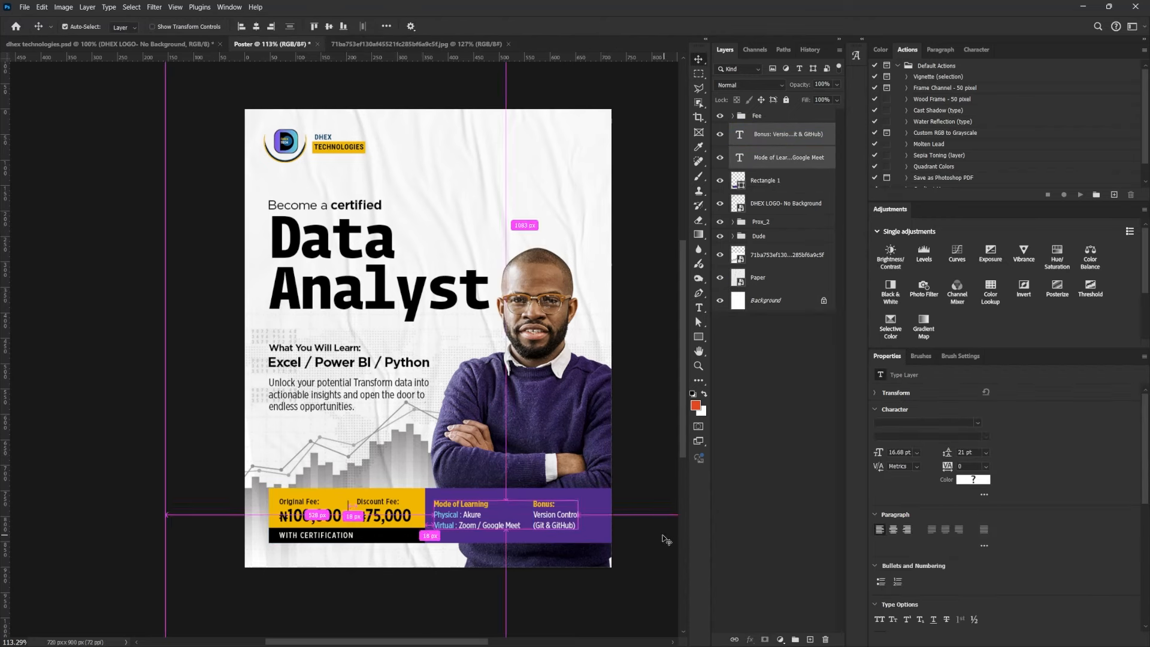
key("ctrl+t")
left_click_drag(579, 499, 585, 497)
key("Return")
Place a horizontal guide at the top of the "With Certification" text and enlarge the Mode of Learning and Bonus texts to about 18.6 pt
left_click_drag(580, 57, 559, 499)
left_click_drag(628, 498, 631, 532)
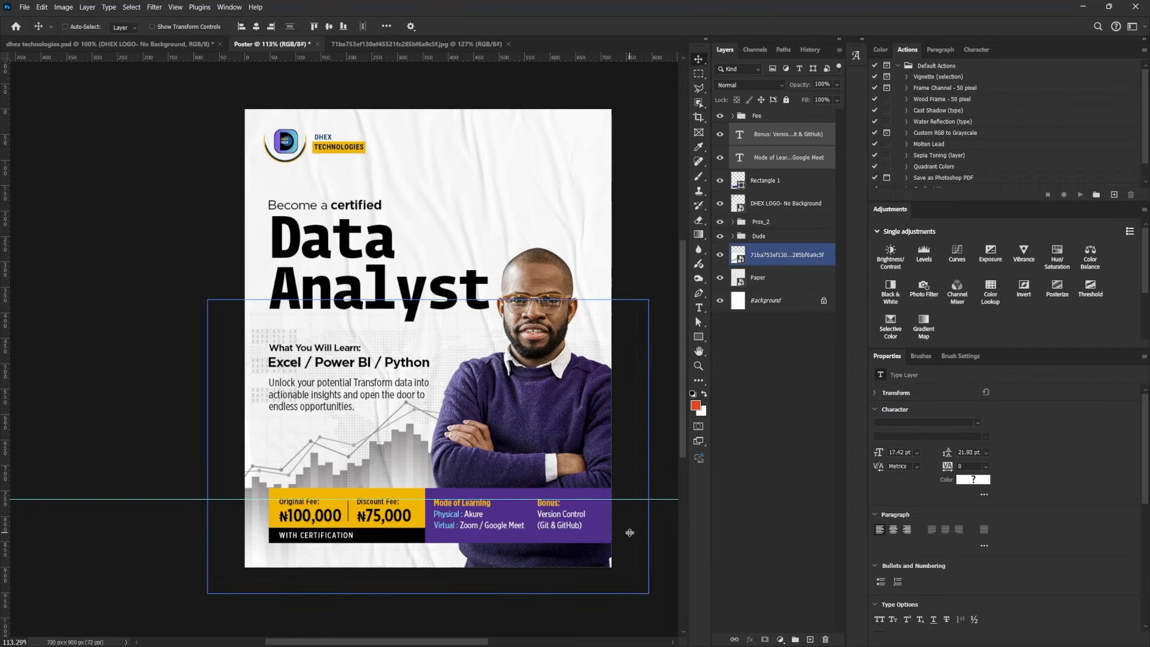
scroll(329, 523, "up", 10)
left_click_drag(489, 558, 489, 577)
scroll(488, 578, "down", 10)
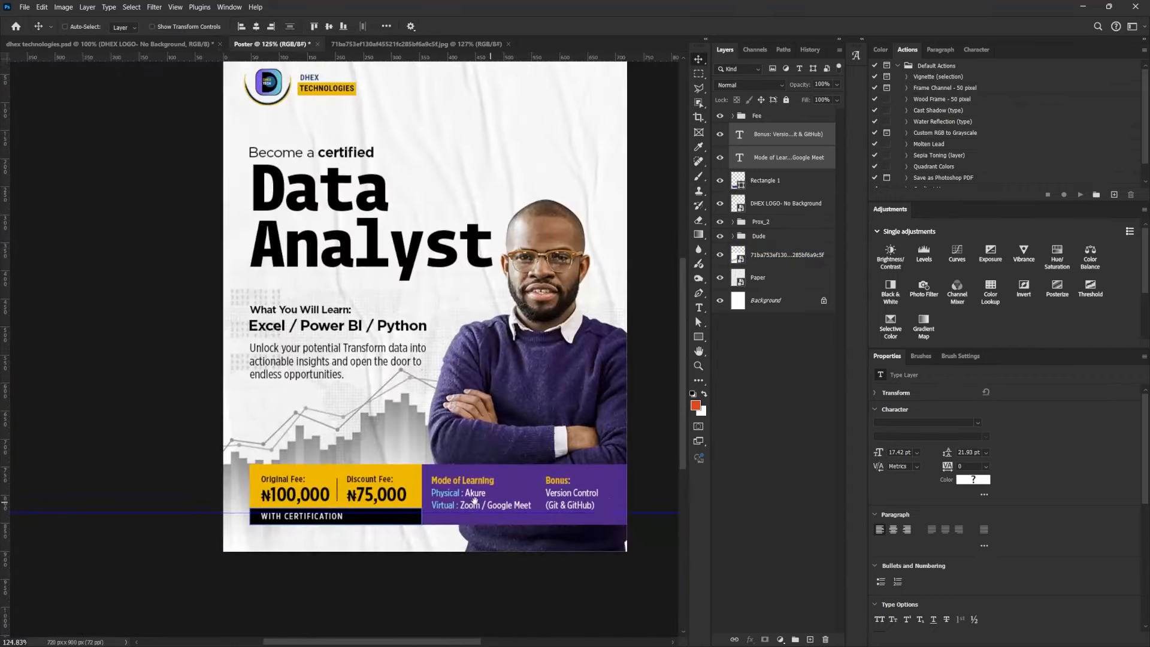
key("ctrl+t")
left_click_drag(575, 509, 584, 518)
key("Return")
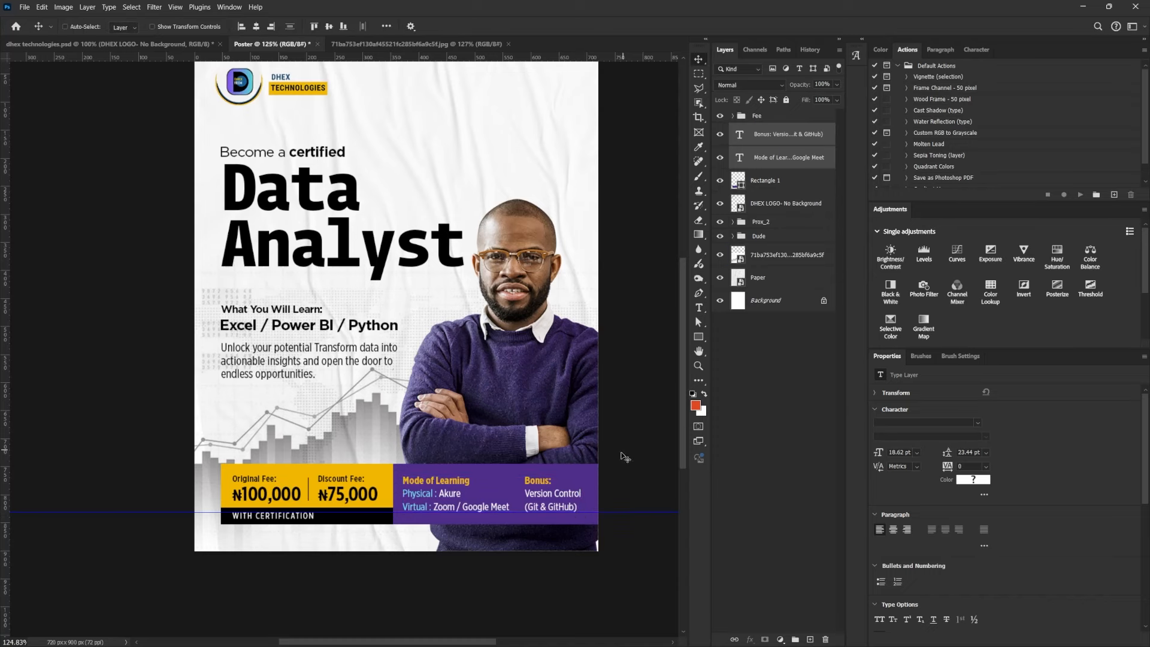
Nudge the Bonus text slightly left to even out its spacing in the banner
left_click(771, 140)
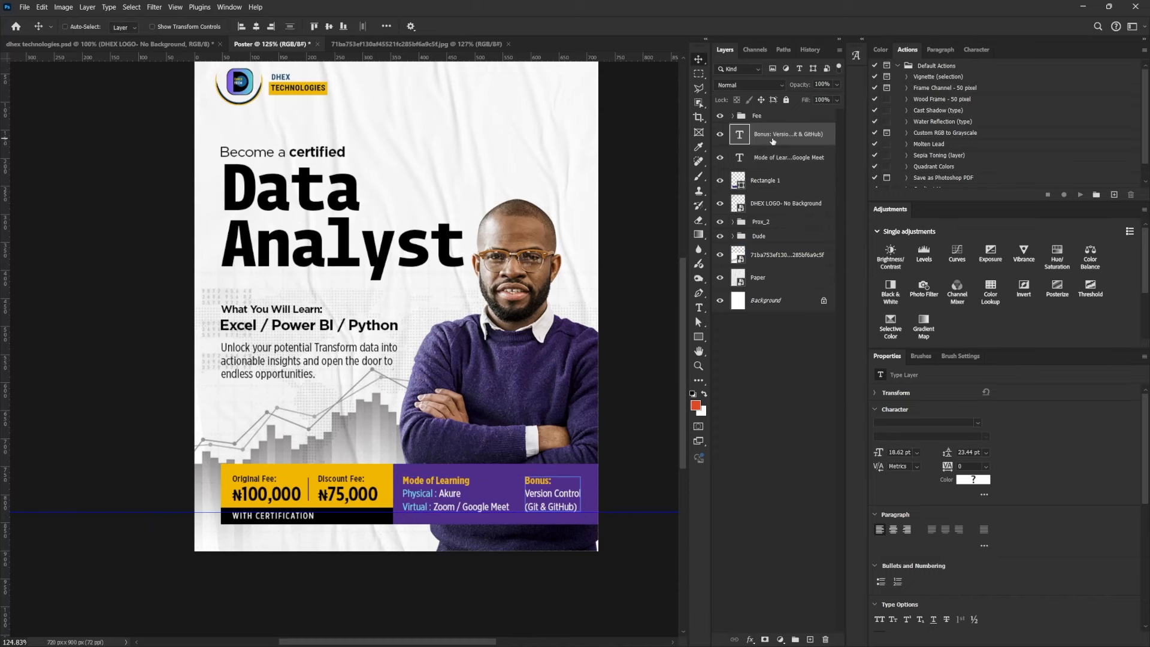
key("Left")
key("Left")
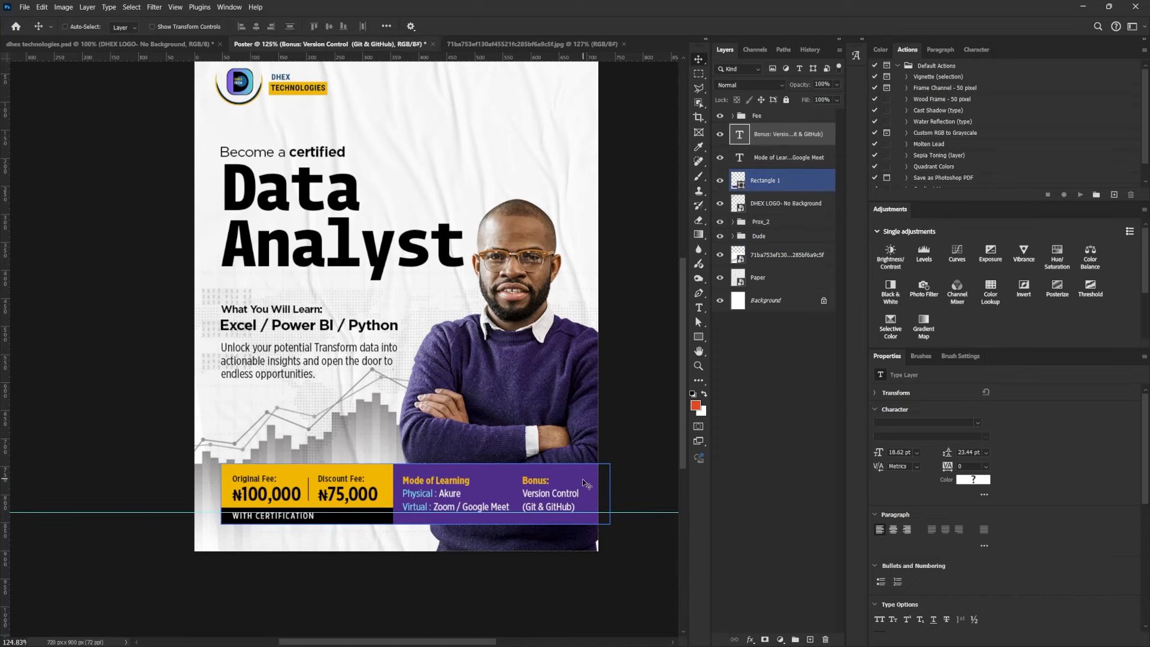
Move the Dude group up so the man sits slightly higher behind the banner
scroll(582, 482, "down", 2)
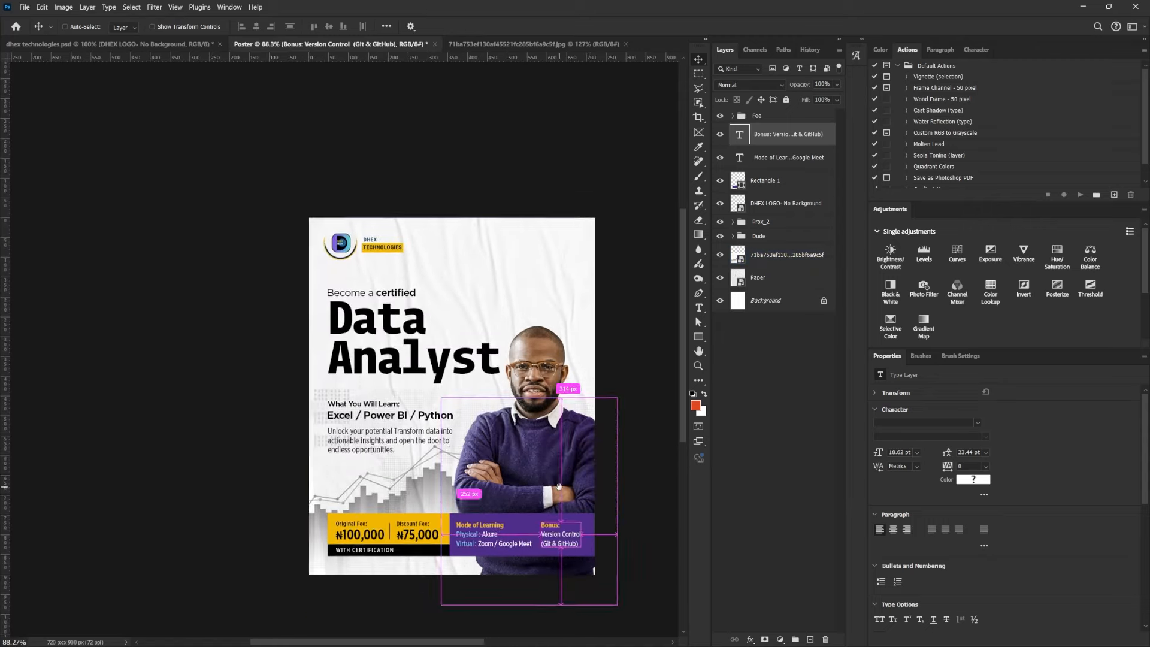
left_click(758, 235)
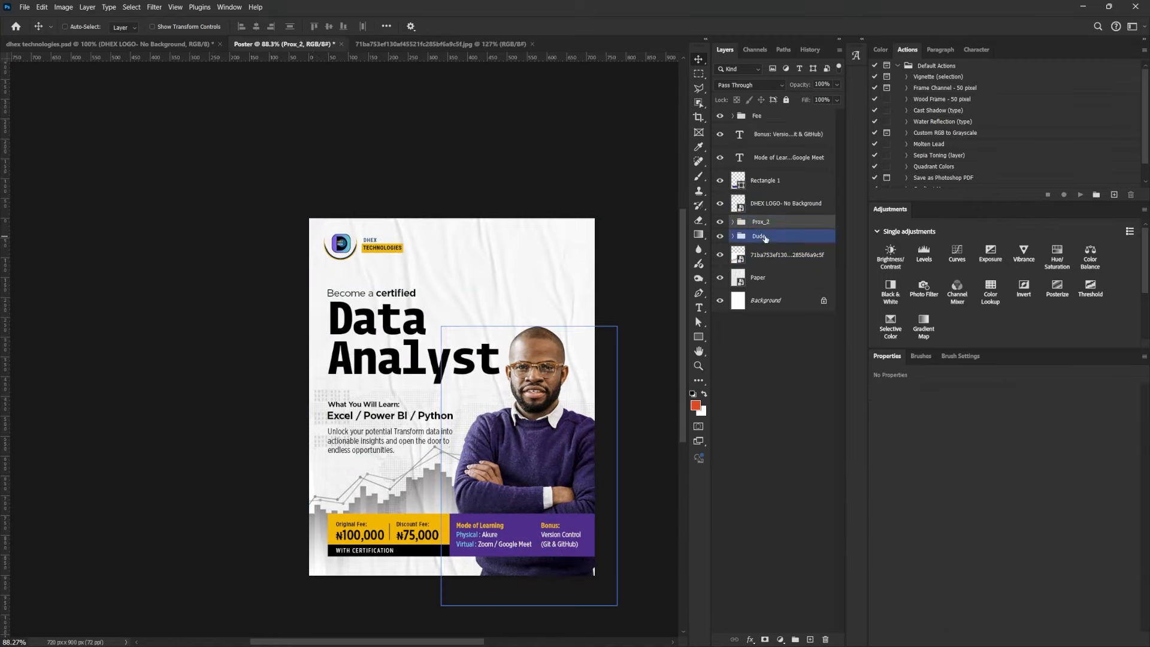
left_click_drag(585, 470, 585, 444)
scroll(561, 538, "up", 3)
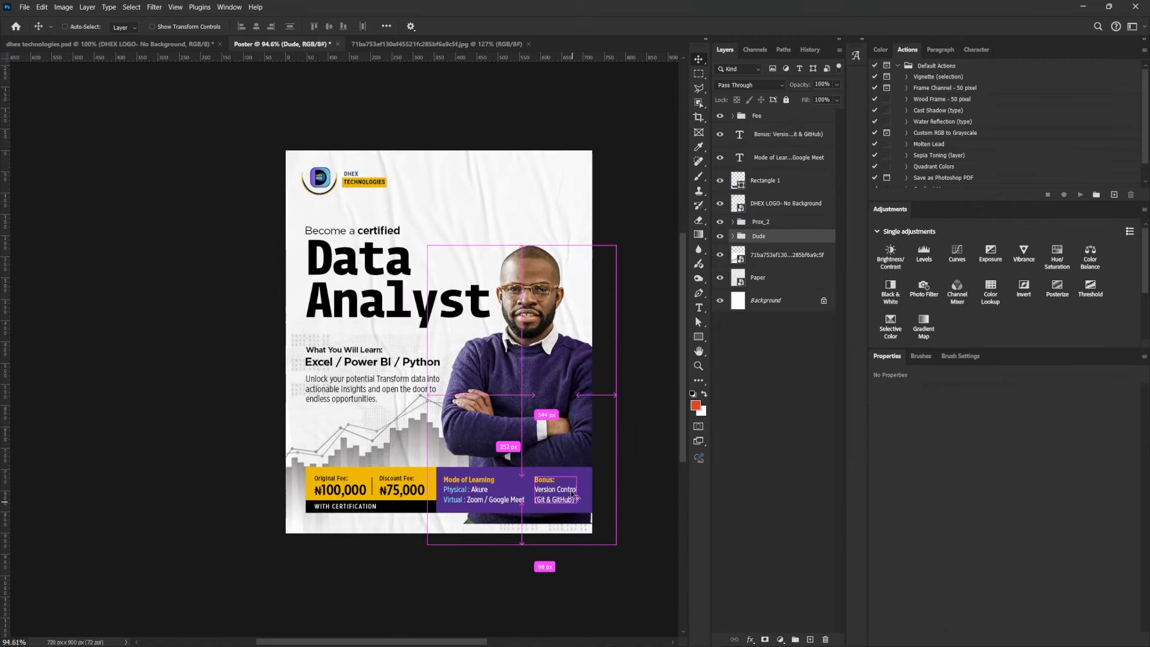
Mask out the part of the Dude group that shows below the purple banner using a rectangular selection
left_click(698, 73)
left_click_drag(421, 505, 616, 545)
left_click(765, 639, "alt")
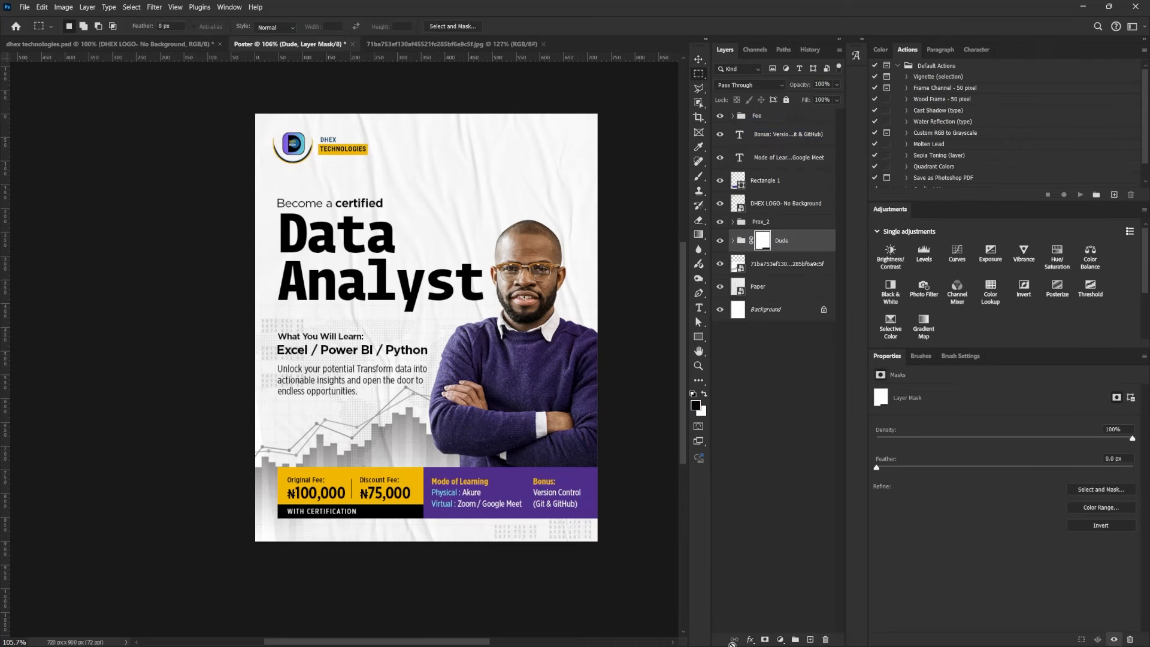
key("v")
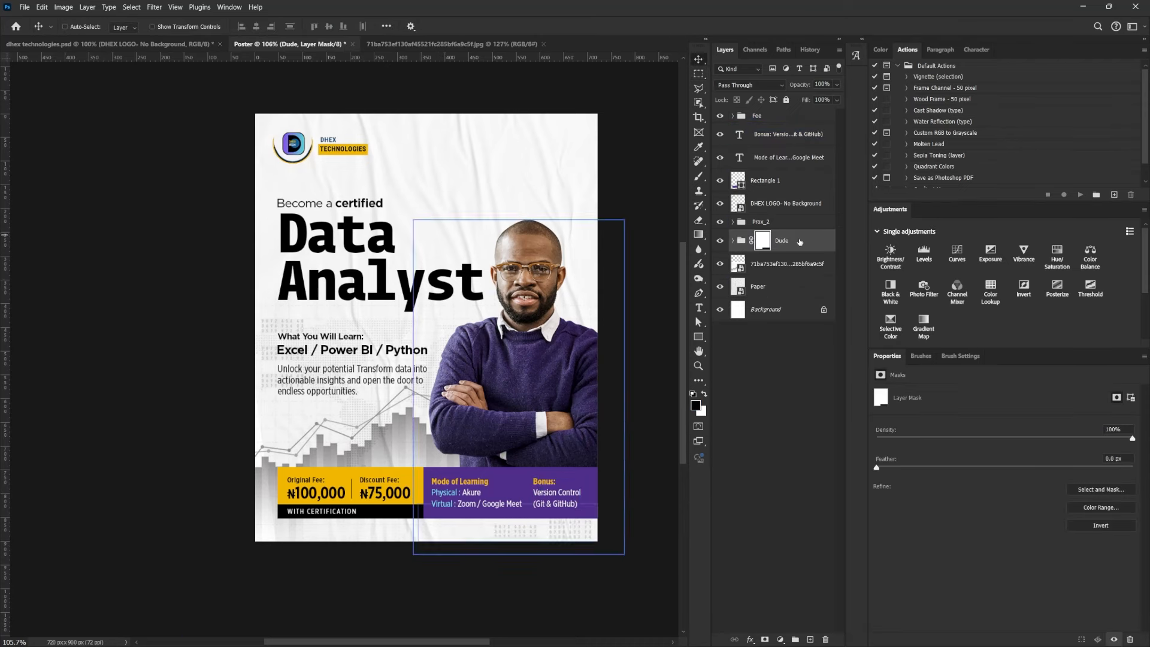
left_click(789, 240)
Group the purple rectangle and its two texts as "Feature", and move the Fee, Feature and Dude groups up slightly together
left_click(772, 181)
left_click(773, 134, "shift")
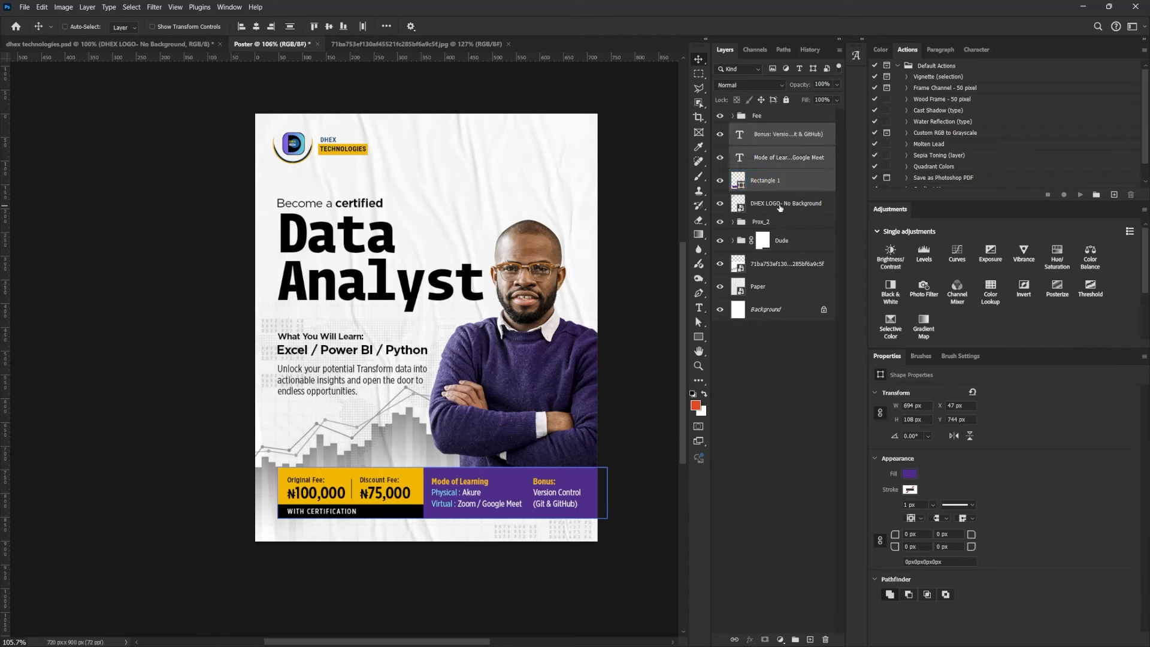
key("ctrl+g")
double_click(767, 129)
type("Feature")
key("Return")
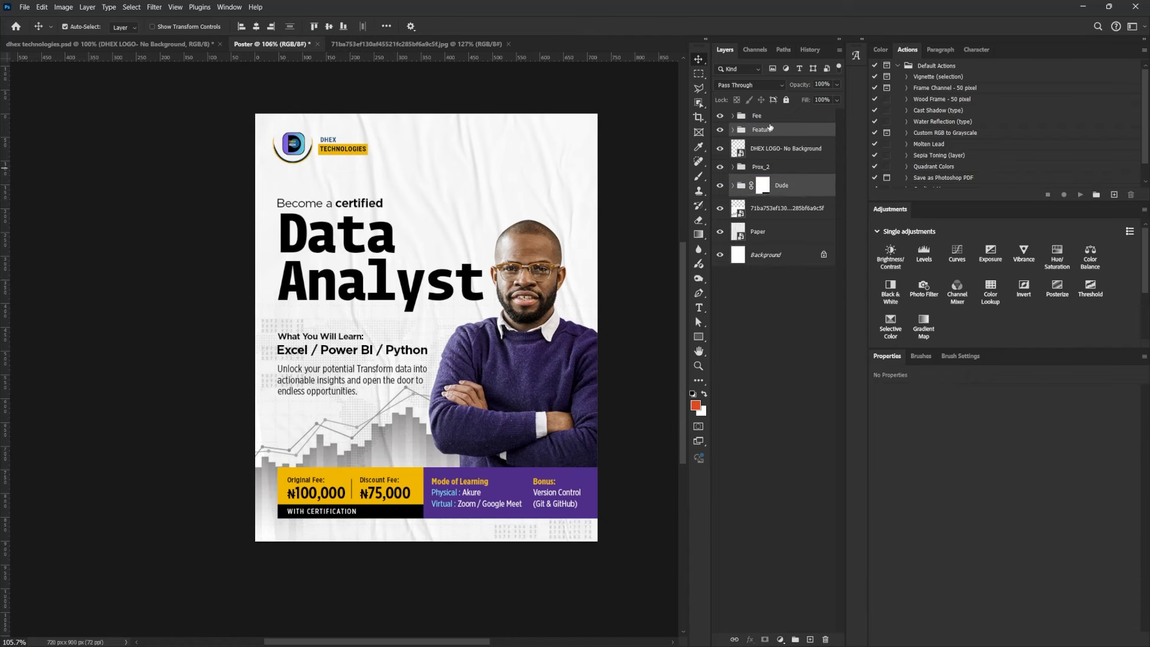
left_click(756, 115, "shift")
left_click_drag(583, 483, 582, 479)
Place a vertical guide at the banner's left edge and nudge the "Data Analyst" headline left to align with it
left_click_drag(6, 252, 277, 292)
right_click(388, 261)
left_click(388, 261)
key("Left")
key("Left")
key("Left")
key("Left")
key("Left")
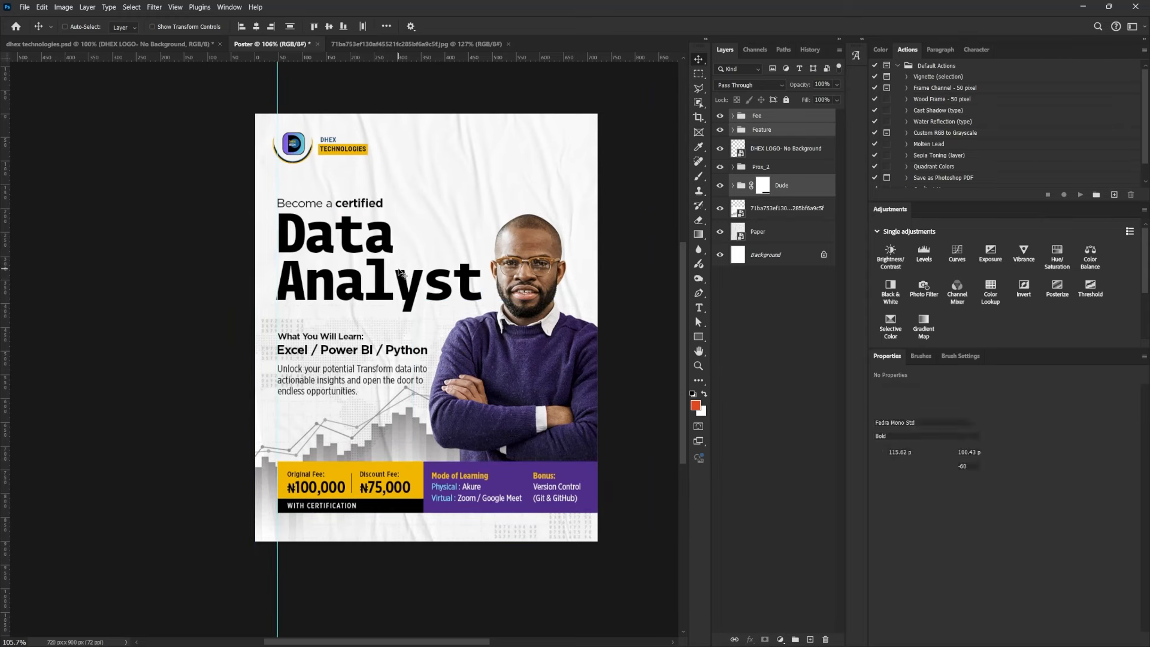
Remove the vertical guide, then add a text layer with the pasted contact e-mail and phone numbers in Gotham XNarrow Book
left_click_drag(277, 126, 2, 156)
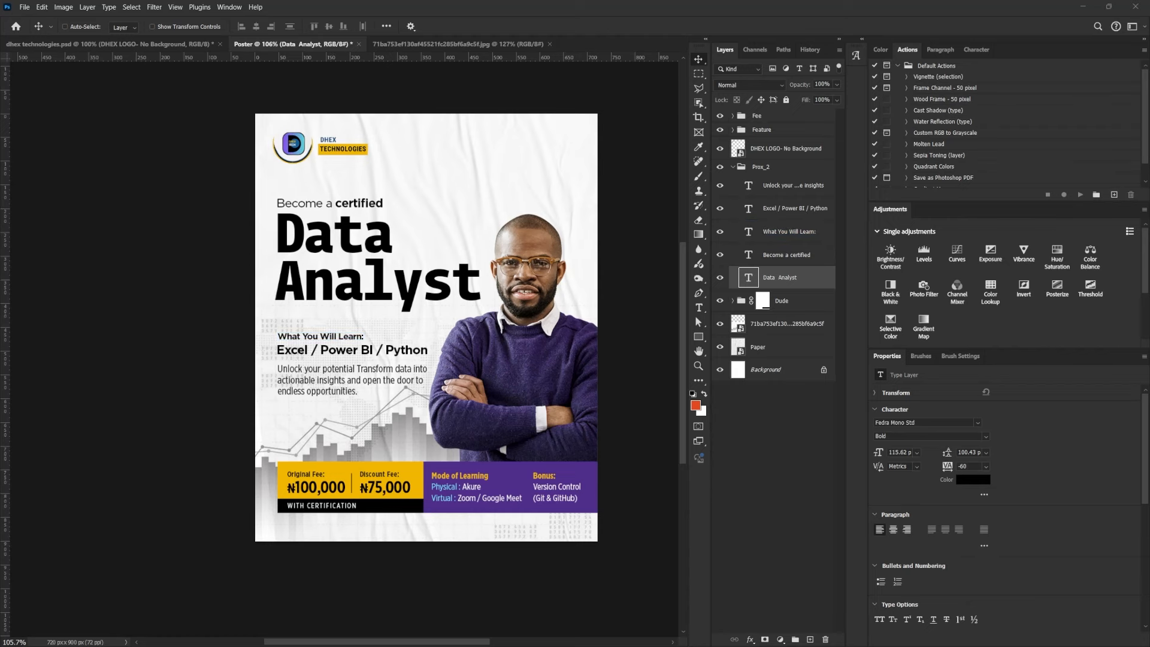
left_click(698, 307)
left_click(425, 183)
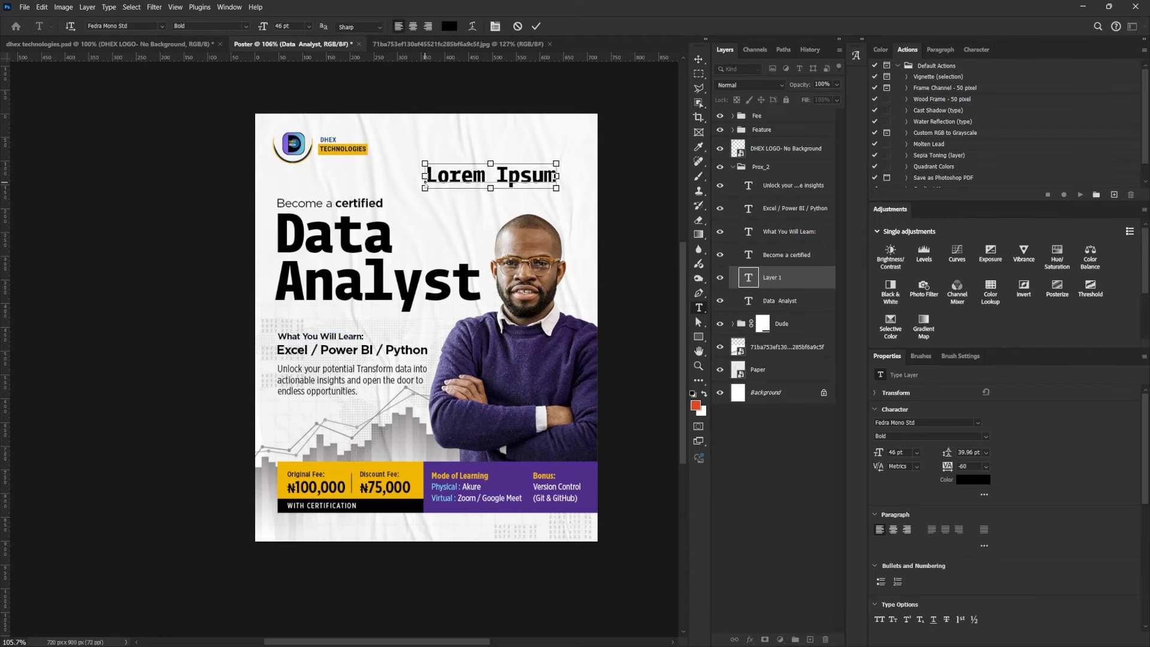
key("ctrl+v")
left_click(982, 427)
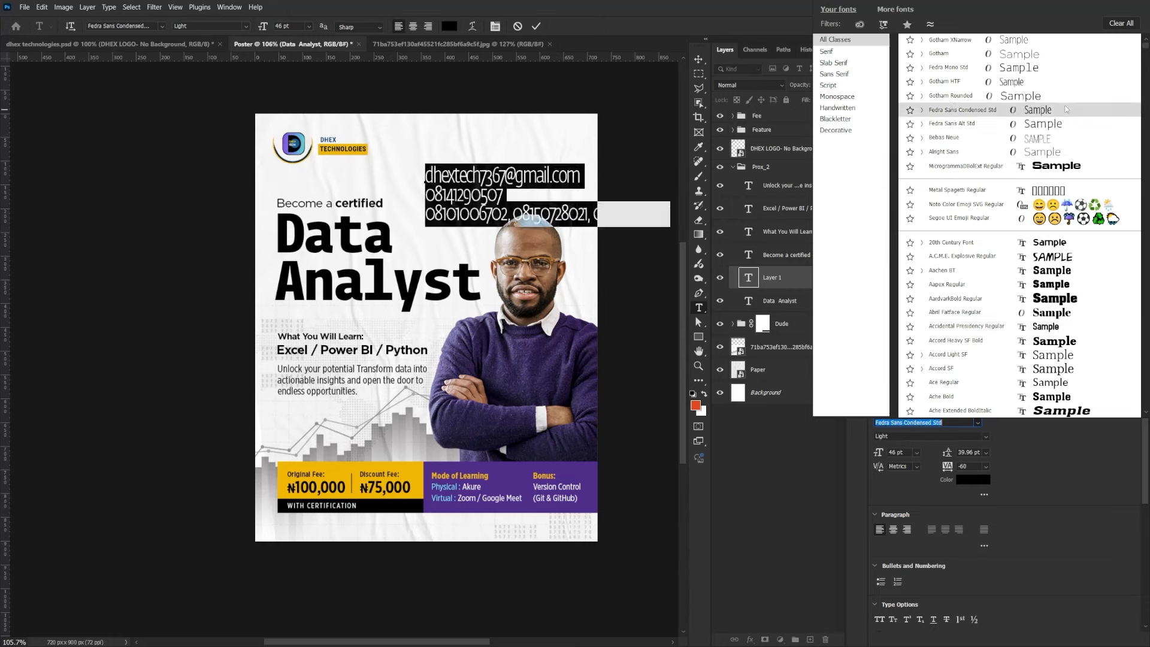
left_click(823, 423)
left_click(985, 437)
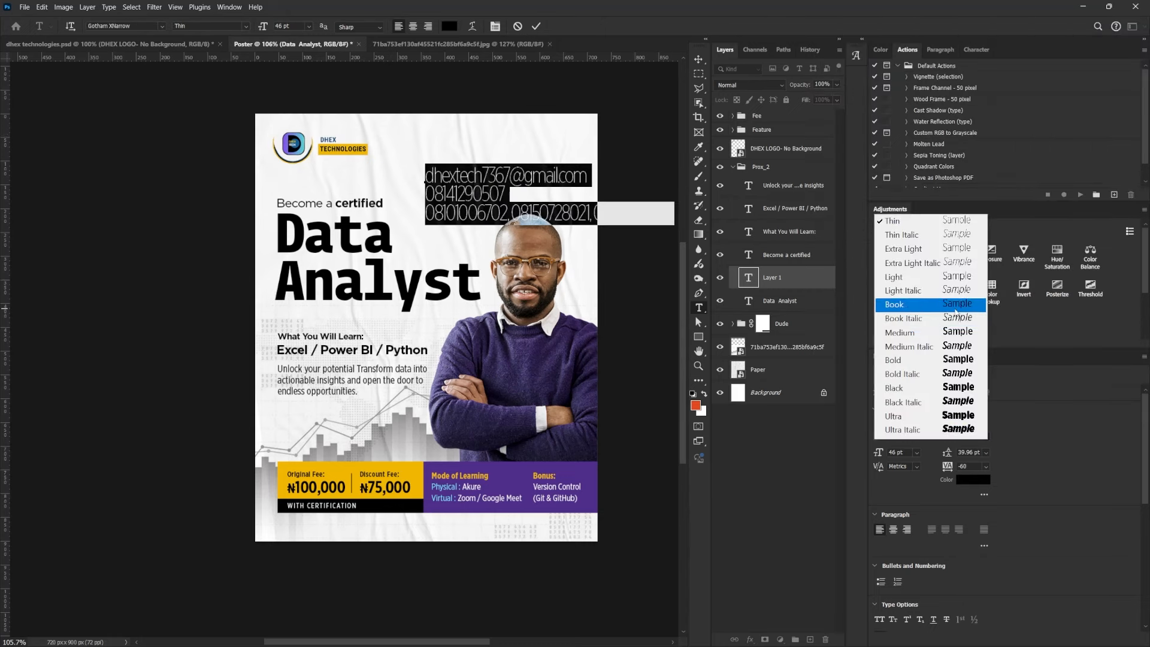
left_click(958, 304)
Shrink the contact text to about 17 pt, place it below the banner and set its tracking to 0
left_click(698, 59)
key("ctrl+t")
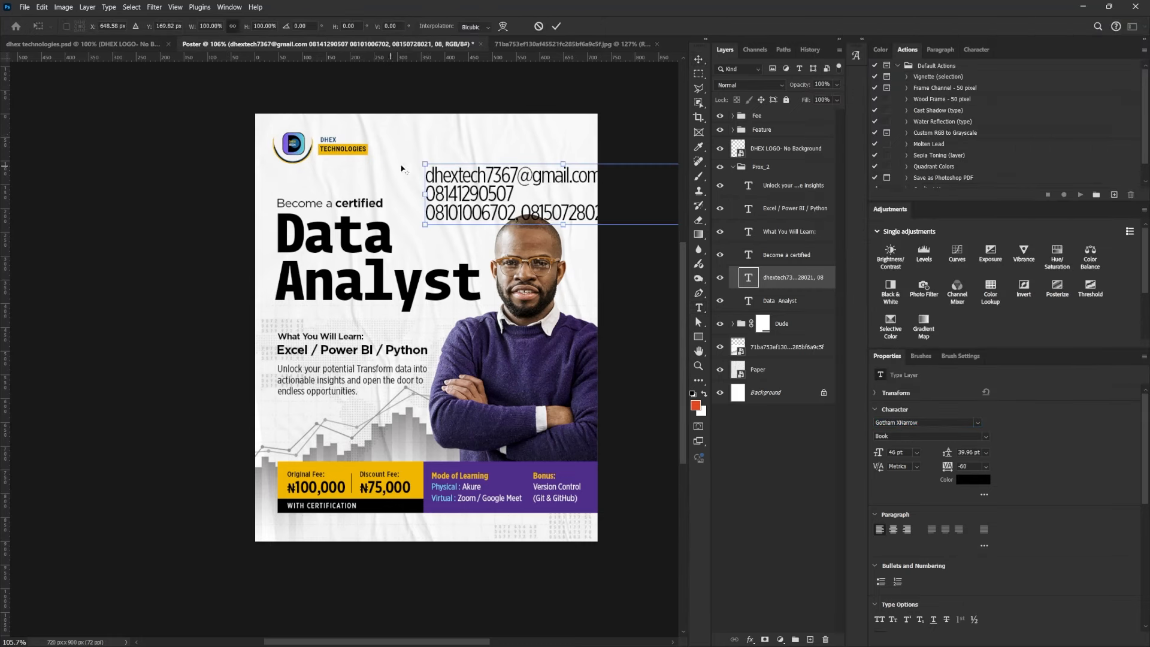
left_click_drag(424, 165, 346, 526)
key("Return")
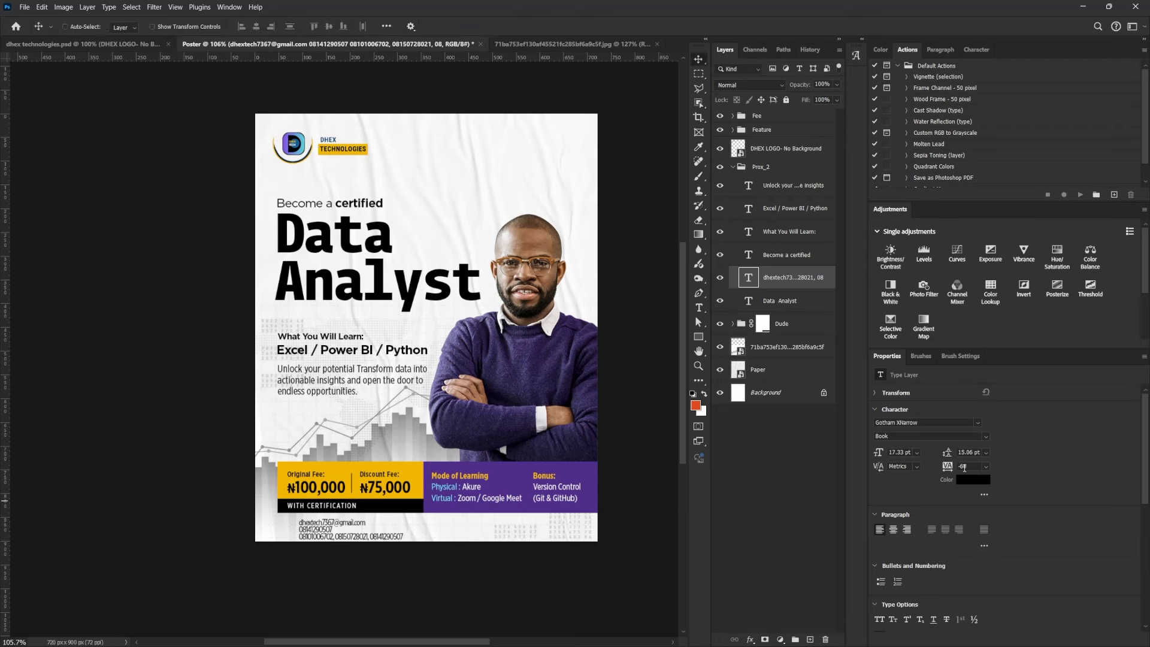
key("Return")
Join the contact text's three lines into a single line, with wide gaps between the e-mail, first number and remaining numbers
key("t")
left_click(381, 526)
key("Delete")
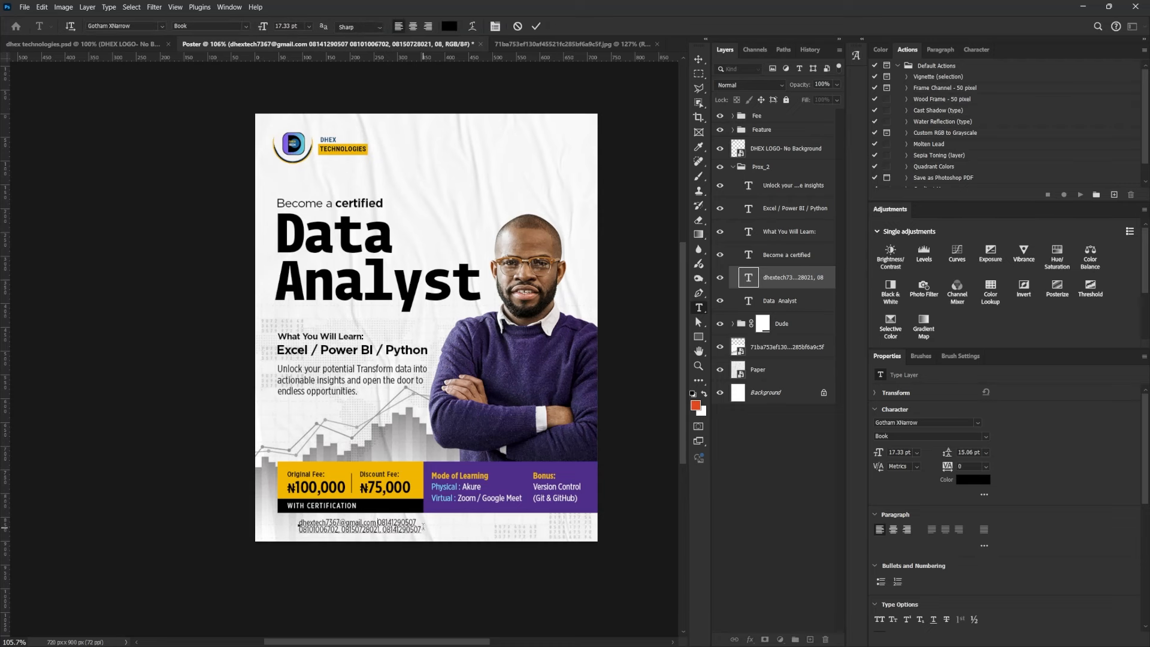
key("Delete")
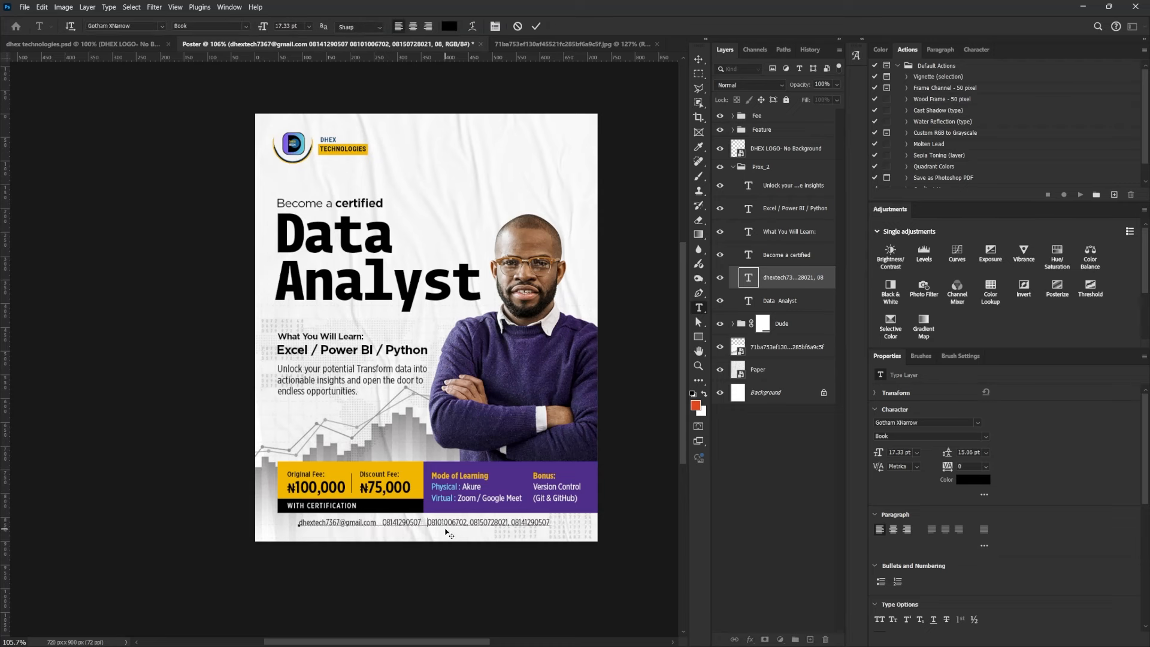
left_click(383, 520)
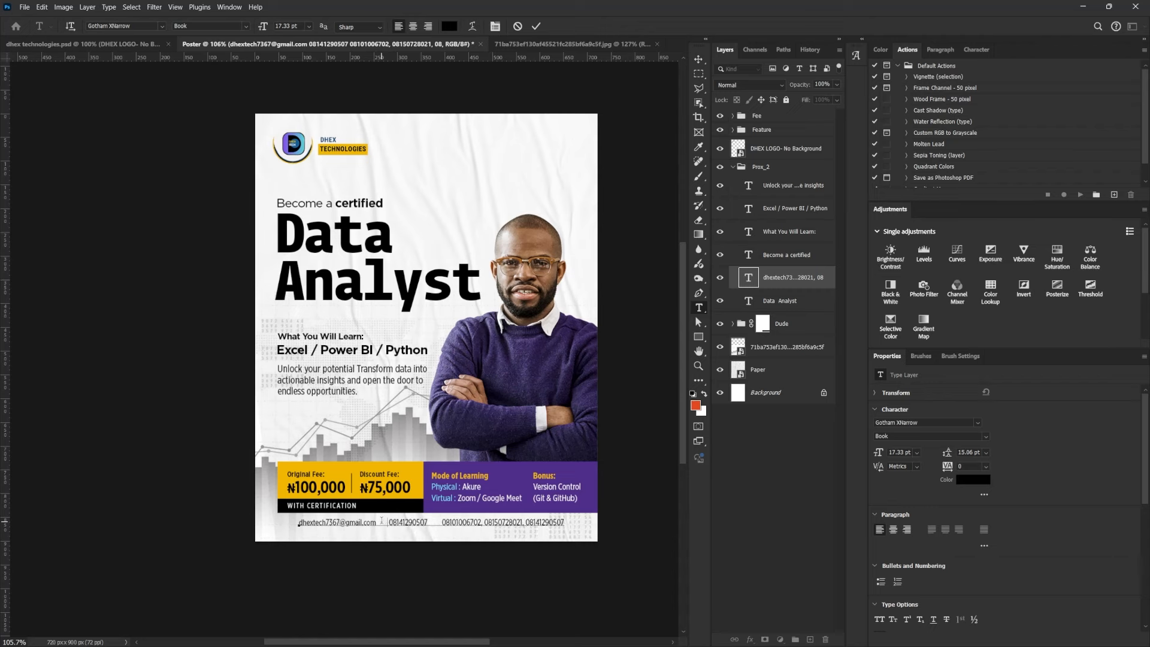
key("BackSpace")
Set the contact line's tracking to 20 and scale it down slightly to about 16.8 pt from its left end
key("ctrl+a")
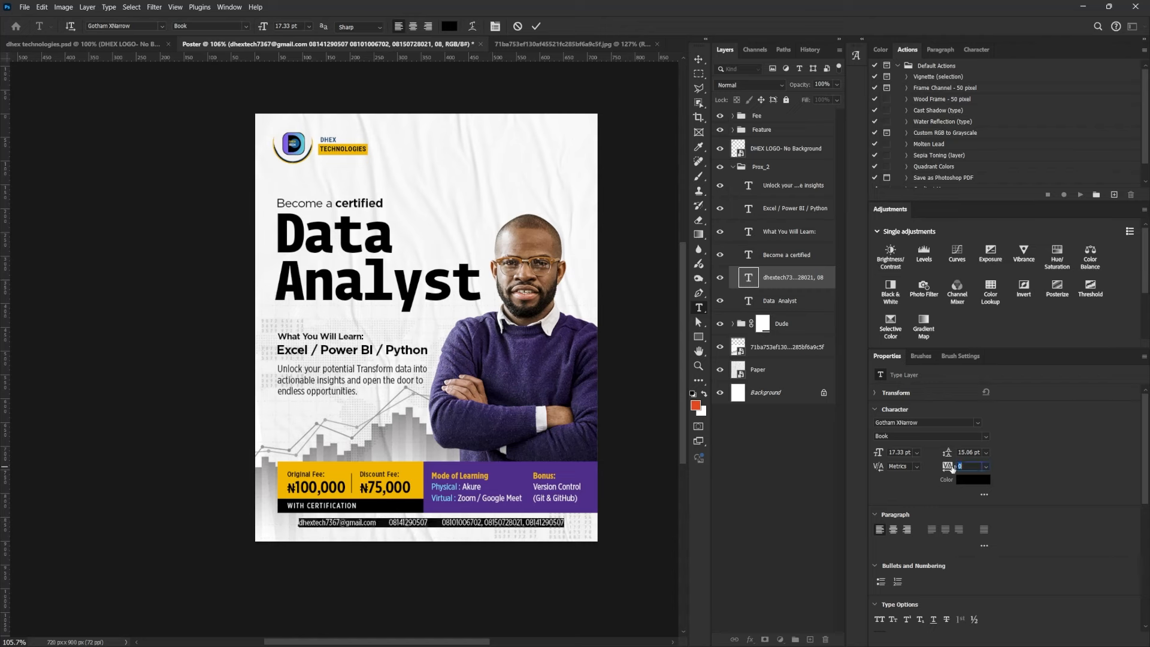
type("20")
key("Return")
key("ctrl+Return")
key("ctrl+t")
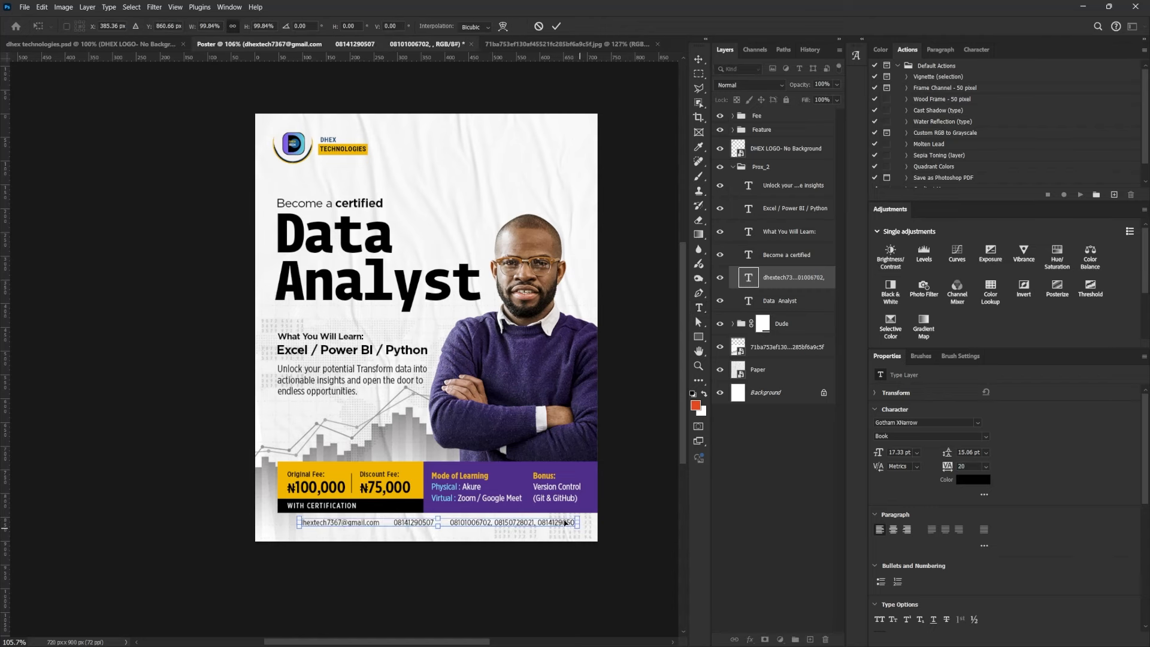
key("Return")
key("ctrl+t")
left_click_drag(299, 523, 308, 523)
key("Return")
Duplicate the contact line off to its left and replace the copy's text with "Contact Us"
double_click(455, 526)
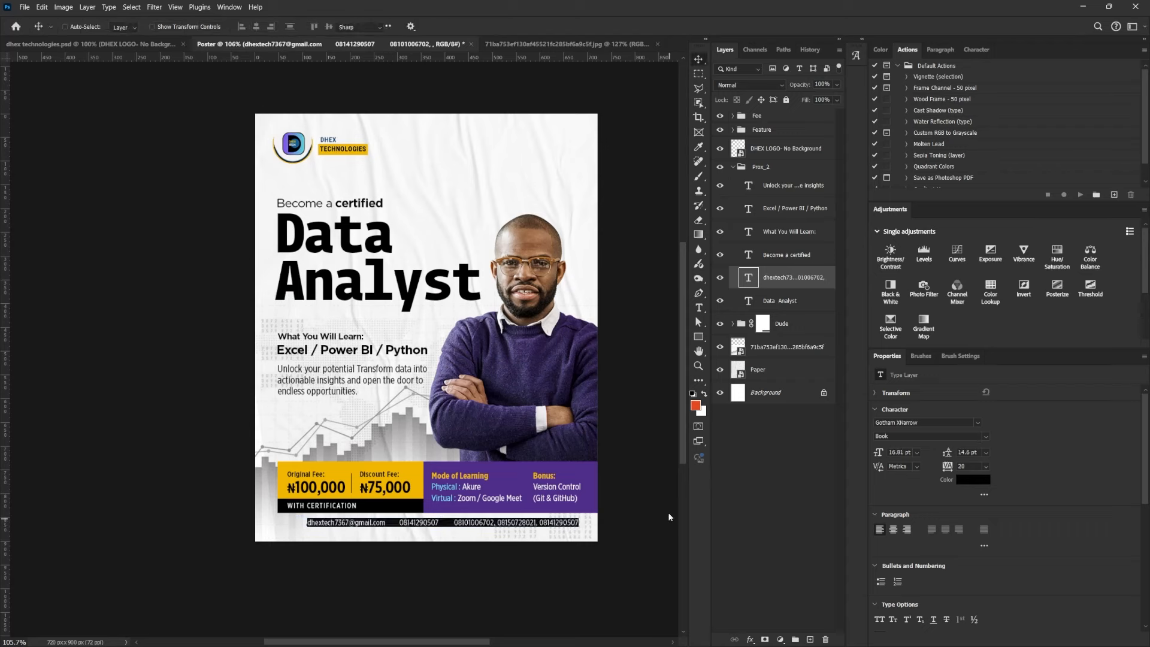
left_click(663, 110)
left_click_drag(540, 521, 313, 520, "alt")
double_click(313, 520)
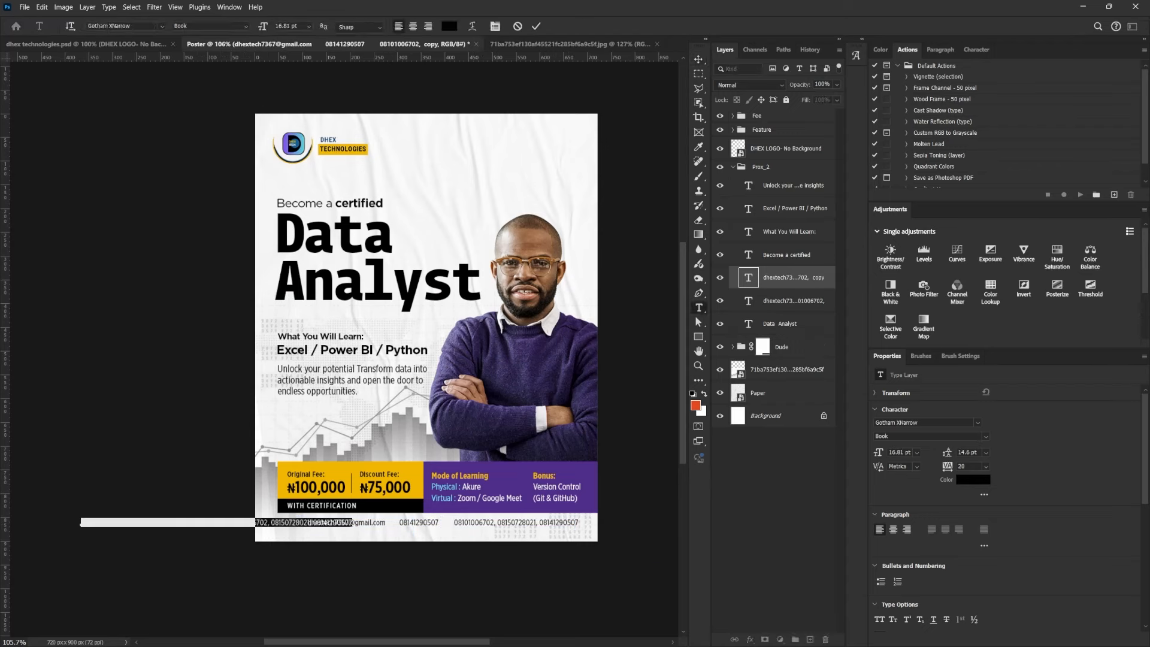
key("BackSpace")
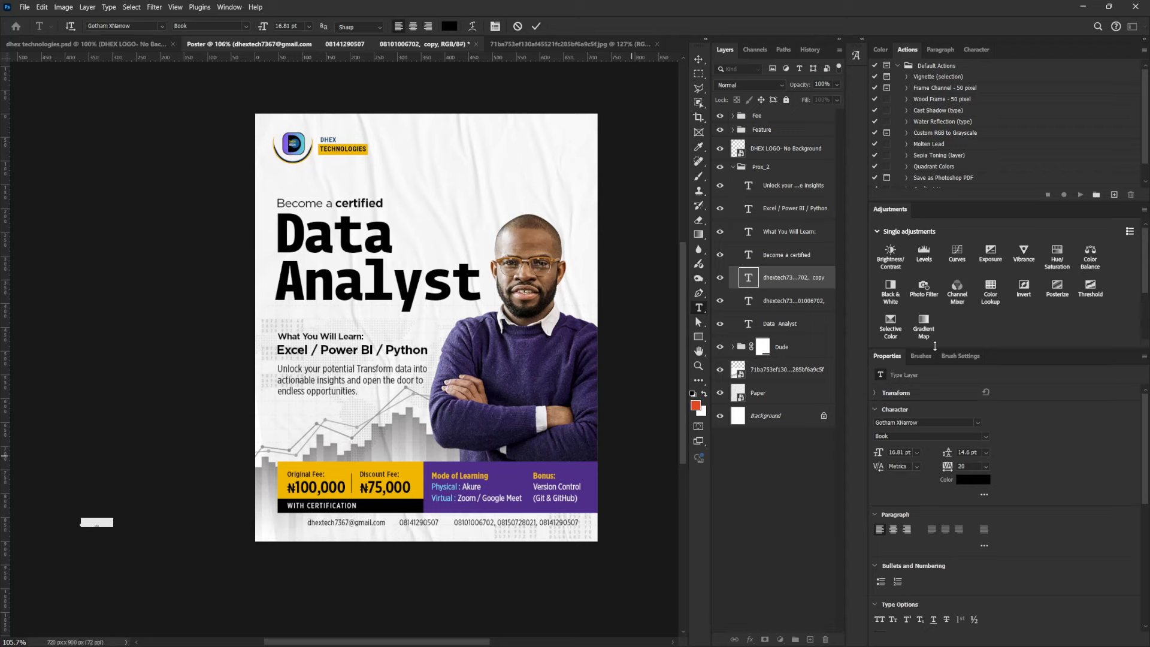
Make "Contact Us" Bold and place it below the banner, flush with the banner's left edge
left_click(984, 441)
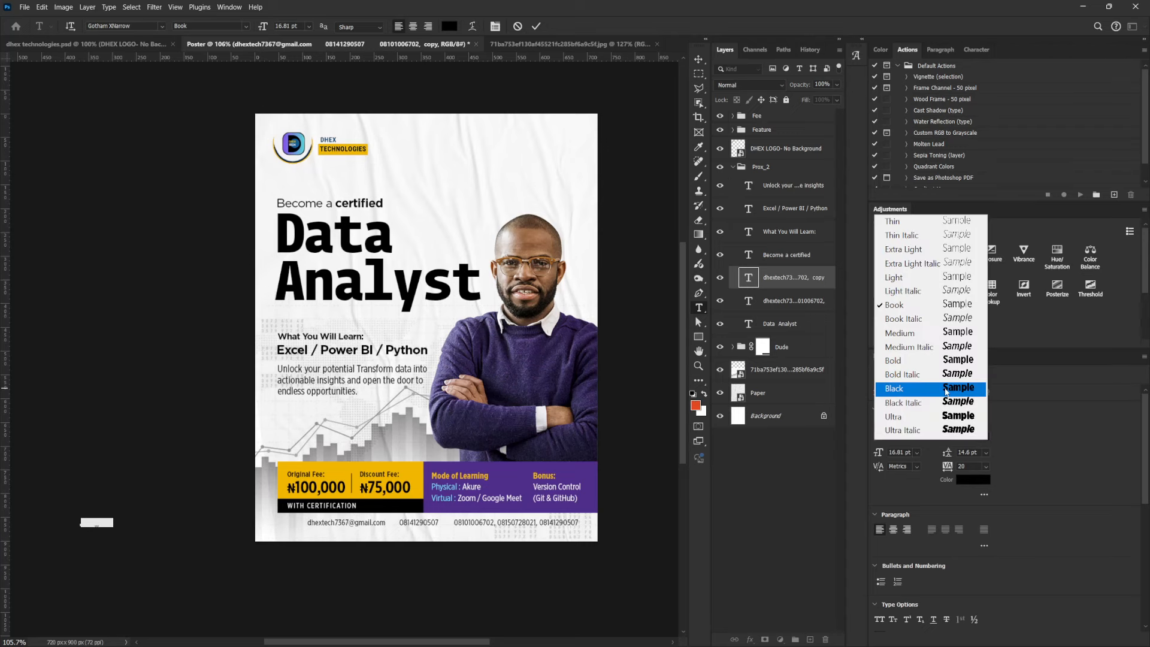
left_click(898, 360)
left_click(698, 60)
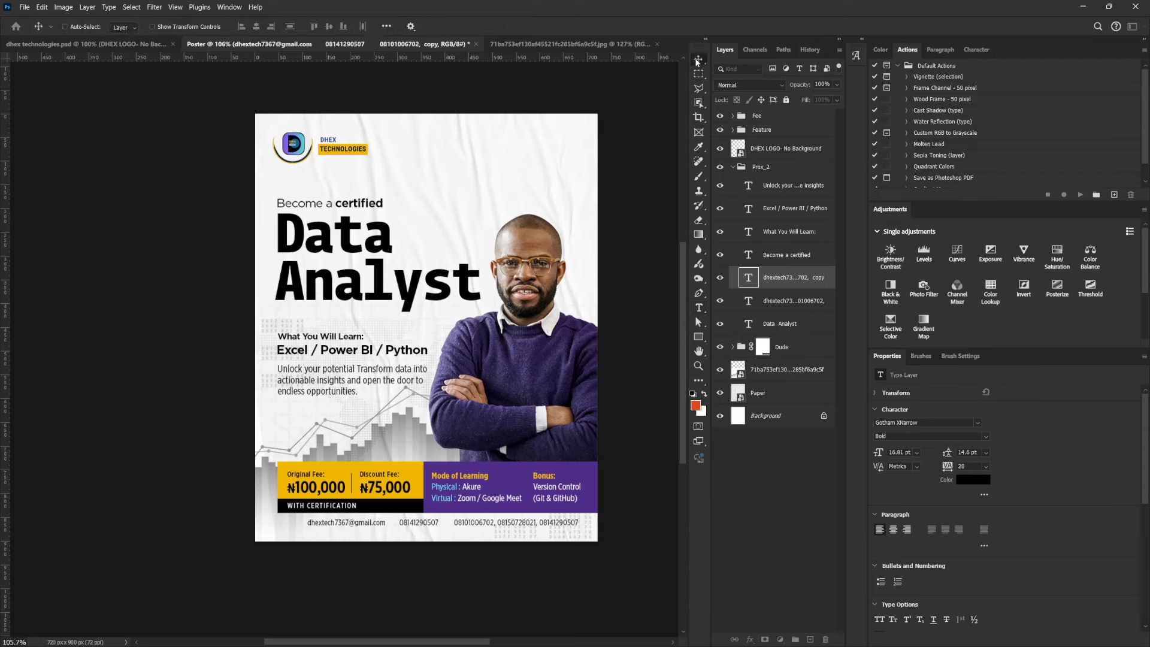
left_click_drag(111, 509, 375, 510)
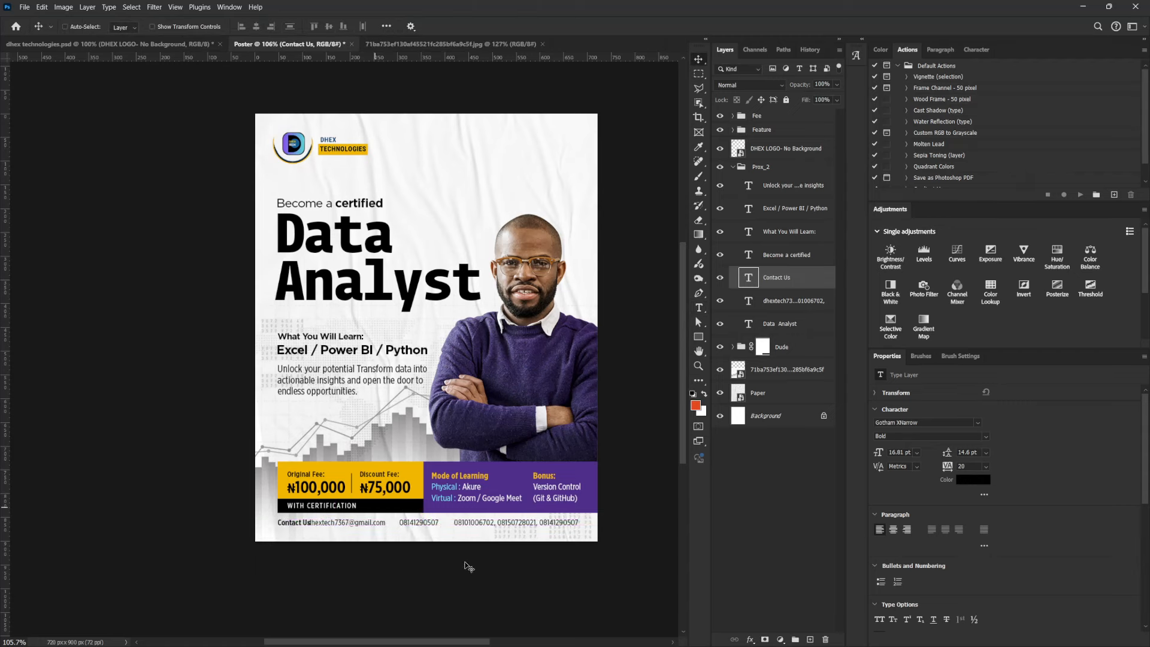
Set the contact line's tracking to 0 and shift it right to leave a gap after "Contact Us"
right_click(455, 522)
left_click(484, 536)
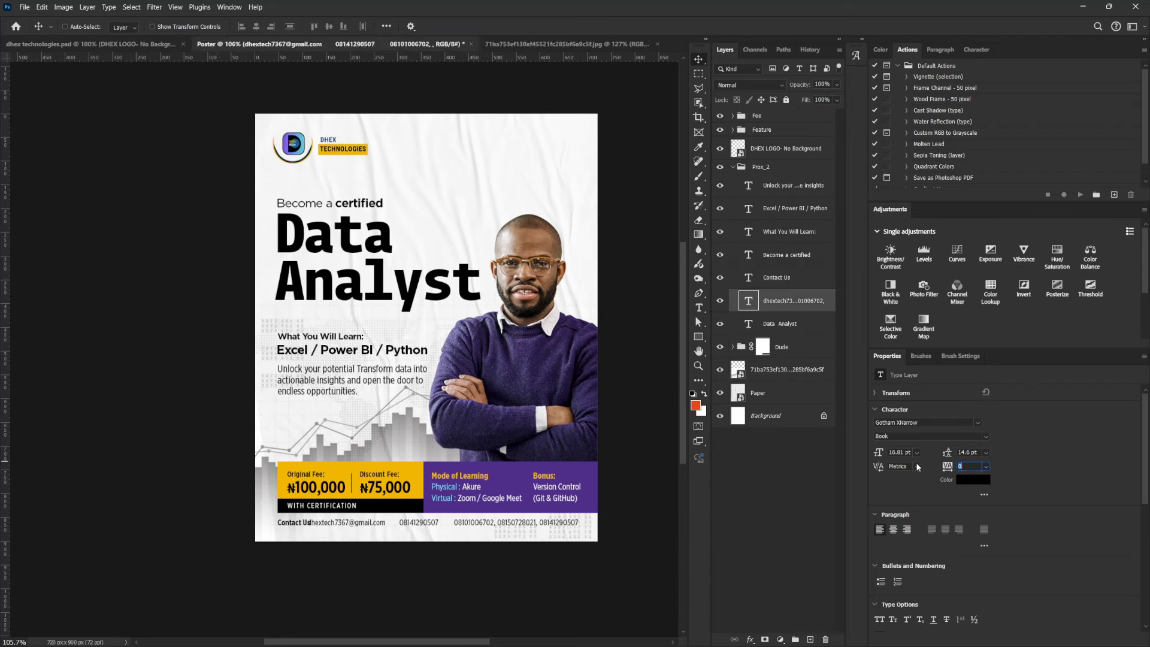
type("0")
key("Return")
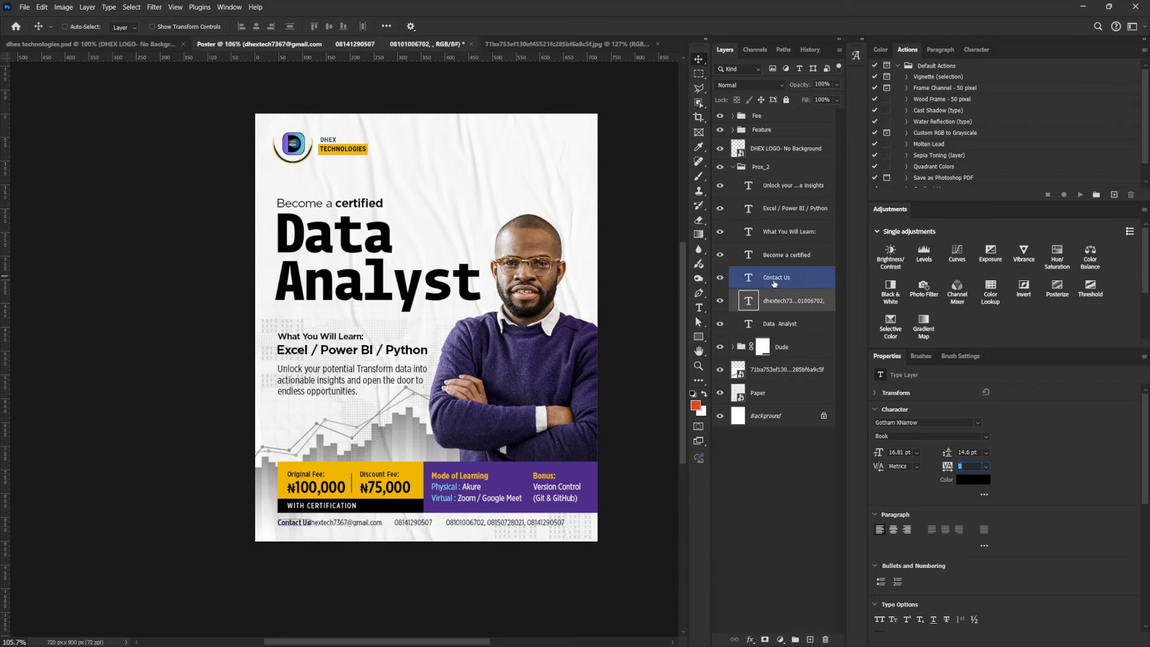
left_click_drag(405, 506, 418, 510)
left_click(400, 567, "ctrl")
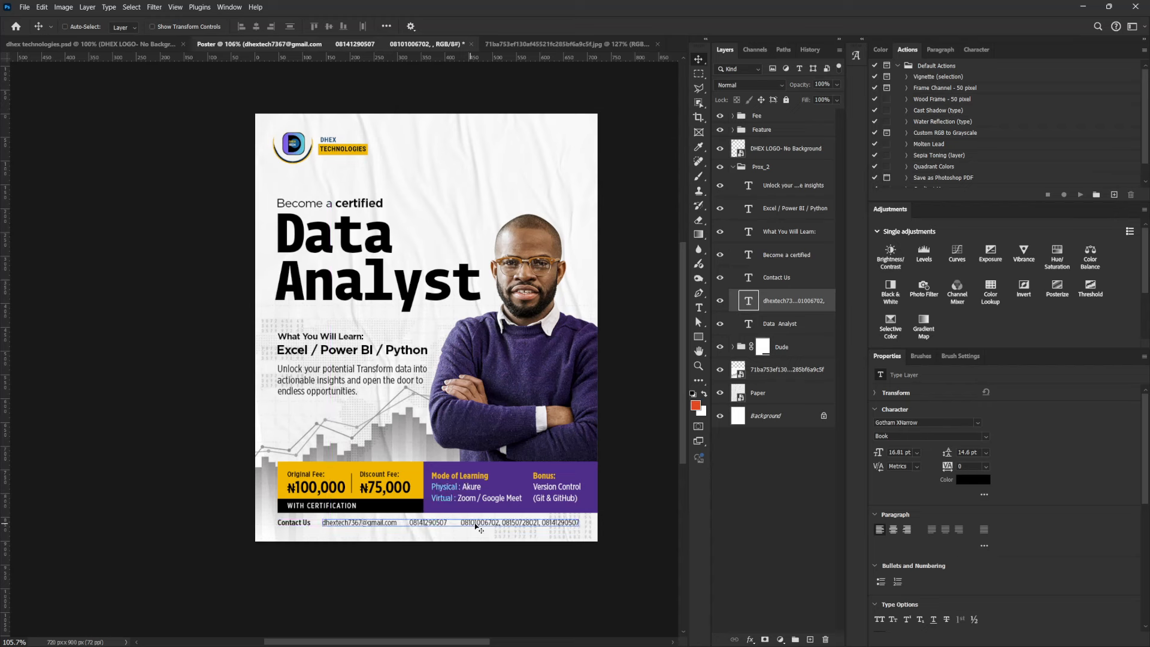
double_click(458, 530)
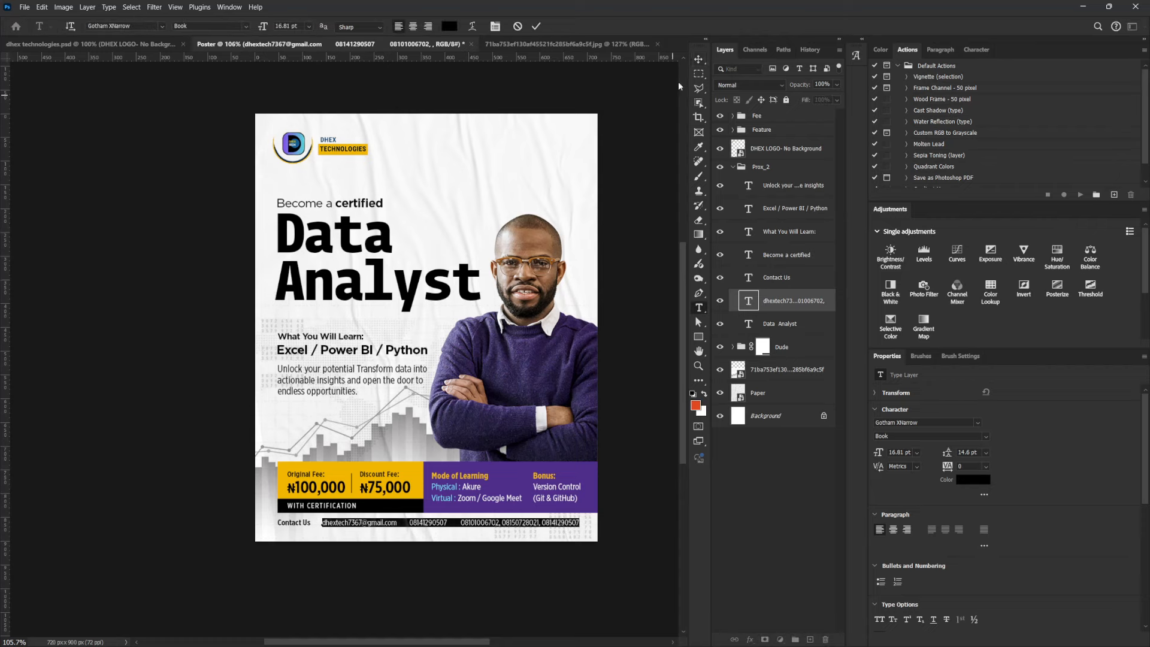
left_click(698, 60)
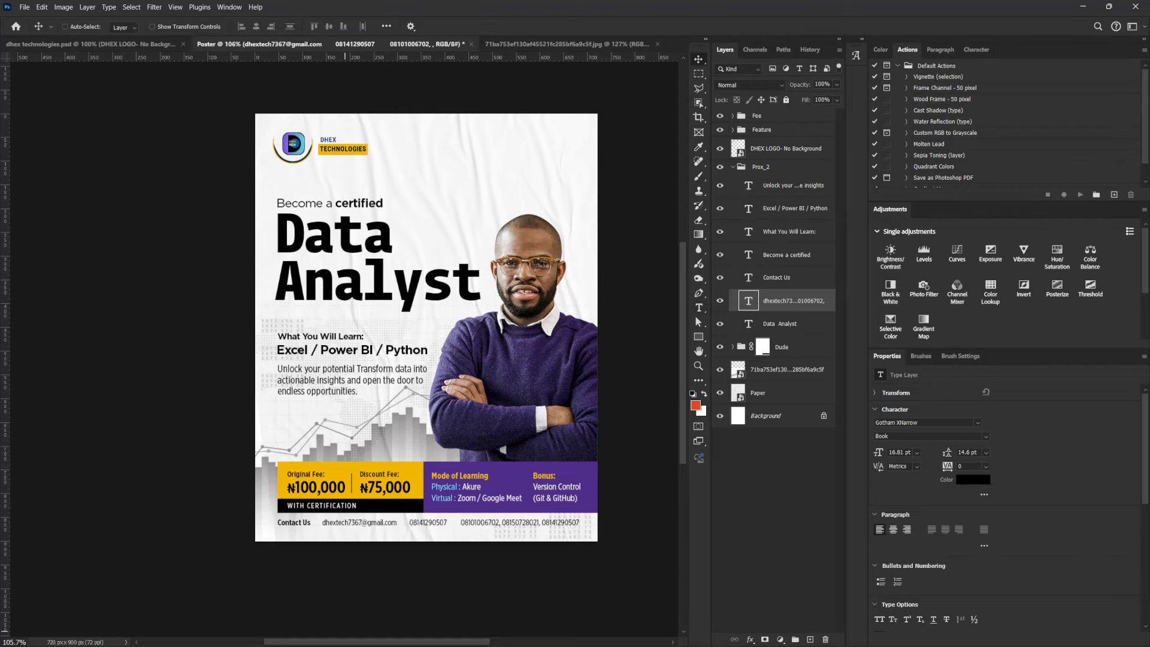
Copy the email icon from dhex technologies.psd into the poster and scale it to 13 px between "Contact Us" and the e-mail address
left_click_drag(465, 547, 491, 565)
left_click_drag(344, 478, 457, 493)
left_click(129, 43)
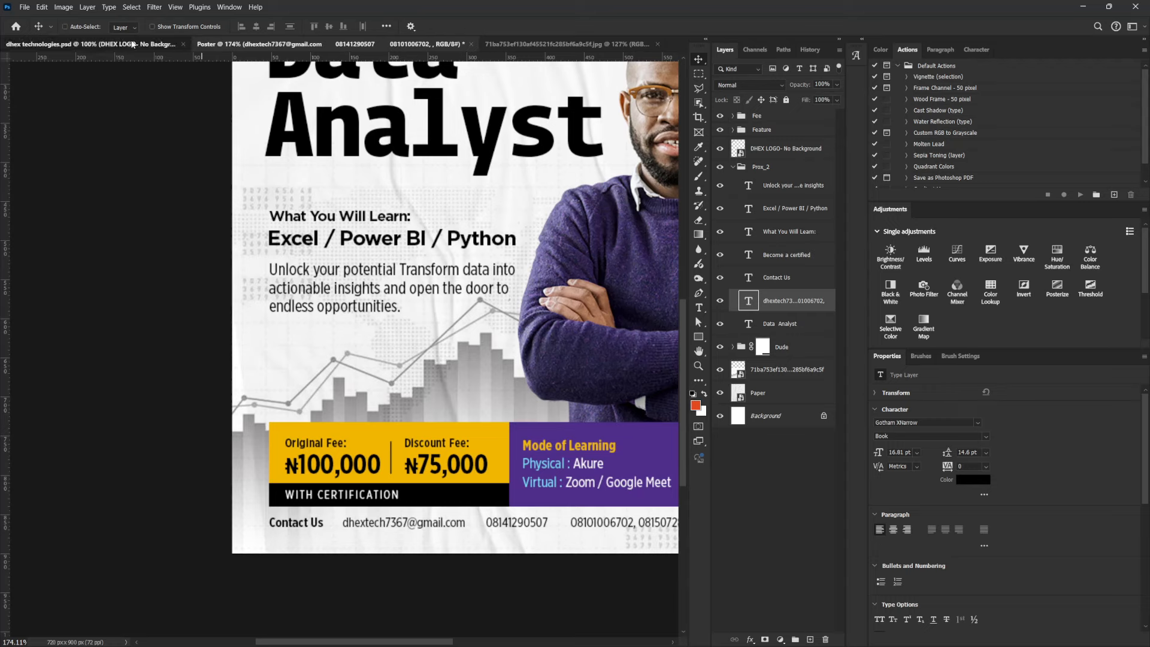
right_click(144, 623)
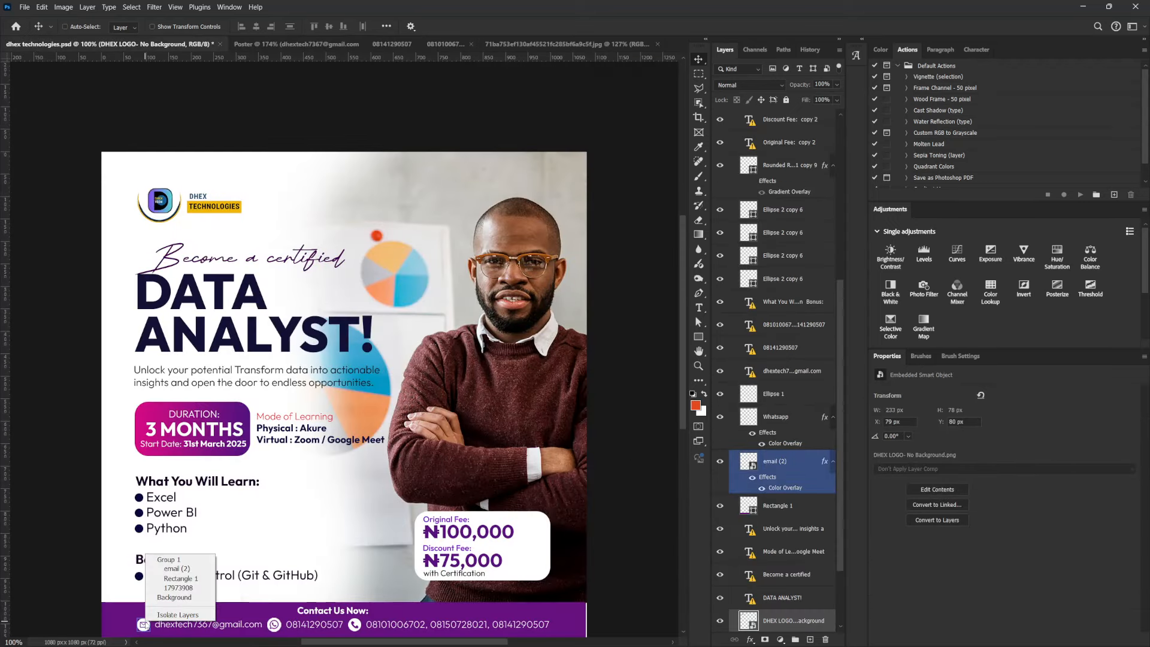
left_click(185, 568)
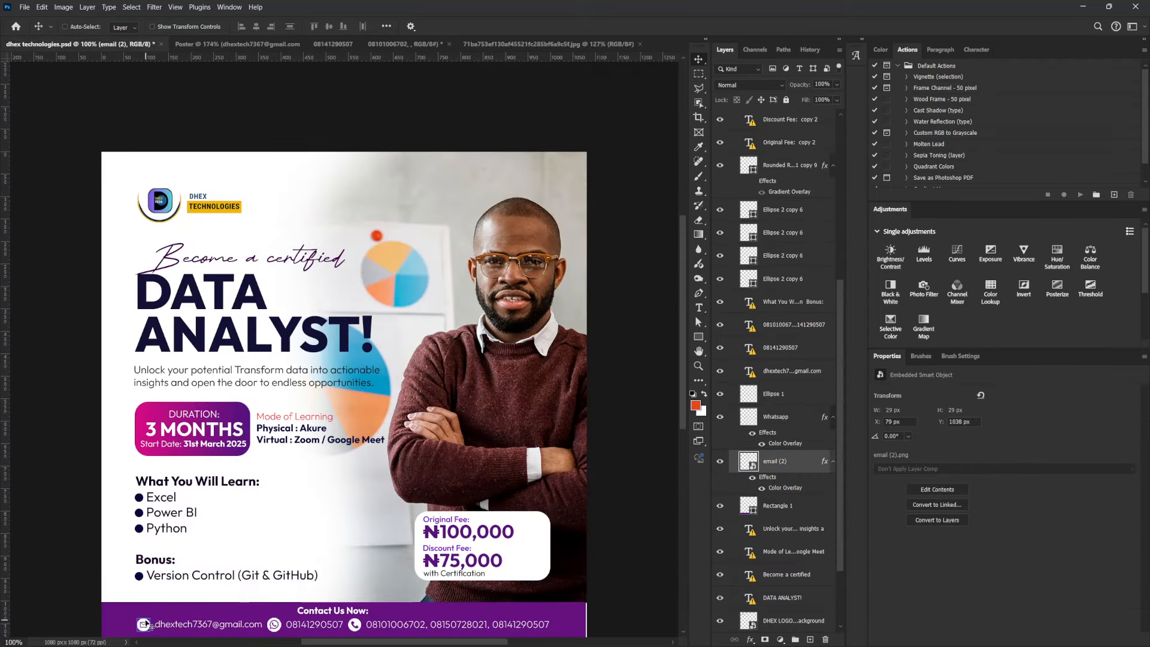
scroll(329, 174, "up", 2)
left_click(305, 43)
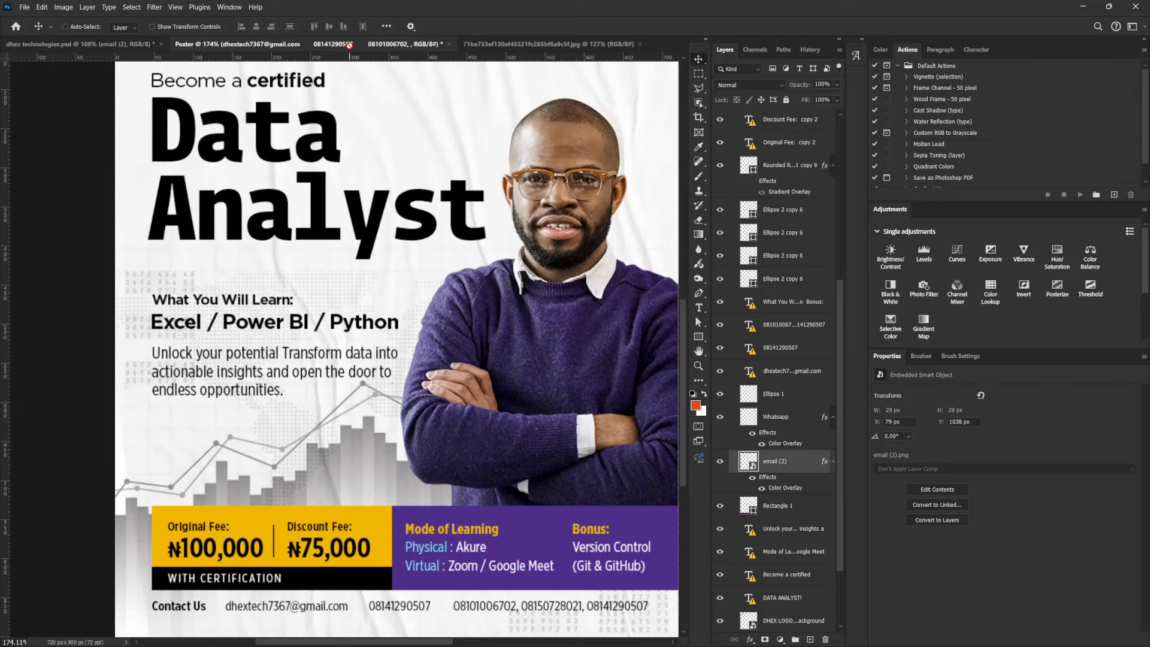
left_click_drag(322, 596, 332, 504)
key("ctrl+t")
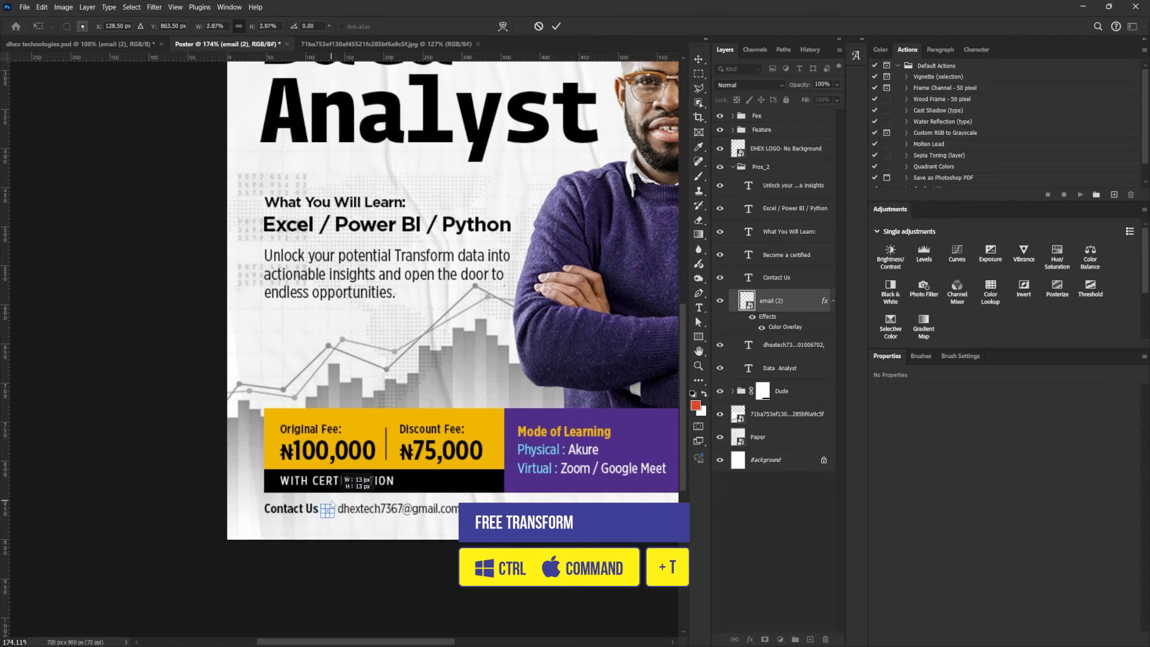
key("Return")
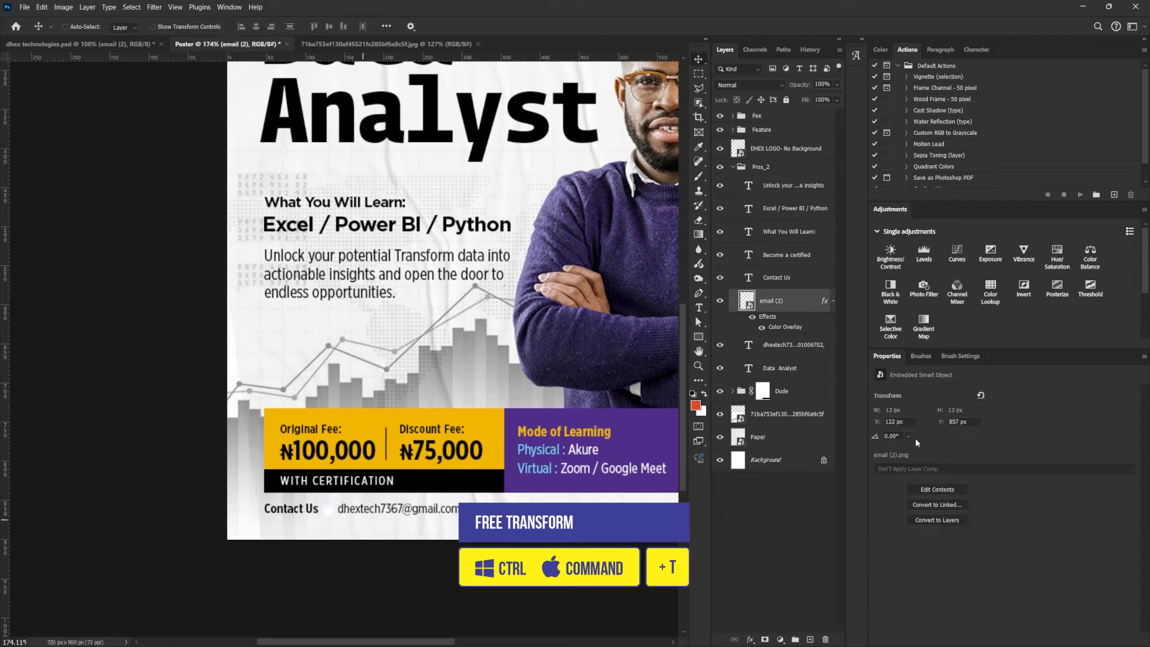
Change the email icon's Color Overlay to the banner's purple, 502e8a
double_click(778, 327)
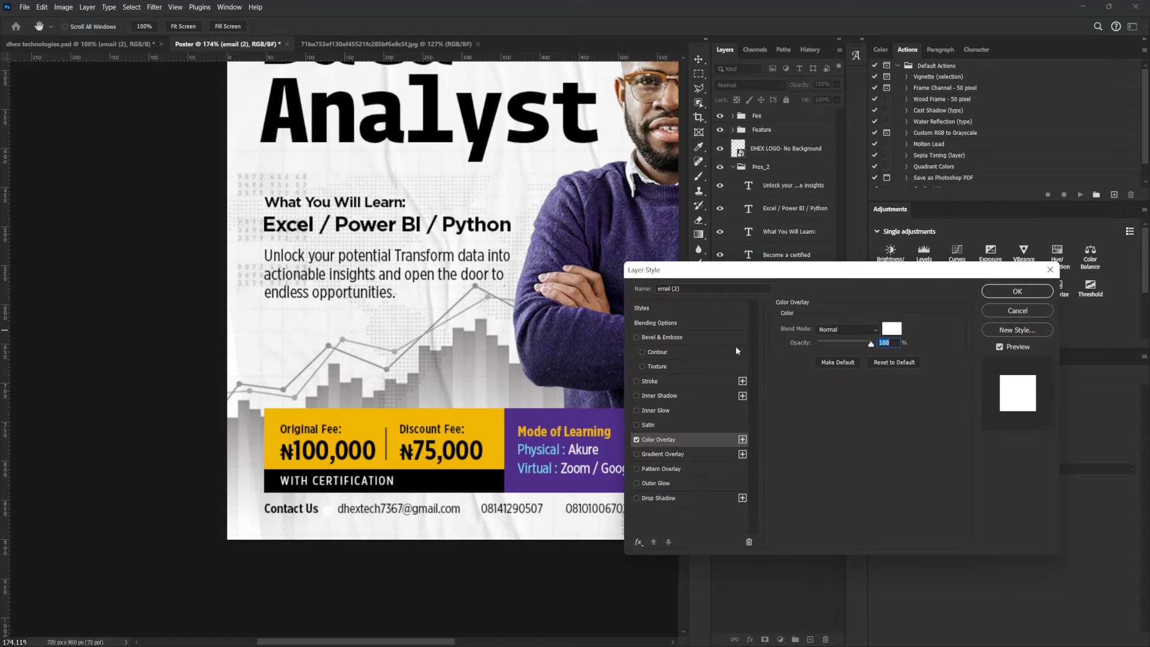
left_click(894, 330)
left_click(616, 420)
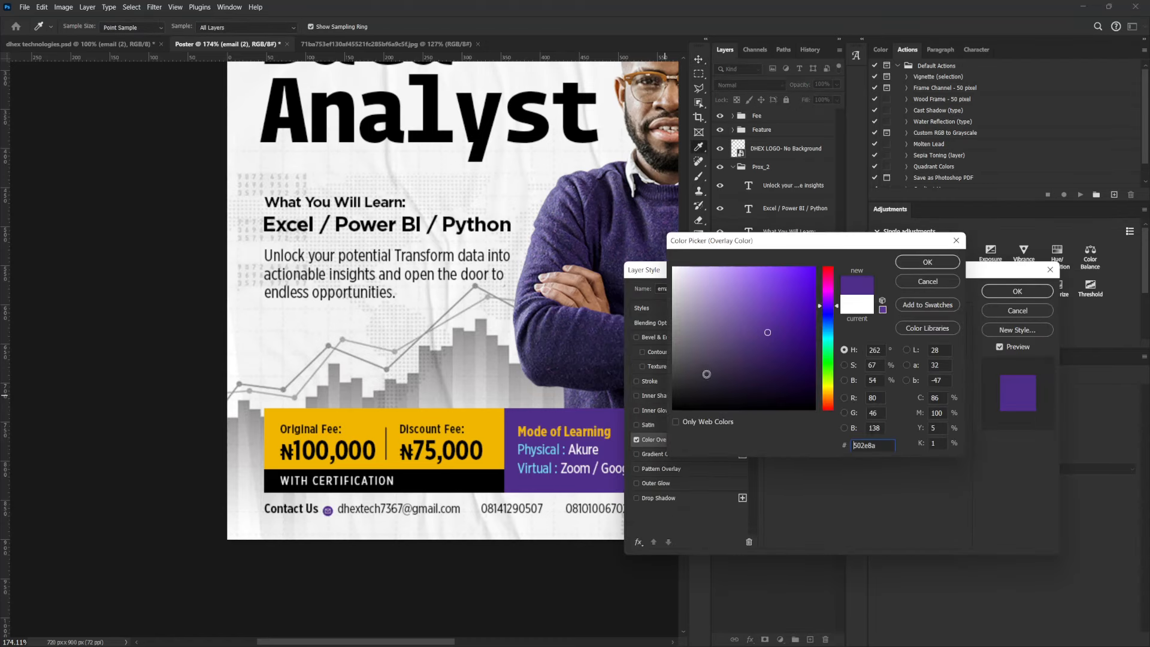
left_click(919, 262)
left_click(1021, 292)
Enlarge the email icon to about 17 px and keep it beside the e-mail address
scroll(334, 502, "up", 3)
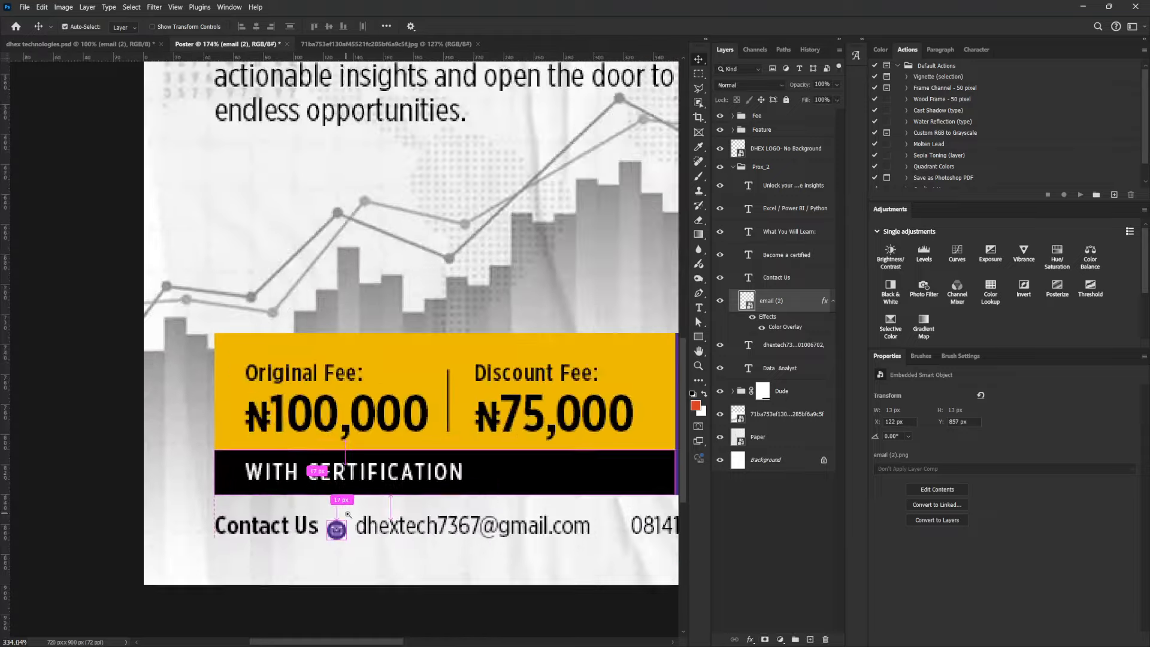
scroll(348, 514, "up", 2)
key("ctrl+t")
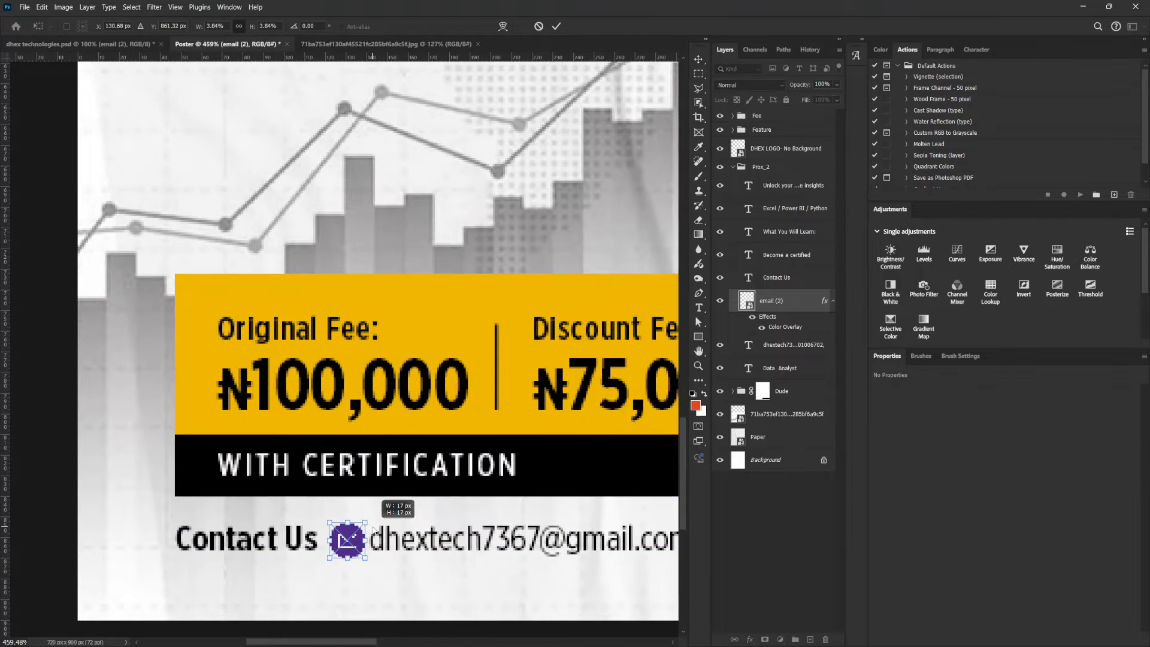
left_click_drag(374, 529, 359, 560)
key("Return")
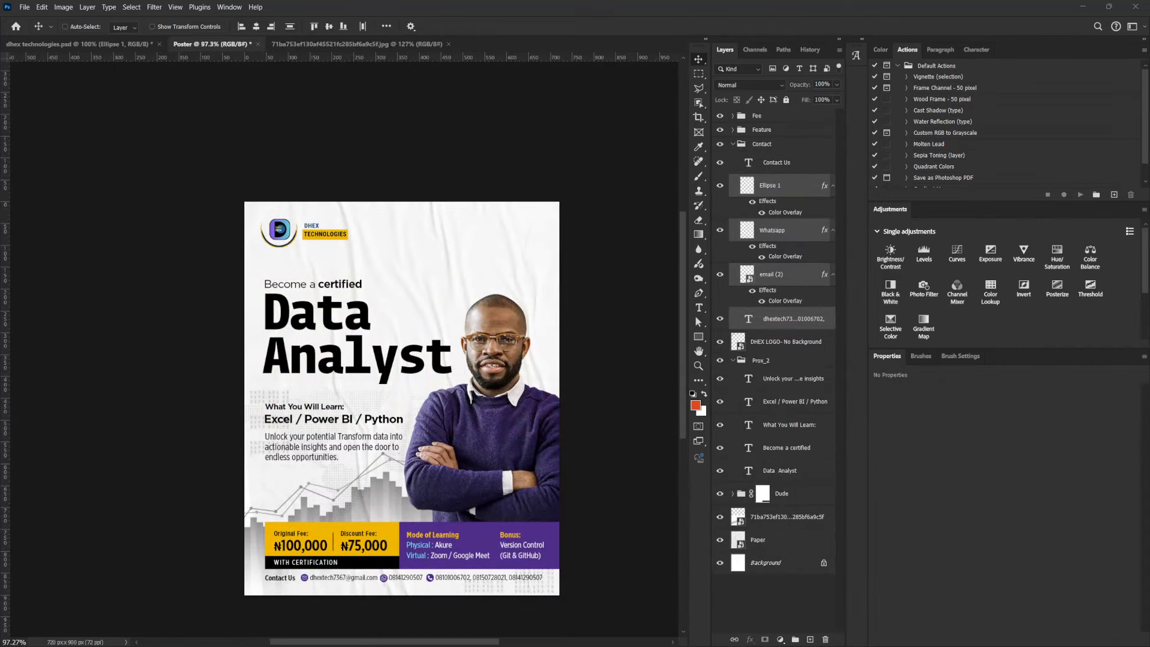
Duplicate the "Excel / Power BI / Python" text layer
right_click(309, 423)
left_click(348, 436)
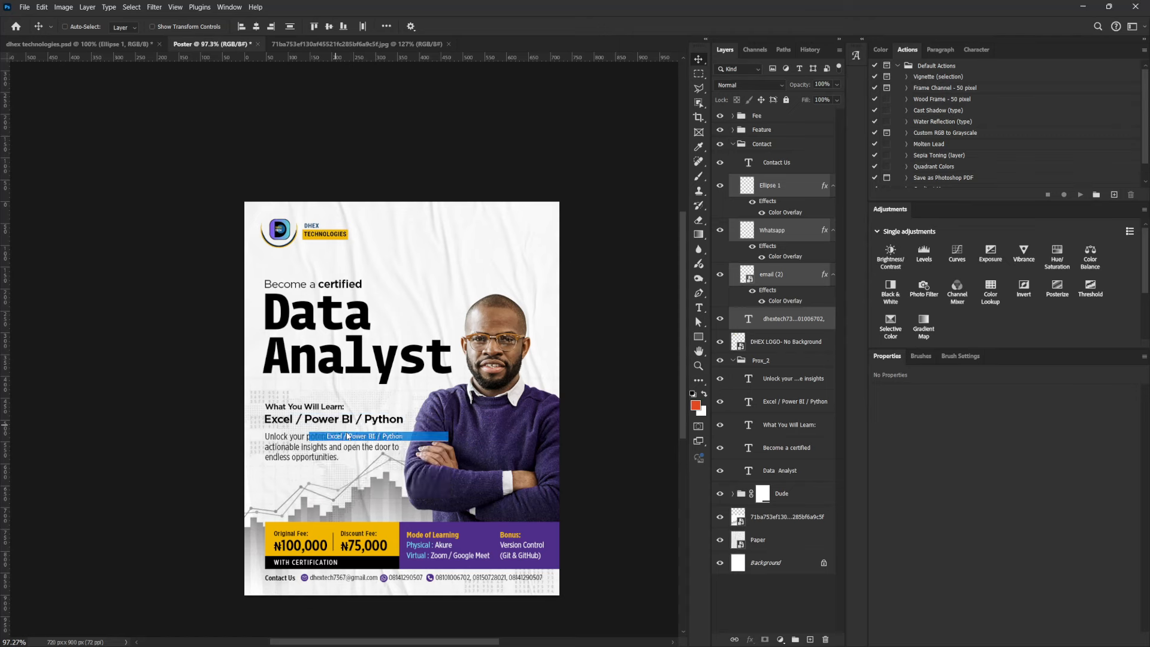
key("ctrl+j")
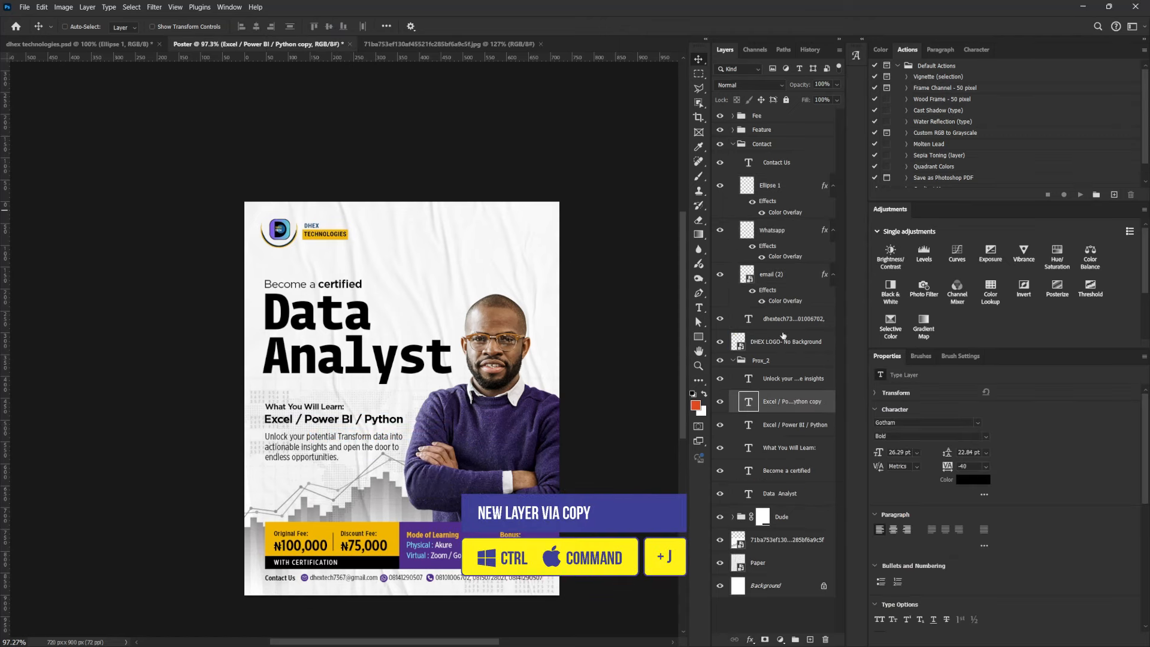
Take the copied "Excel / Power BI / Python" text out of the Prox_2 group and place it opposite the logo
left_click(749, 148)
left_click(733, 144)
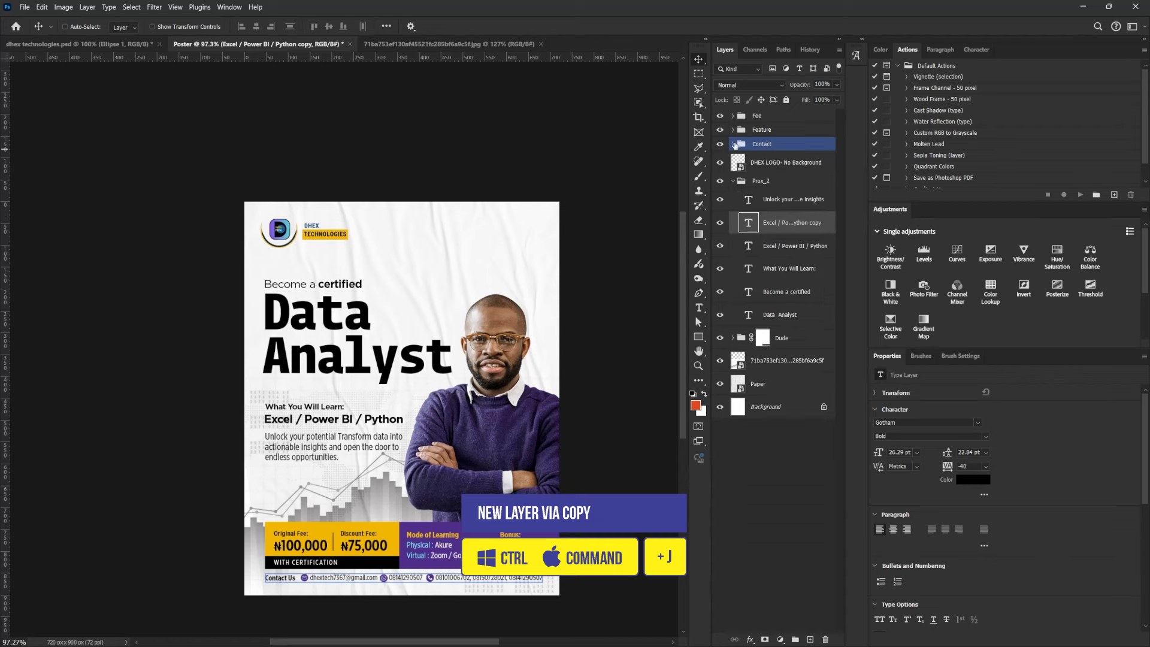
left_click_drag(781, 223, 776, 179)
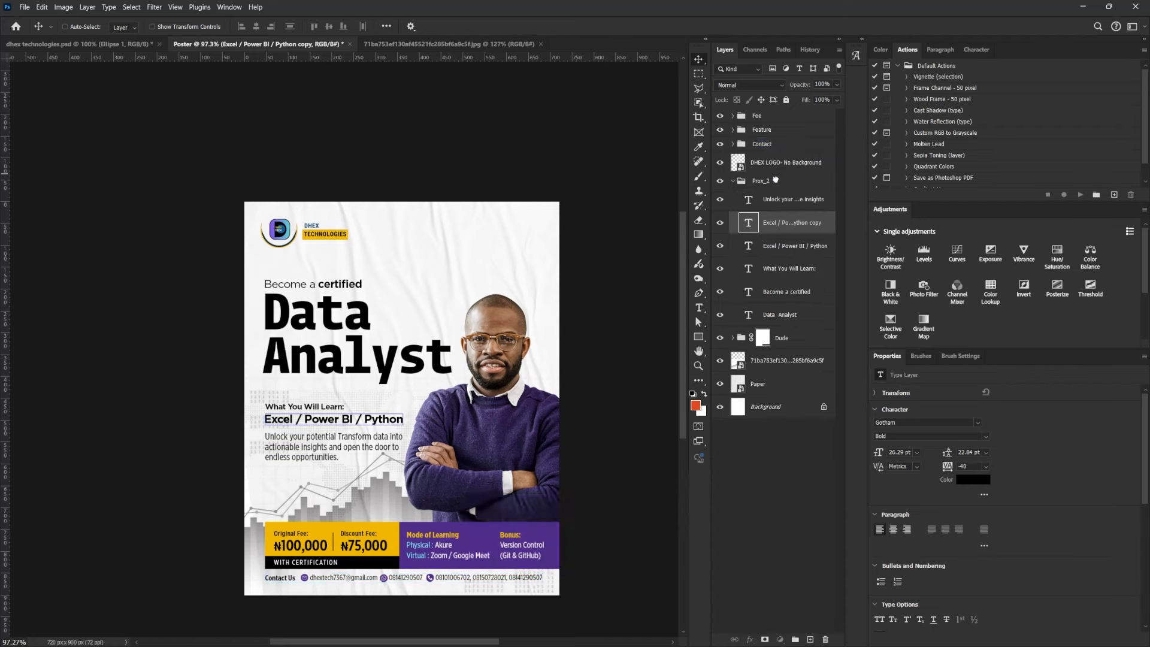
left_click(733, 203)
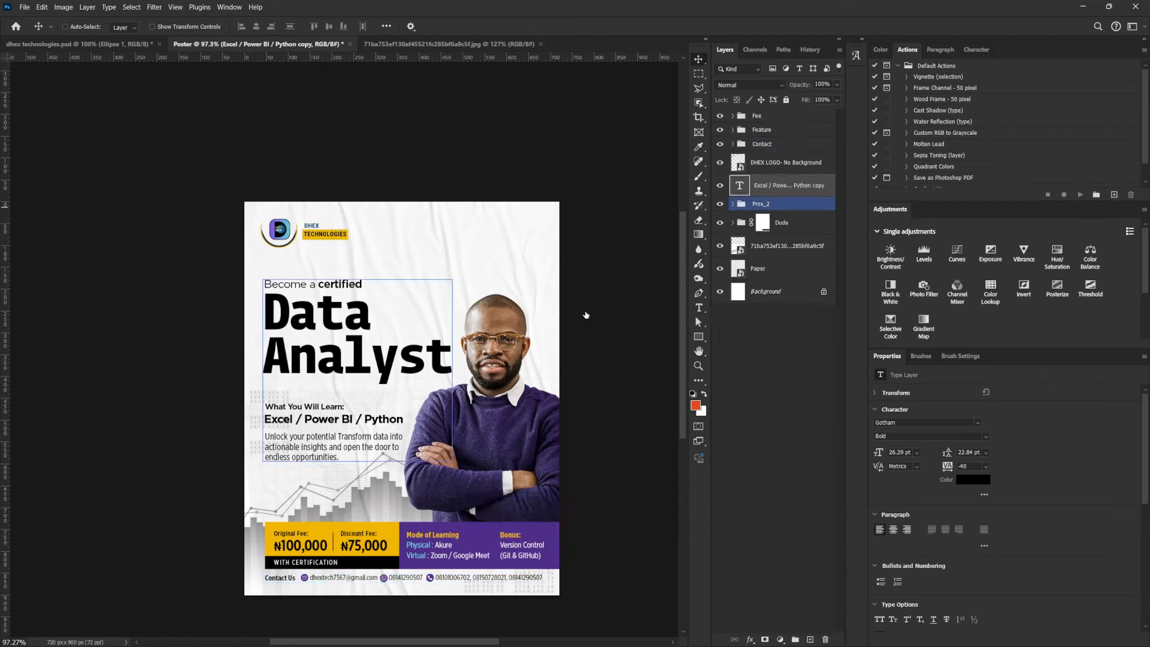
left_click_drag(361, 409, 515, 236)
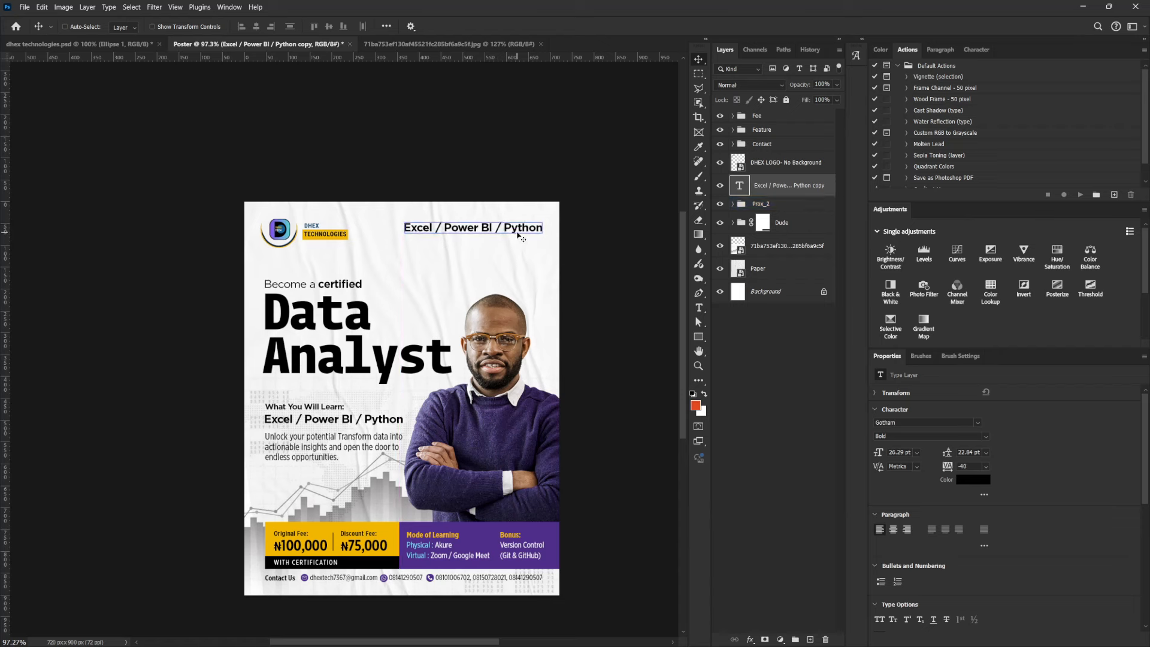
Replace the copied text's wording with "Duration: 3 Months"
double_click(462, 232)
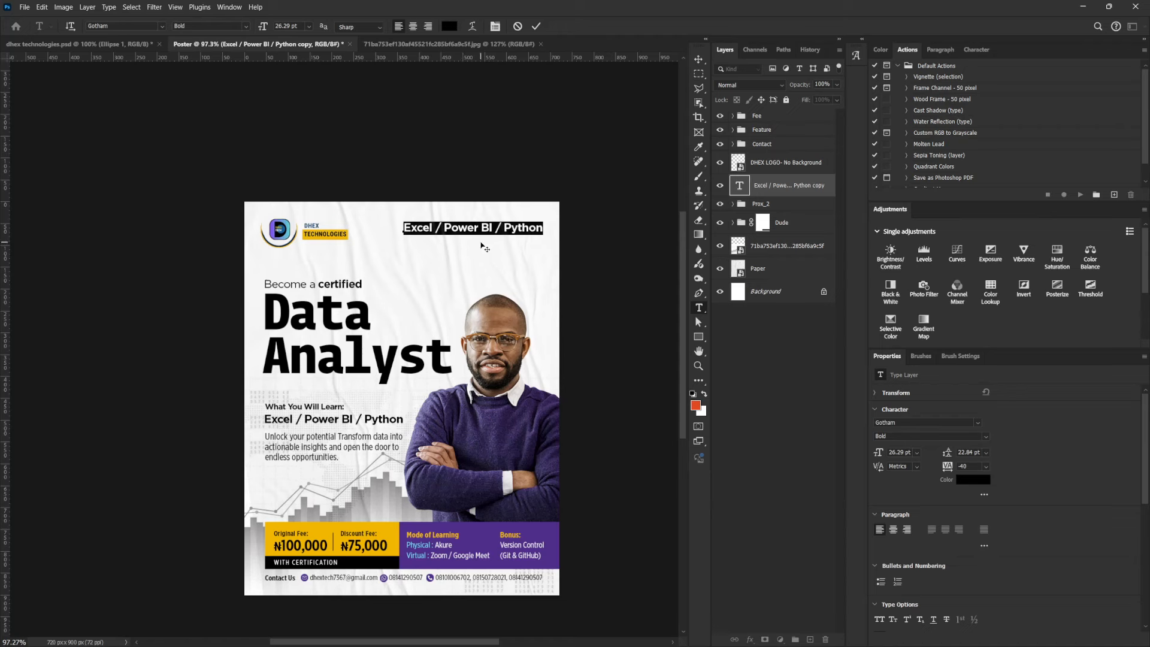
key("ctrl")
key("ctrl")
left_click(508, 291)
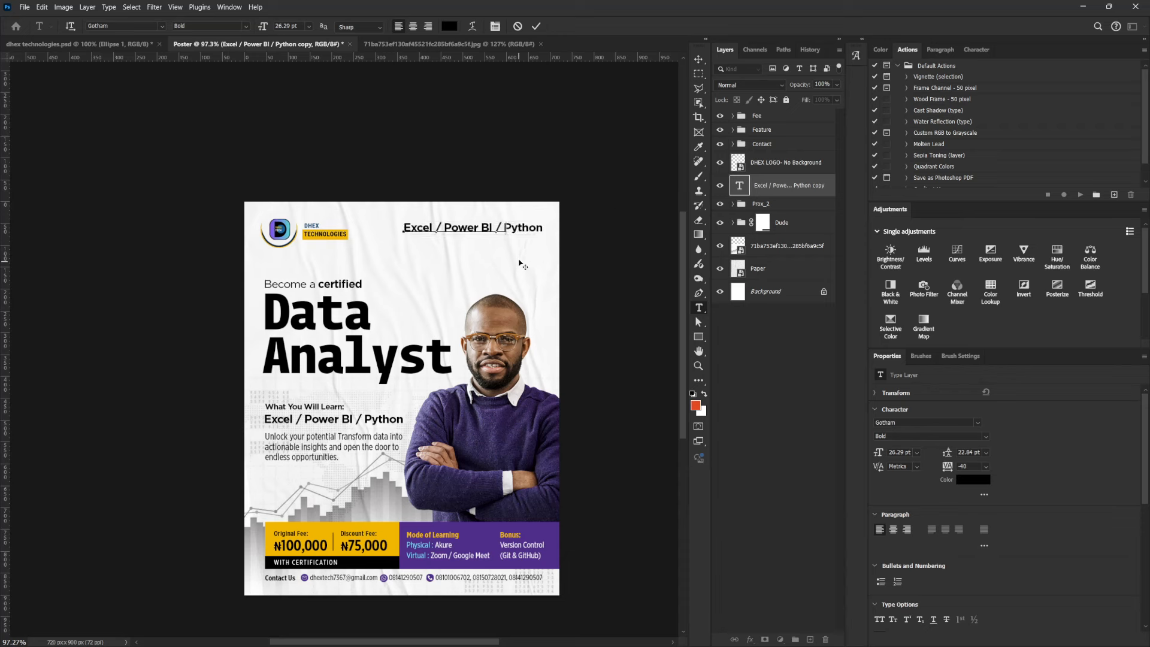
key("ctrl+a")
key("ctrl+v")
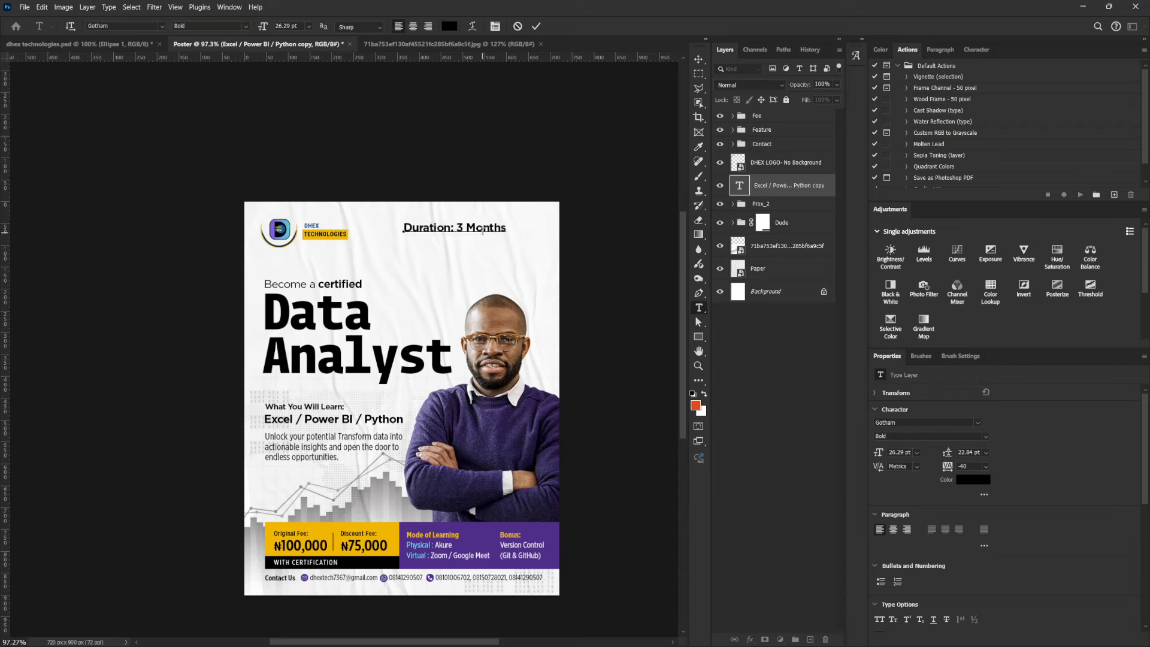
left_click(699, 60)
Scale the "Duration: 3 Months" text down to 19.61 pt opposite the logo and place a duplicate directly above it
key("ctrl+t")
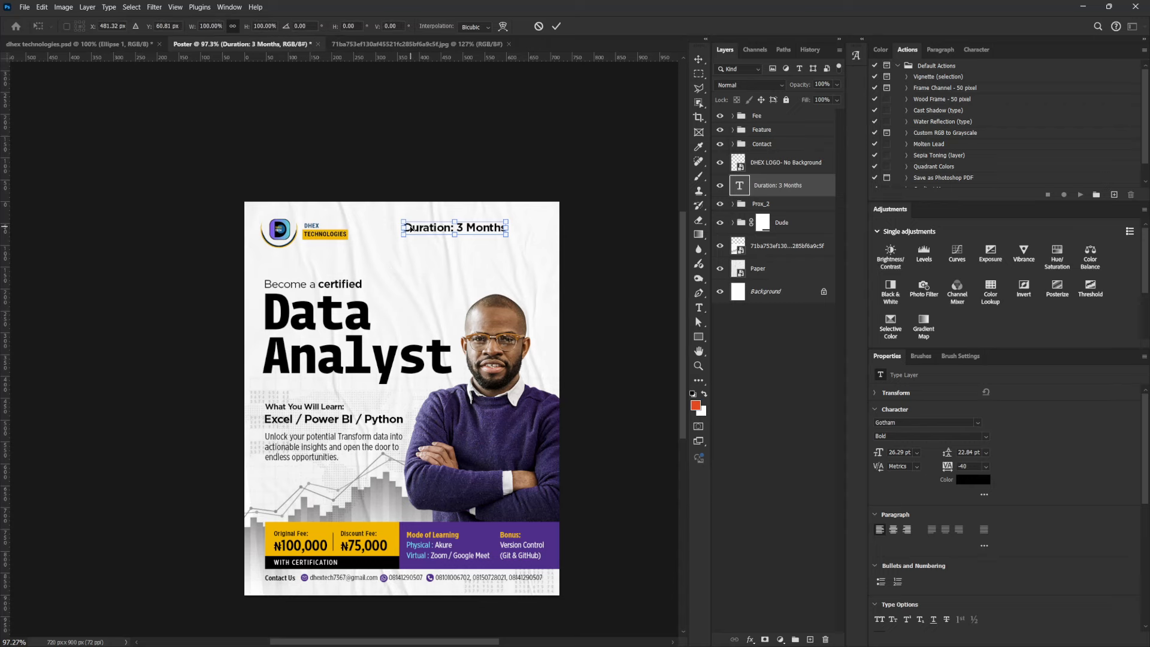
left_click_drag(405, 221, 428, 225)
left_click_drag(510, 213, 532, 242)
left_click_drag(401, 266, 436, 264)
key("Return")
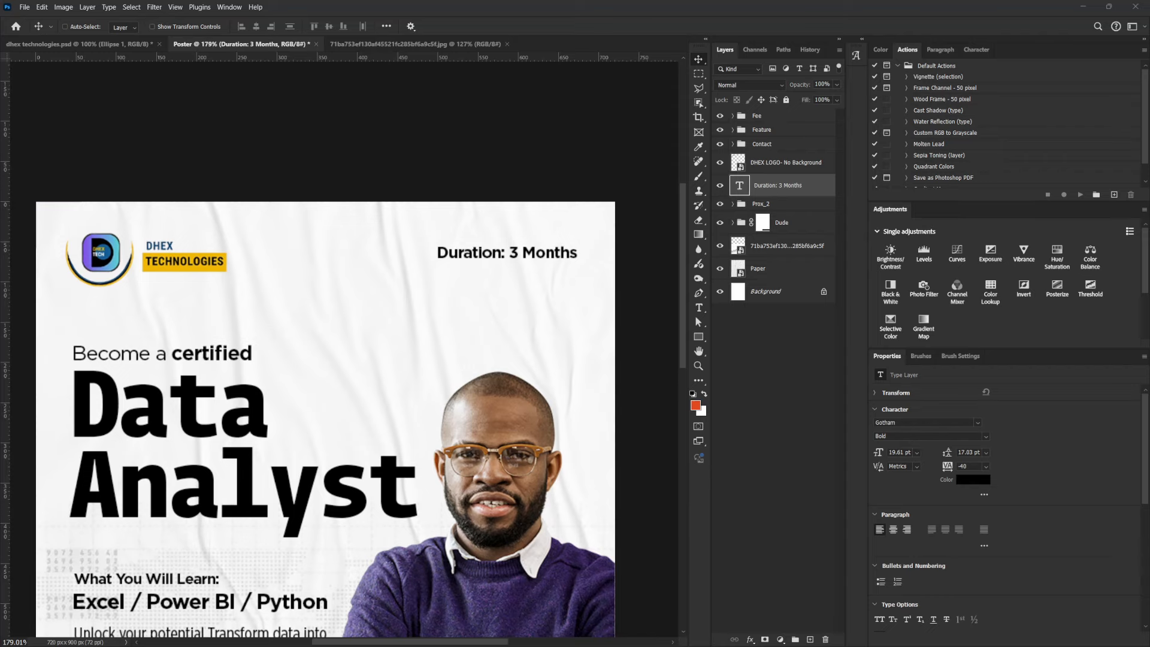
left_click_drag(500, 256, 500, 232, "alt")
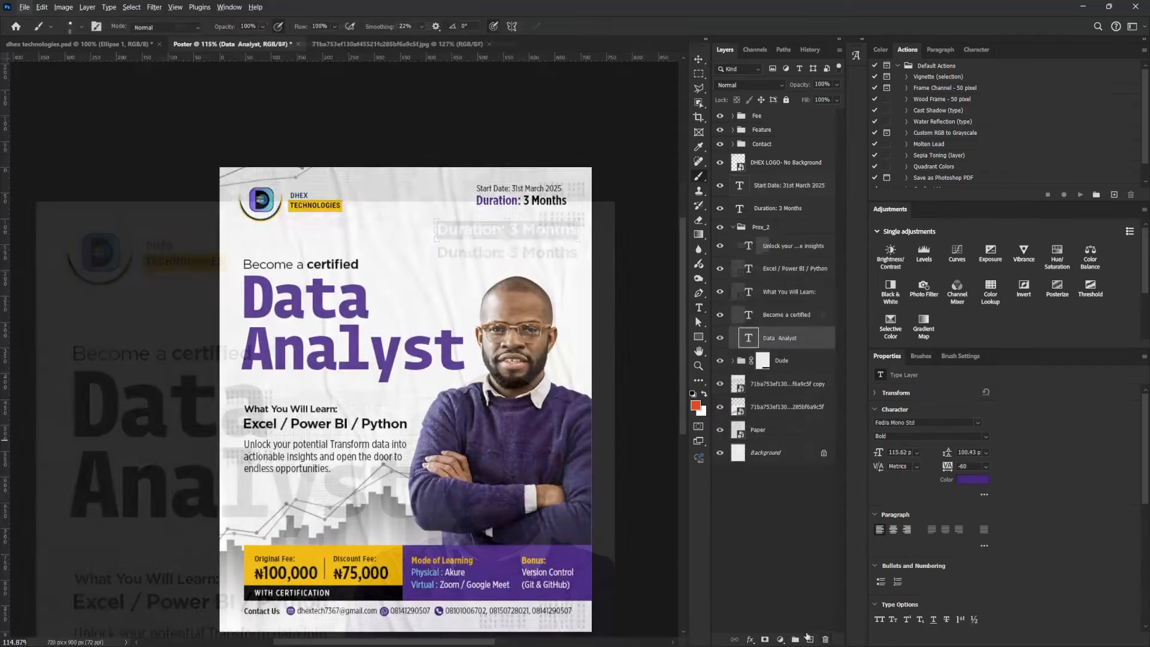
Add a new layer above the "Data Analyst" text, name it Glow and make it the active layer
left_click(809, 639)
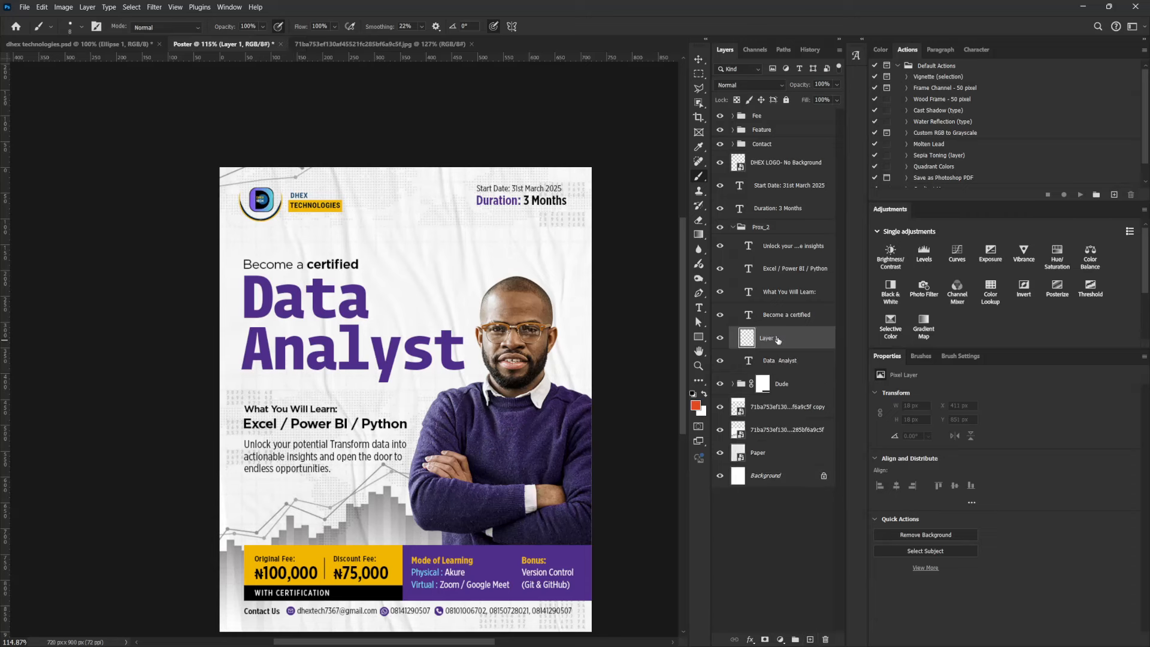
double_click(777, 337)
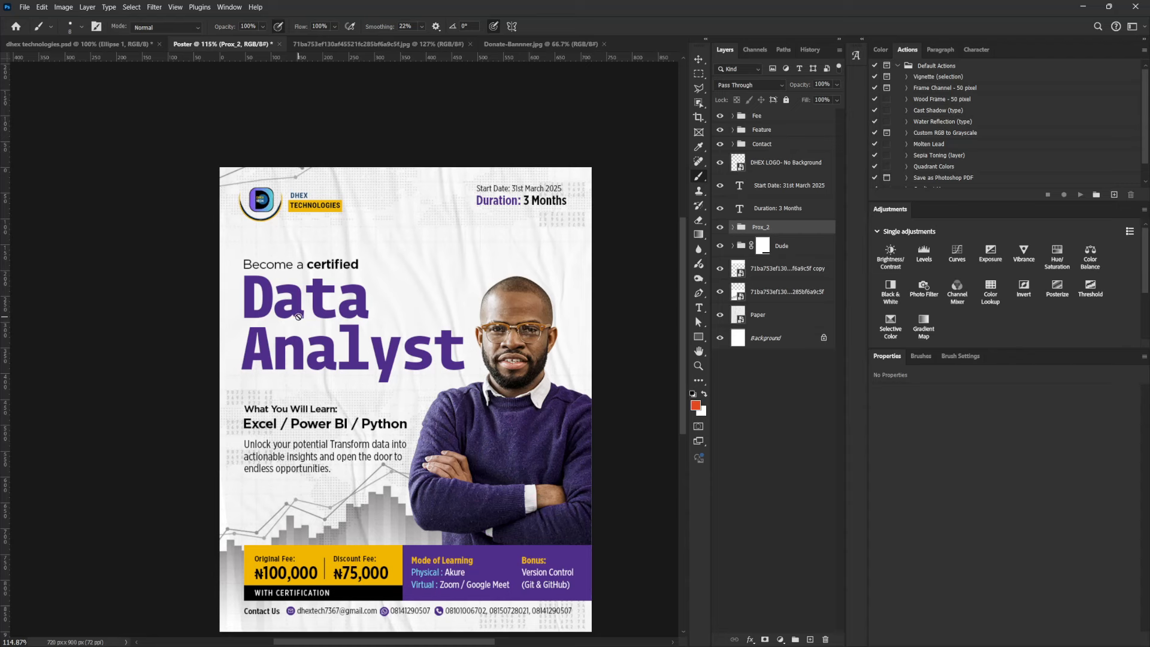
left_click(698, 58)
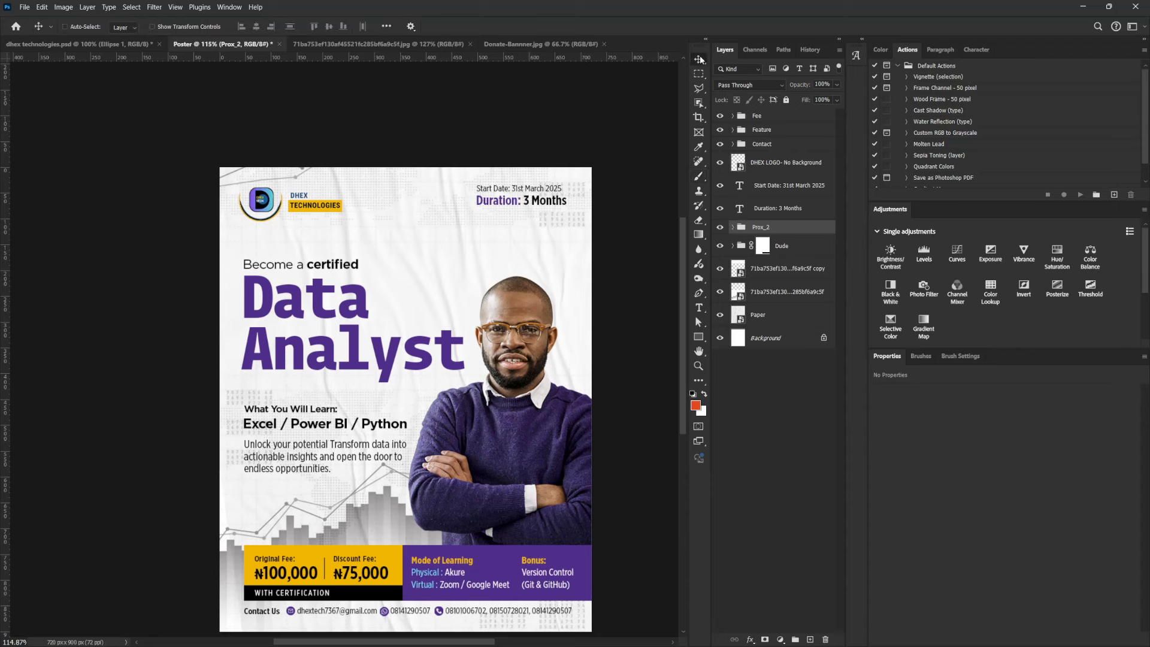
right_click(340, 312)
left_click(362, 327)
left_click(747, 337)
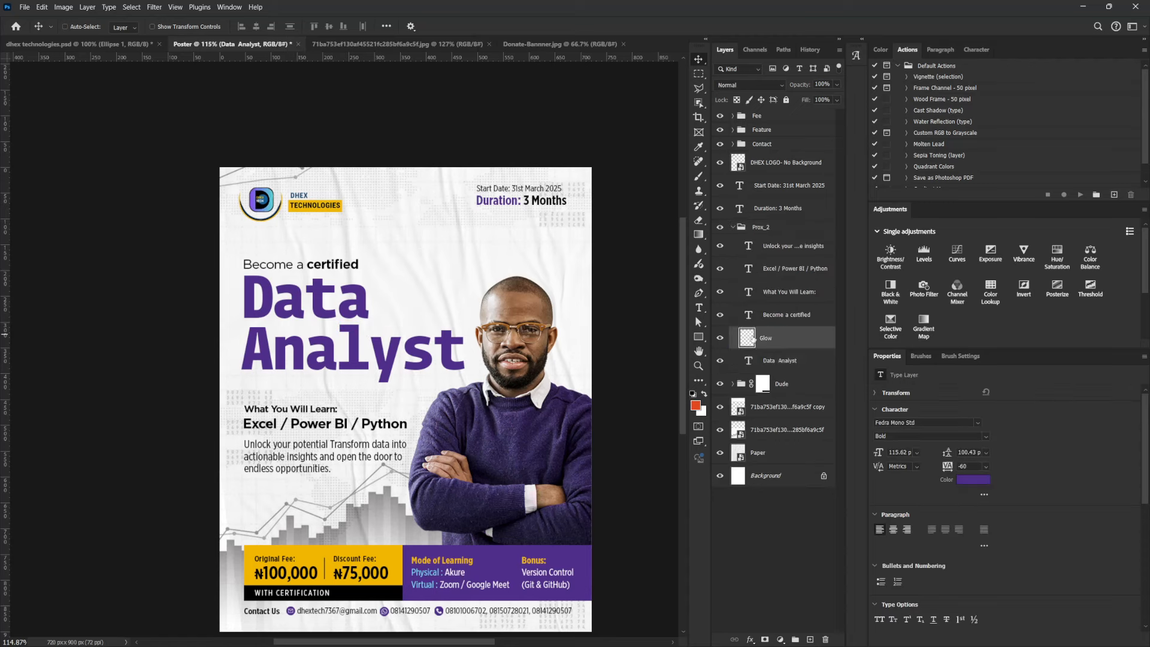
left_click(721, 340)
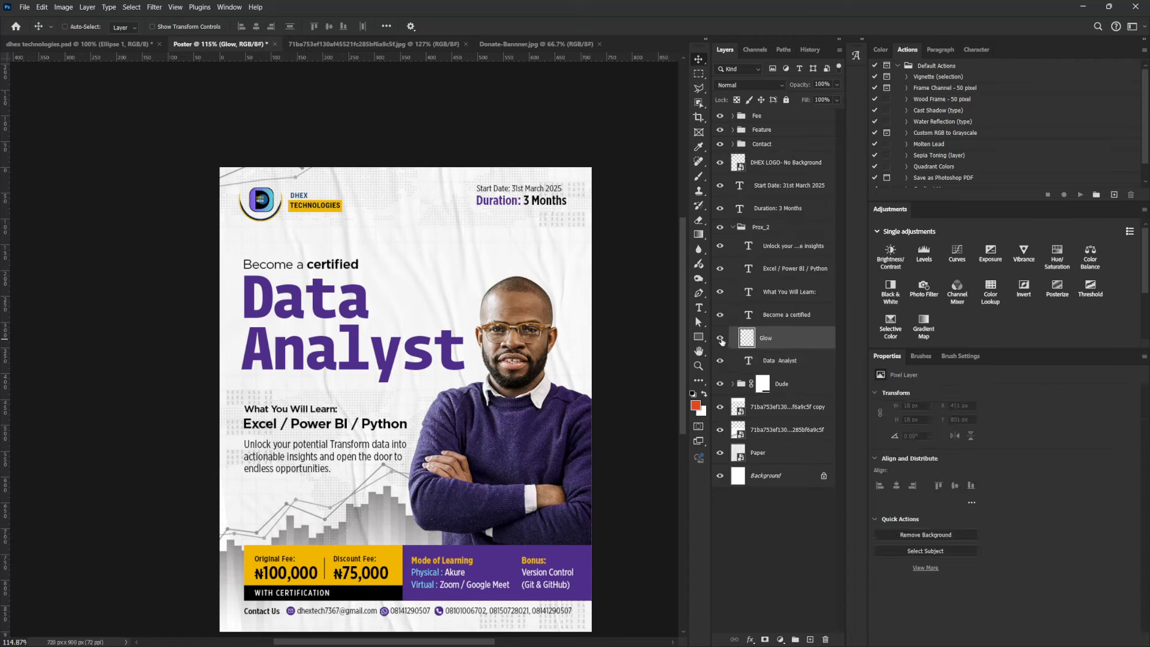
Sample the light blue inside the DHEX logo as the Brush colour
key("b")
left_click(267, 192, "alt")
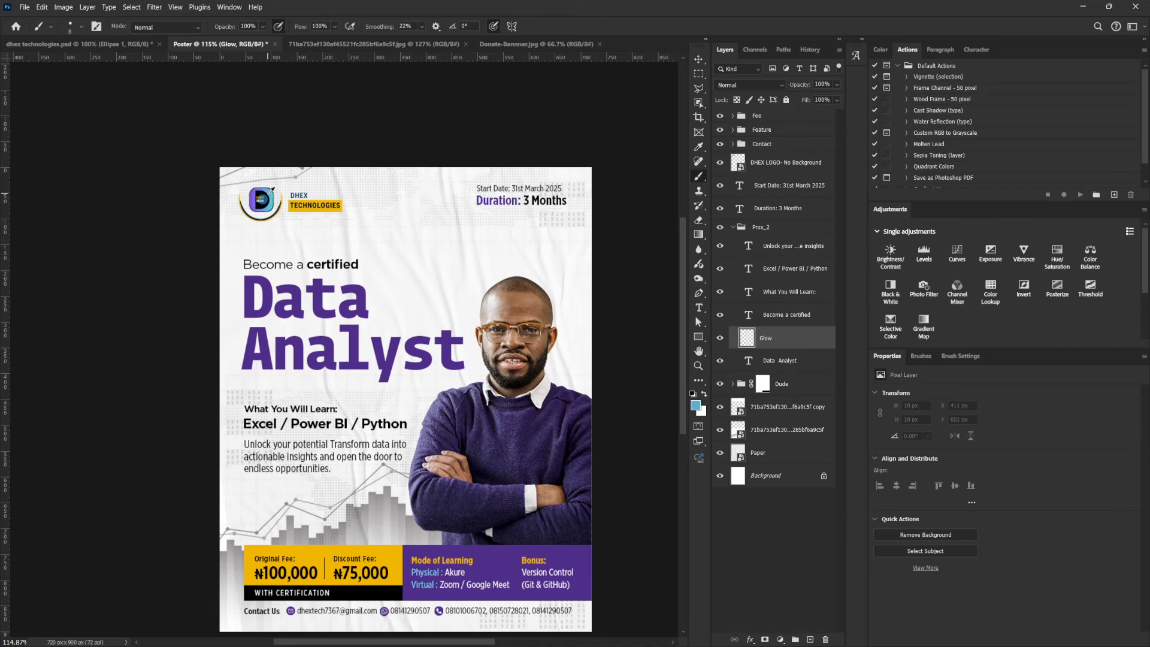
left_click(268, 194, "alt")
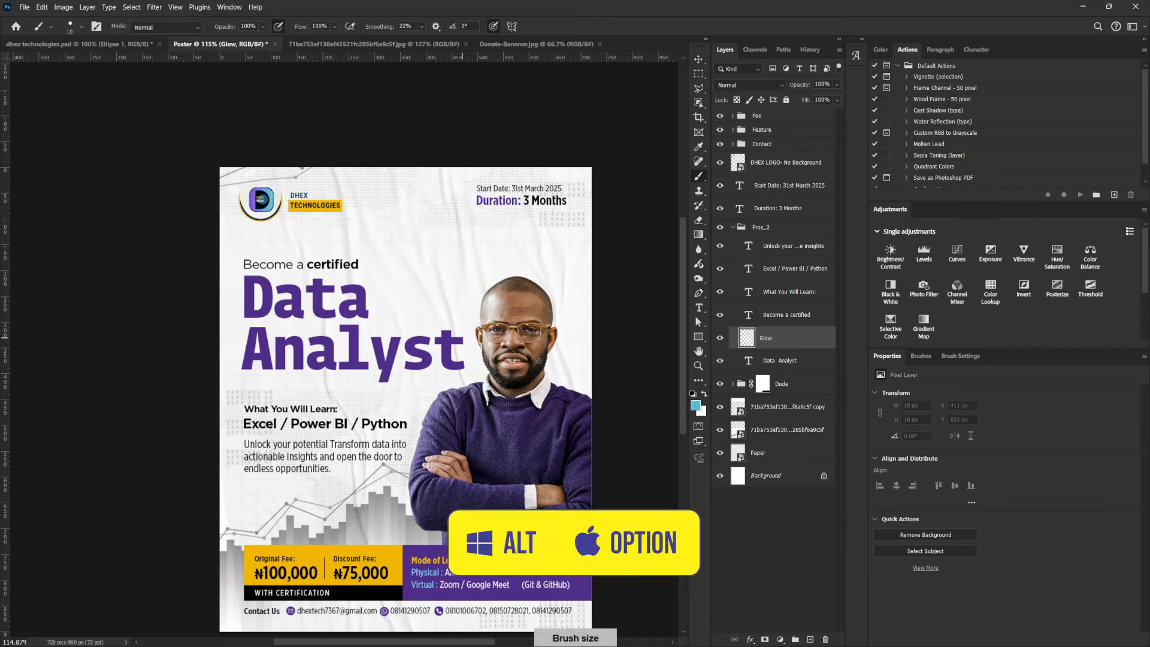
Enlarge the hard round brush to 250 px
key("bracketright")
key("bracketright")
key("bracketright")
key("bracketright")
key("bracketright")
key("bracketright")
key("bracketright")
key("bracketright")
key("bracketright")
key("bracketright")
key("bracketright")
key("bracketright")
key("bracketright")
key("bracketright")
key("bracketright")
key("bracketright")
key("bracketright")
key("bracketright")
key("bracketright")
key("bracketright")
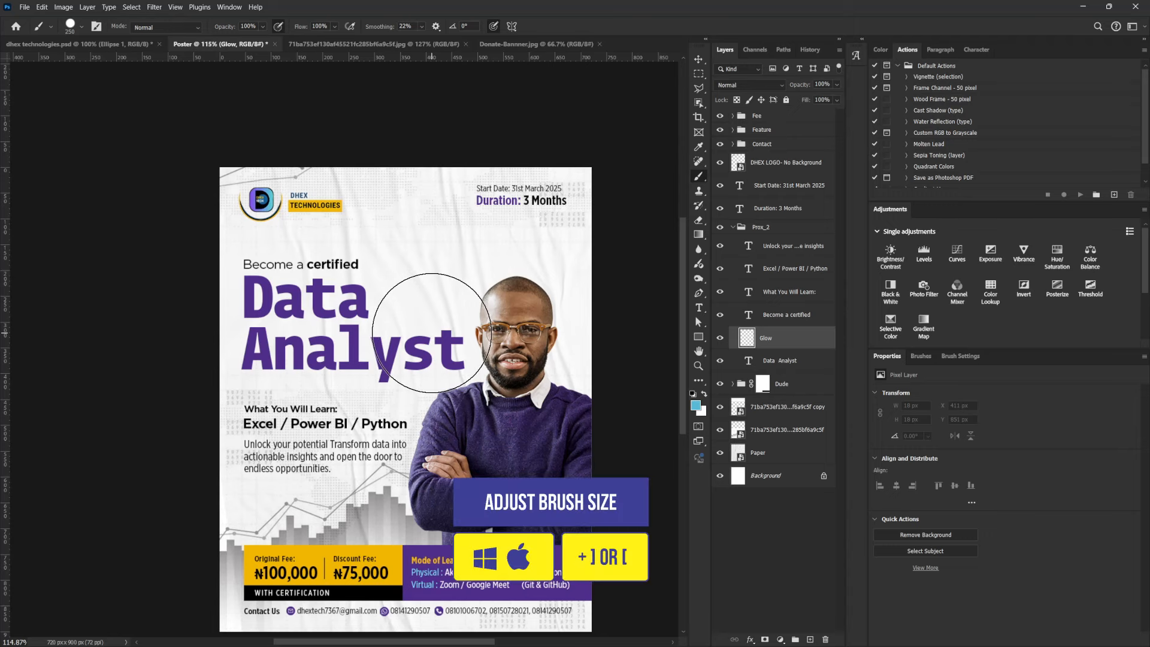
Choose a soft round brush with 0% hardness, size it to 200 px and paint one light-blue spot over the "y" of "Analyst"
left_click(921, 355)
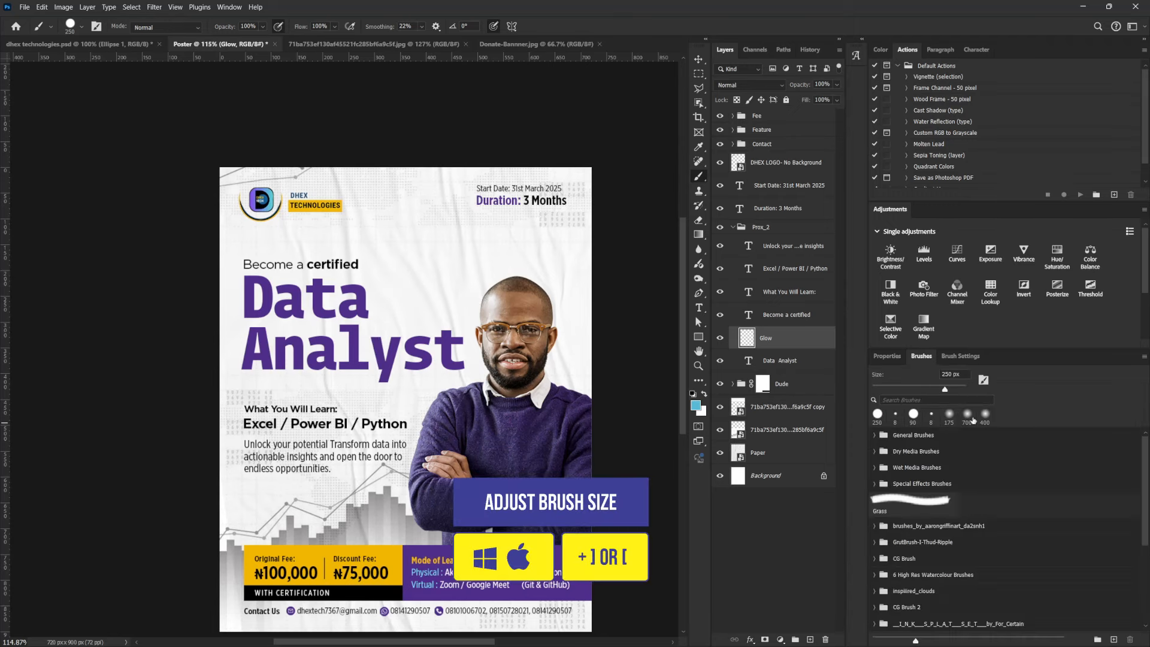
left_click(965, 360)
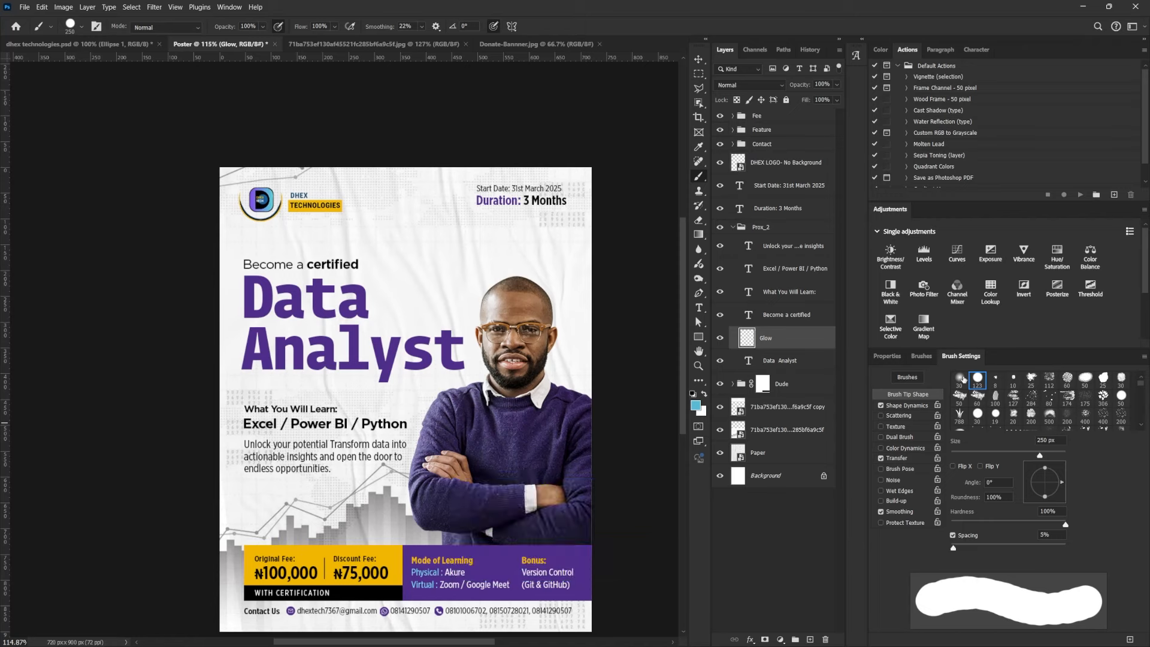
left_click(960, 377)
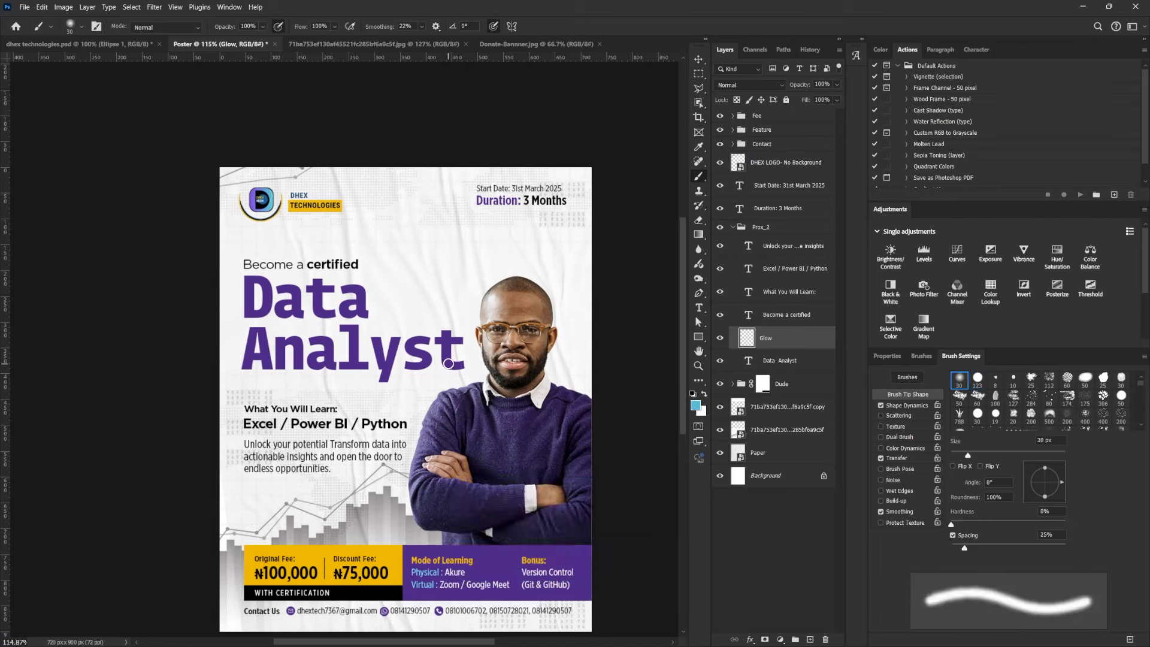
key("bracketright")
key("bracketright")
key("bracketright")
key("bracketright")
key("bracketright")
key("bracketright")
key("bracketright")
key("bracketright")
key("bracketright")
key("bracketright")
key("bracketright")
key("bracketright")
key("bracketright")
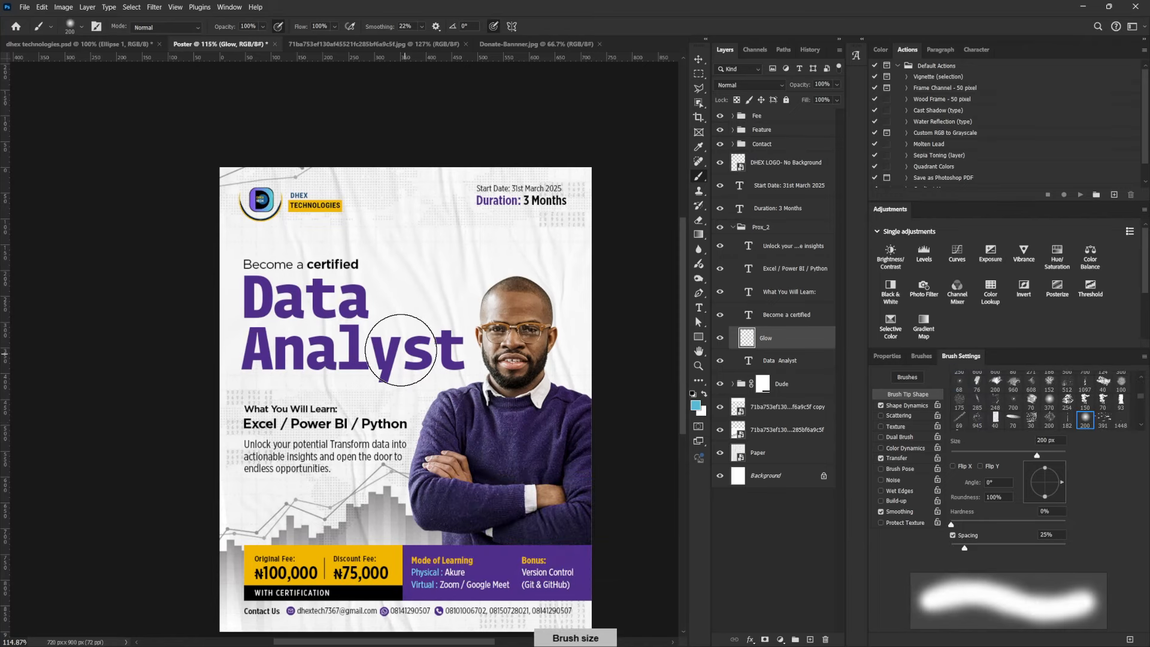
left_click(389, 348)
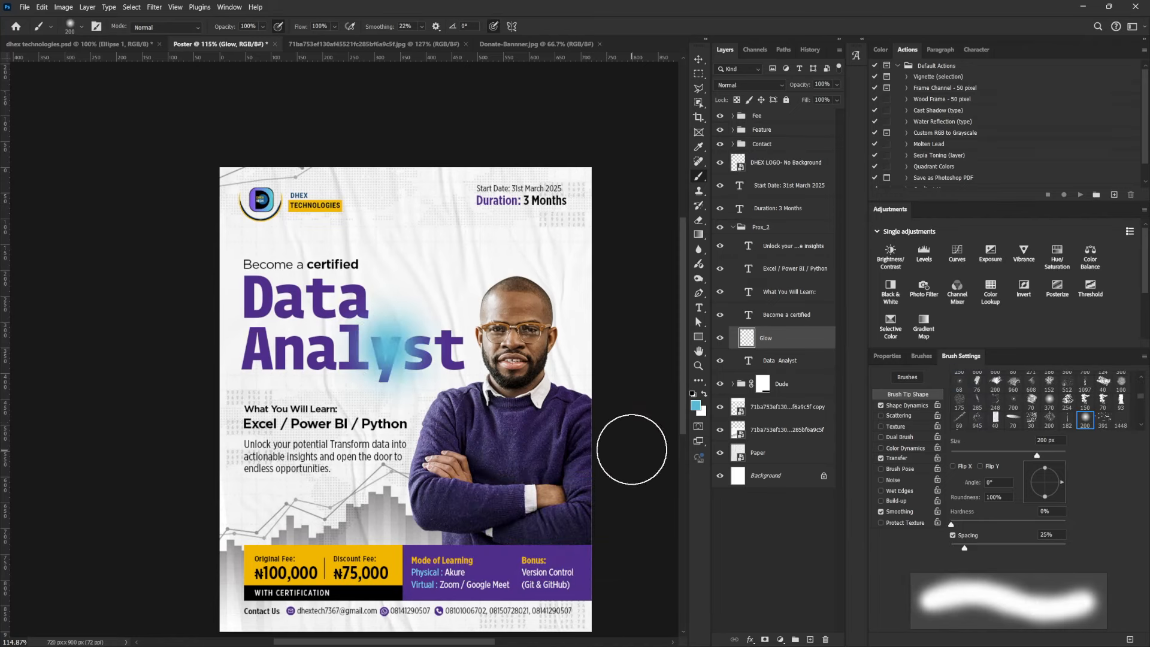
Clip the Glow layer to the "Data Analyst" text and enlarge the glow to spread across the whole title
left_click(782, 346, "alt")
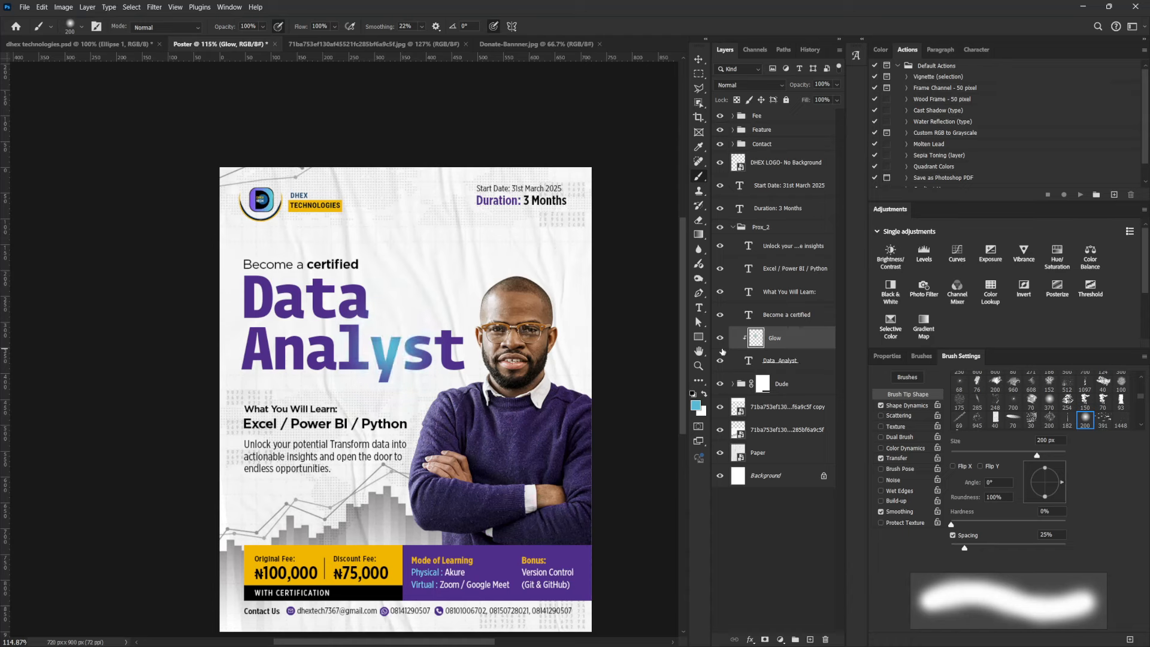
key("ctrl+t")
left_click_drag(460, 275, 565, 168)
left_click_drag(450, 495, 422, 424)
left_click_drag(540, 461, 613, 572)
left_click_drag(459, 469, 461, 448)
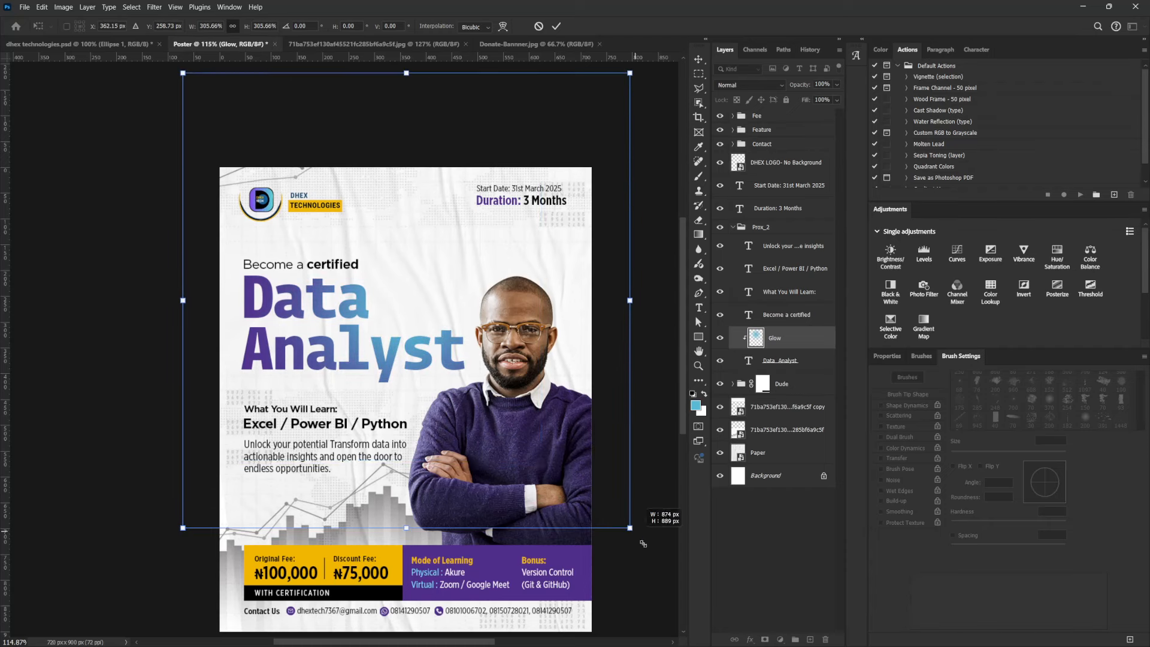
left_click_drag(629, 527, 648, 546)
key("Return")
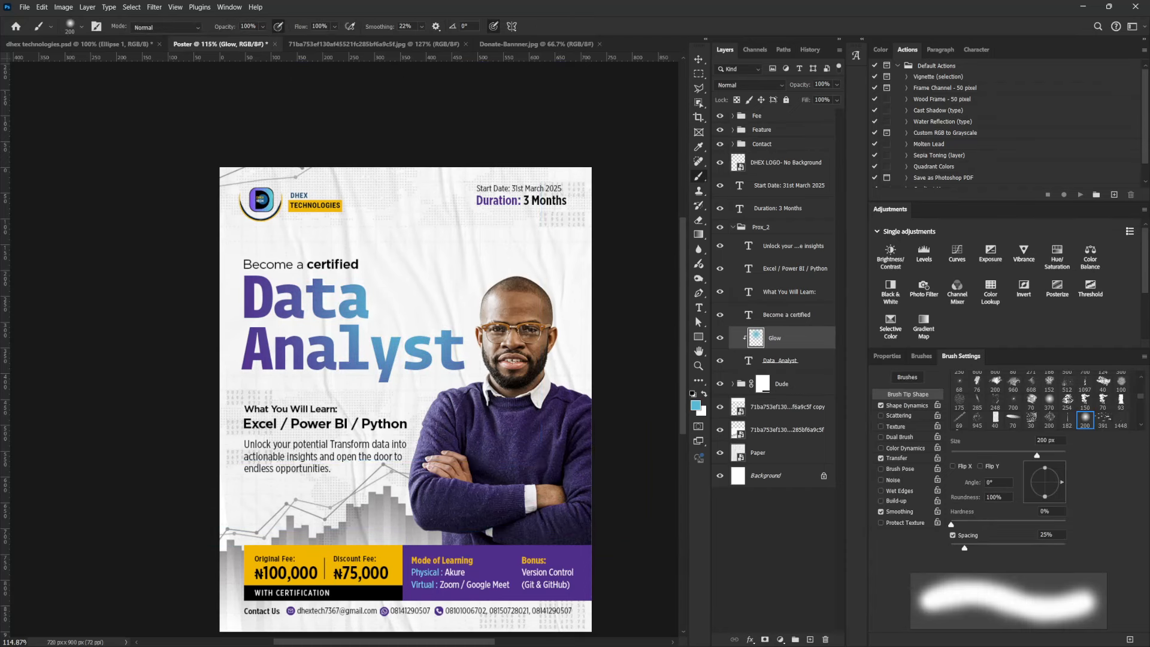
Scale the "Become a certified" and "Data Analyst" texts together to 97.49% and shift them slightly down
left_click(780, 361)
left_click(792, 319, "ctrl")
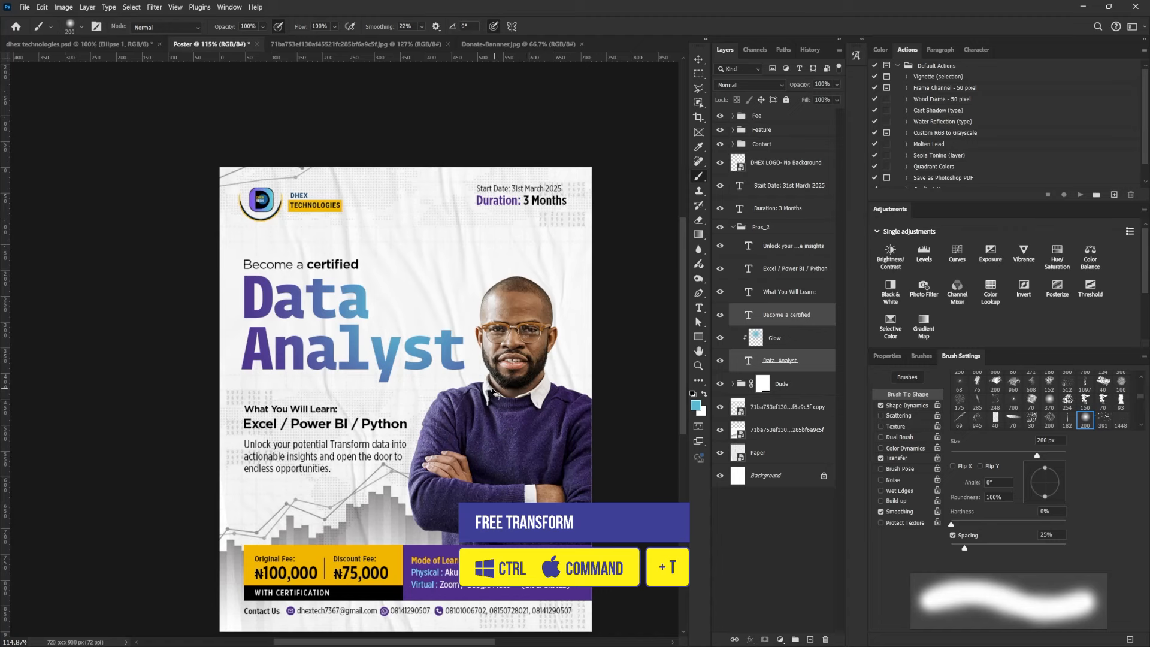
key("ctrl+t")
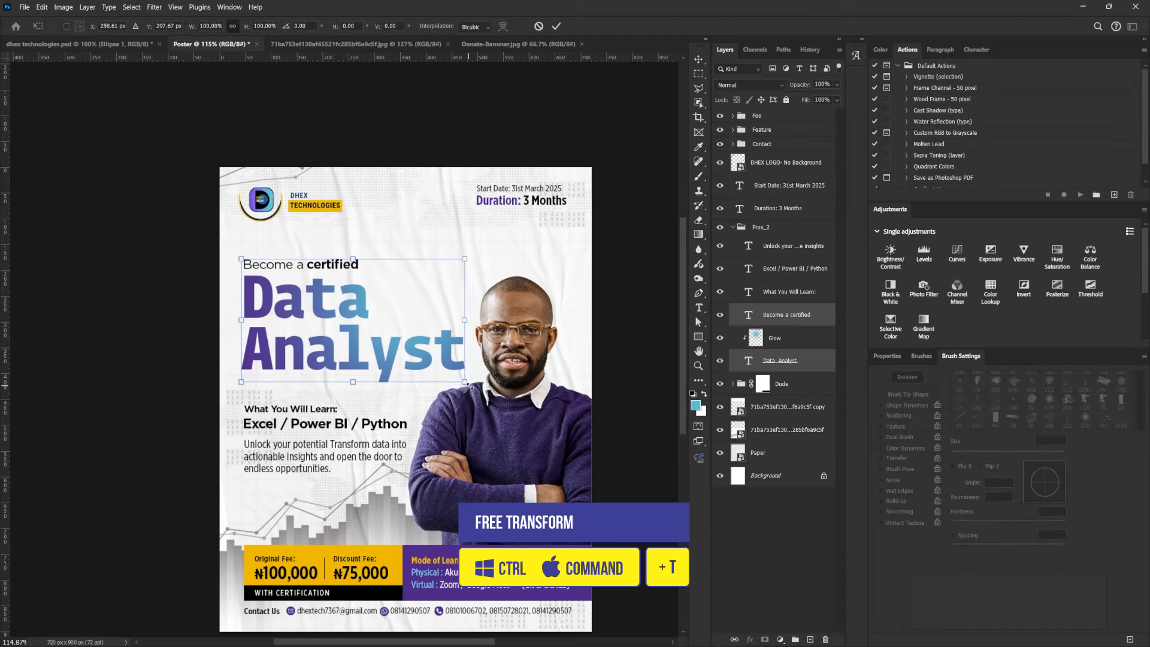
mouse_move(466, 382)
left_mouse_down()
mouse_move(478, 389)
mouse_move(460, 379)
left_mouse_up()
key("Return")
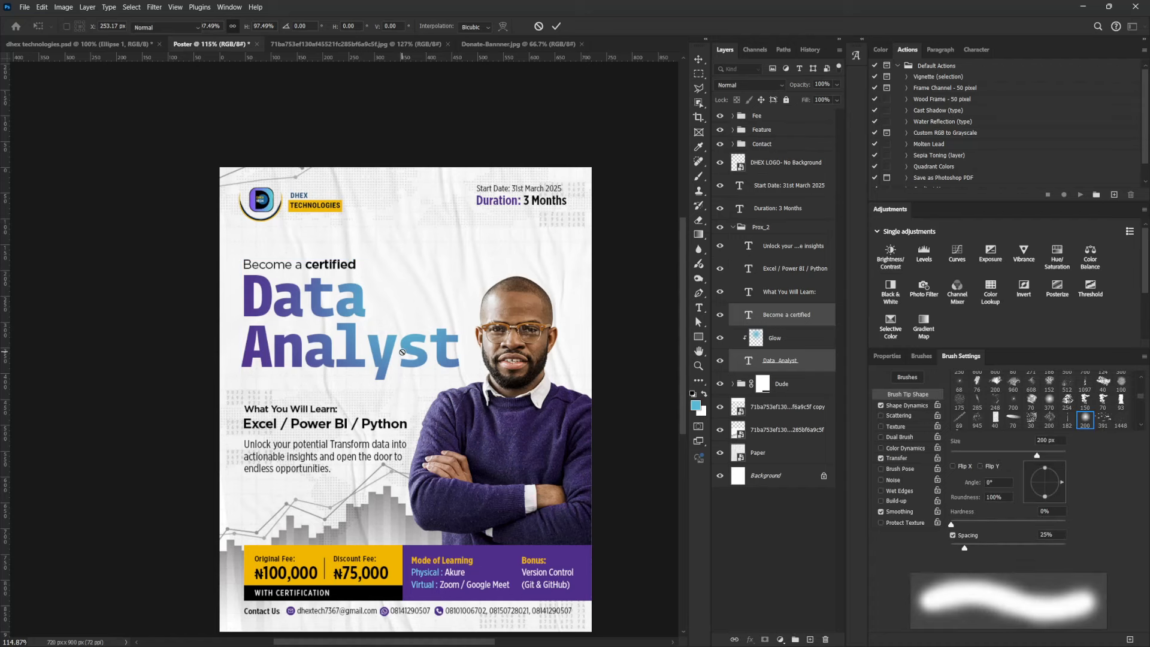
left_click(401, 352)
left_click(577, 251)
key("v")
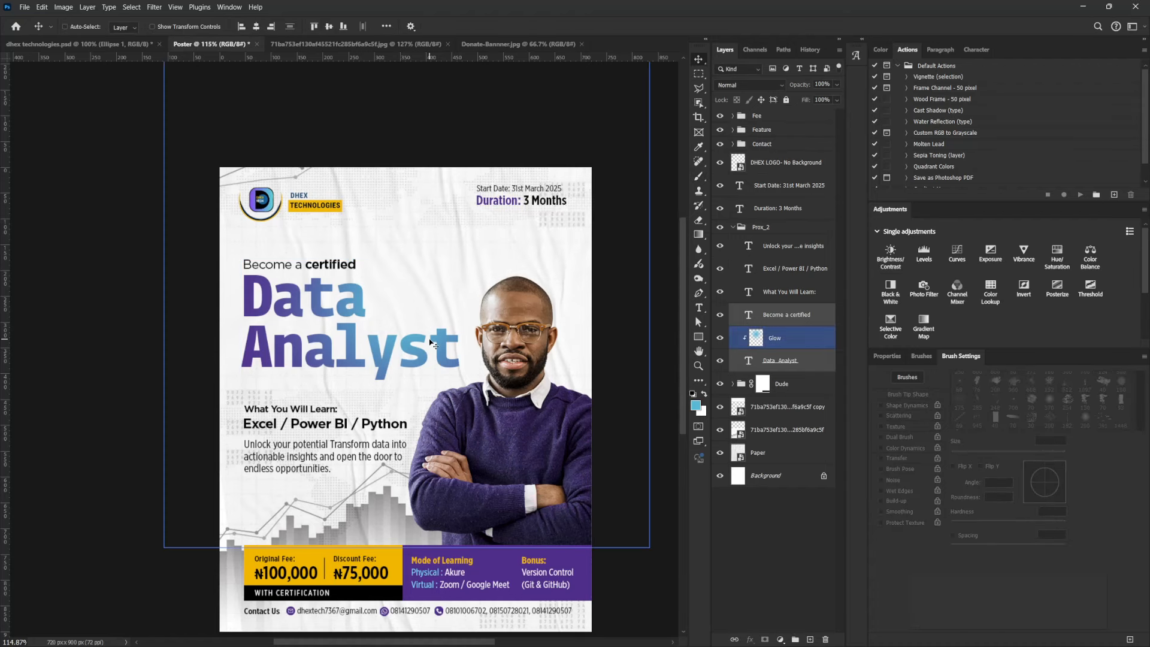
left_click_drag(429, 343, 433, 355)
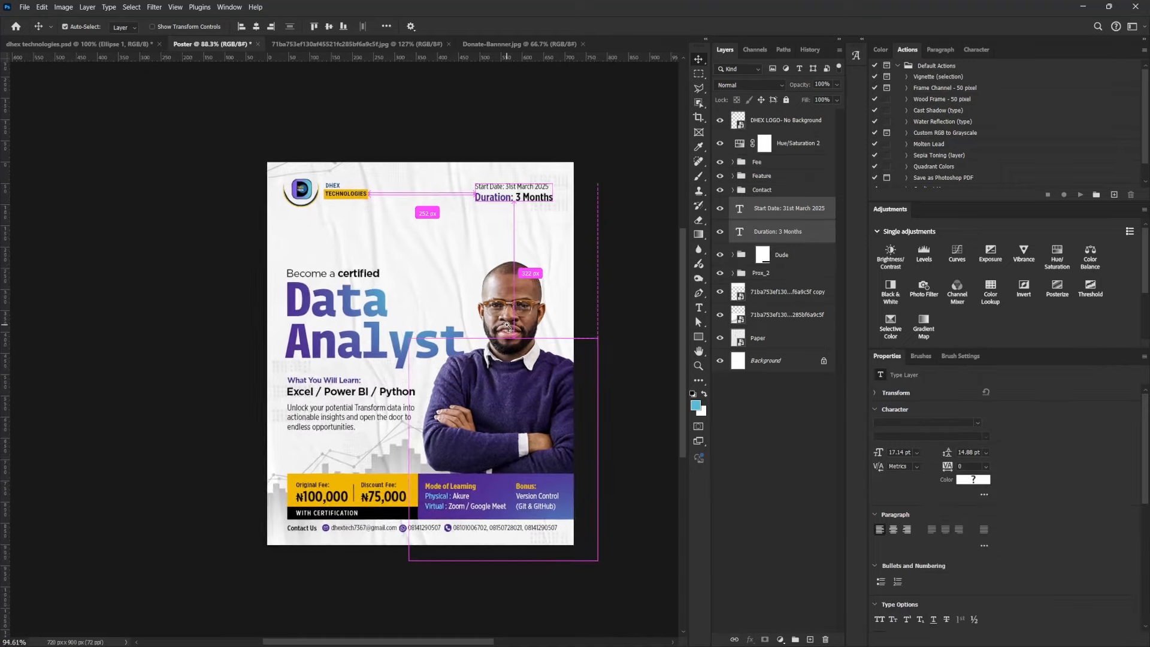
Compare the redesigned poster with the original flyer in dhex technologies.psd
scroll(506, 325, "up", 1)
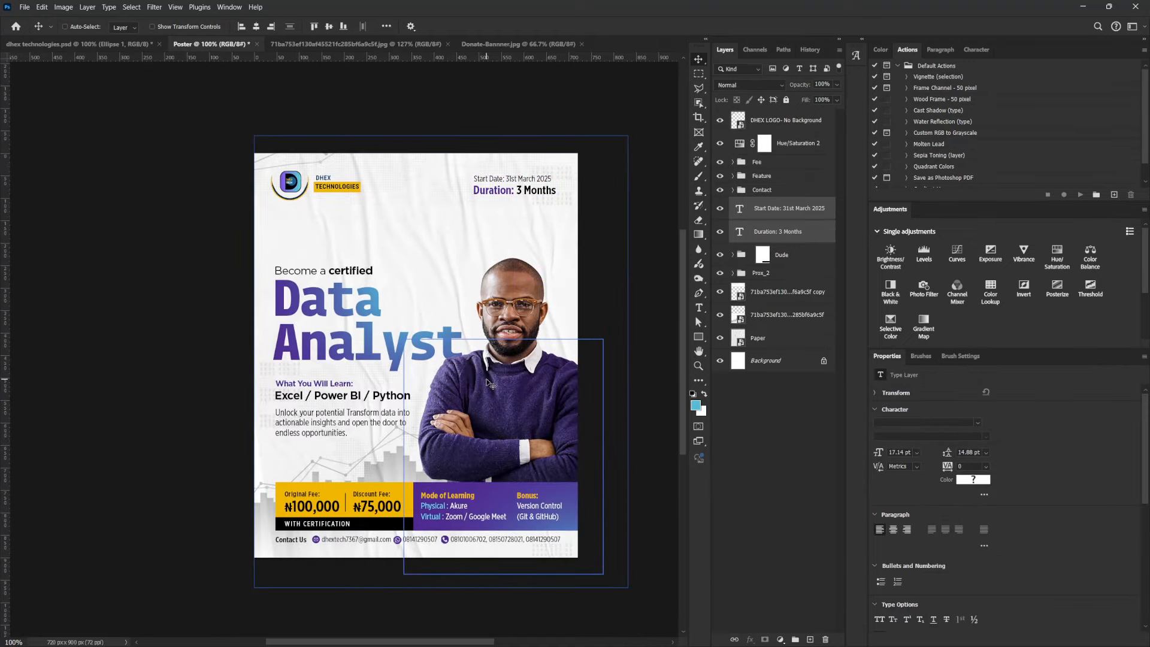
left_click(489, 383, "ctrl")
left_click(418, 284, "ctrl")
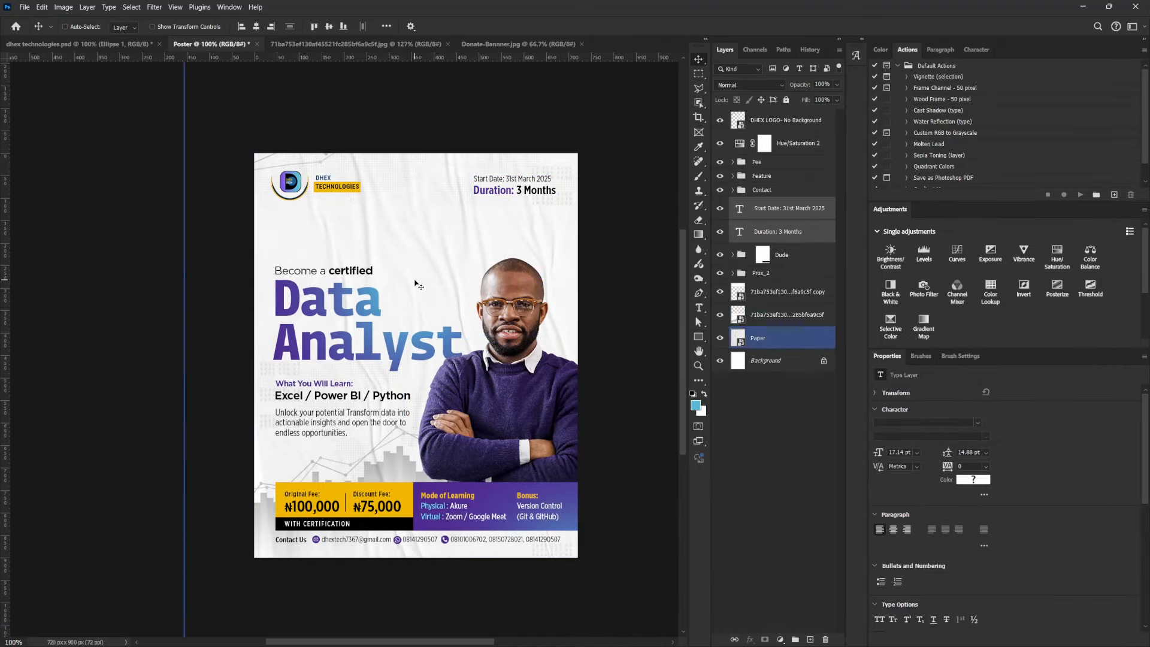
left_click(110, 47)
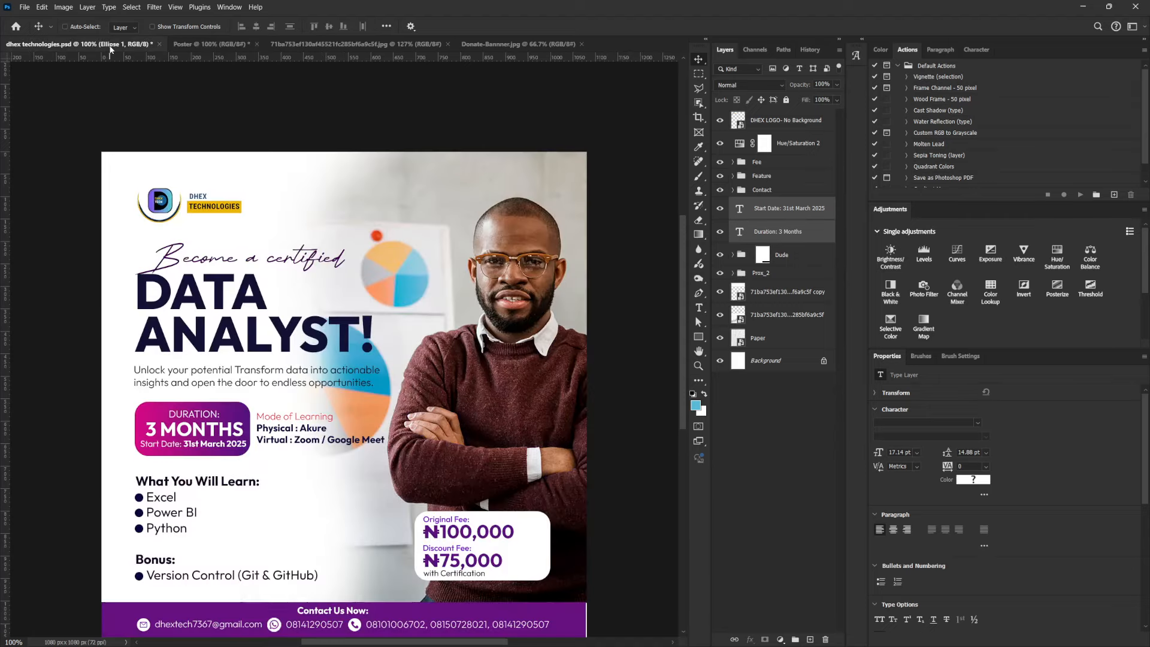
left_click_drag(261, 221, 271, 163)
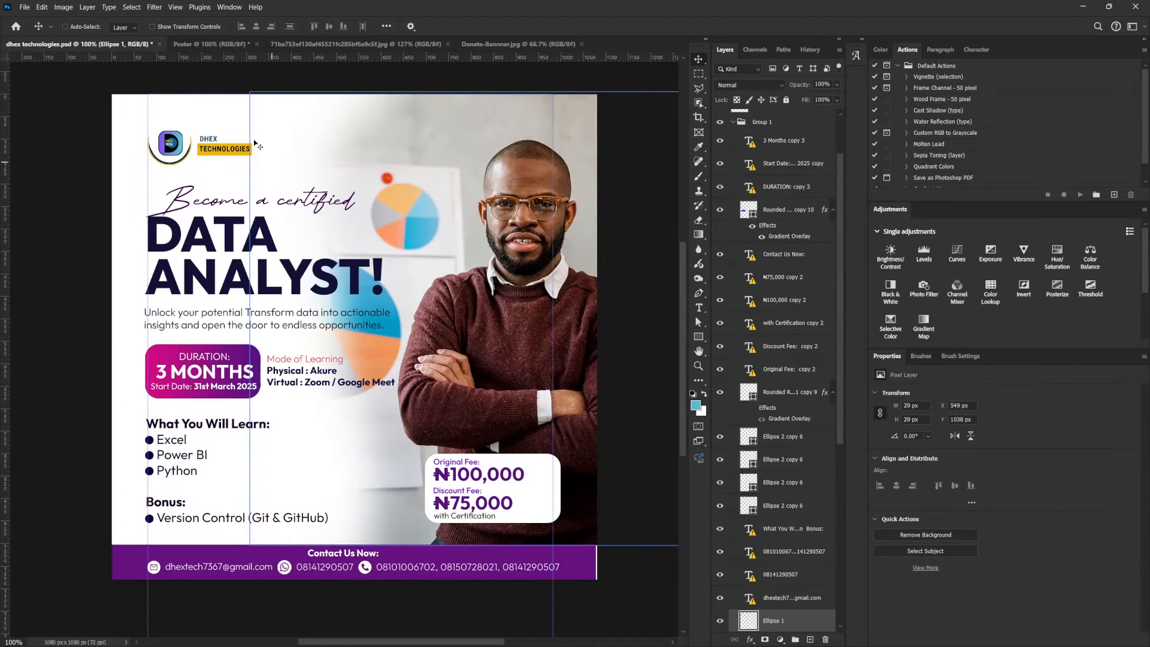
left_click(221, 44)
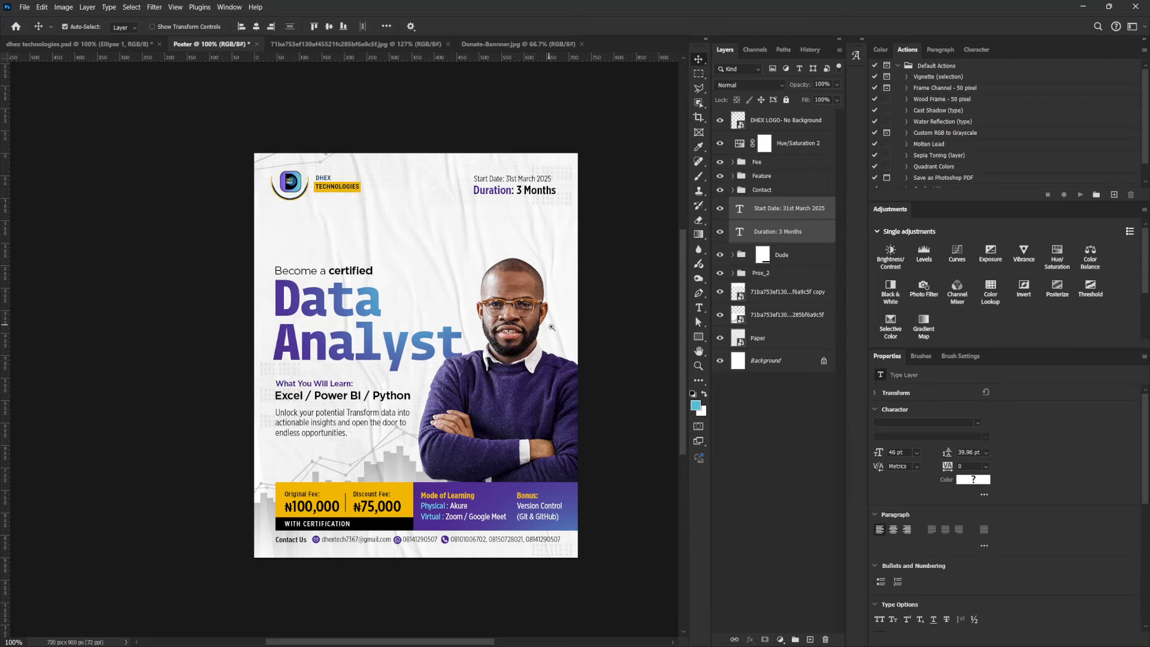
left_click_drag(551, 327, 562, 333)
left_click_drag(522, 361, 516, 356)
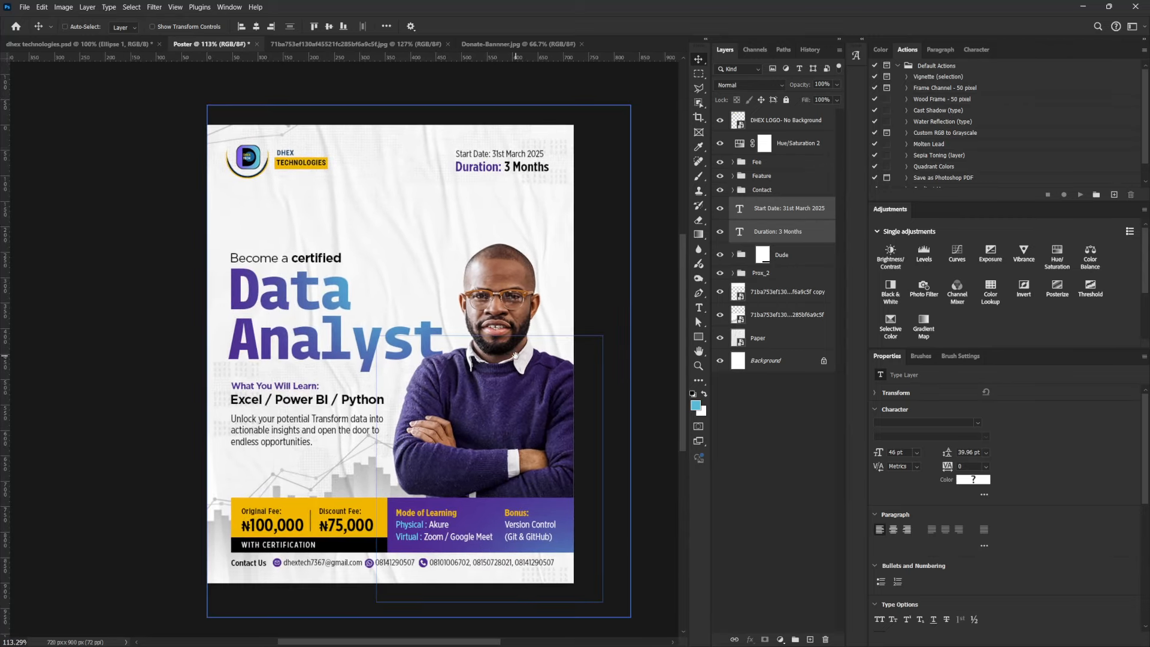
left_click(41, 46)
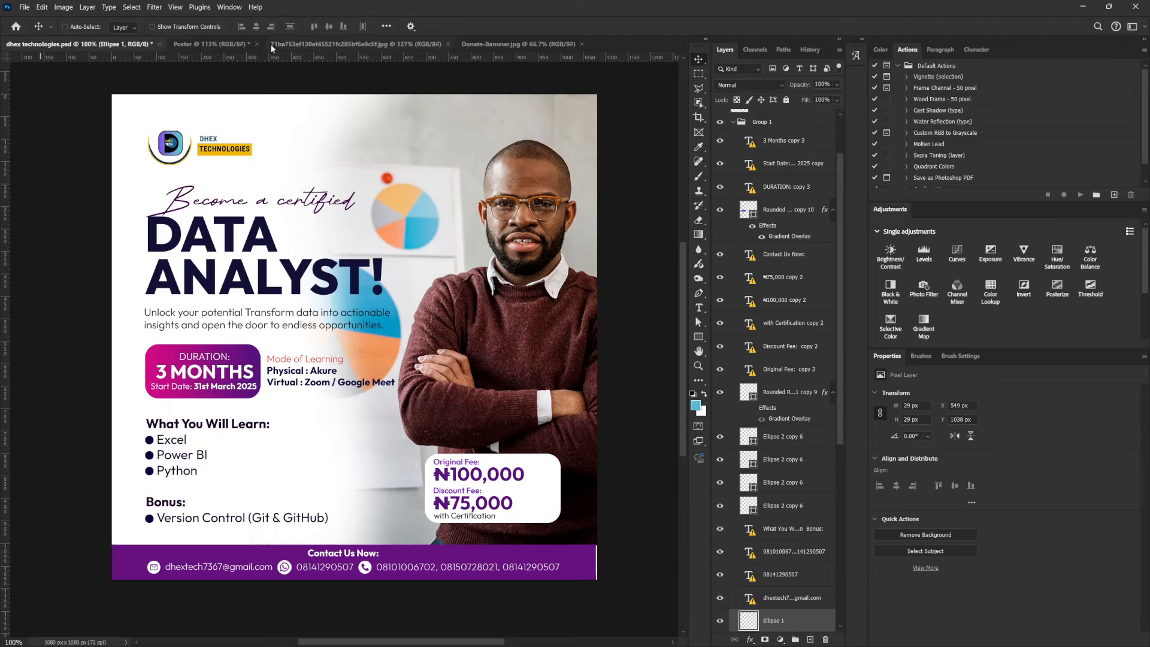
left_click(196, 45)
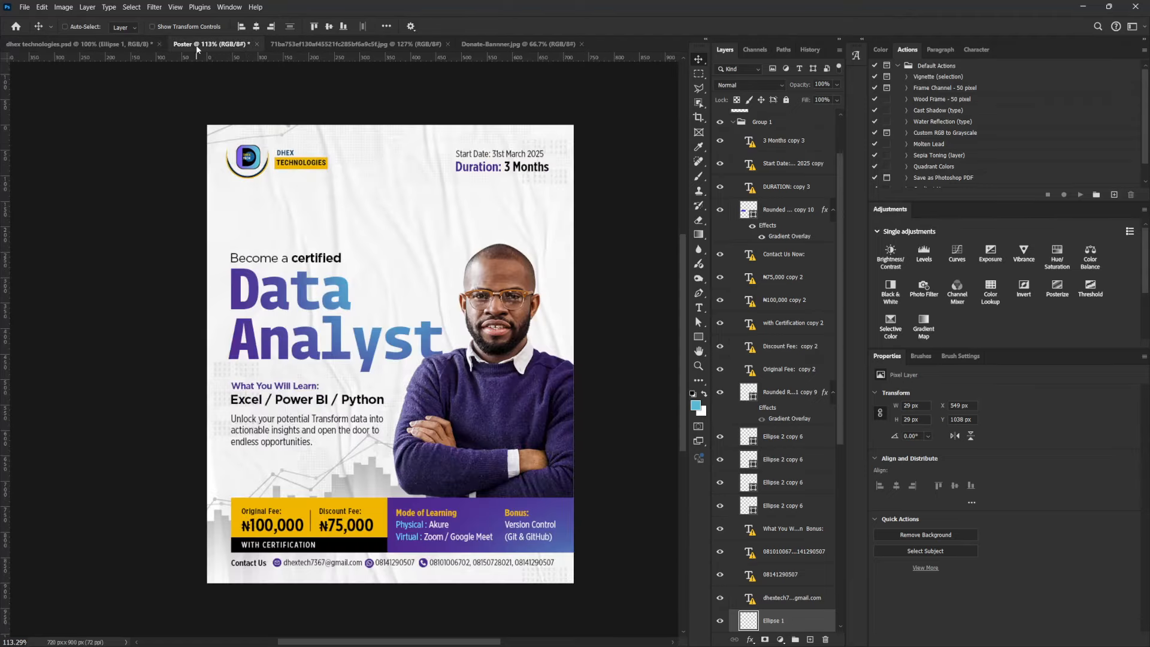